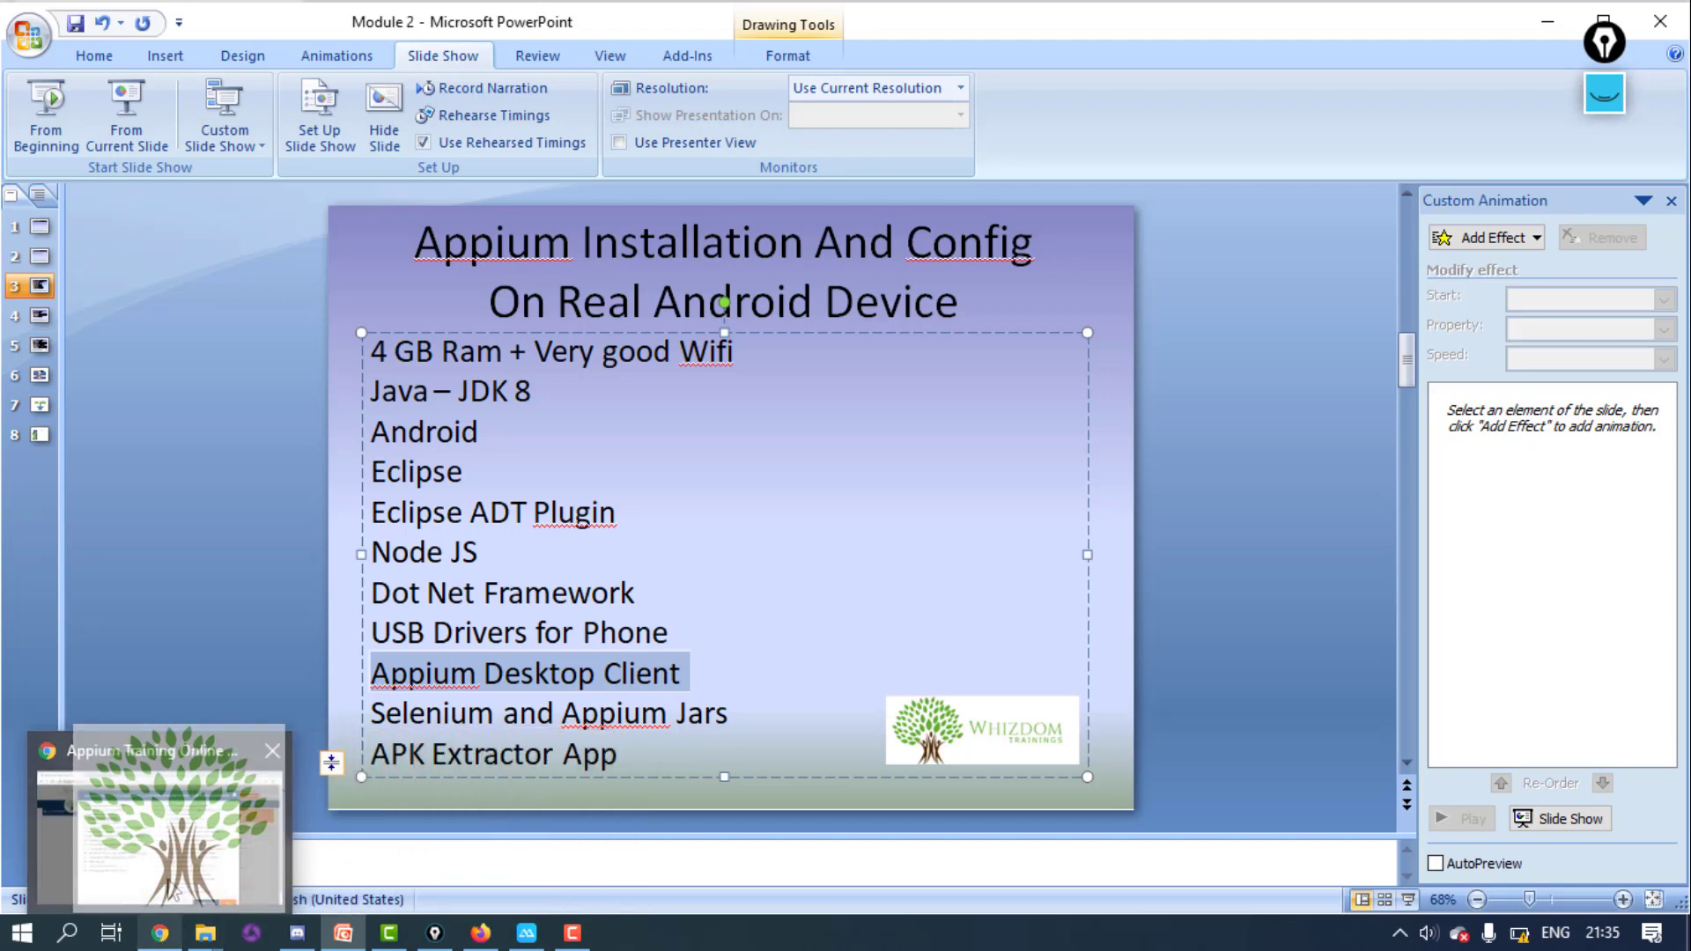
- Switch to Chrome and review the Training Video 2 outline, highlighting the installation overview and "Setting up android emulator" topics
left_click(161, 934)
triple_click(420, 256)
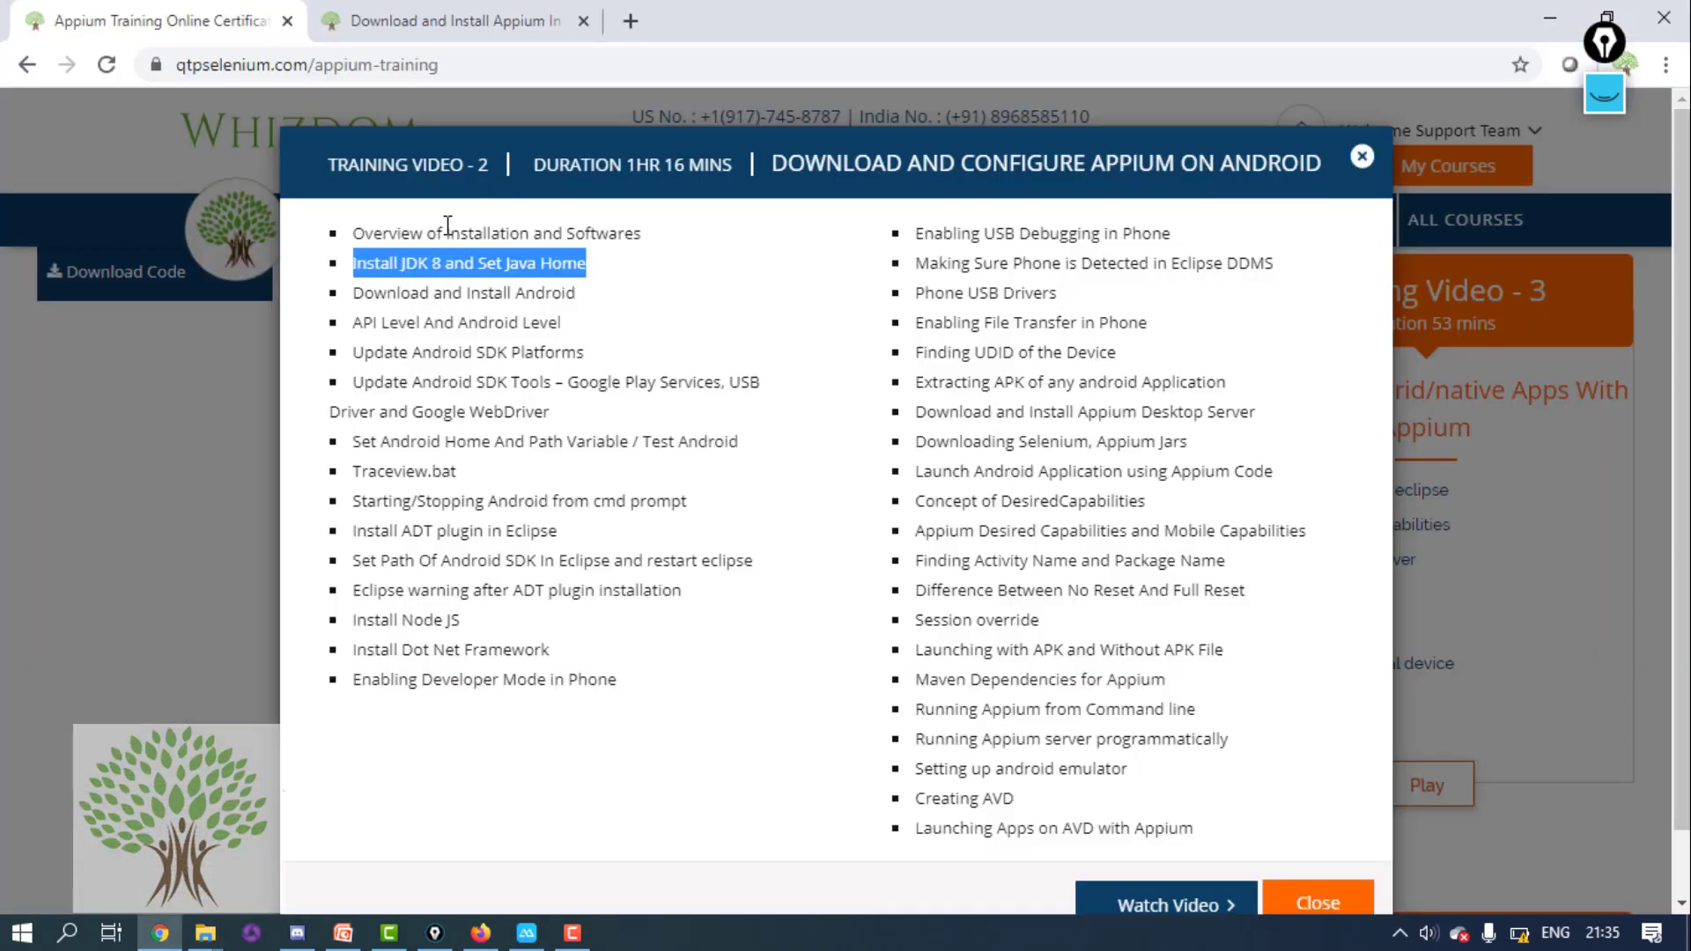
triple_click(447, 227)
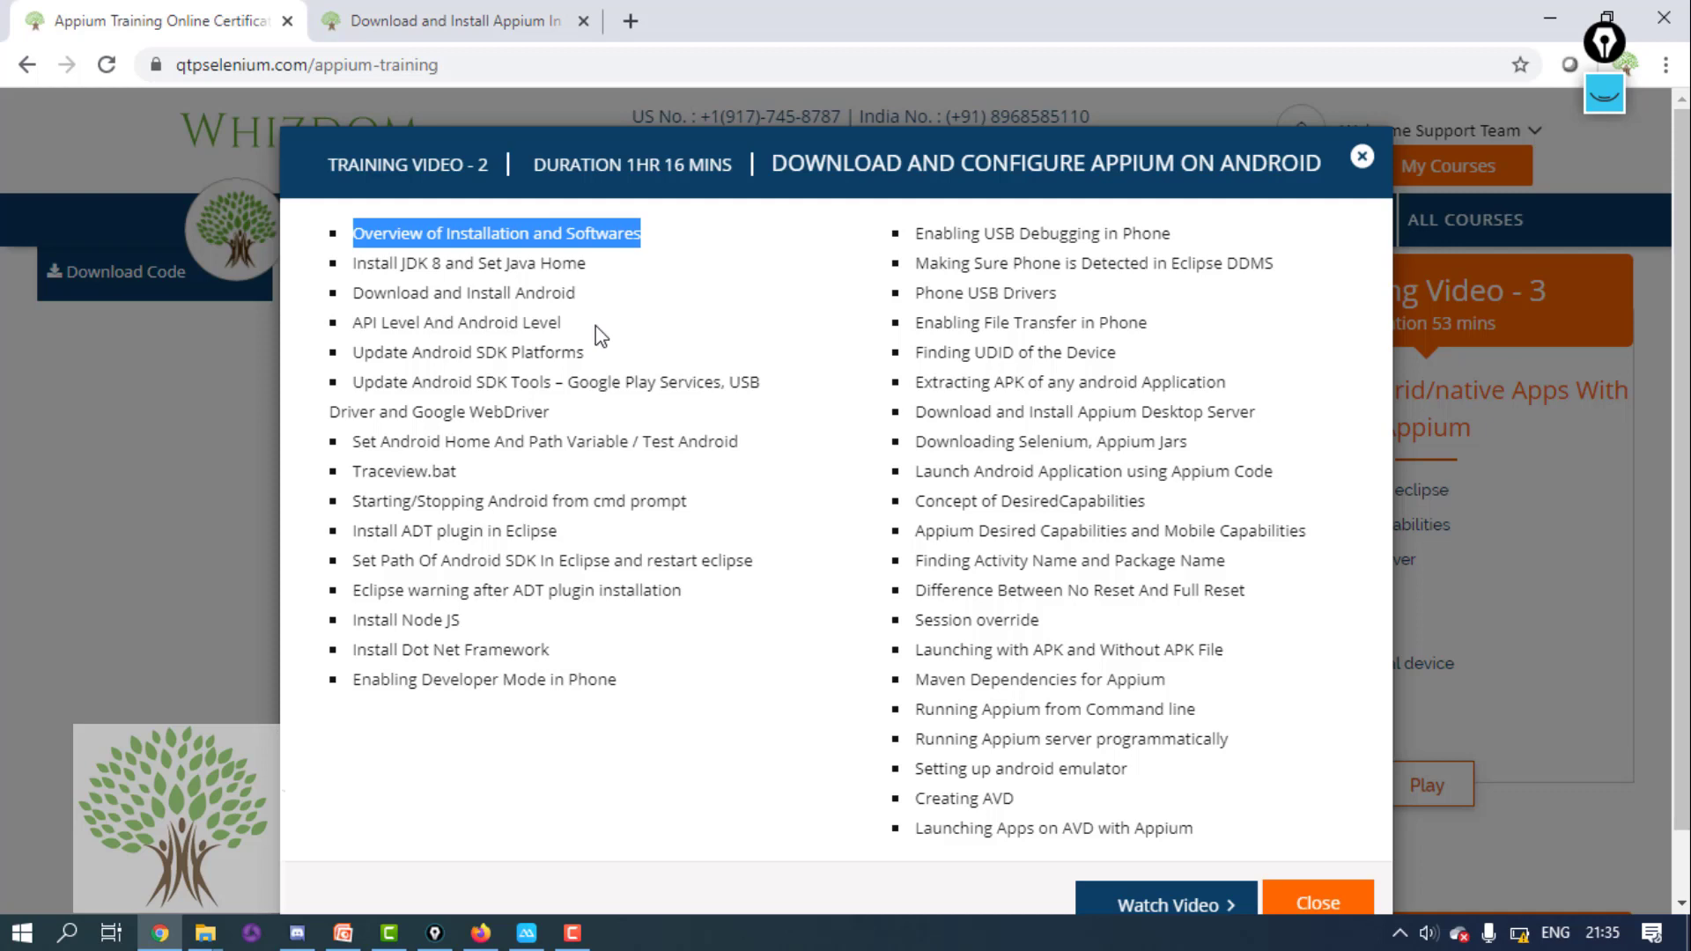
triple_click(1010, 763)
double_click(1010, 762)
triple_click(1010, 763)
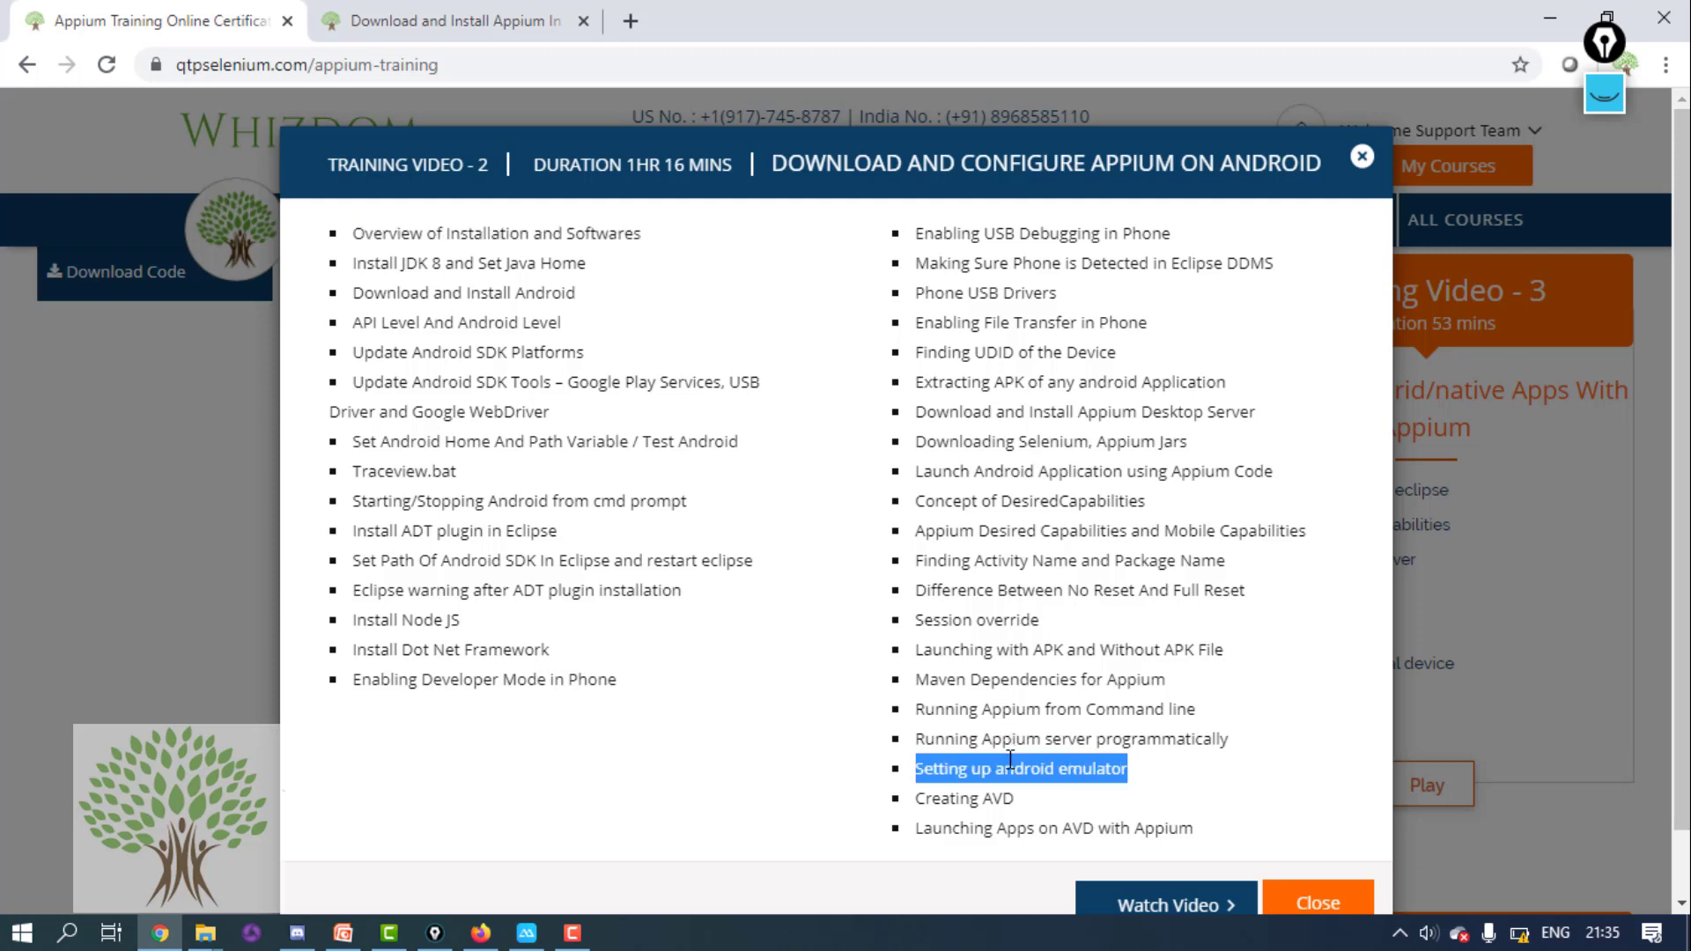
left_click(1010, 762)
triple_click(1011, 762)
triple_click(1016, 767)
mouse_move(572, 936)
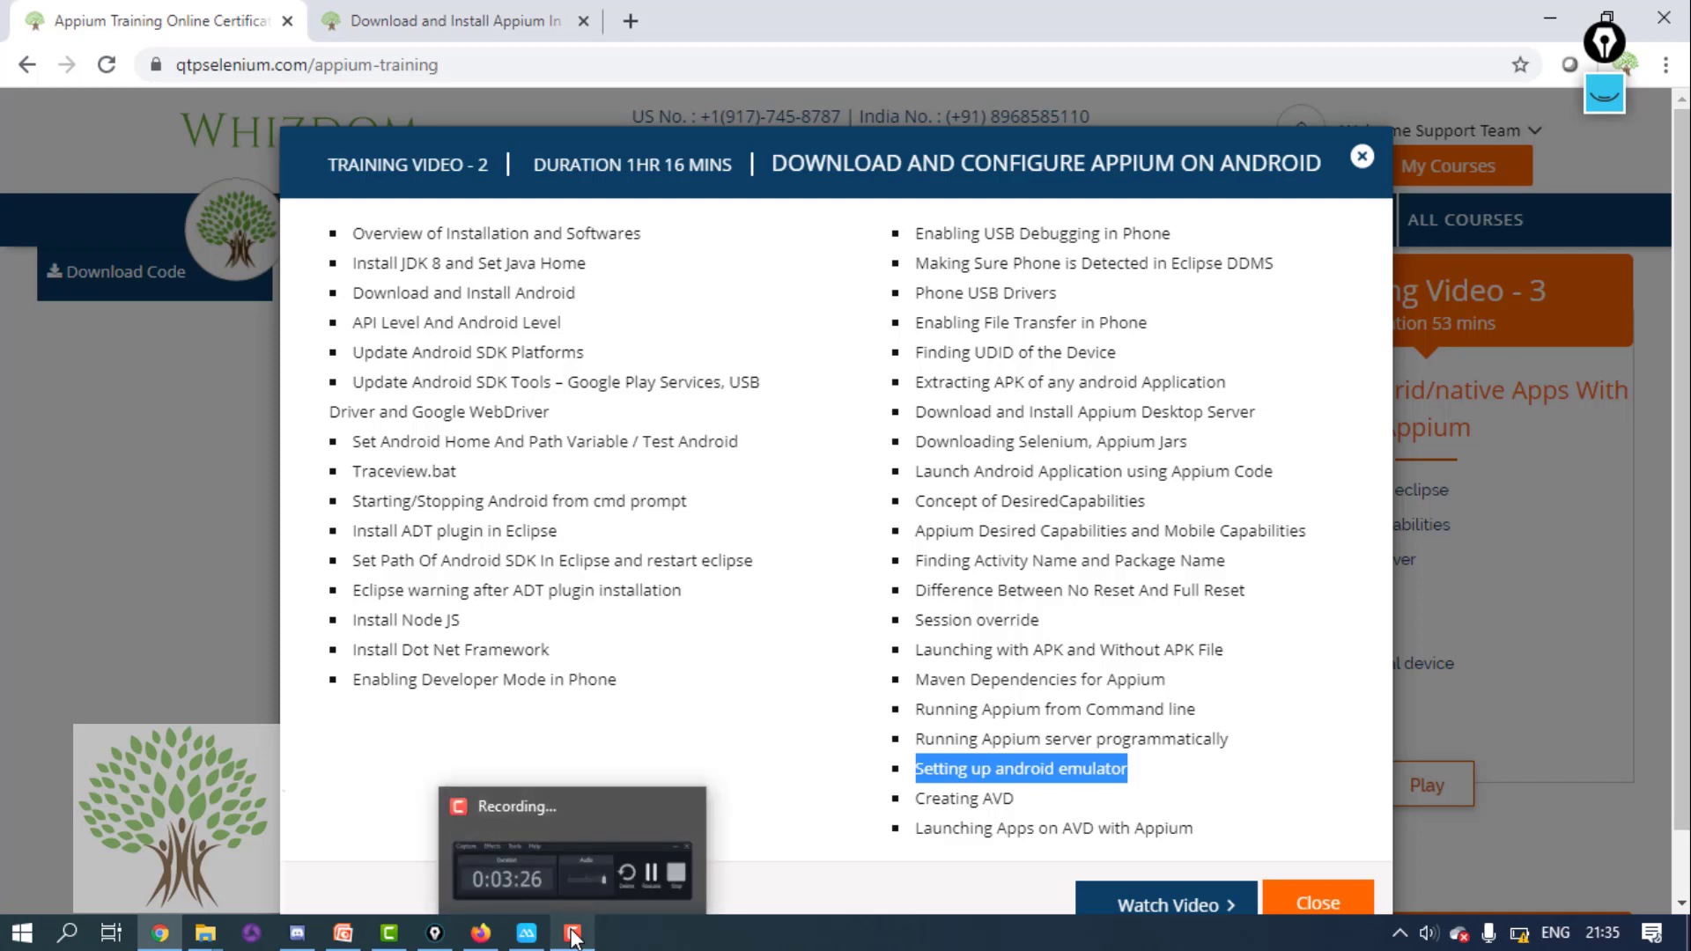
left_click(618, 868)
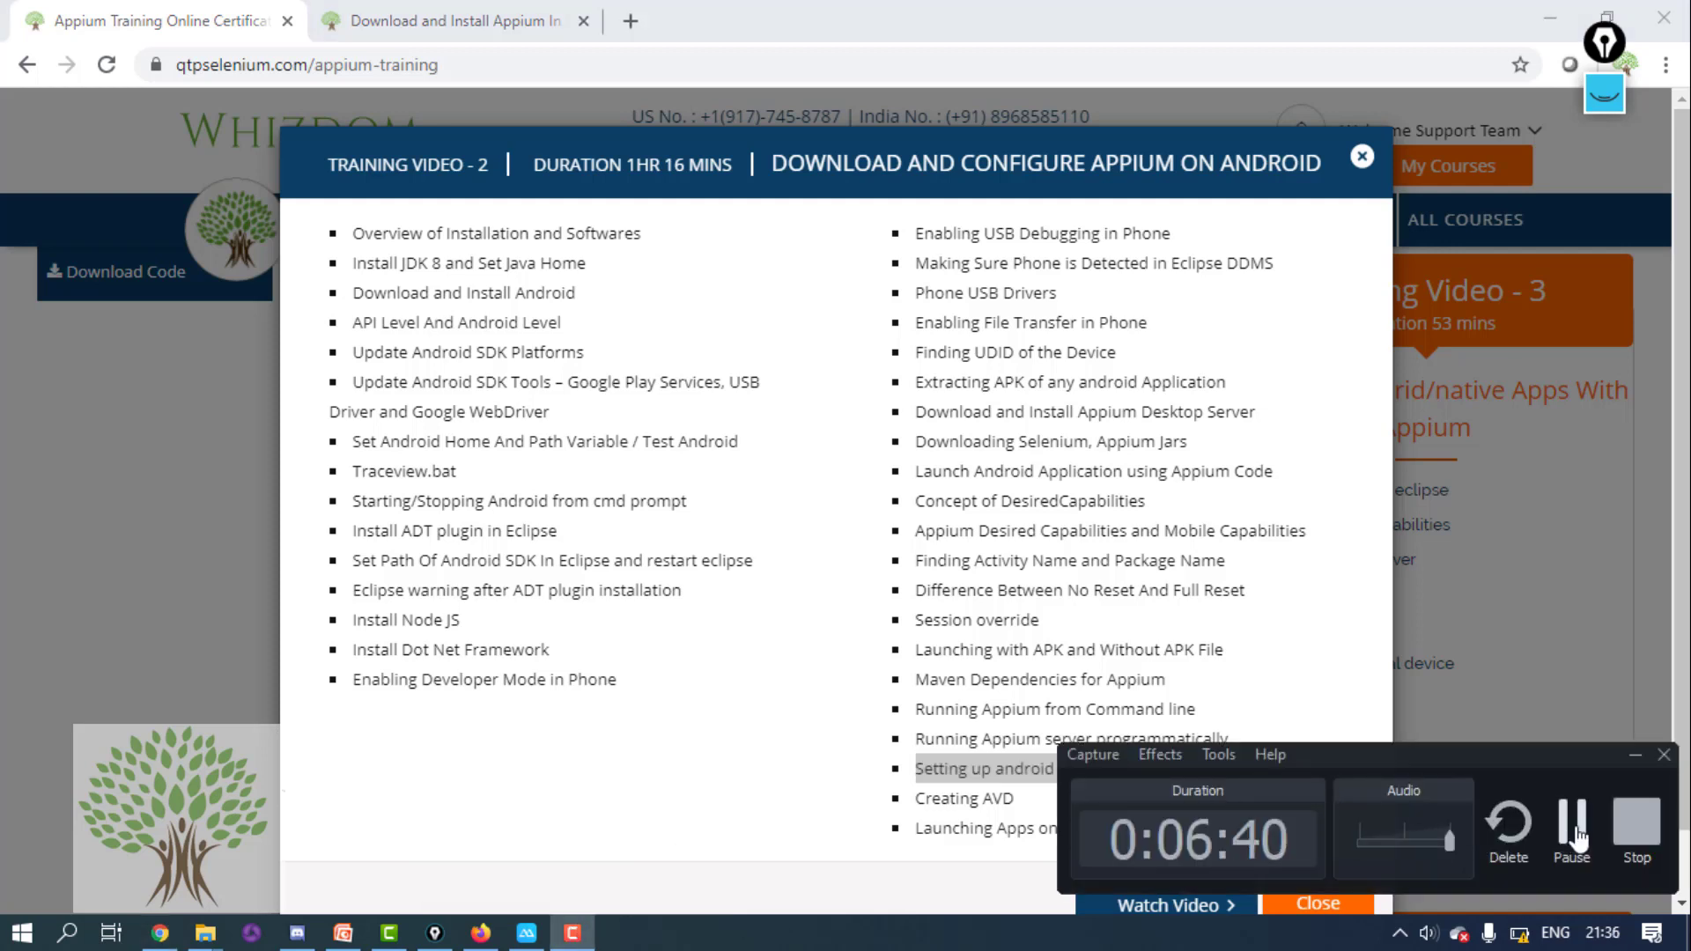
left_click(1571, 823)
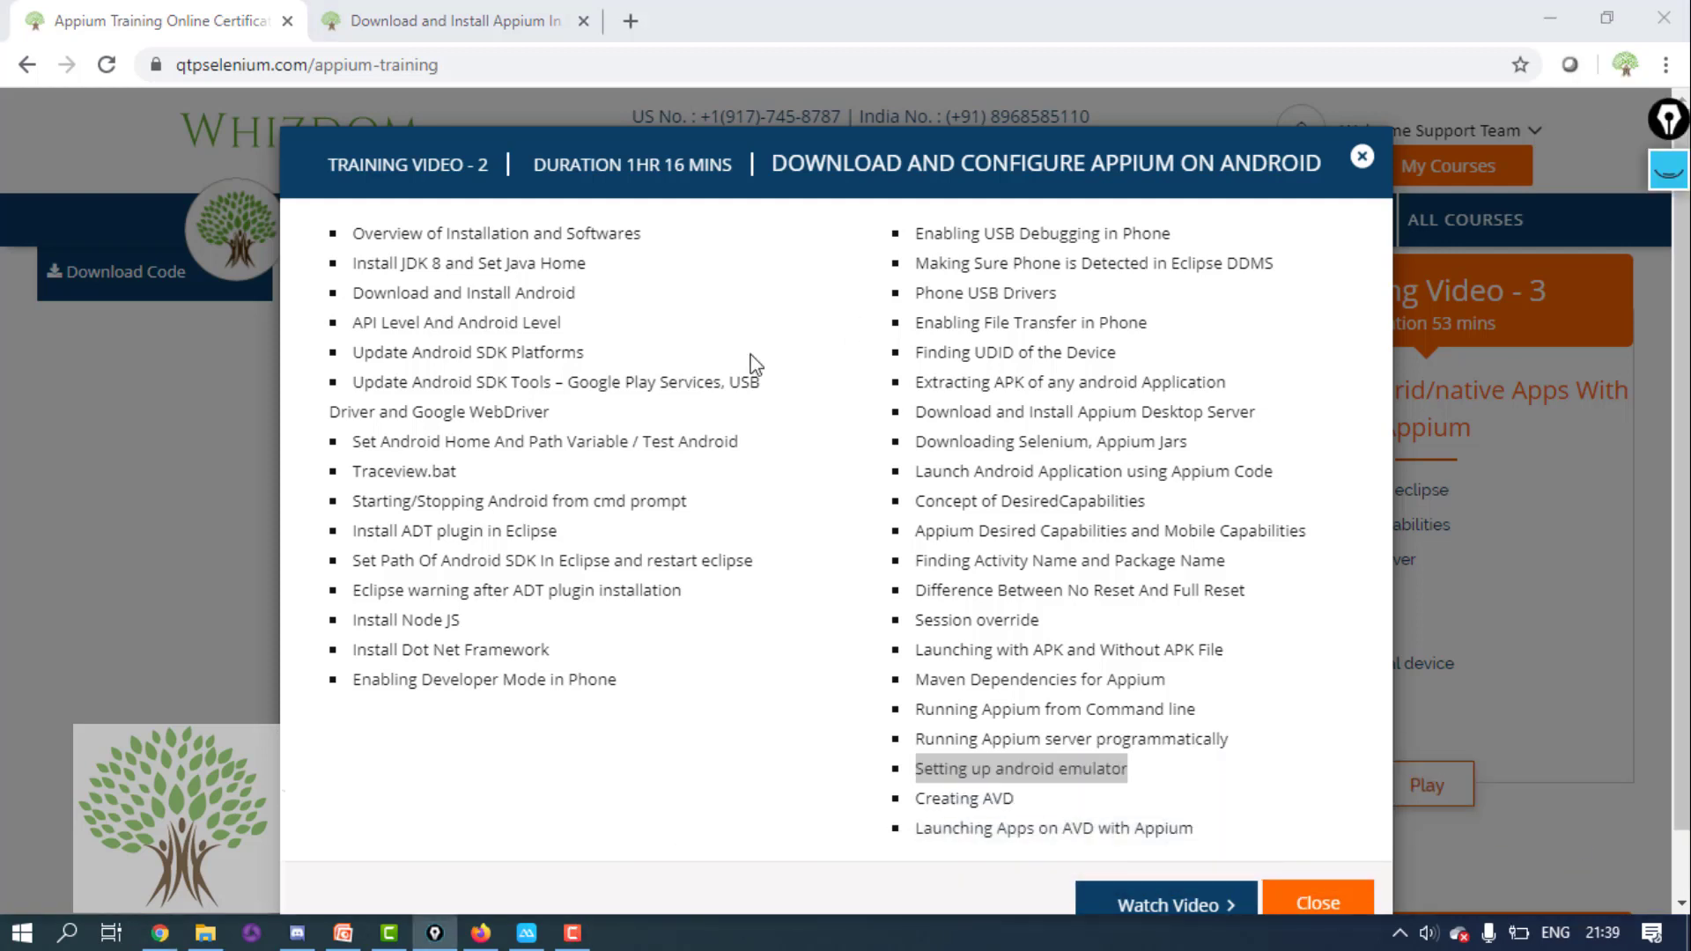
- Highlight the JDK 8 topic, search for "download JDK 8" in Firefox, and open Oracle's Java SE Development Kit 8 downloads page
triple_click(519, 269)
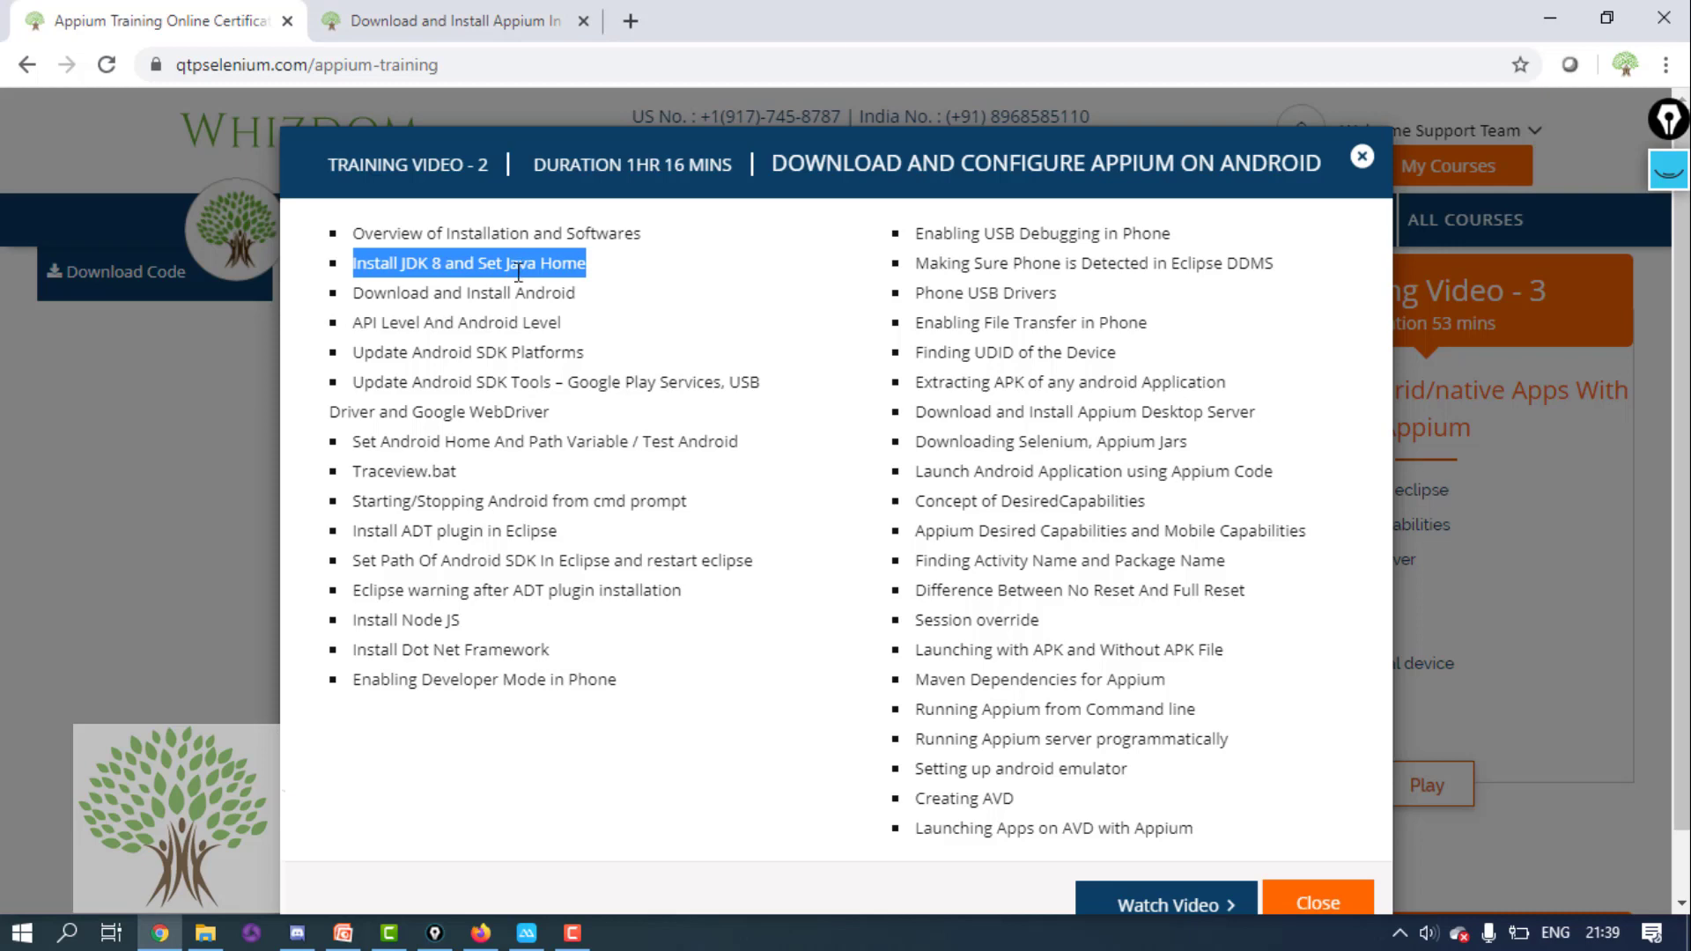
left_click(481, 926)
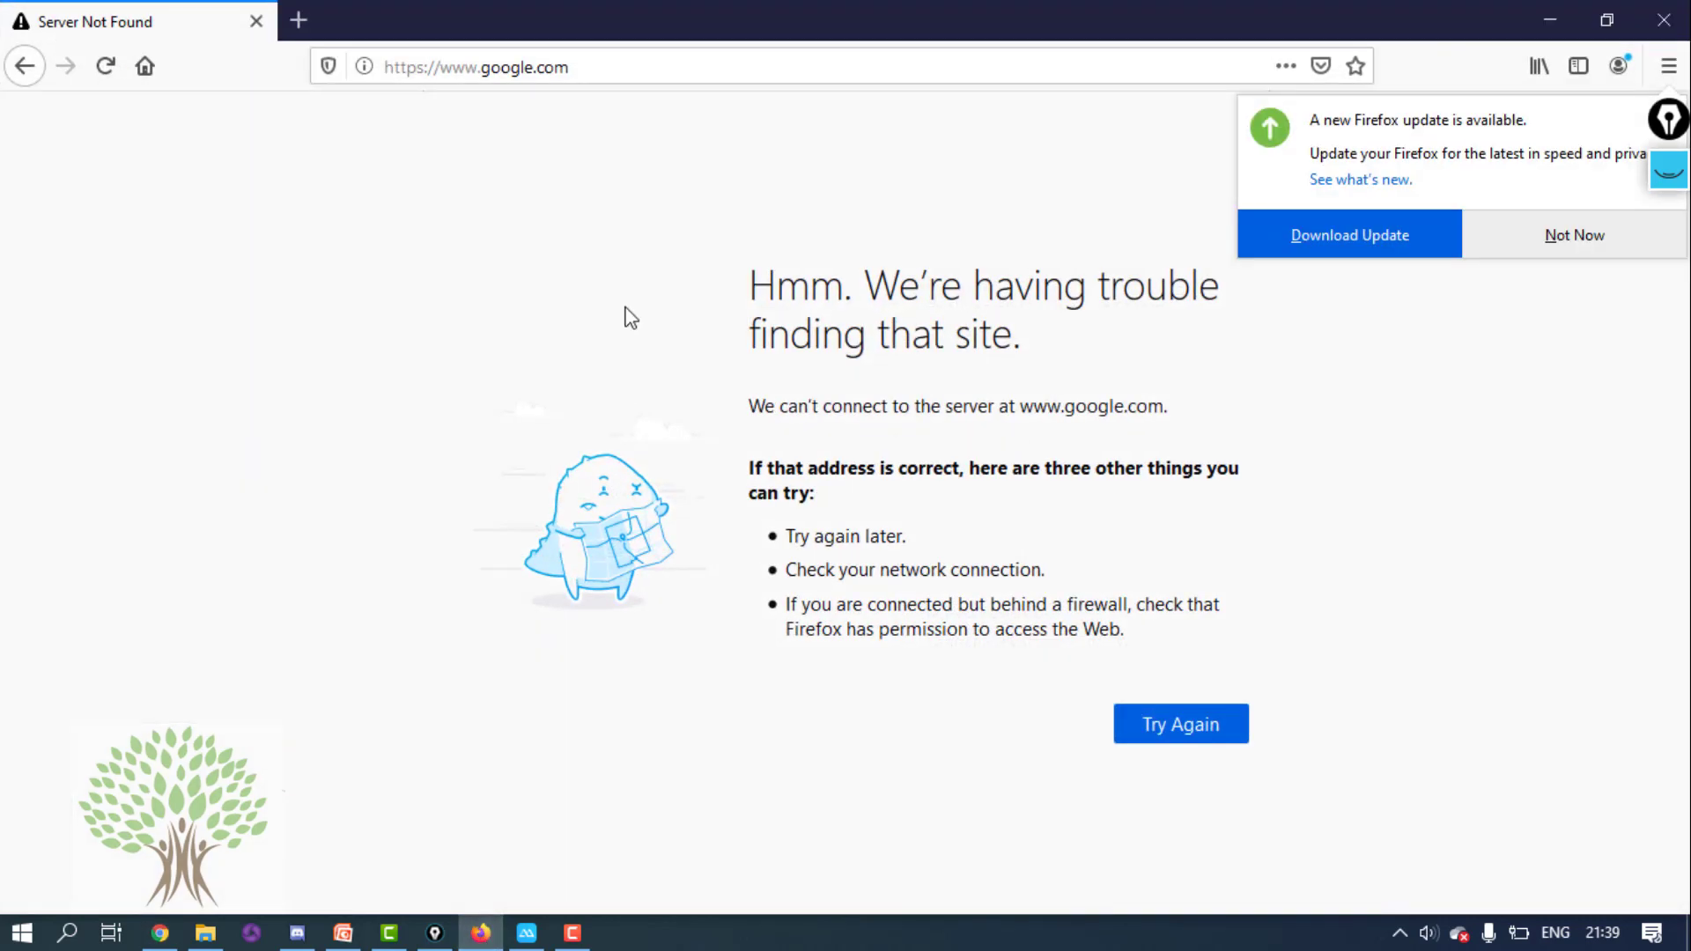
left_click(599, 78)
type("d")
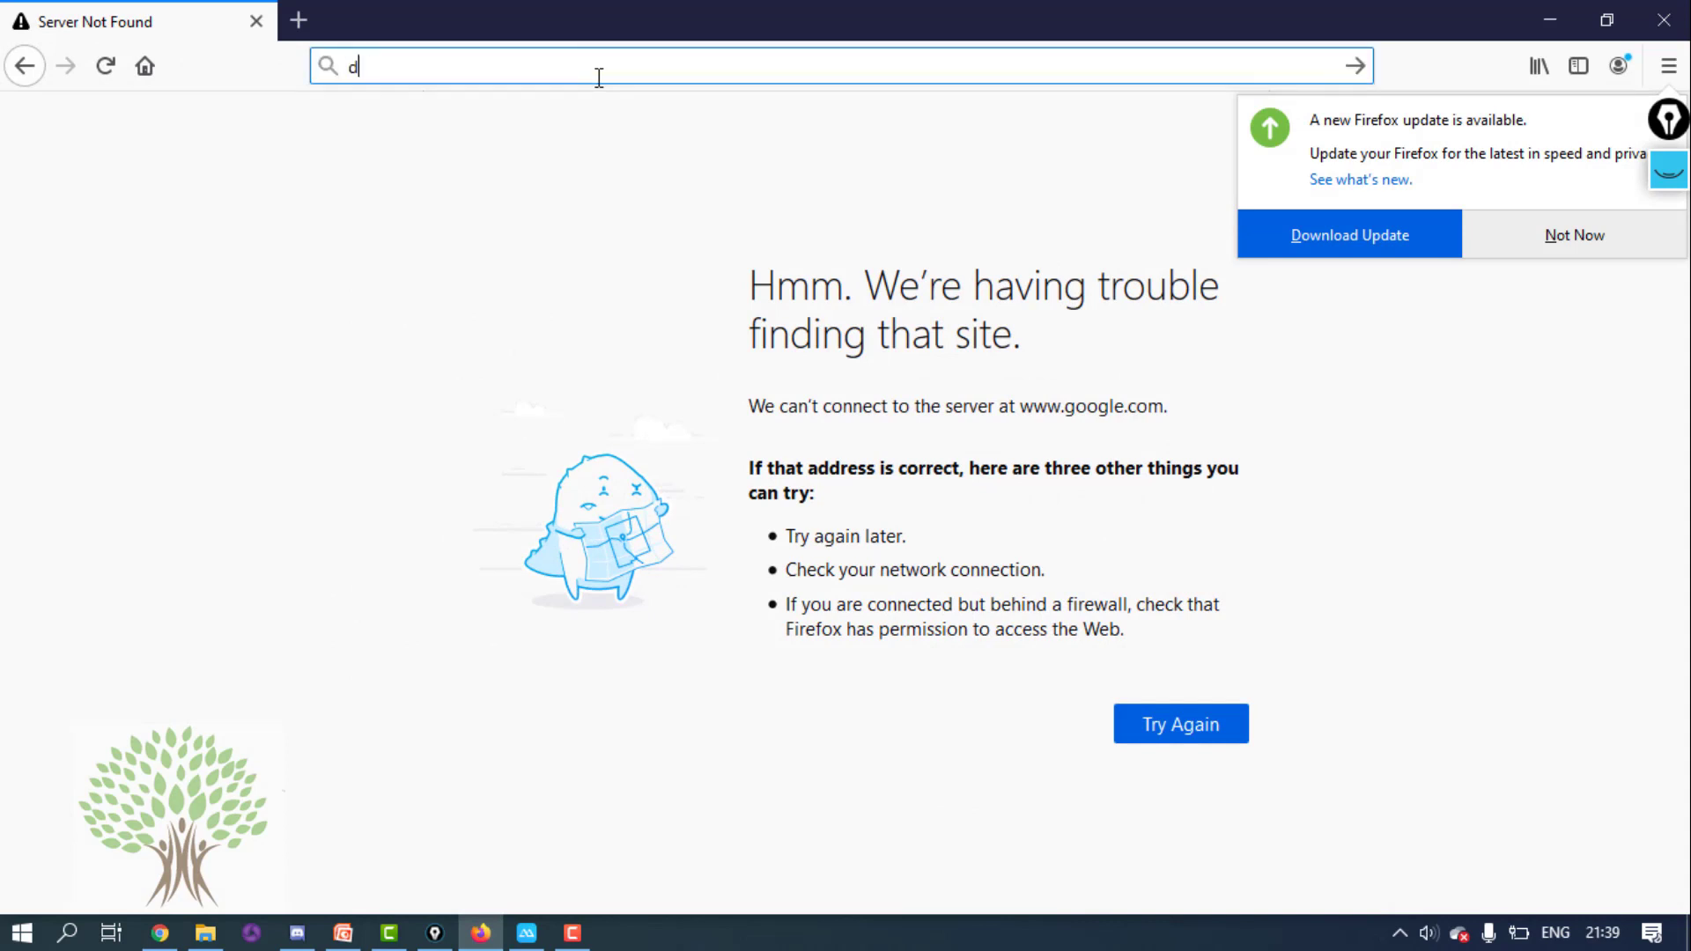
type("ownload JDK 8")
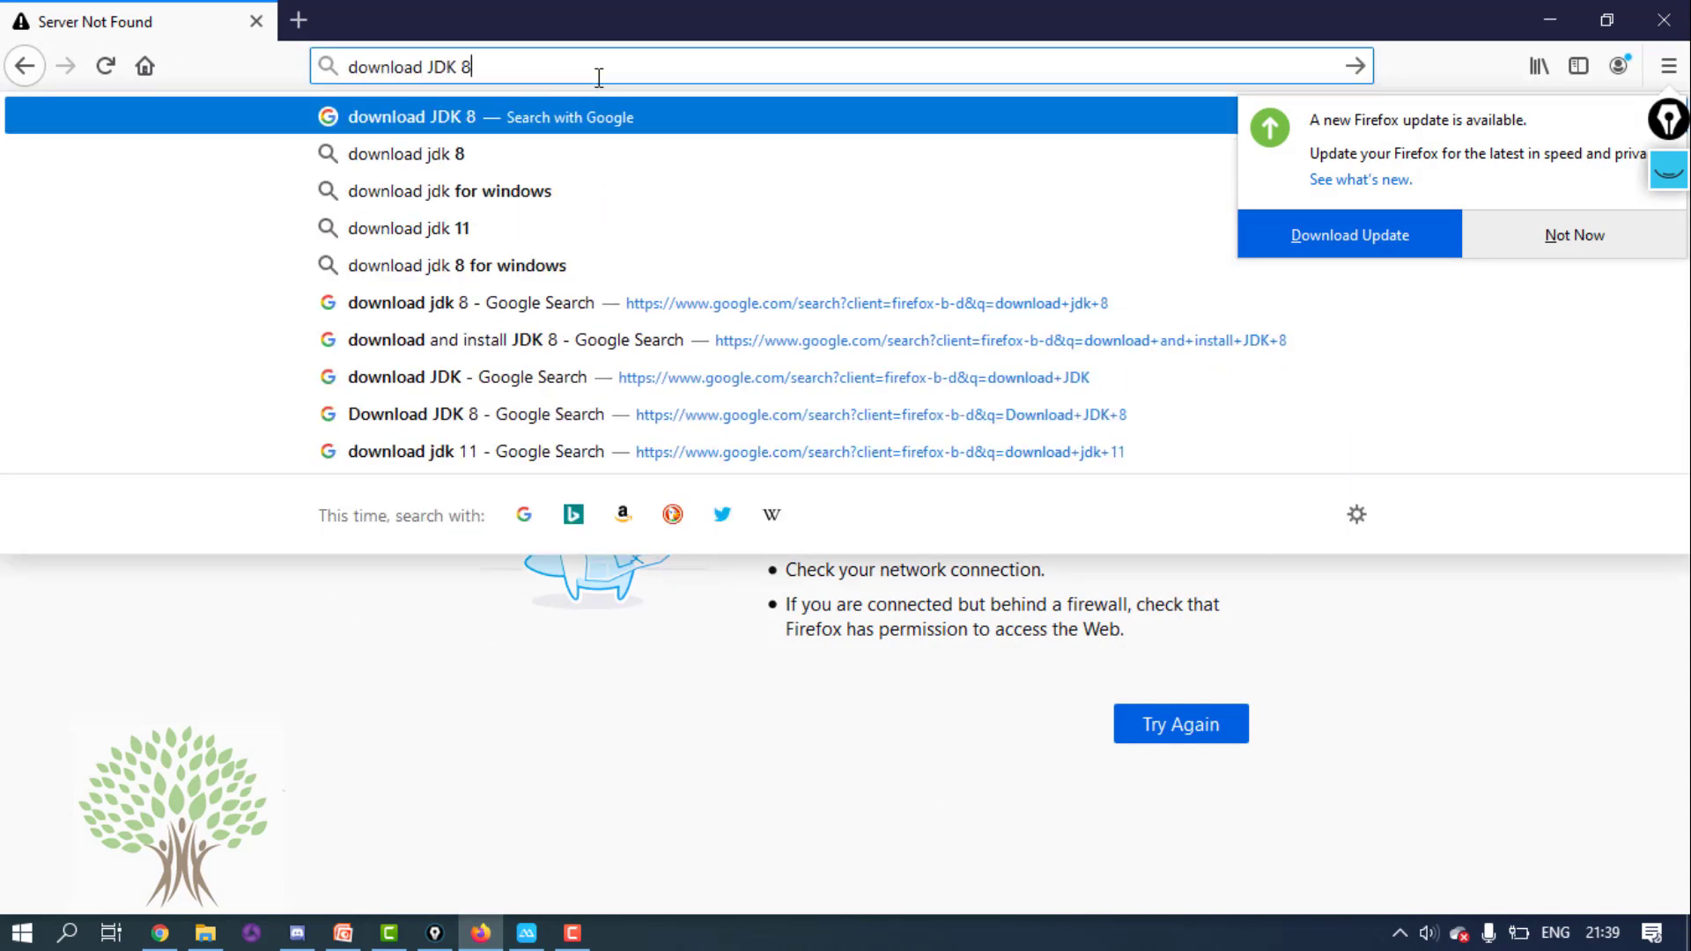
key("Return")
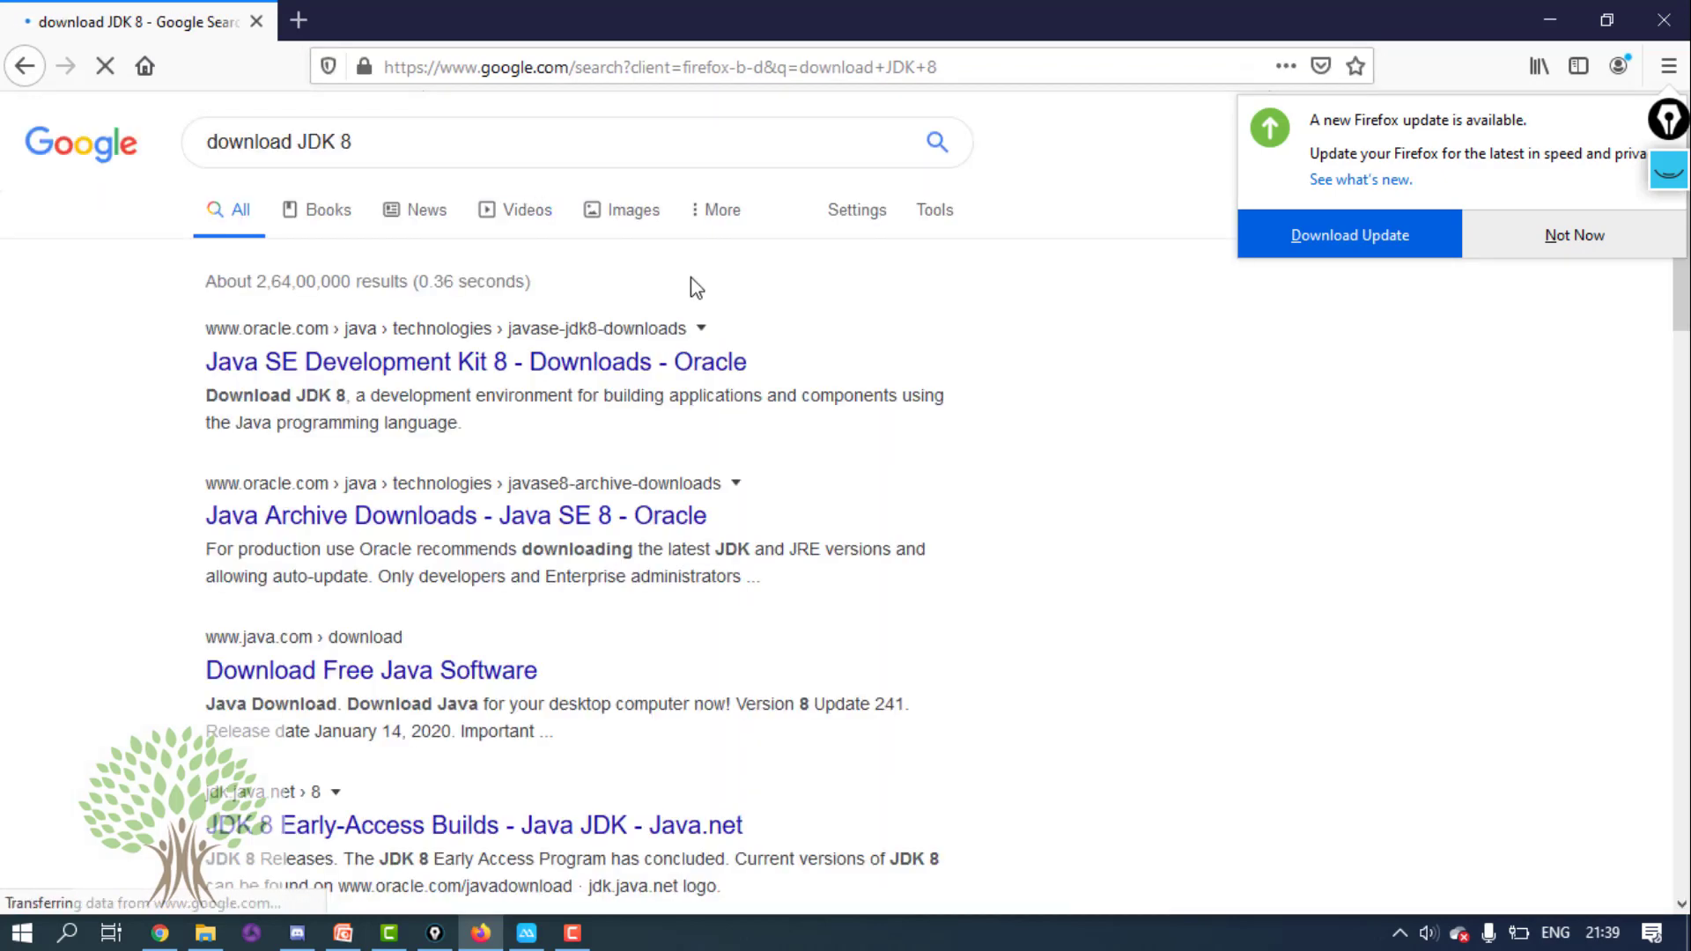
left_click(583, 364)
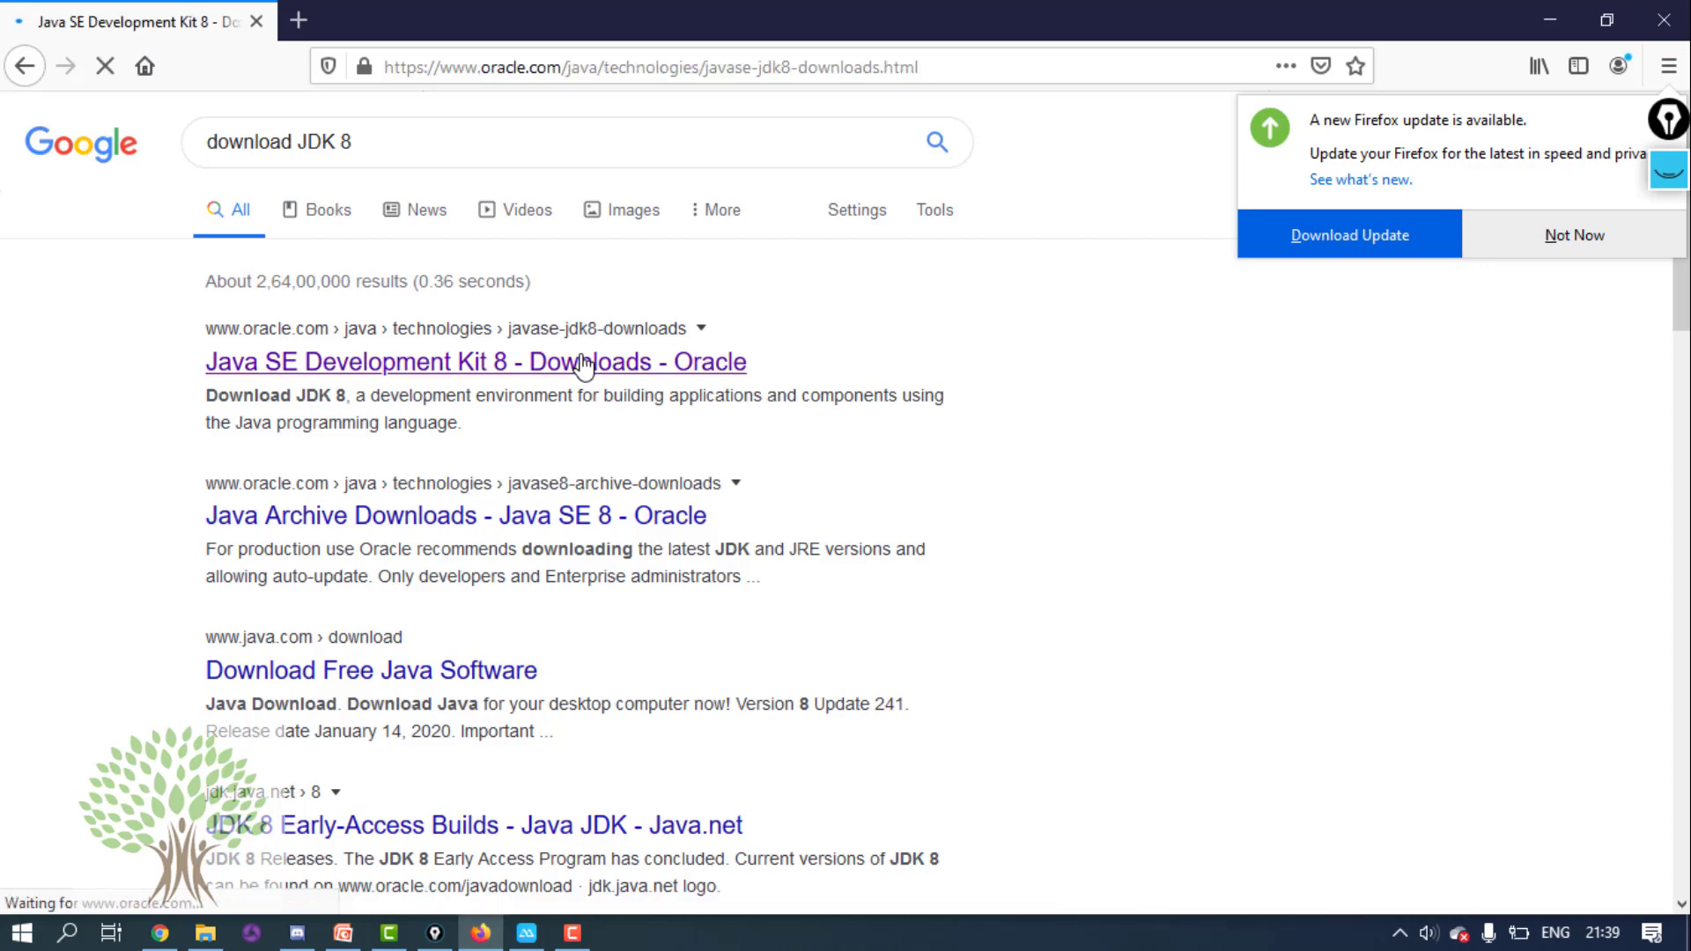
- Request the Windows x64 installer jdk-8u241-windows-x64.exe, accept the Oracle license agreement, and proceed to the Oracle sign-in page
scroll(583, 367, "down", 3)
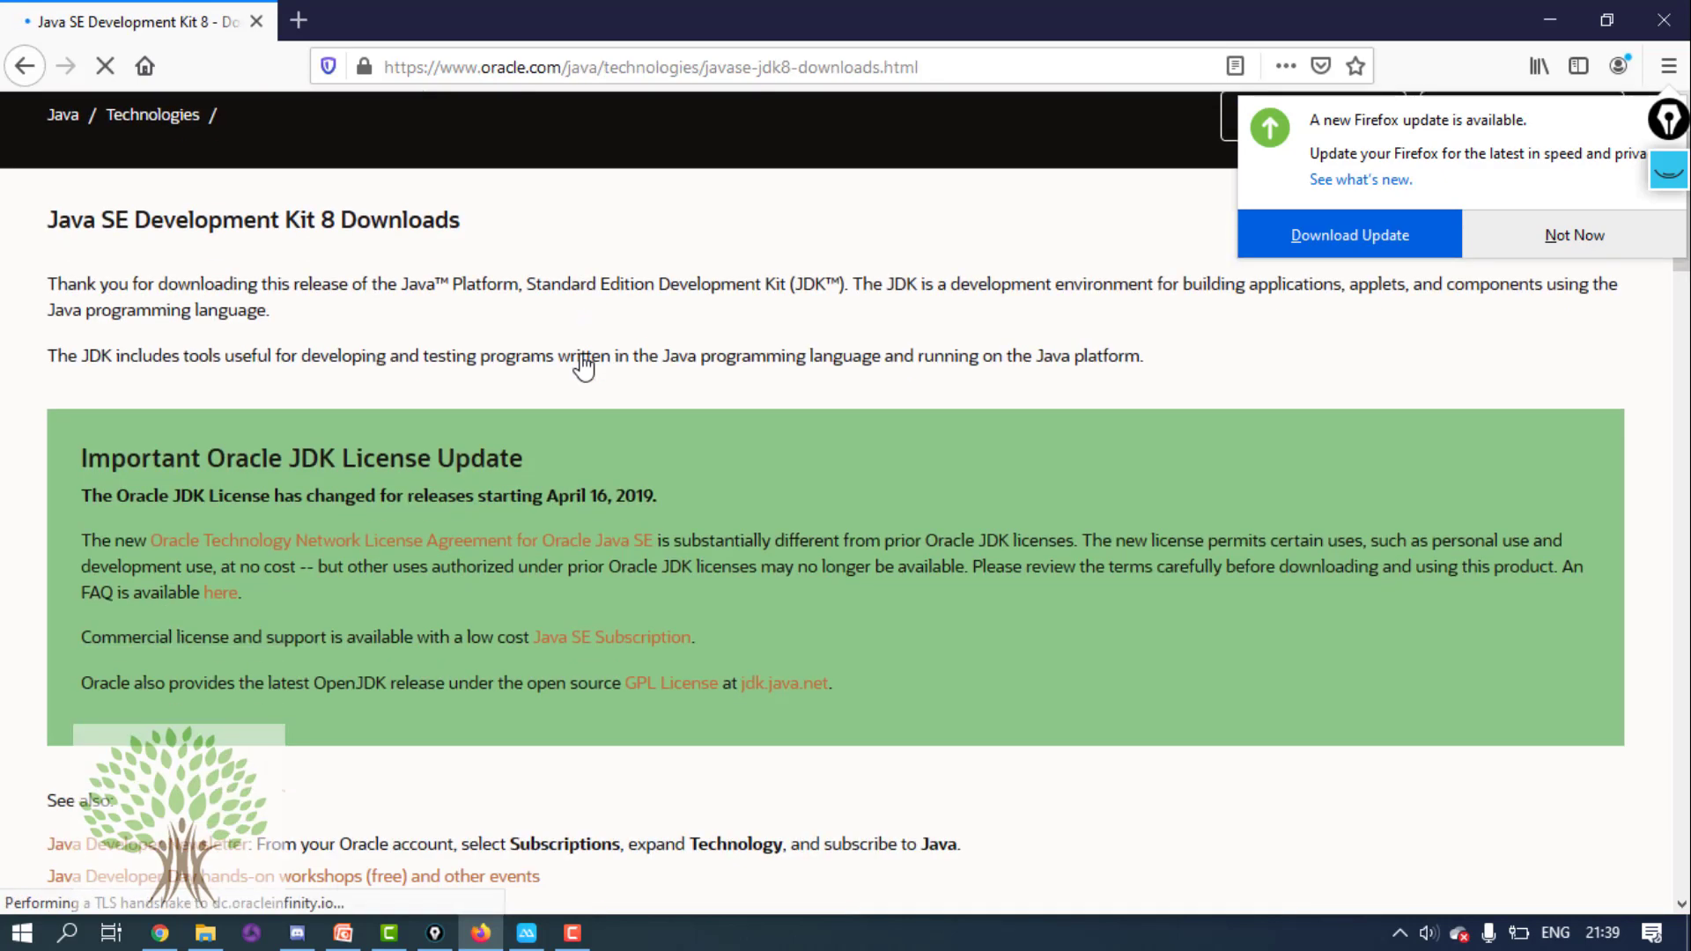
scroll(583, 366, "down", 10)
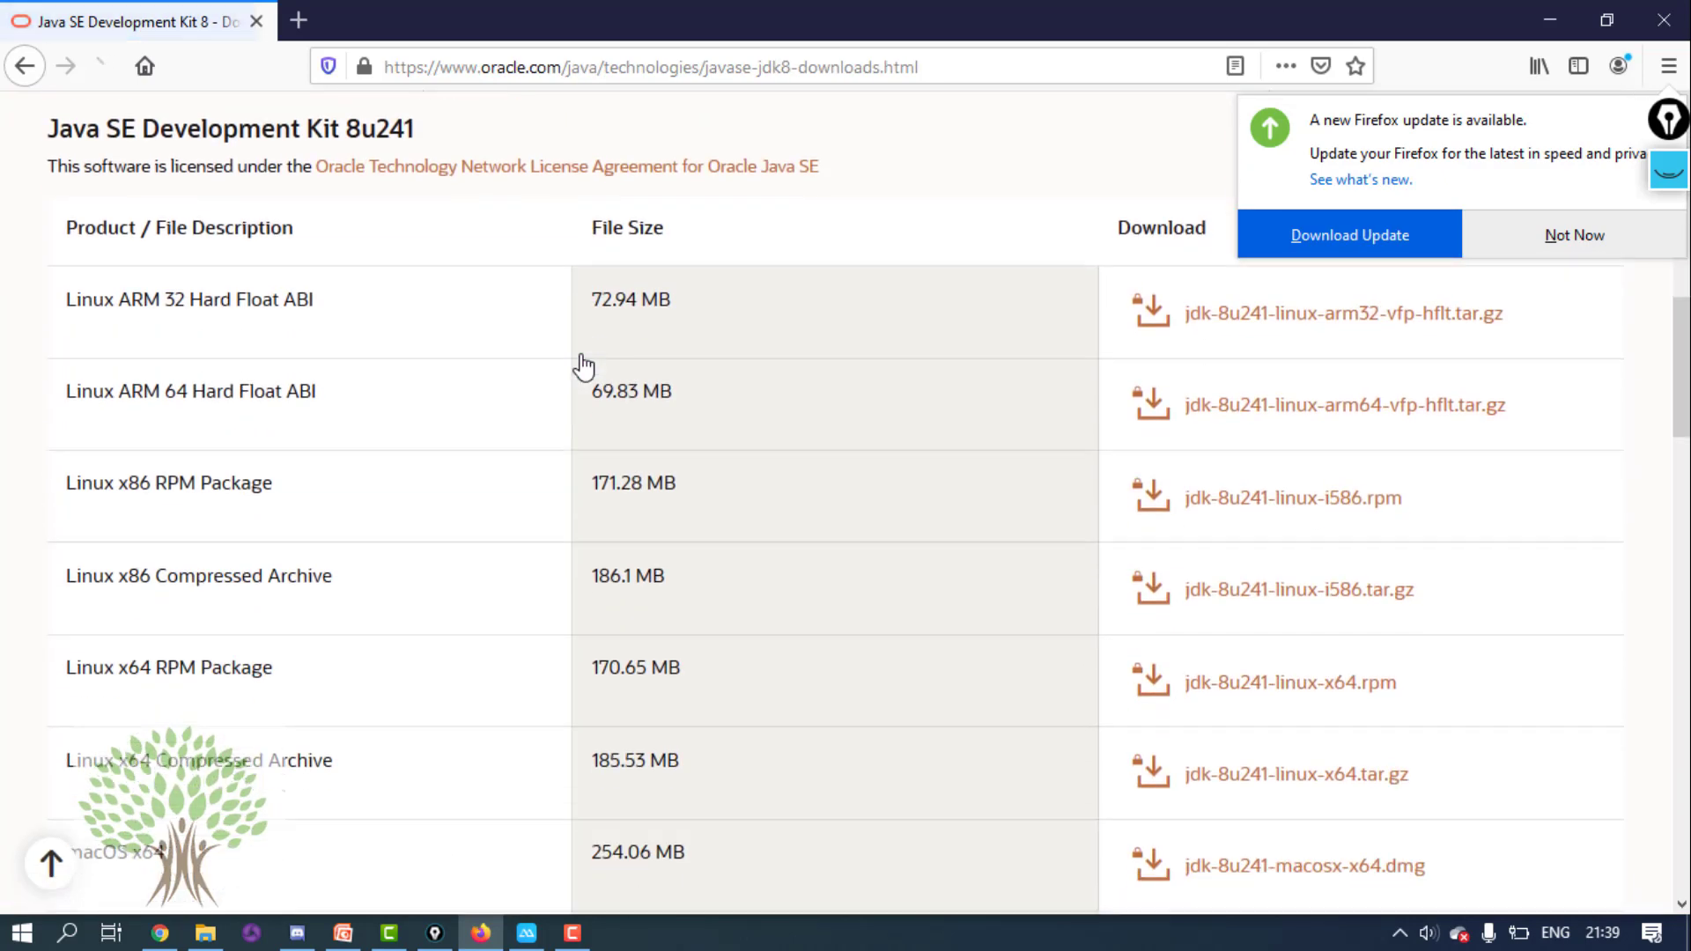
scroll(582, 366, "down", 6)
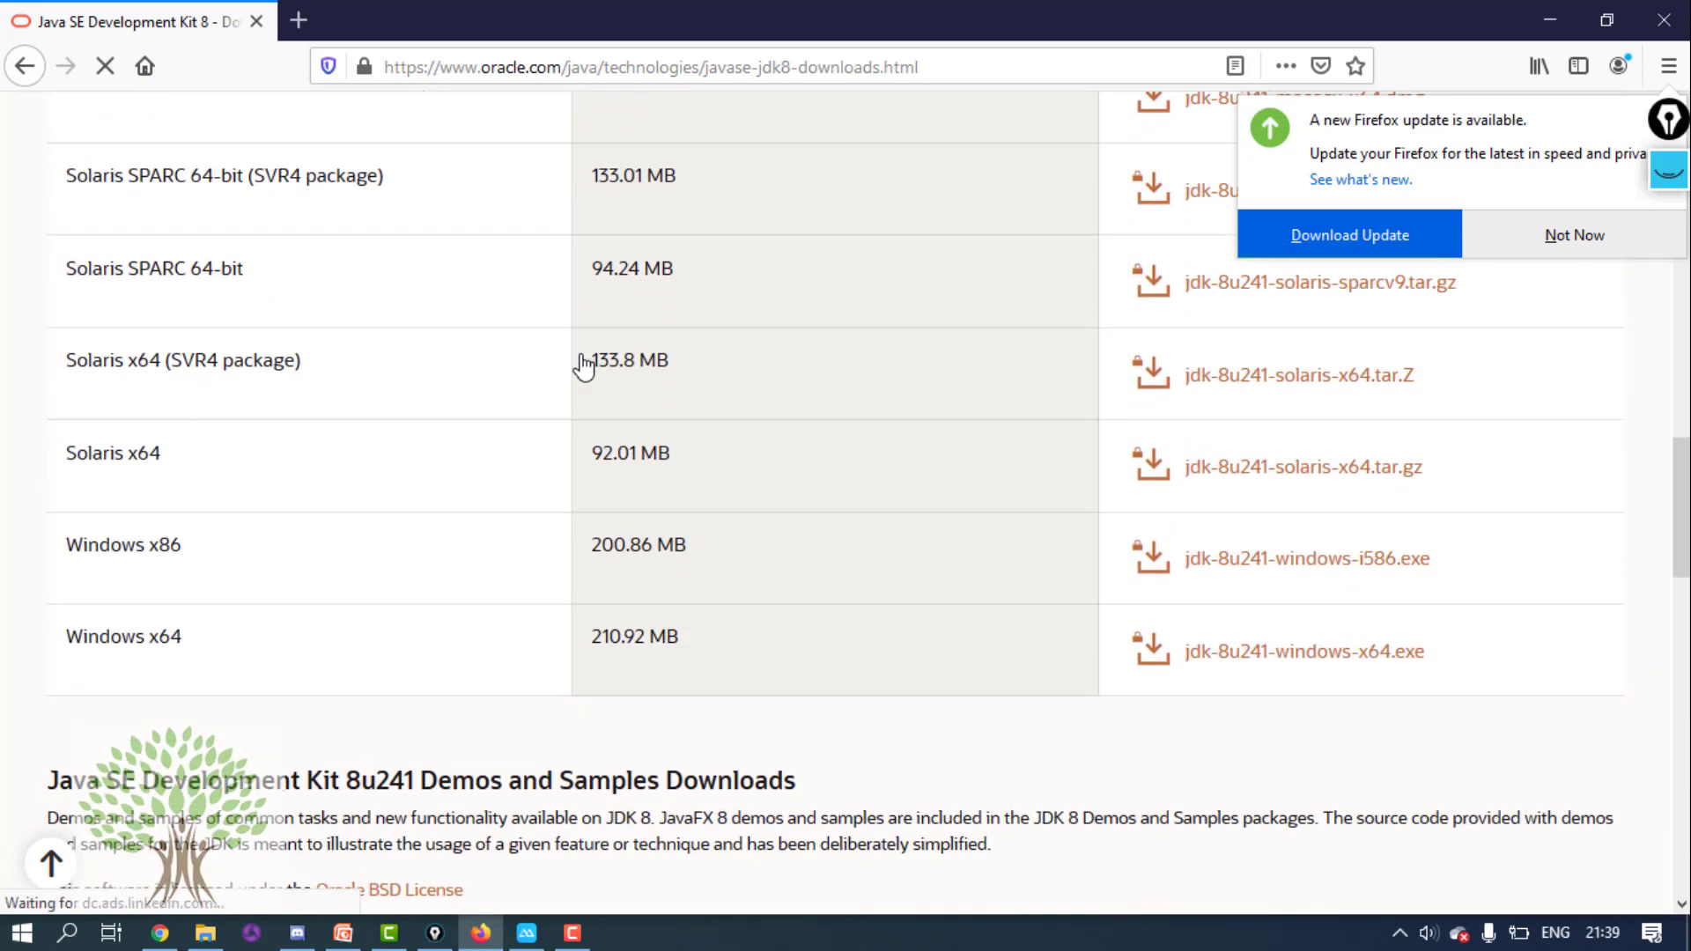
double_click(1464, 664)
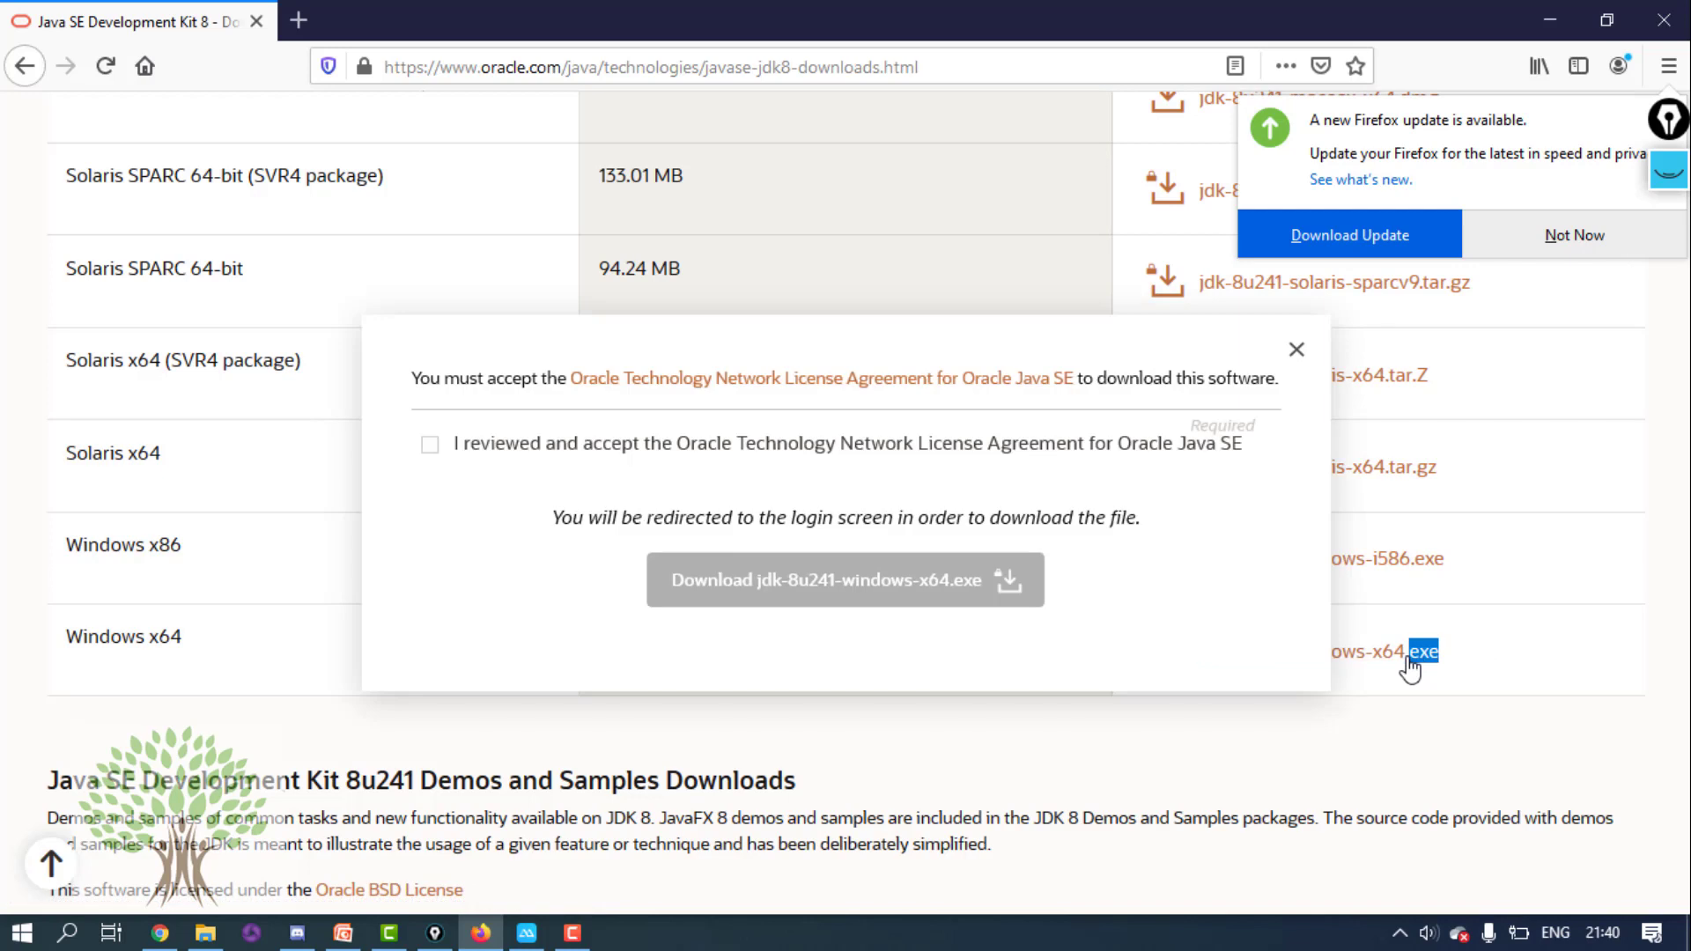
left_click(458, 443)
left_click(430, 445)
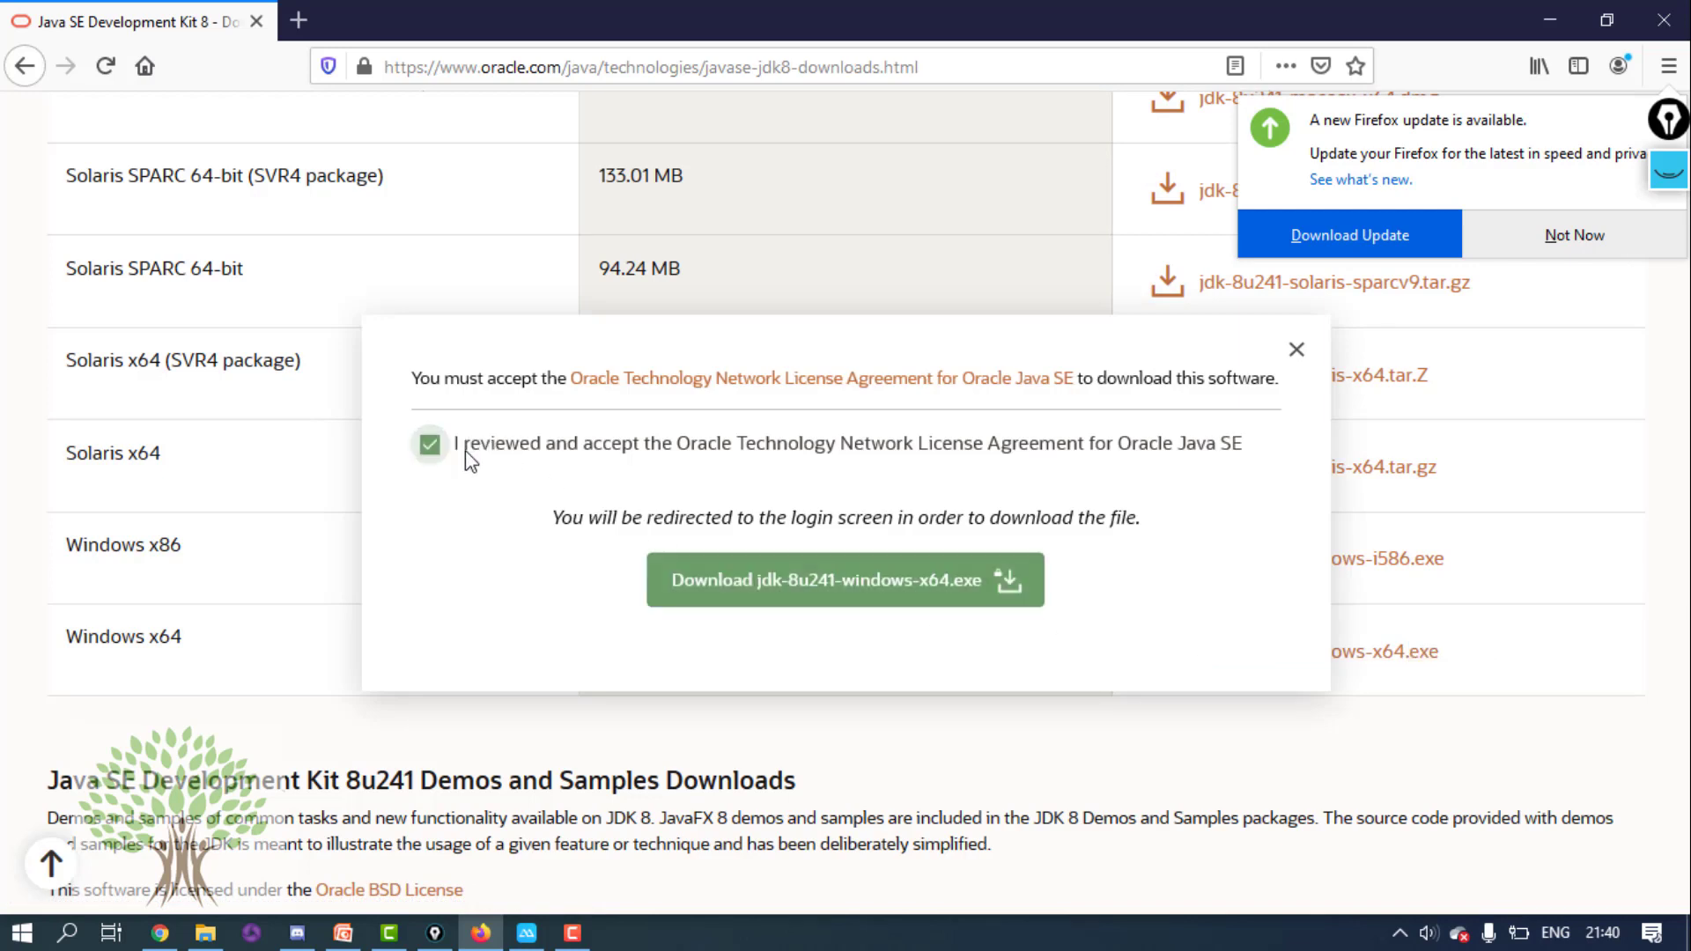
left_click(758, 577)
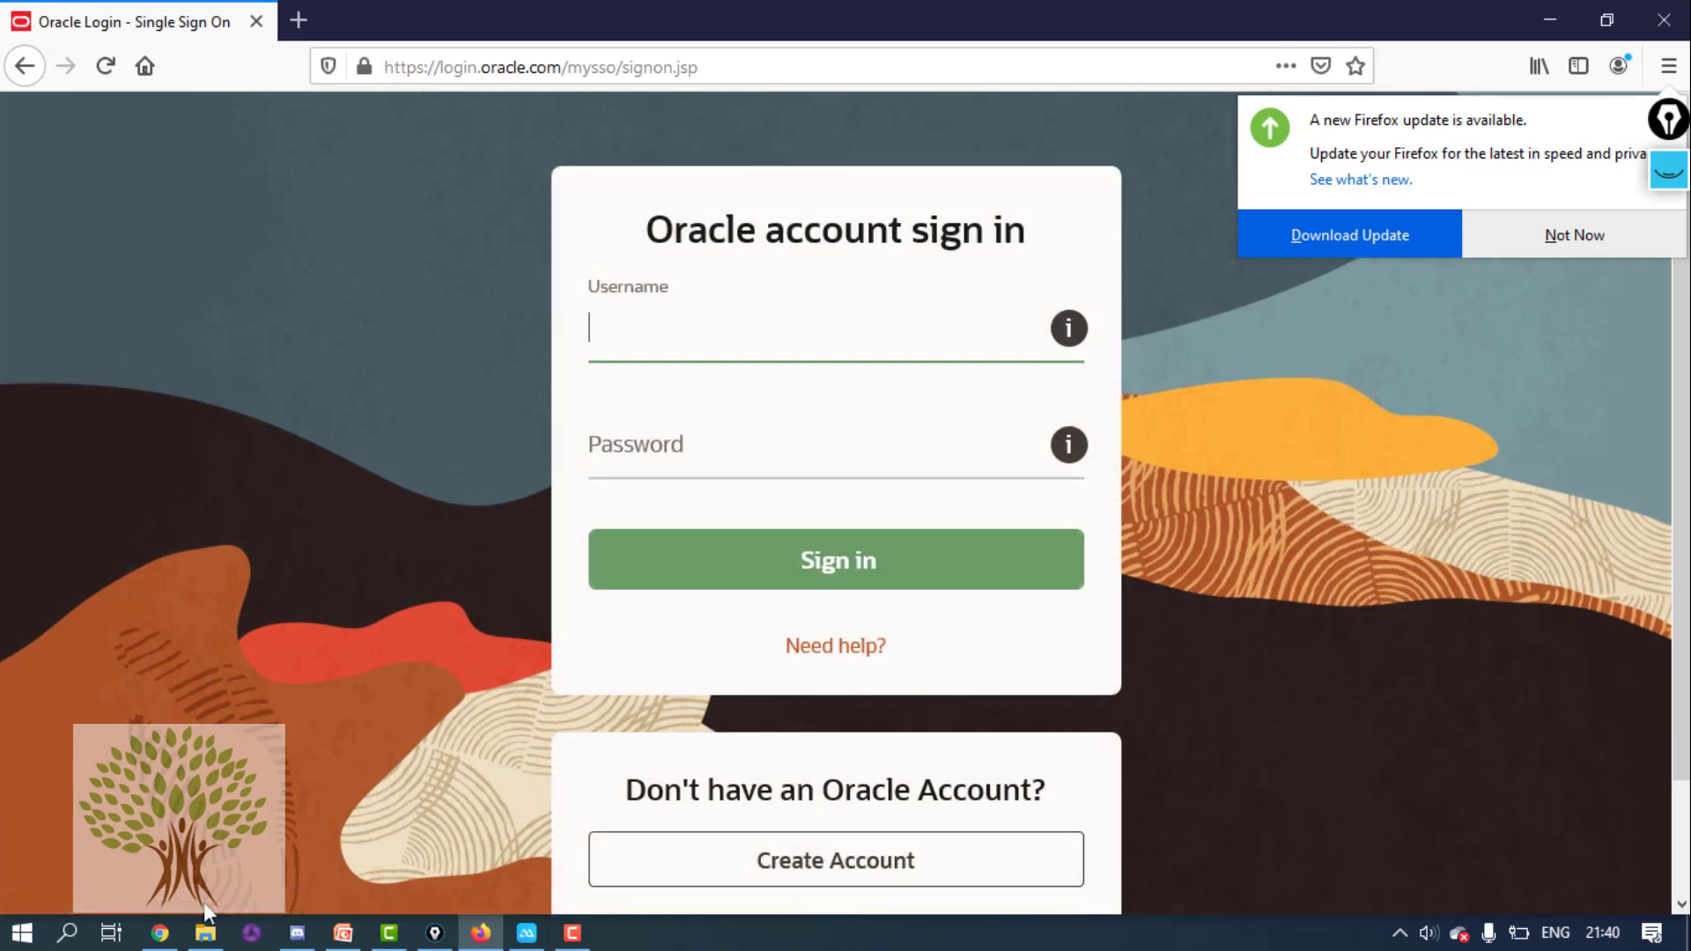
- Switch to File Explorer, open the folder C:\Program Files\Java\jdk1.8.0_05, and show its full path as text
left_click(206, 861)
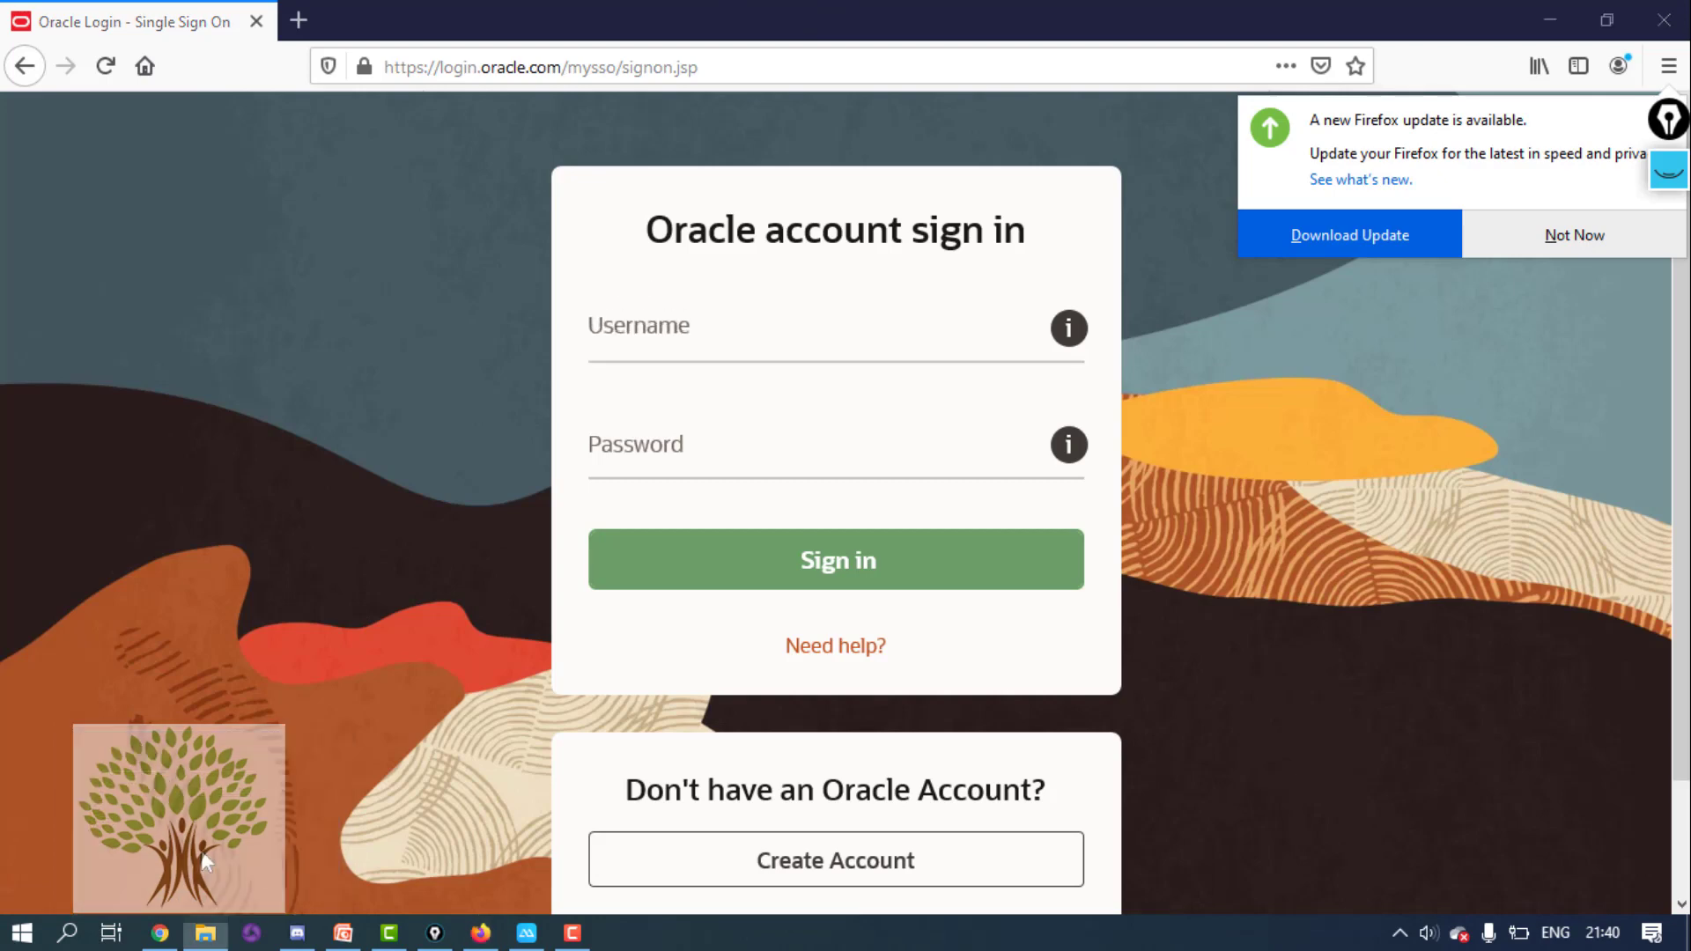
left_click(104, 718)
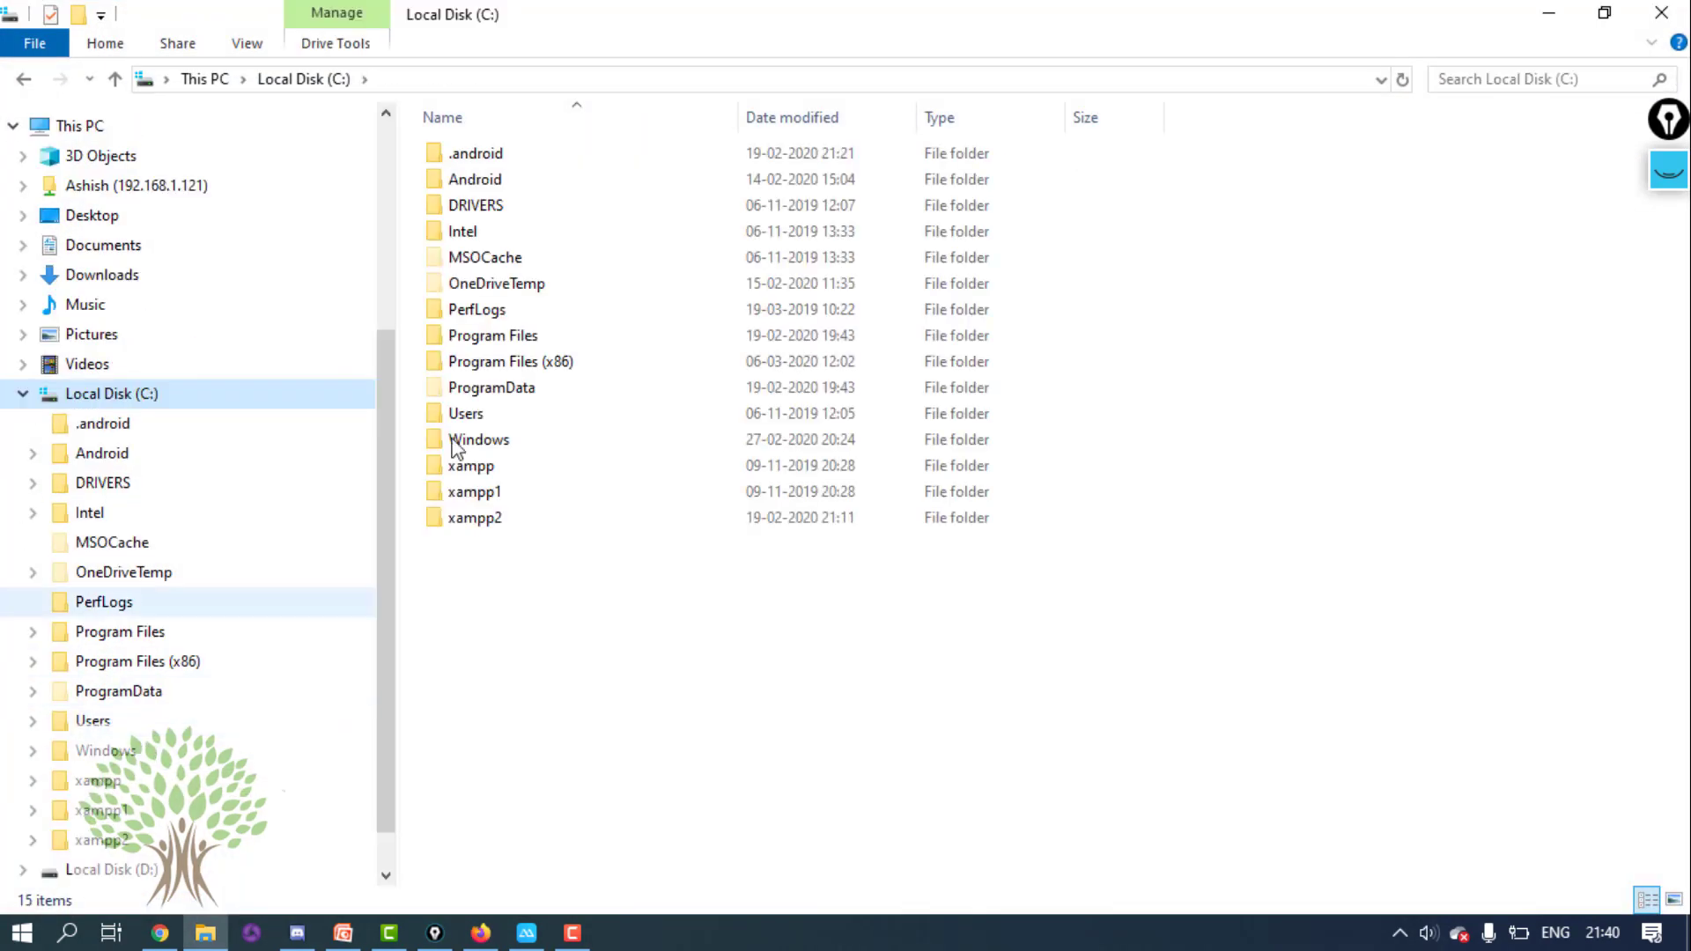
double_click(515, 387)
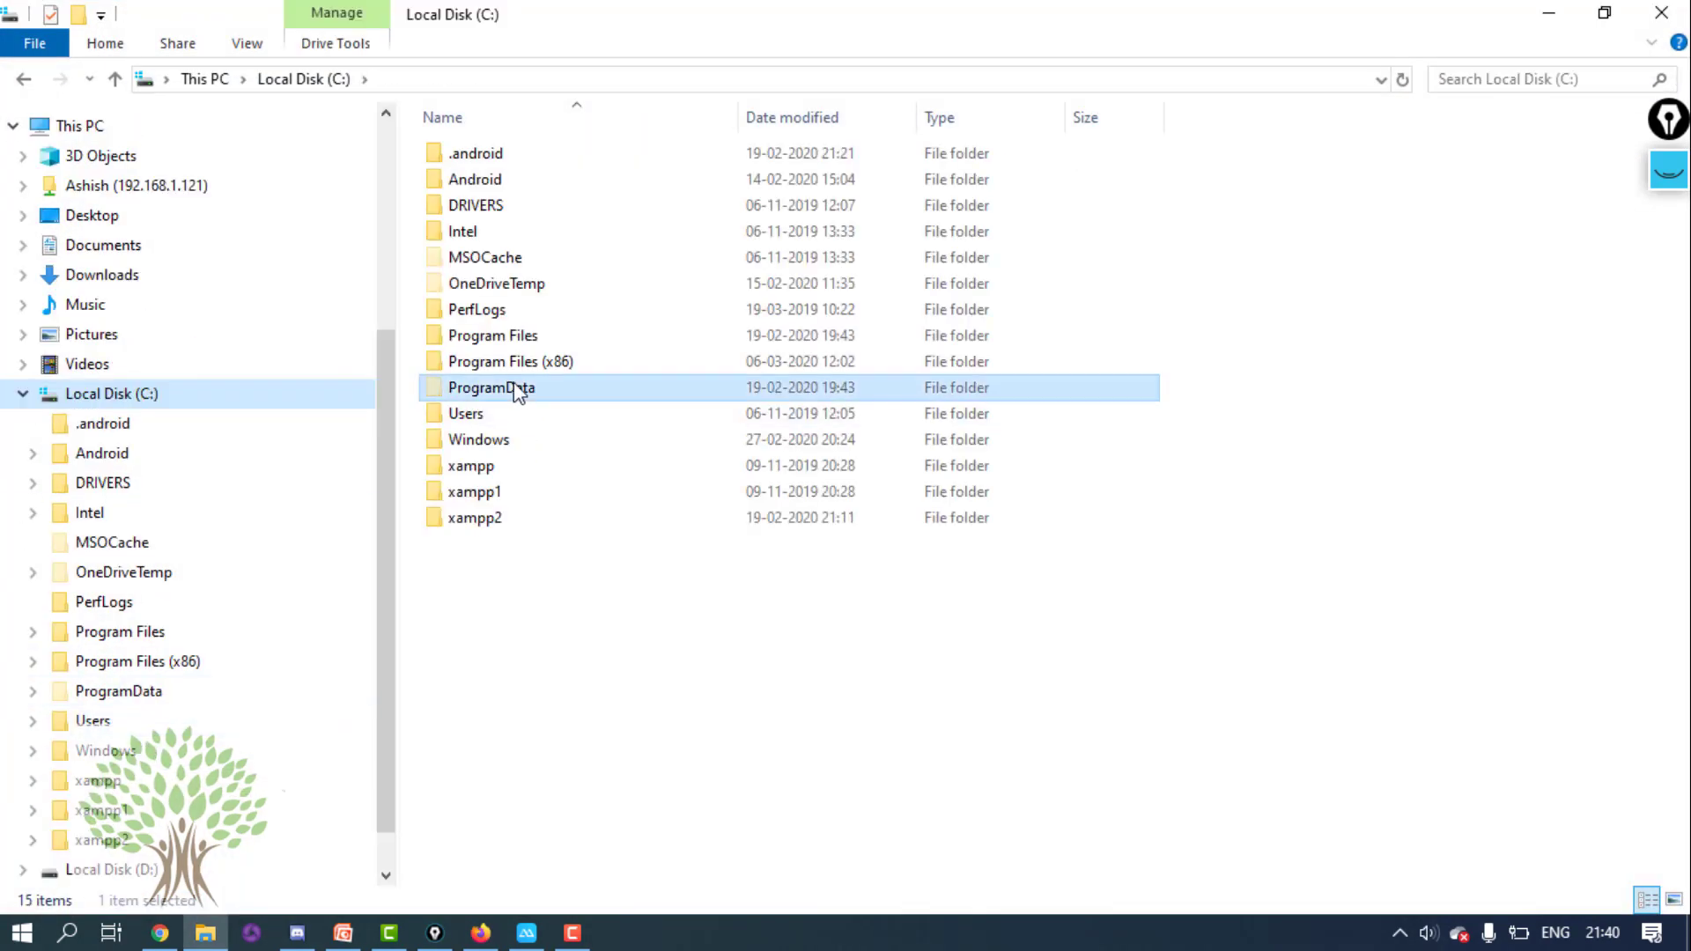
left_click(319, 77)
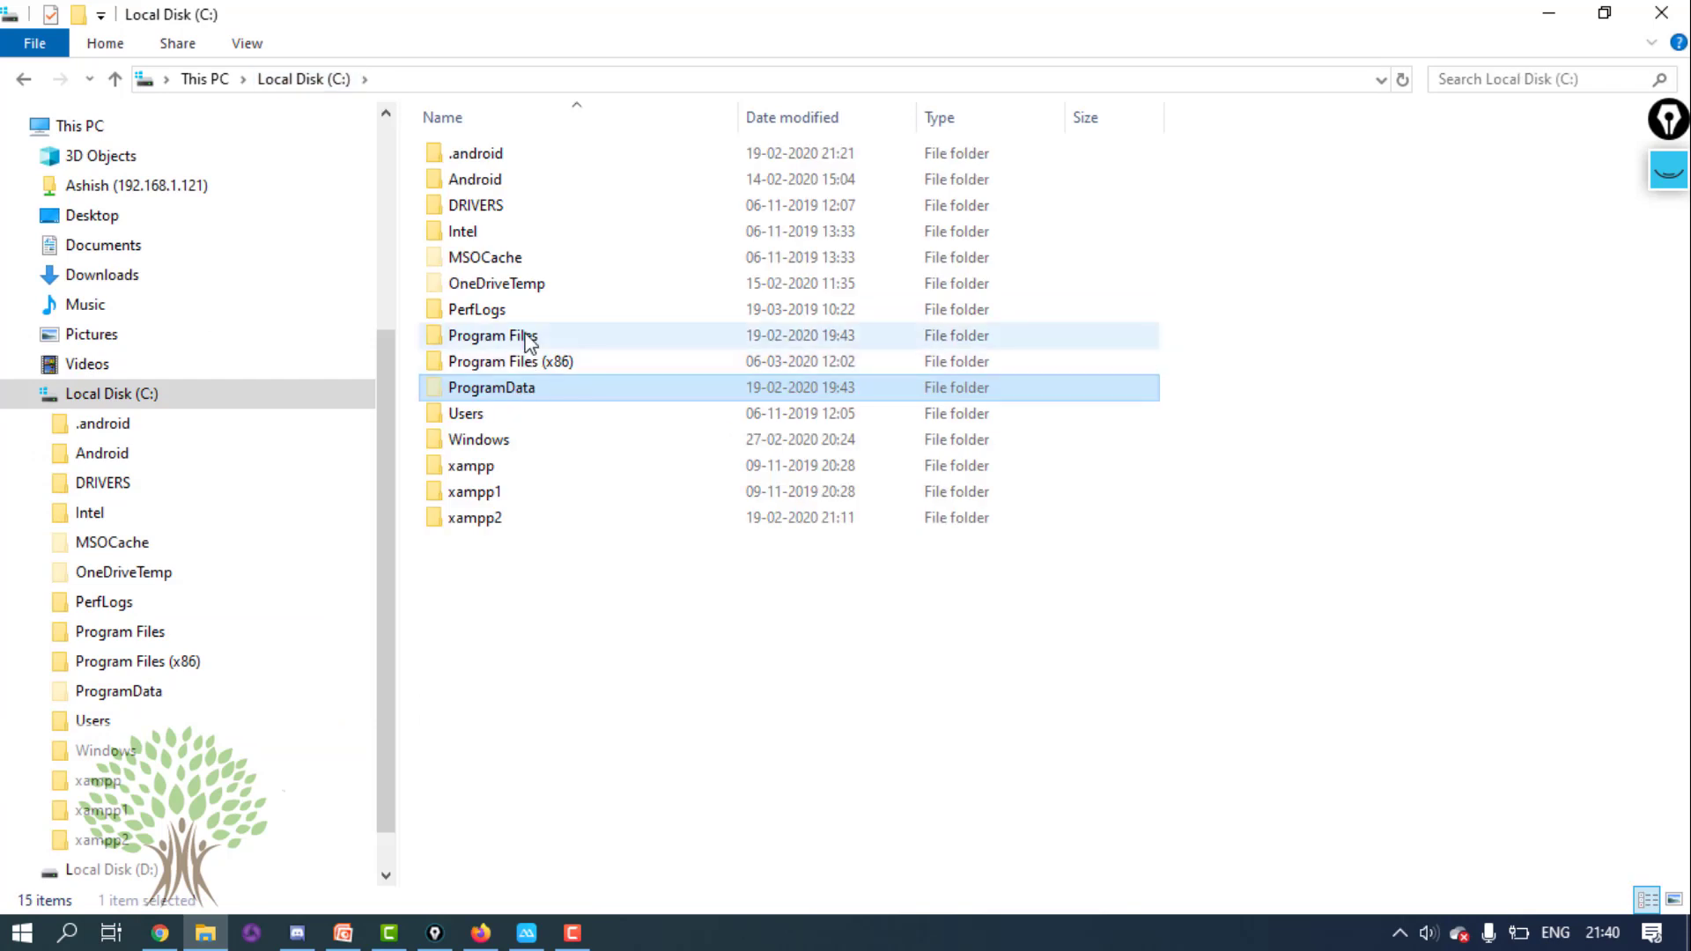
double_click(528, 342)
left_click(478, 365)
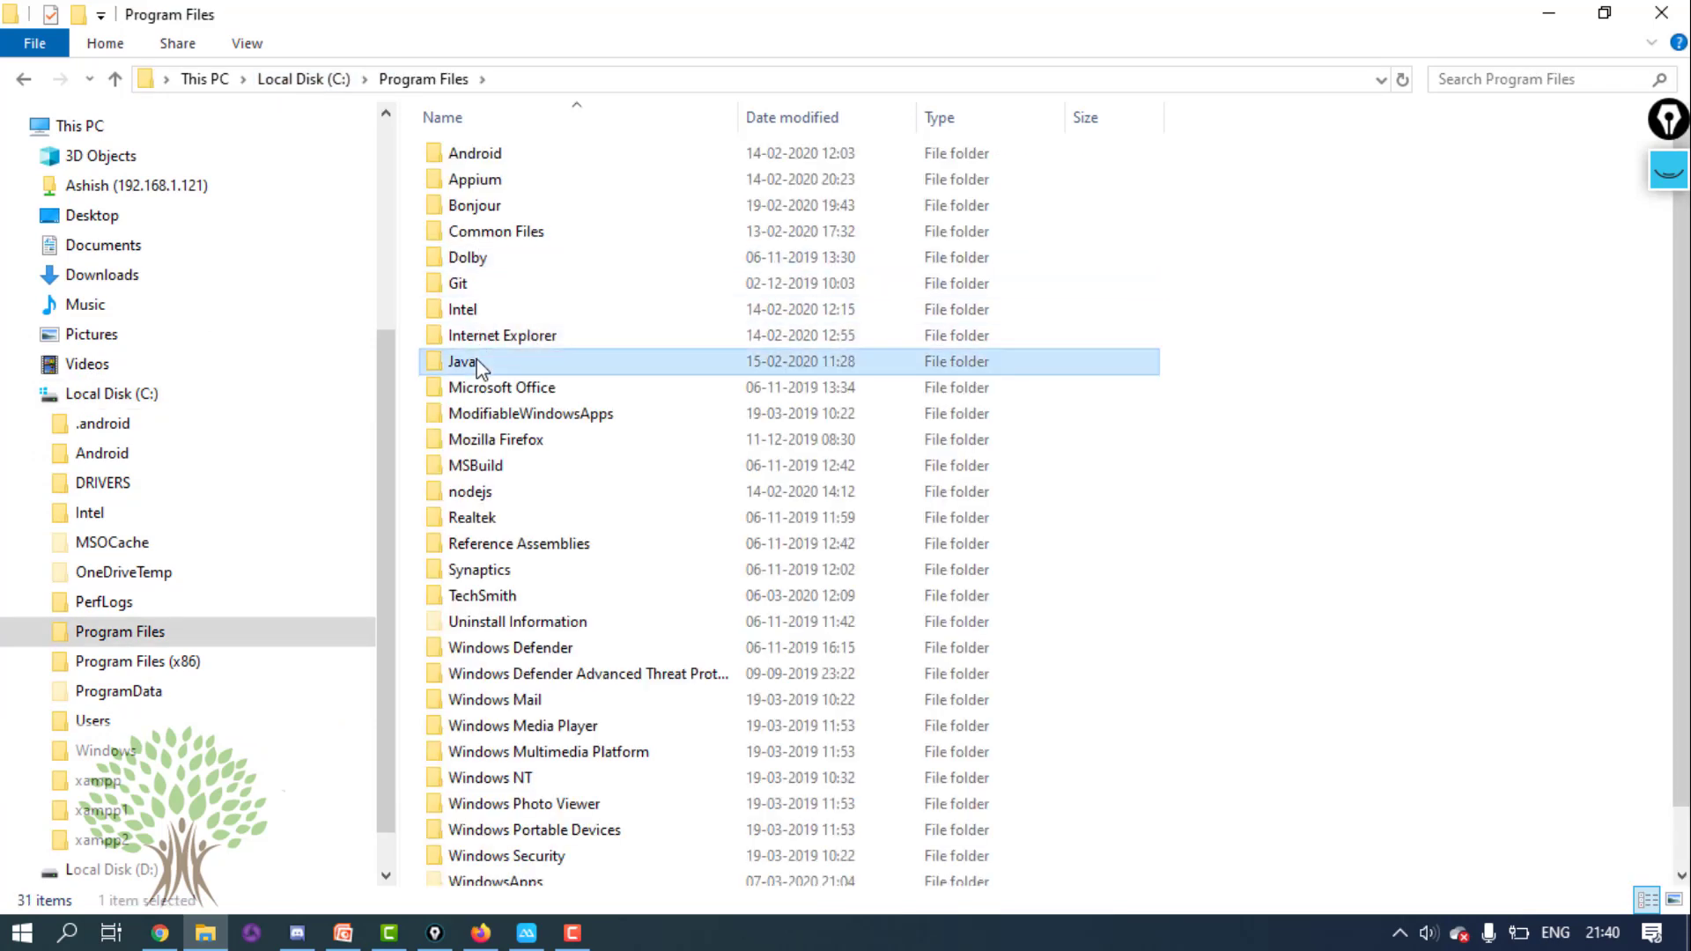
double_click(478, 364)
left_click(497, 158)
double_click(504, 151)
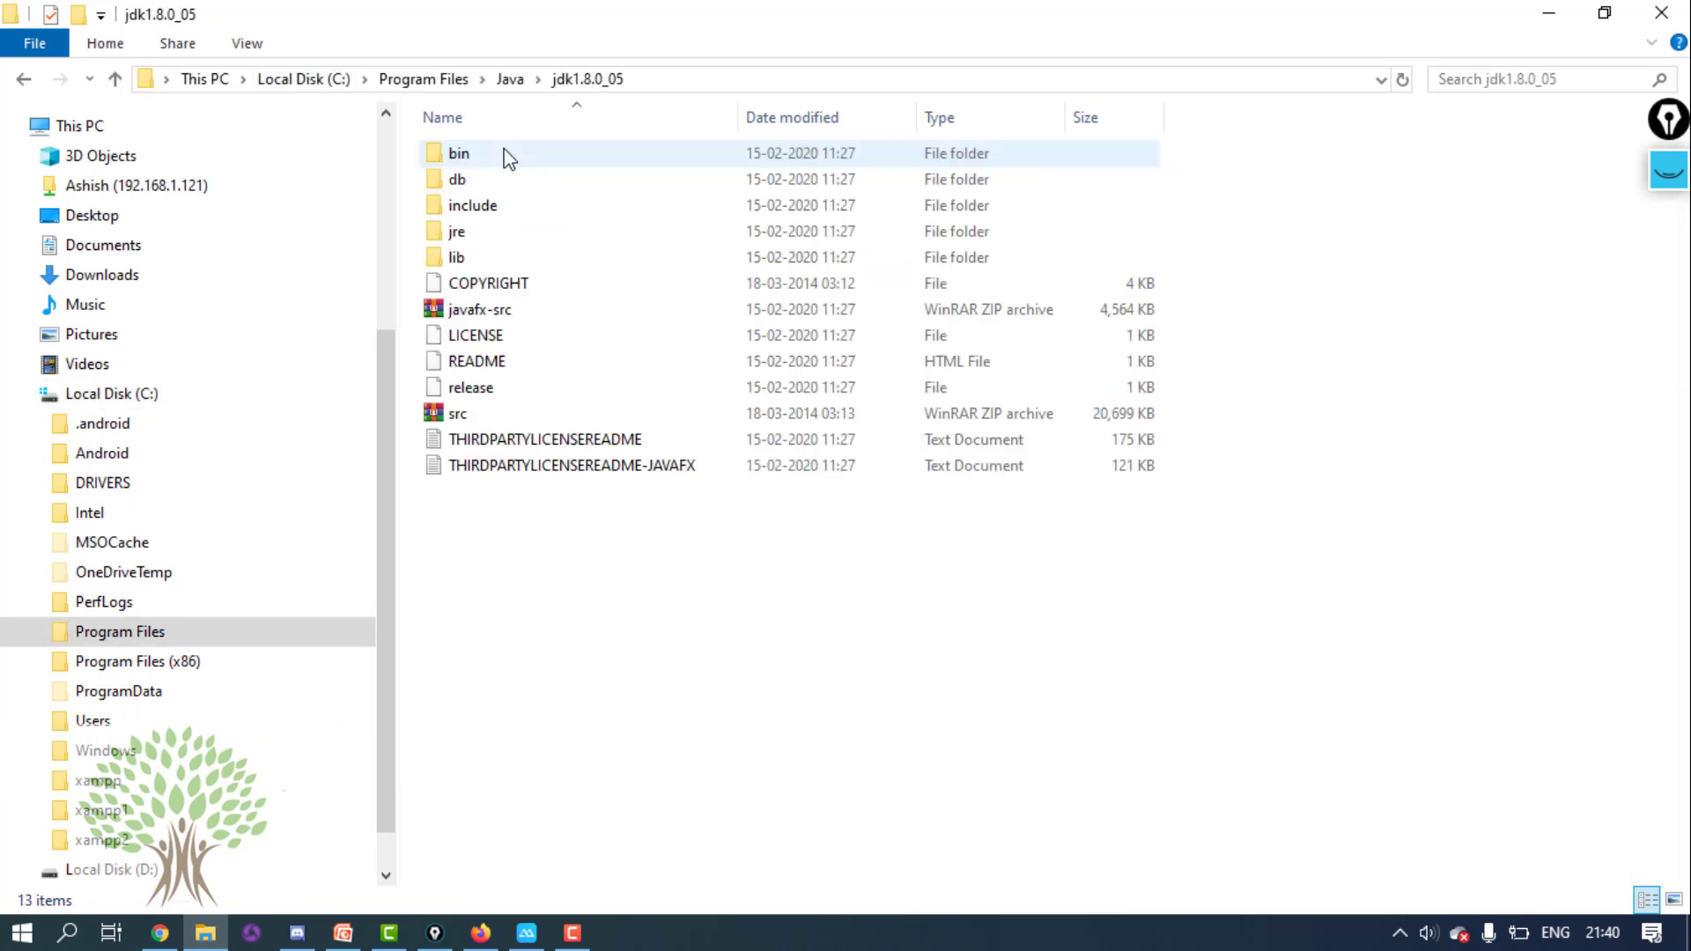
left_click(672, 85)
left_click(673, 81)
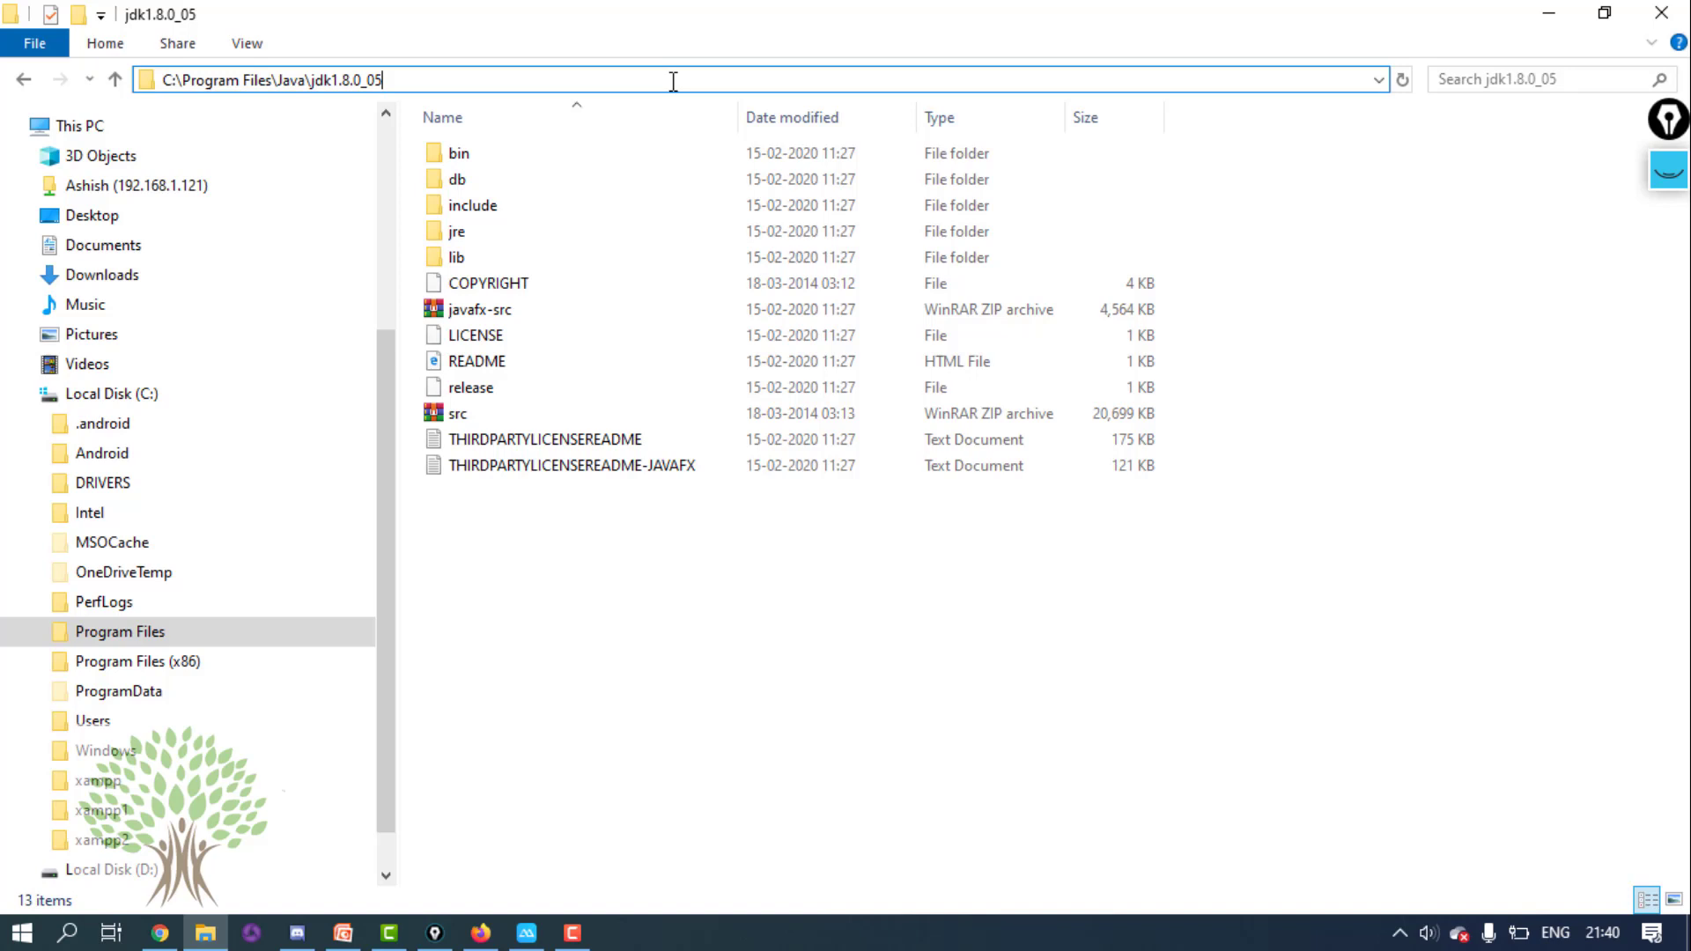
- Open the computer's Environment Variables through the properties of This PC and the advanced system settings
right_click(78, 129)
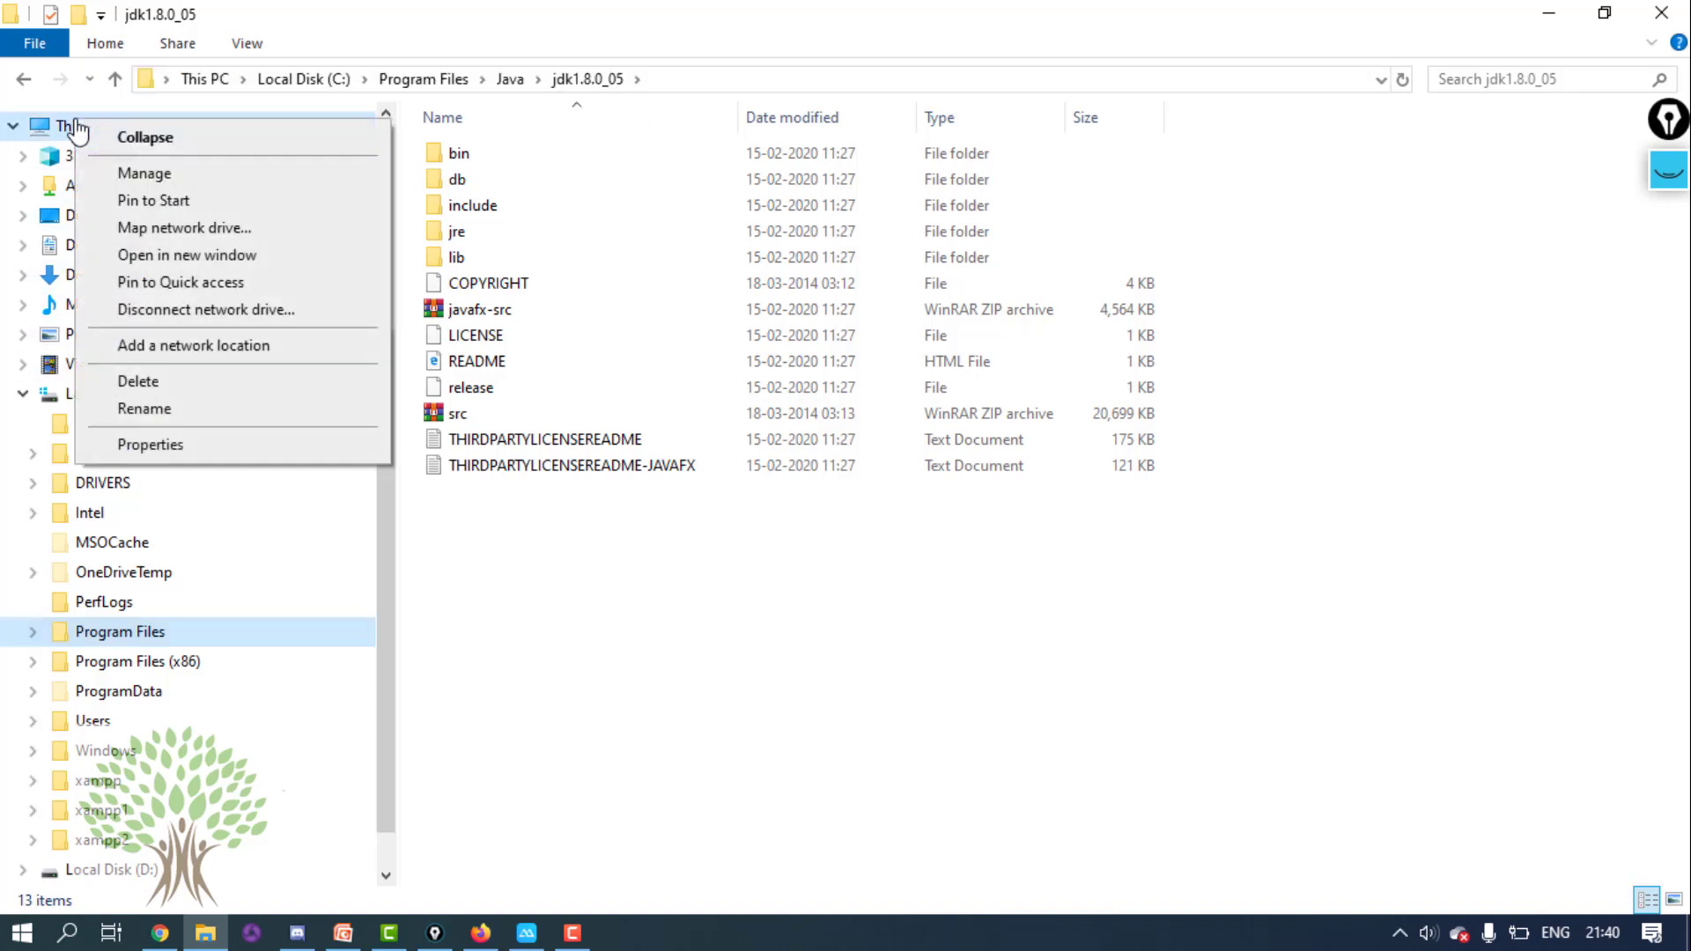
left_click(152, 444)
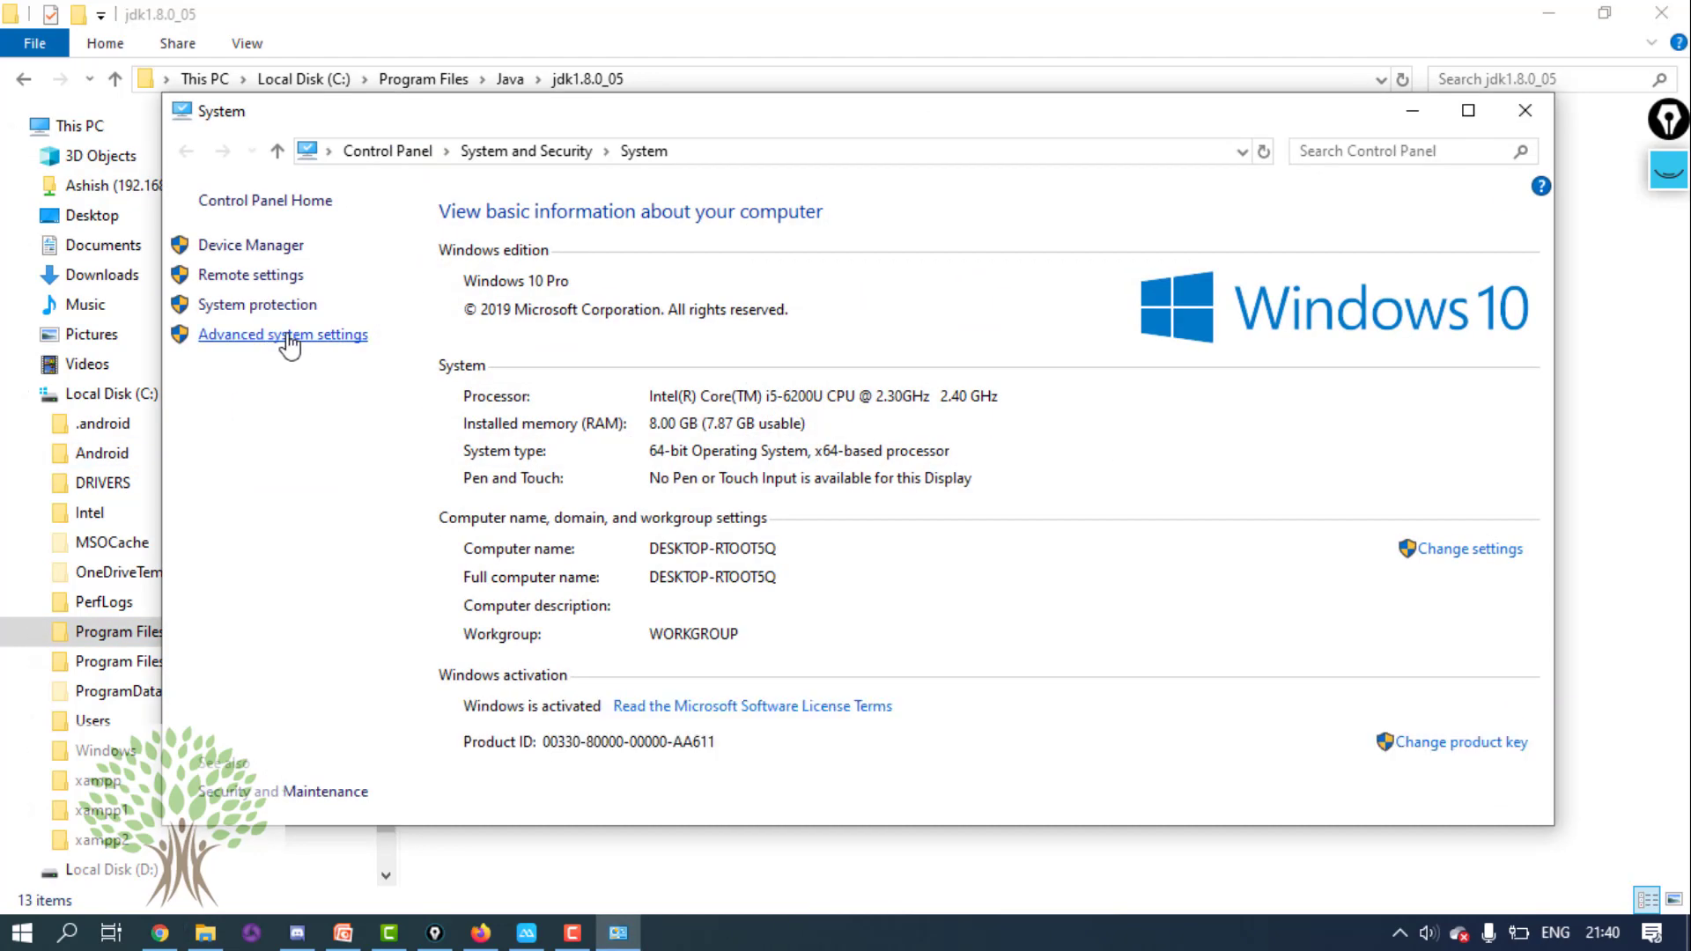
left_click(290, 343)
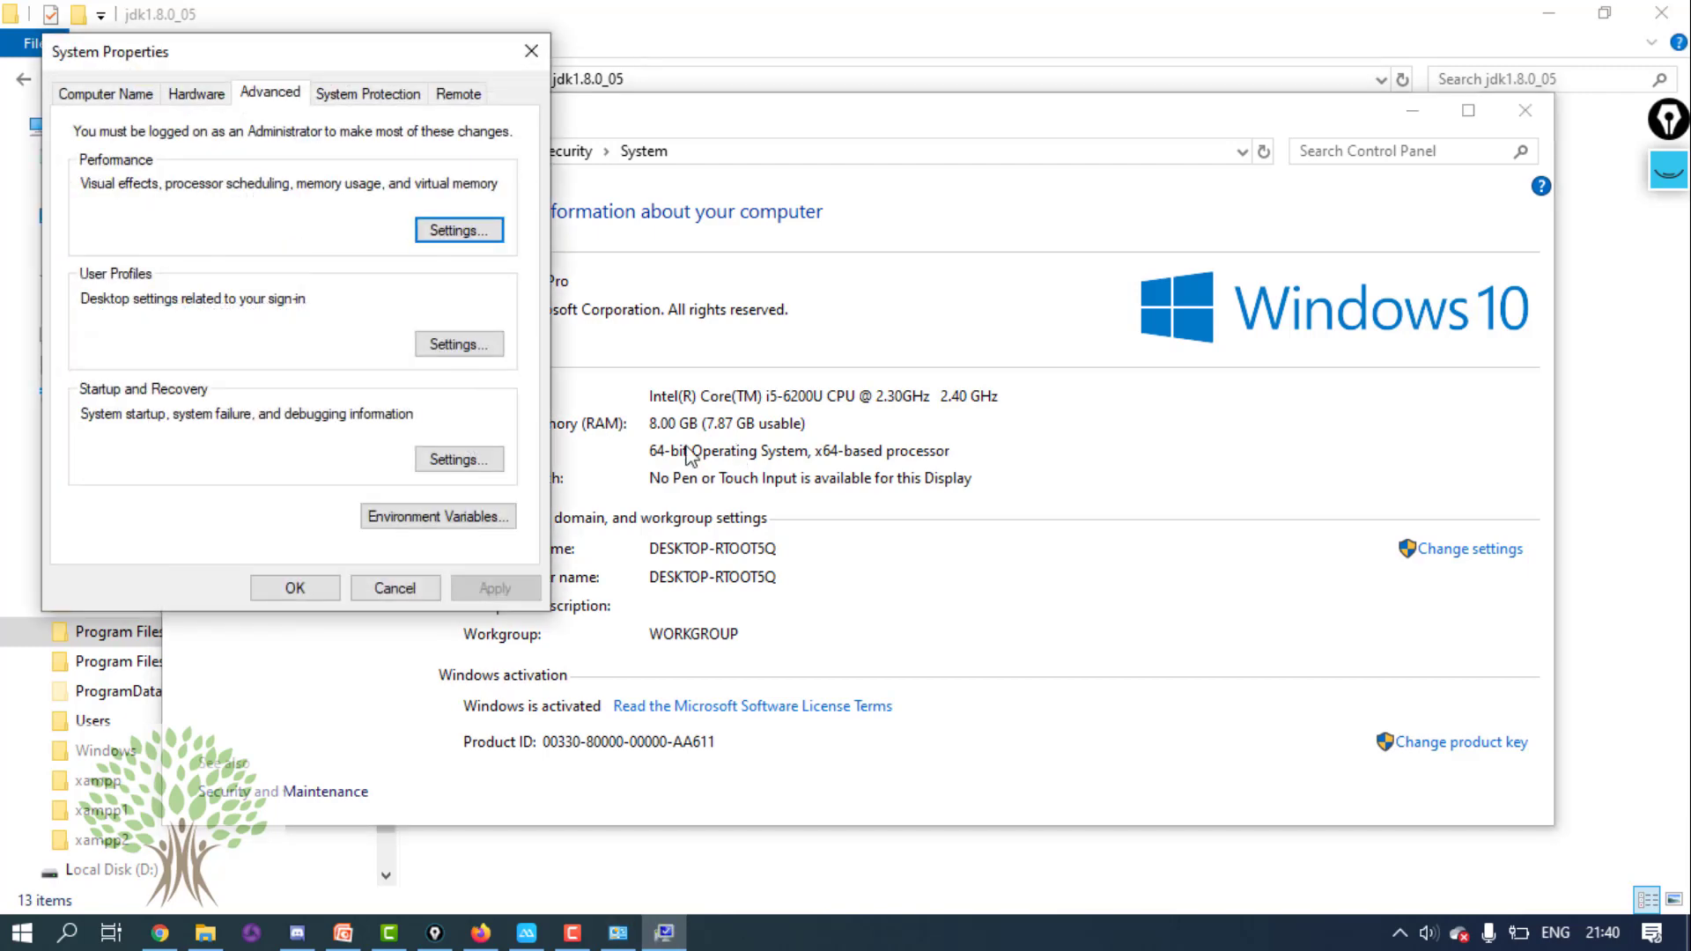
left_click(445, 520)
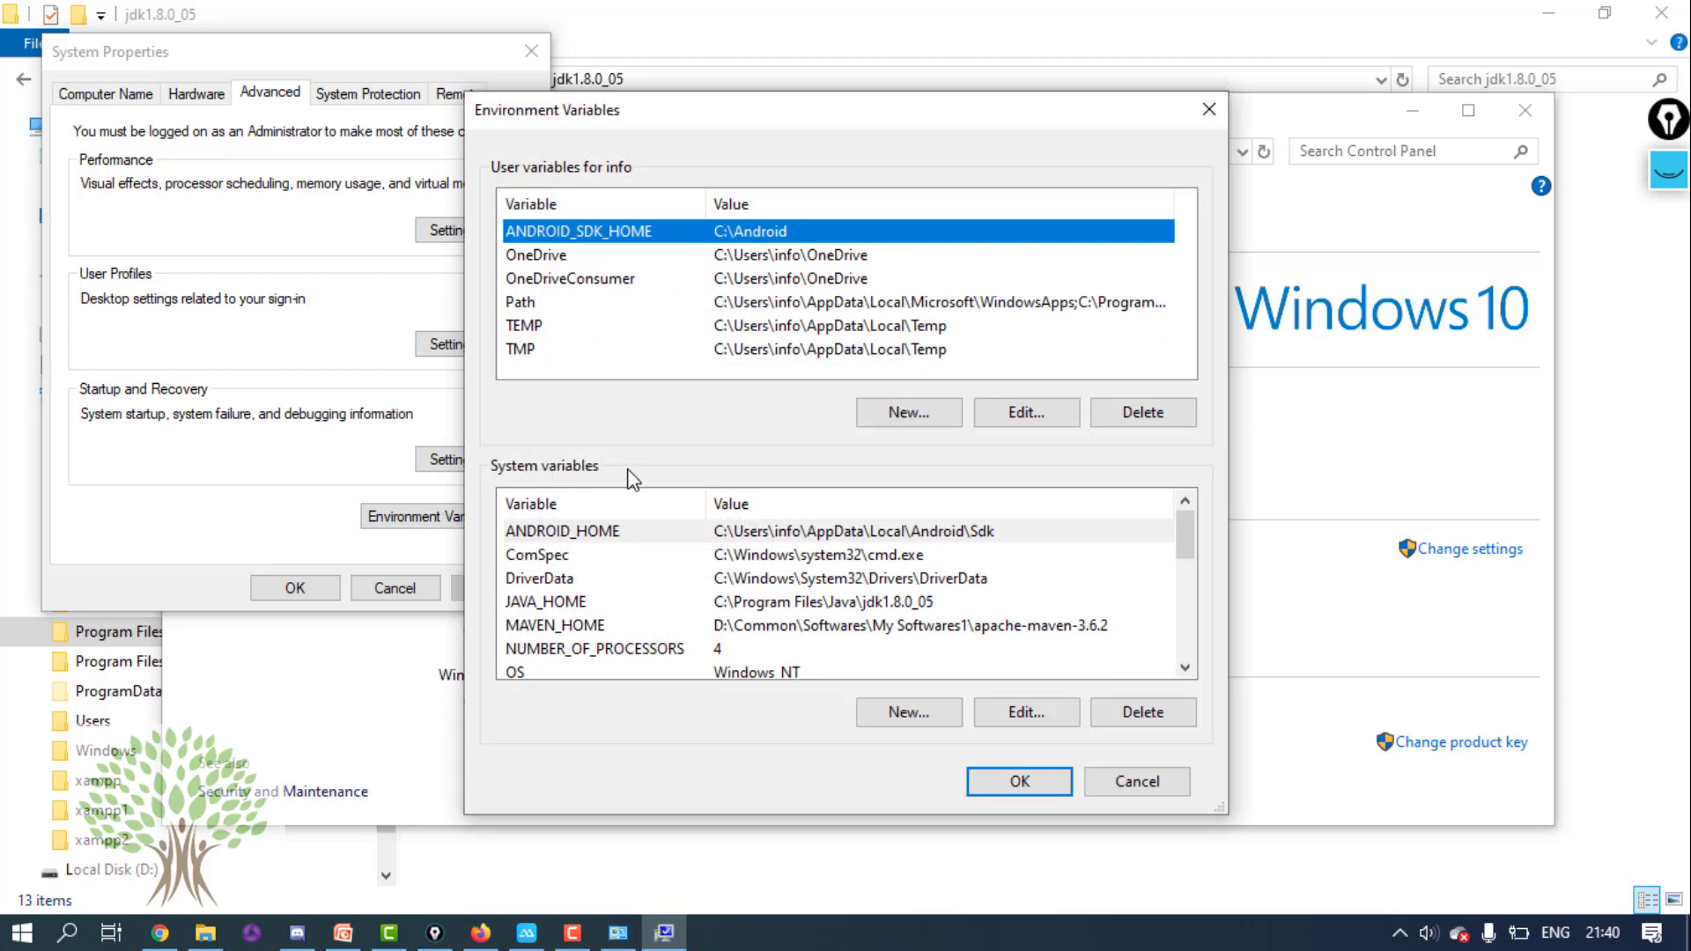
left_click(768, 608)
left_click(894, 711)
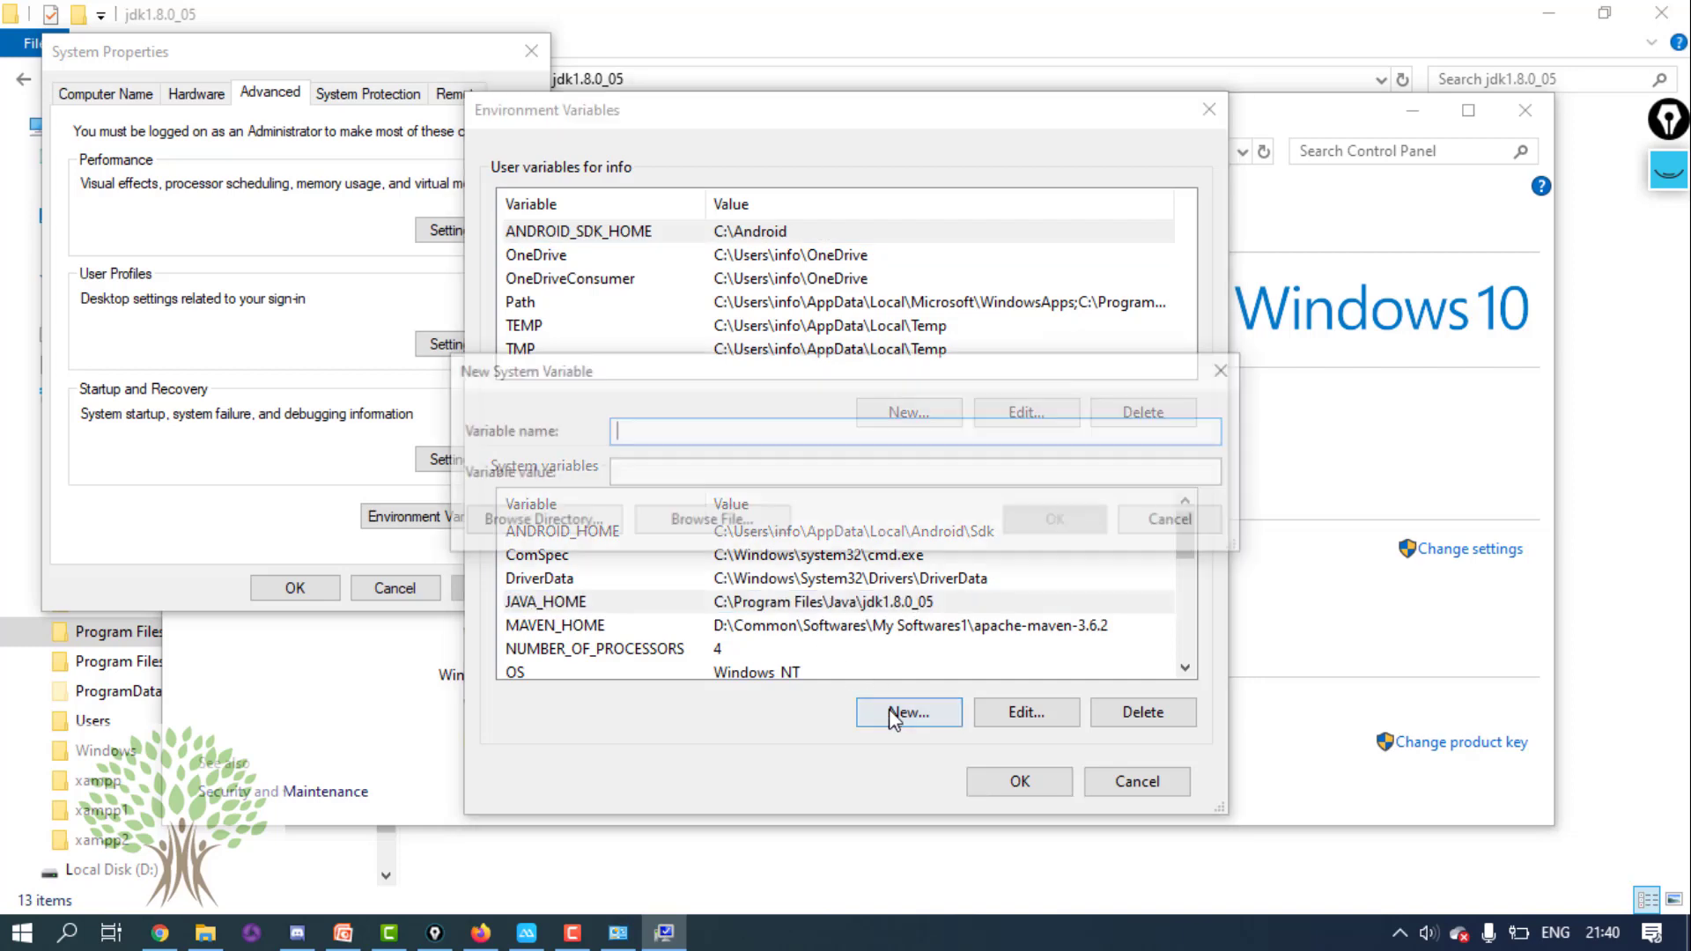
left_click(1176, 521)
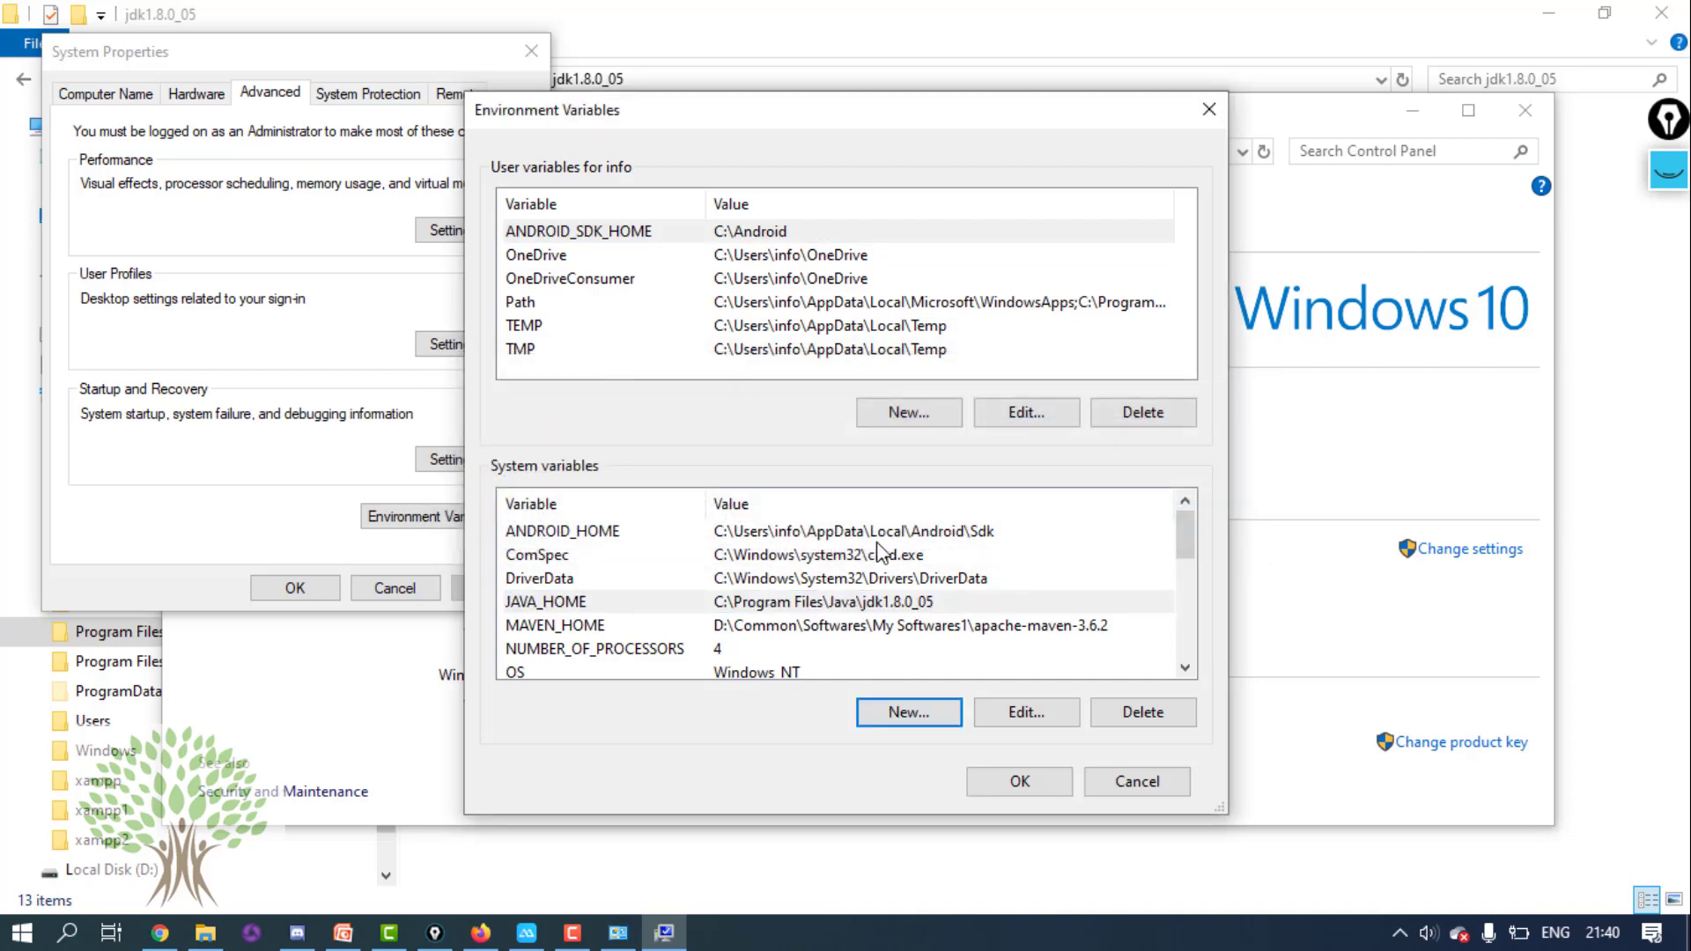
- Inspect the value of the JAVA_HOME system variable and close it without changing anything
double_click(868, 608)
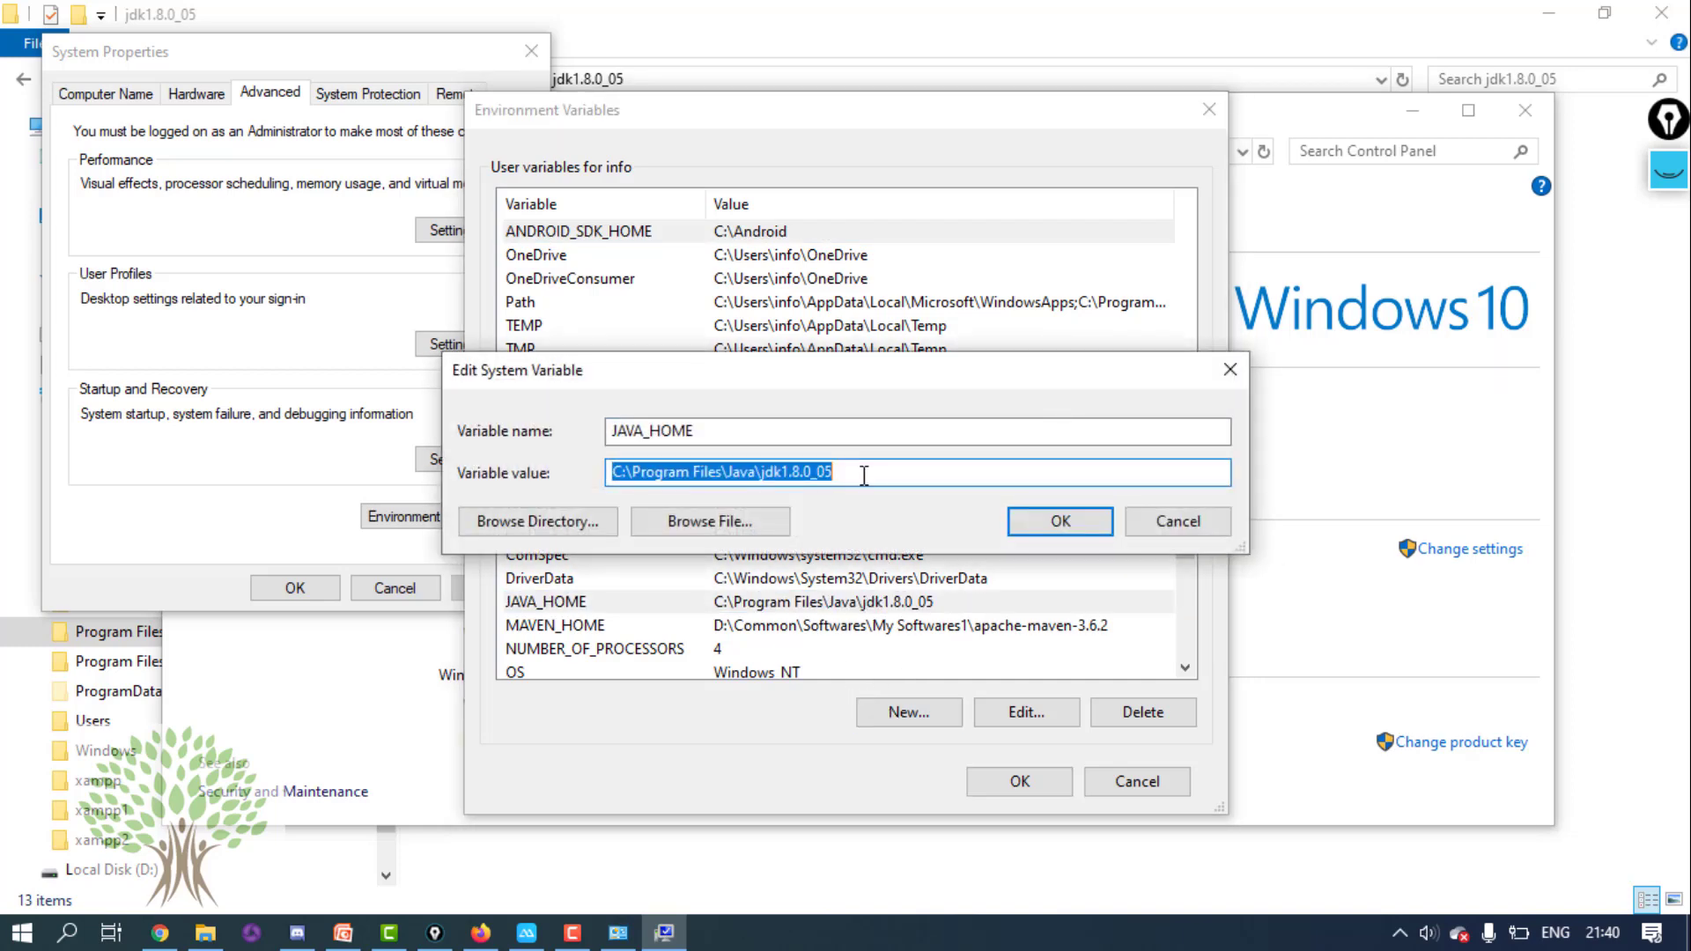
double_click(864, 475)
left_click(864, 475)
key("ctrl+a")
left_click(1165, 518)
- Inspect the Path system variable as a list and as editable text, and close it without changes
scroll(1018, 658, "down", 1)
left_click(926, 607)
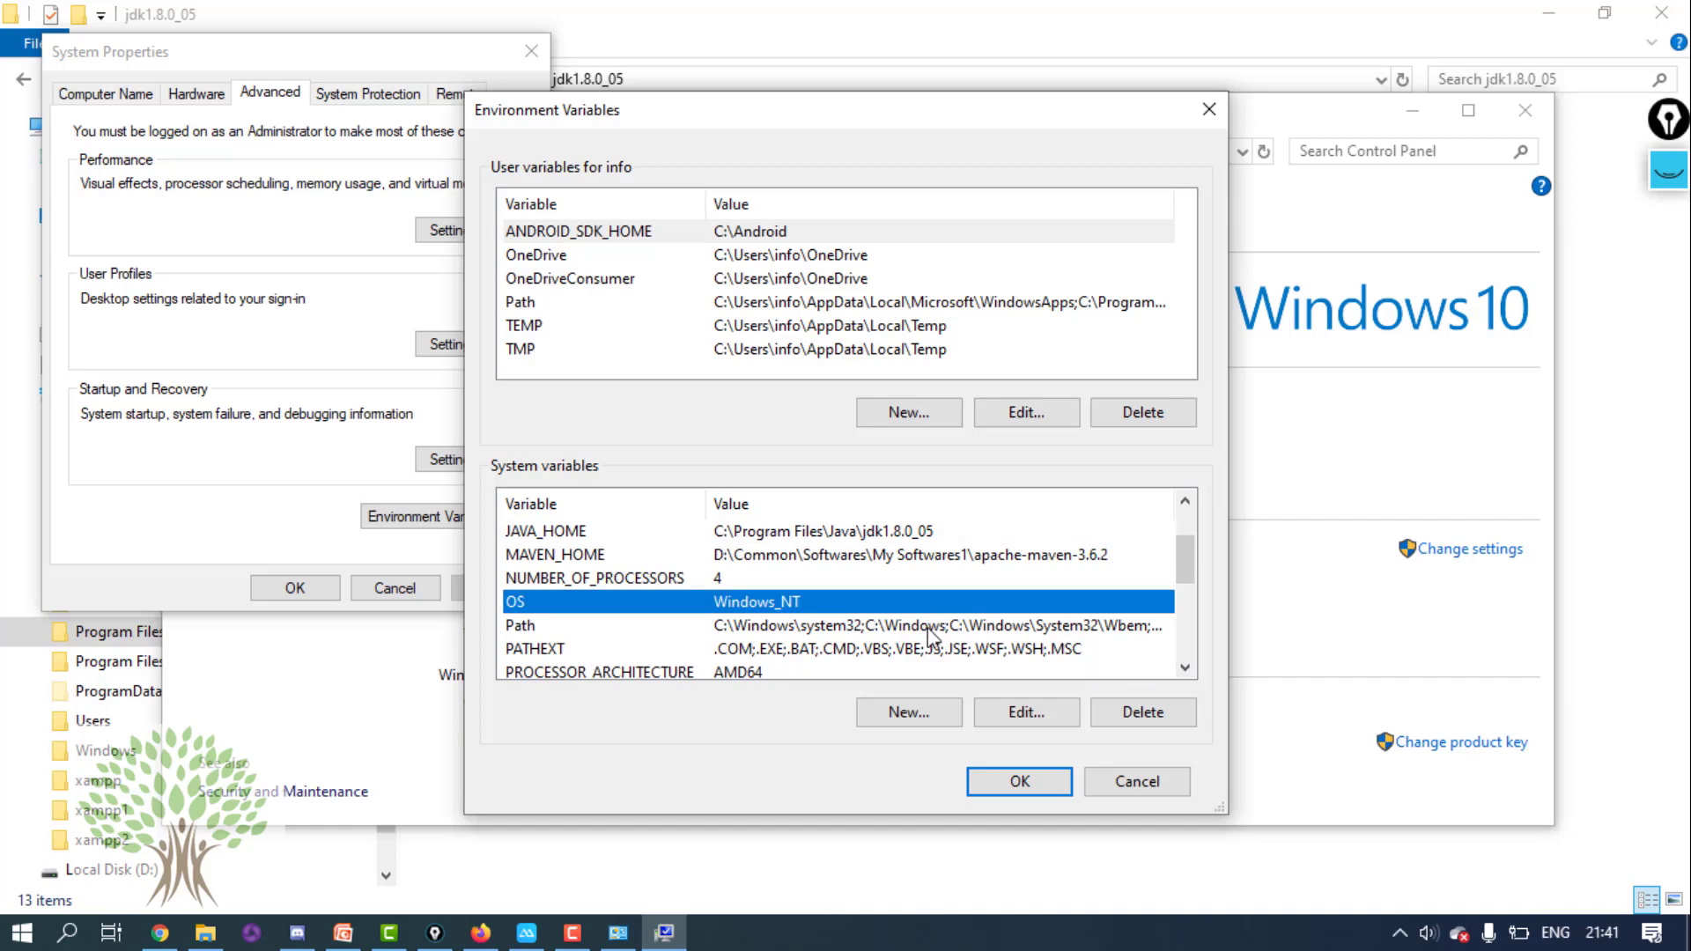
left_click(927, 629)
left_click(1011, 712)
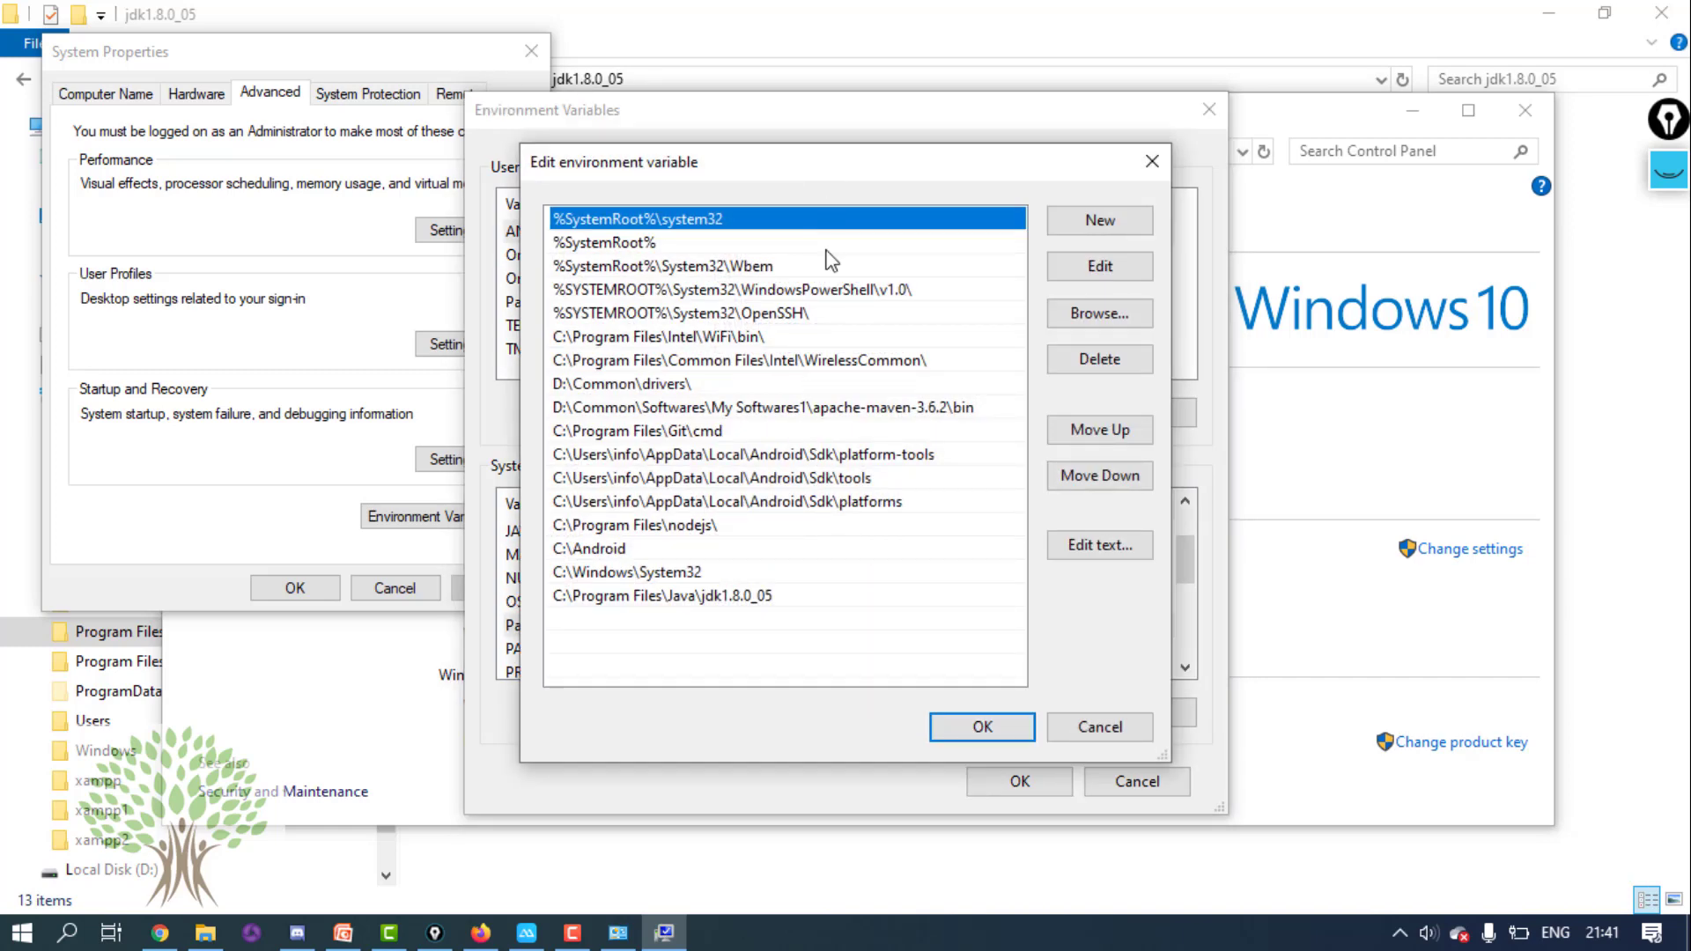
left_click(1096, 544)
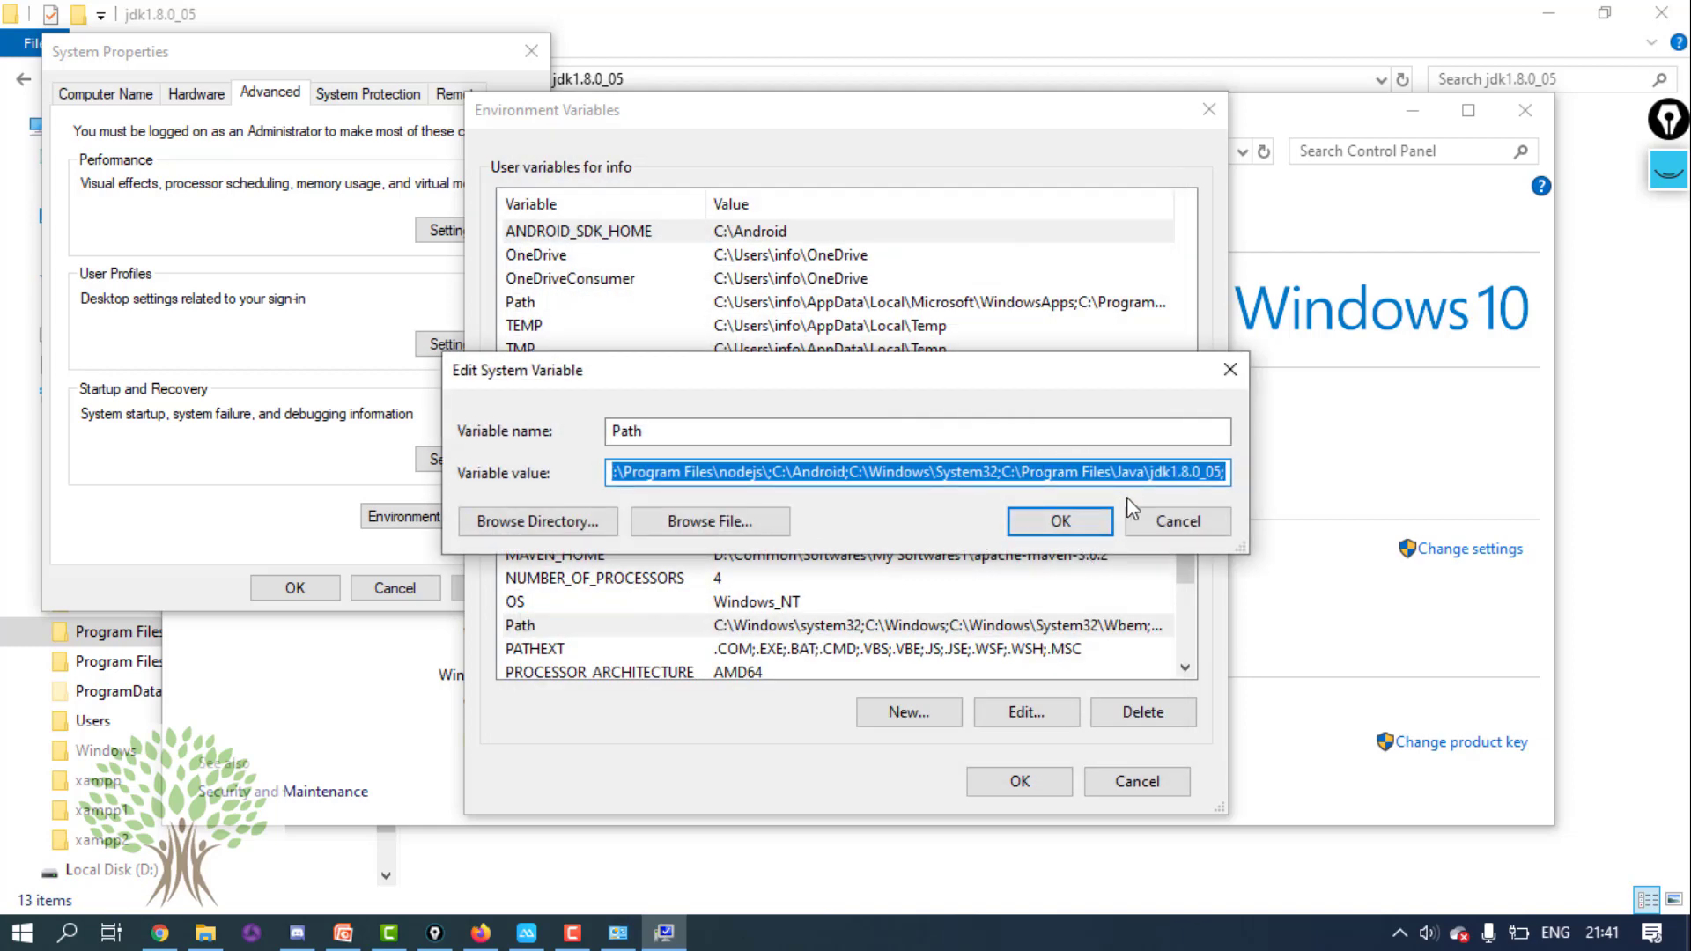
left_click(1147, 521)
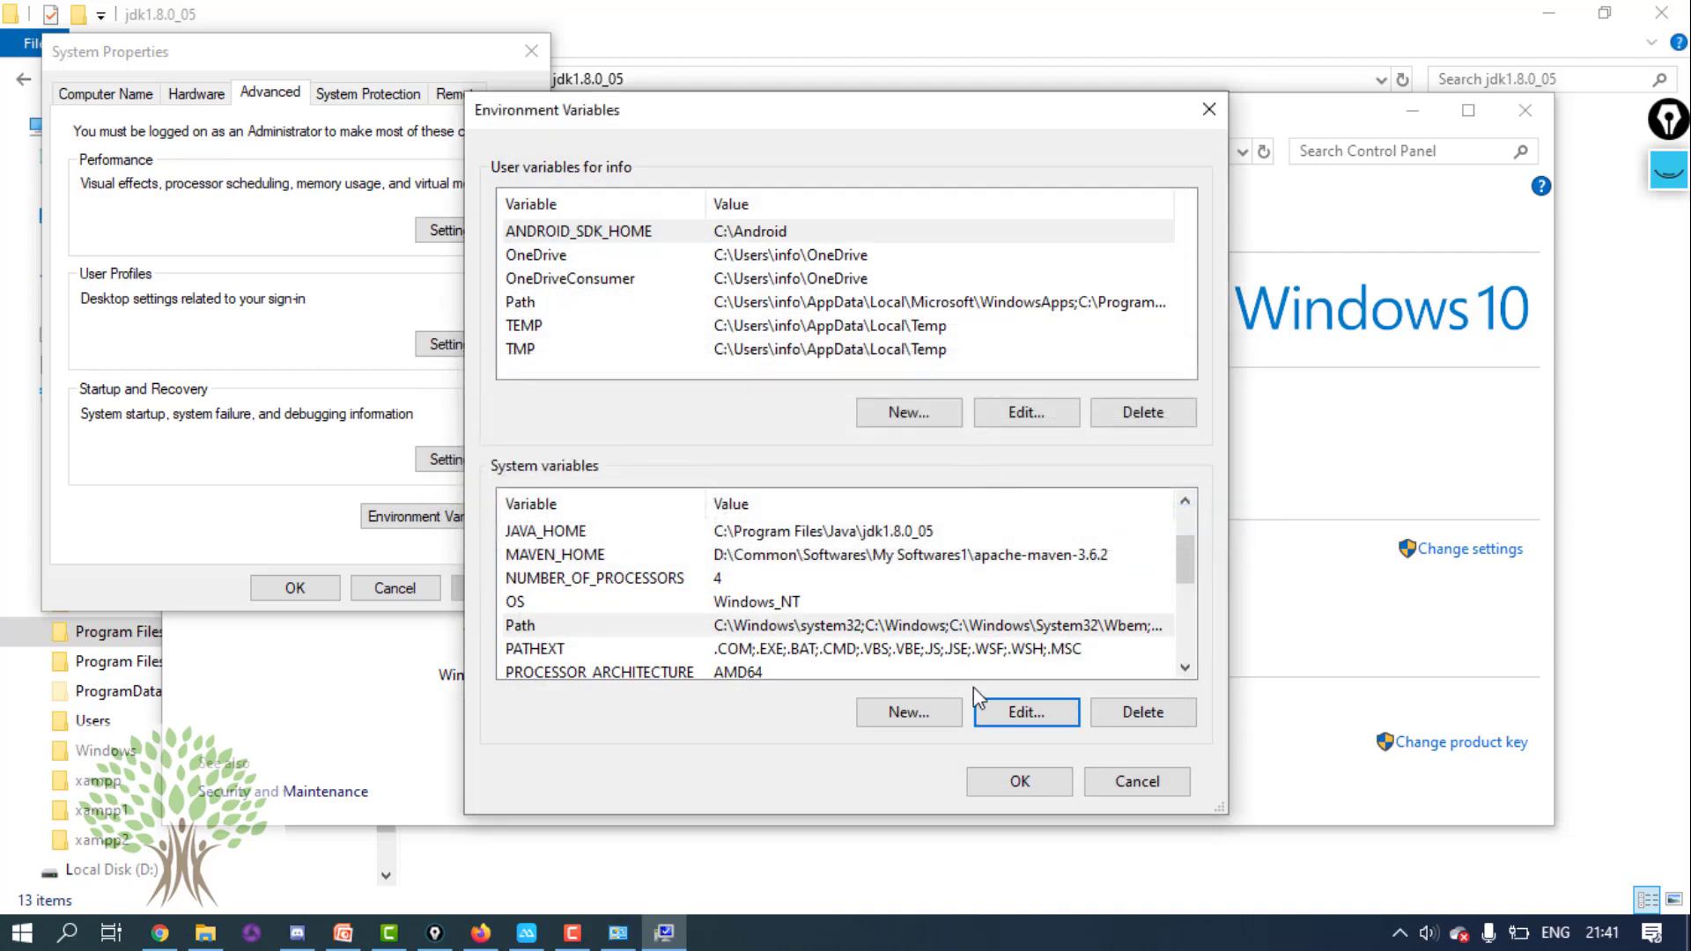
- Start a new entry in the Path system variable, and show the jdk1.8.0_05 folder's full path and its bin subfolder in File Explorer
double_click(881, 625)
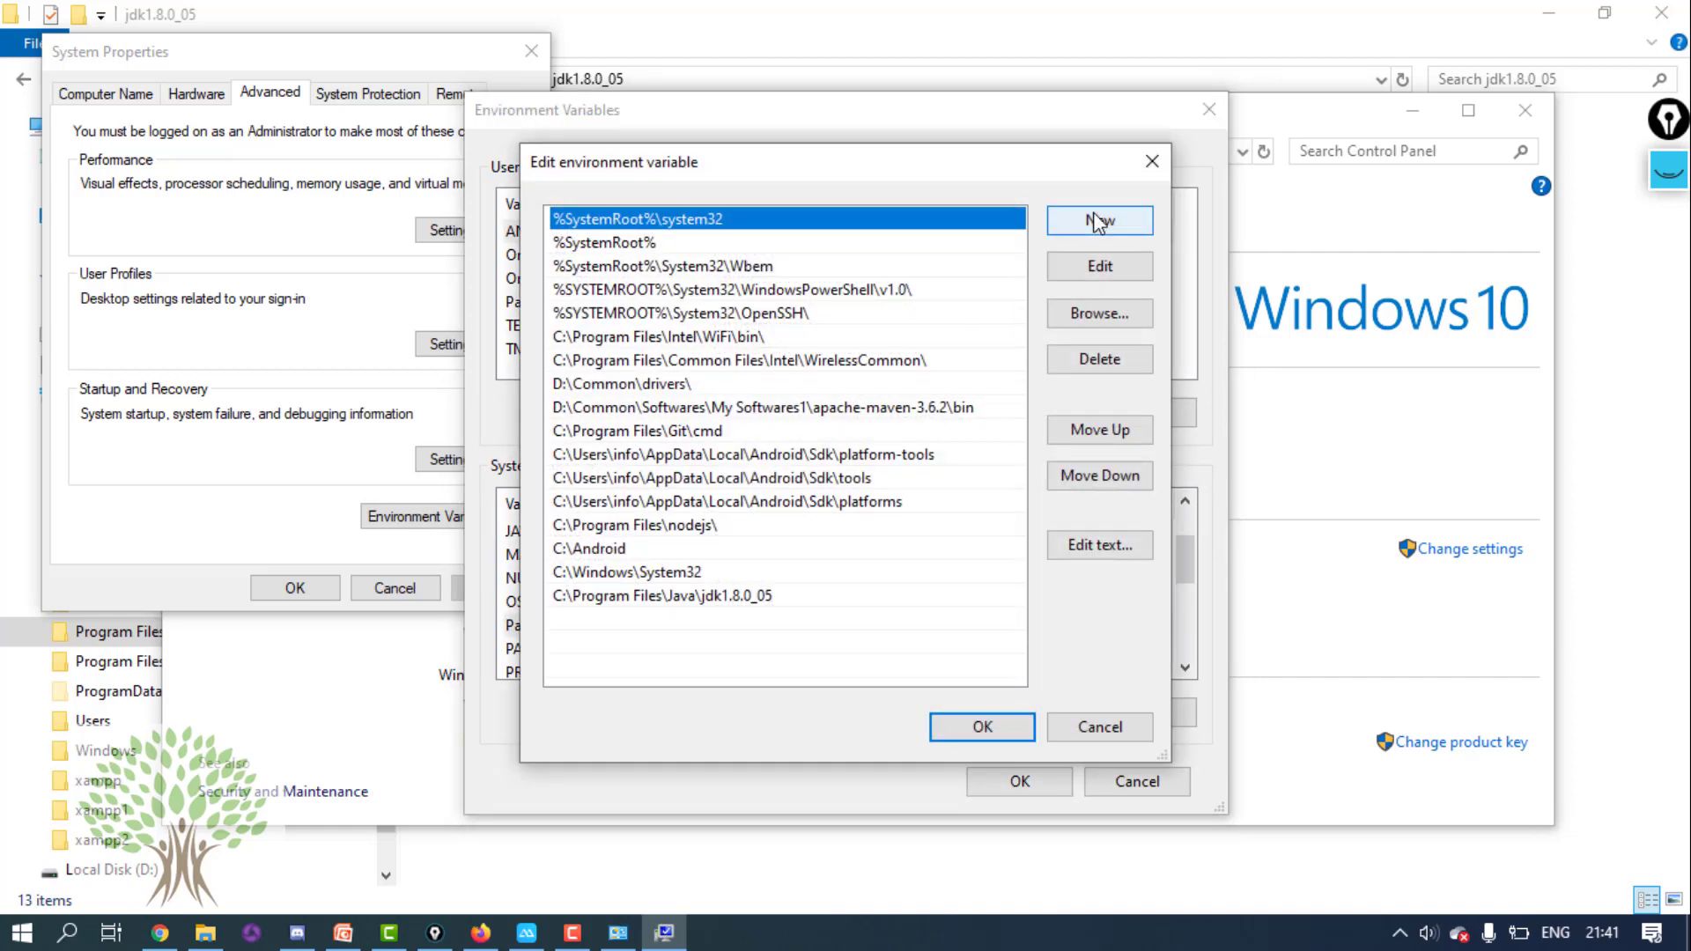
left_click(1096, 223)
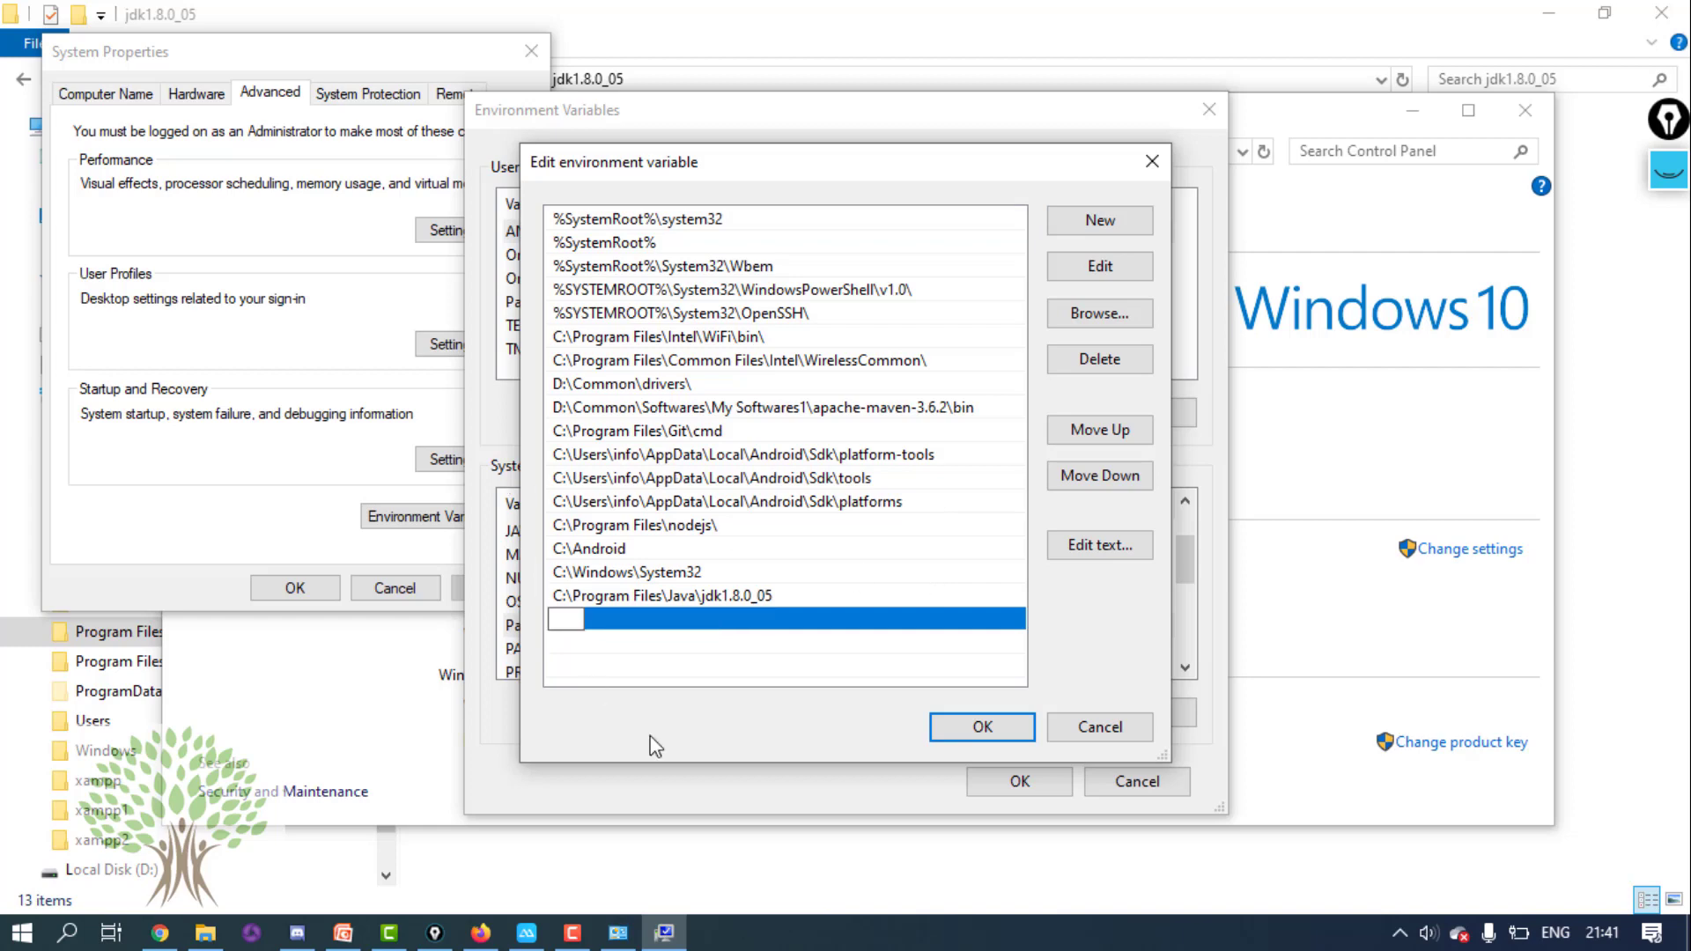
mouse_move(204, 941)
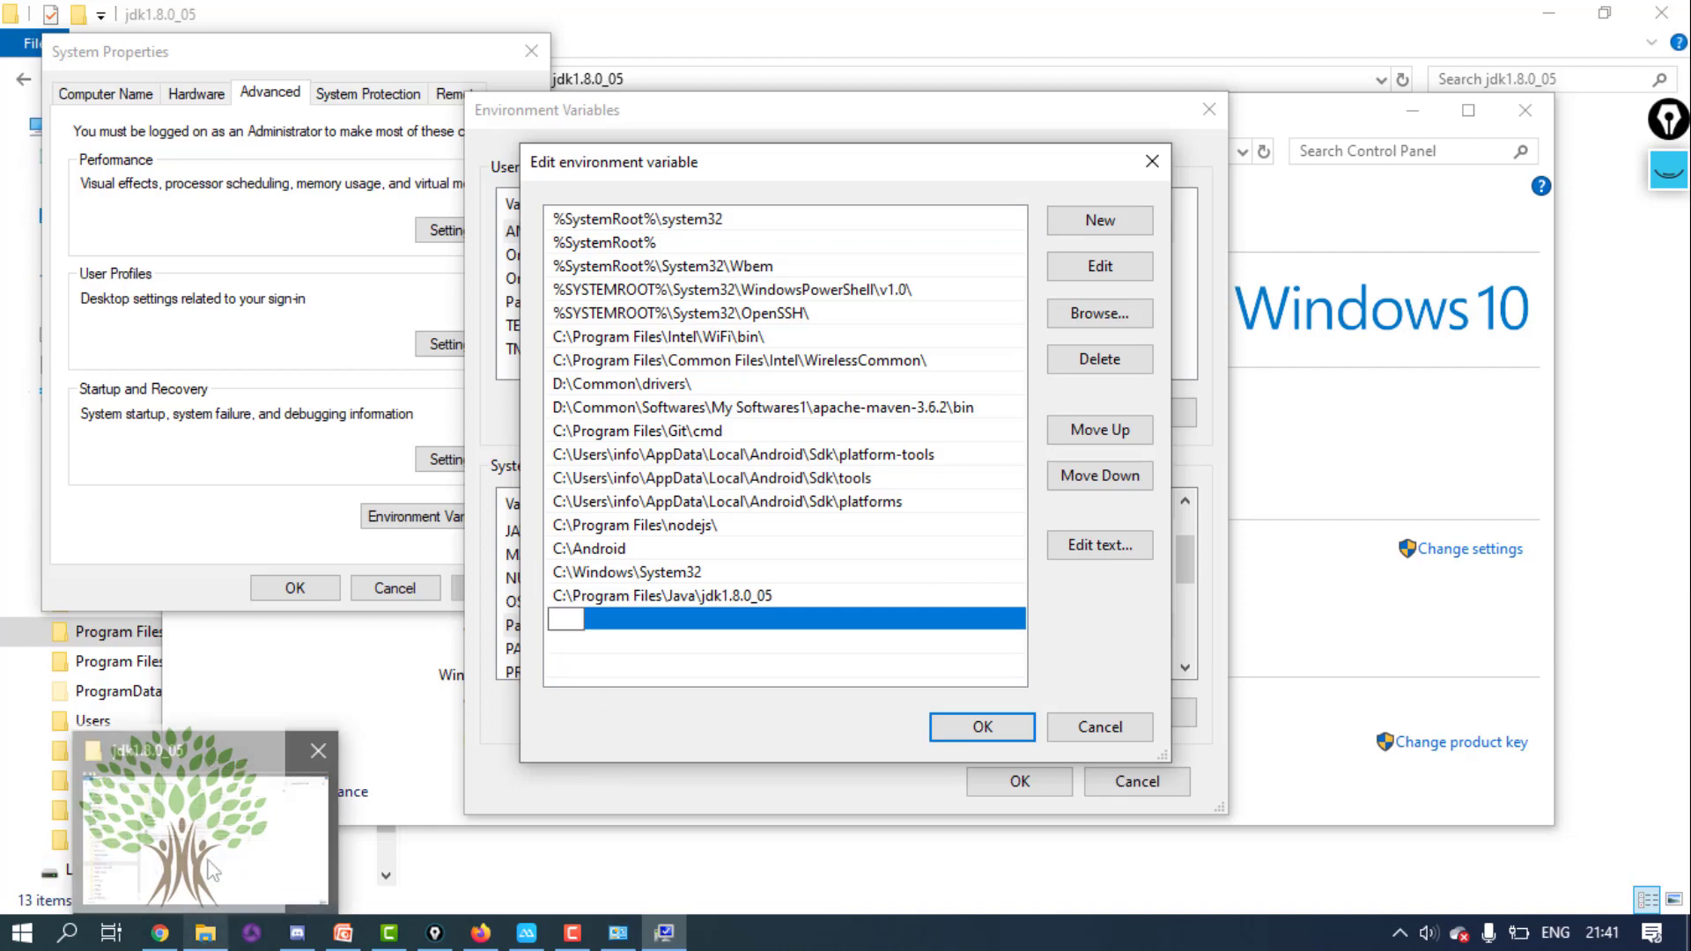
left_click(205, 828)
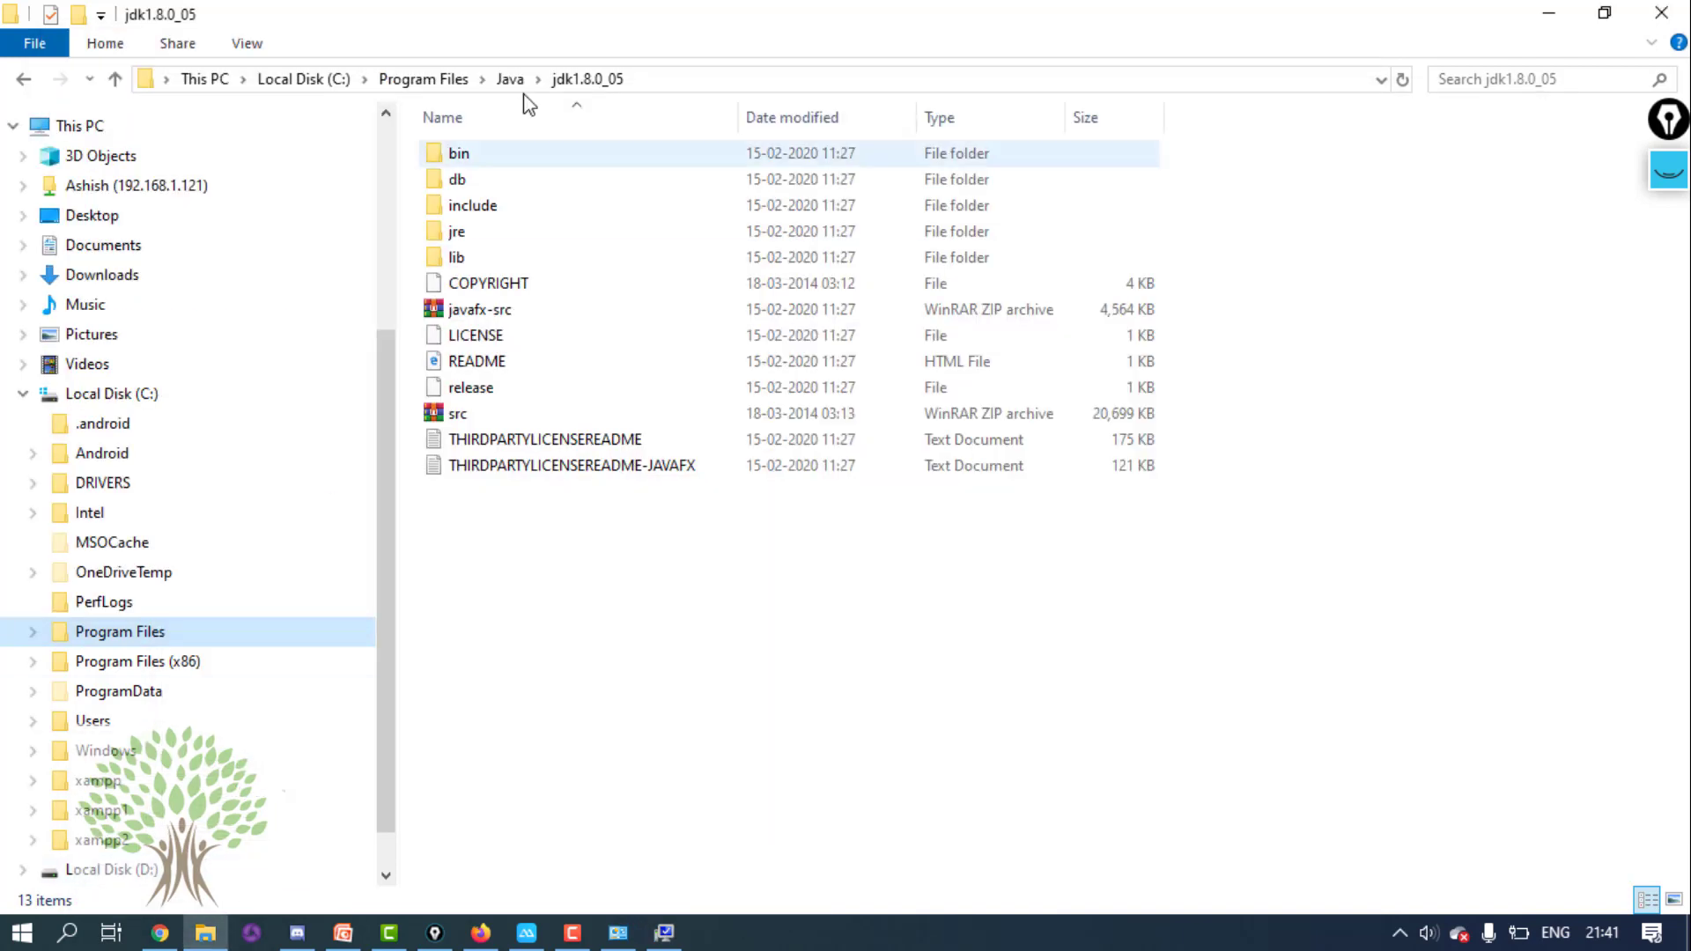
left_click(657, 81)
left_click(657, 81)
key("ctrl+a")
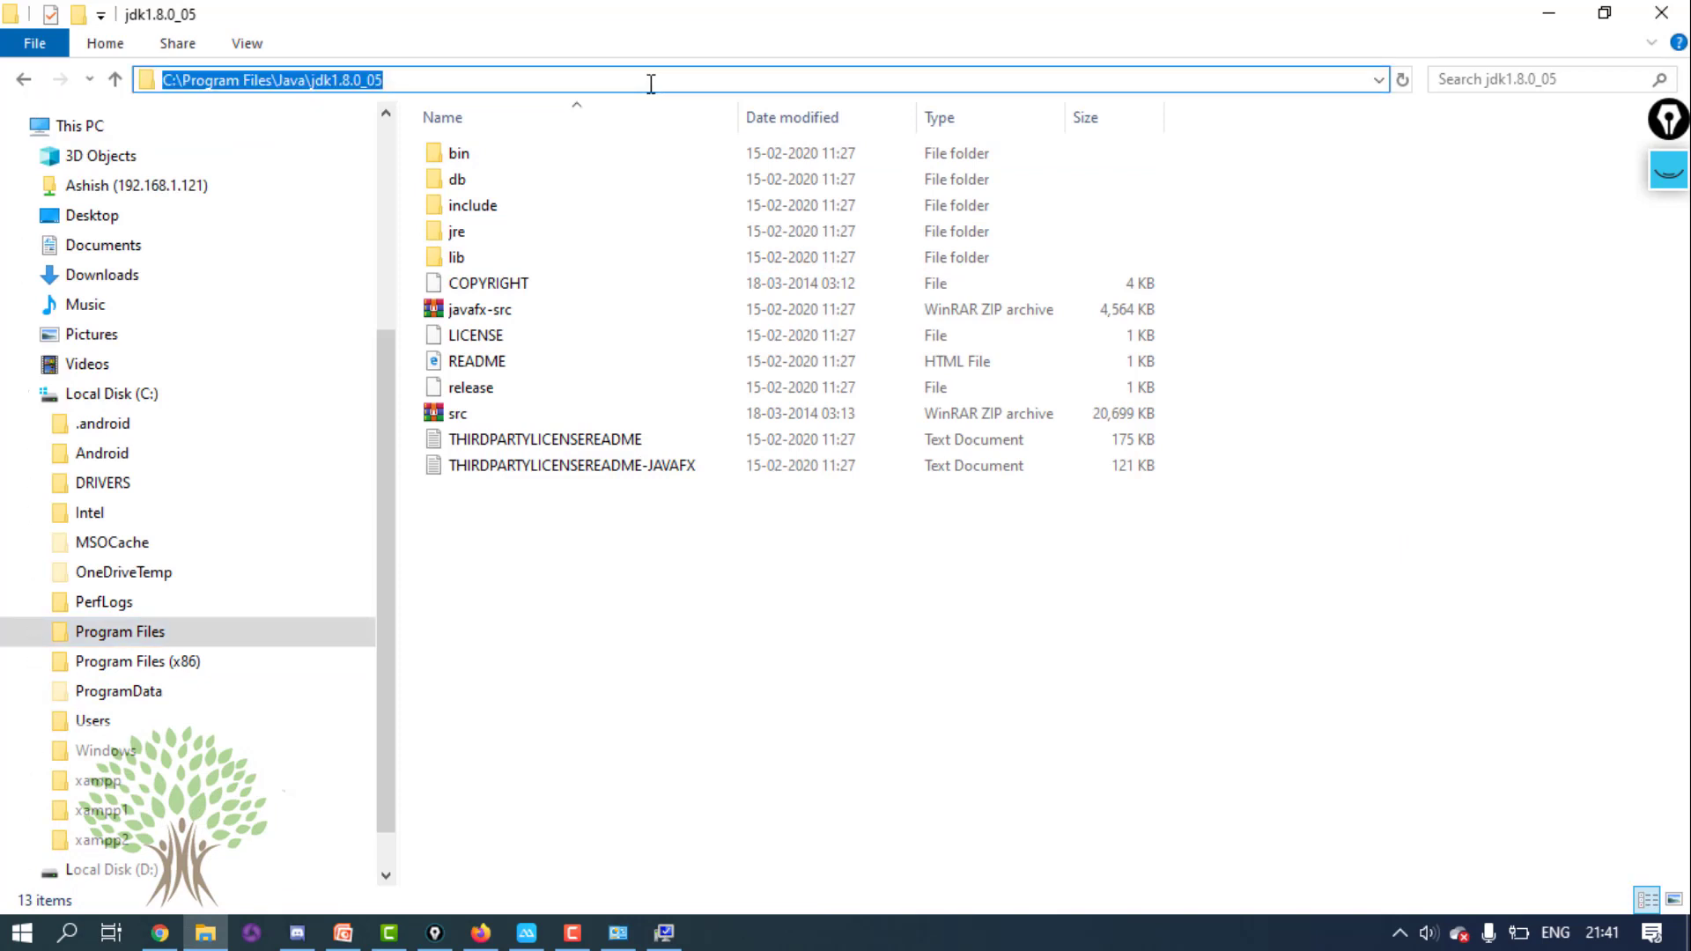
left_click(457, 163)
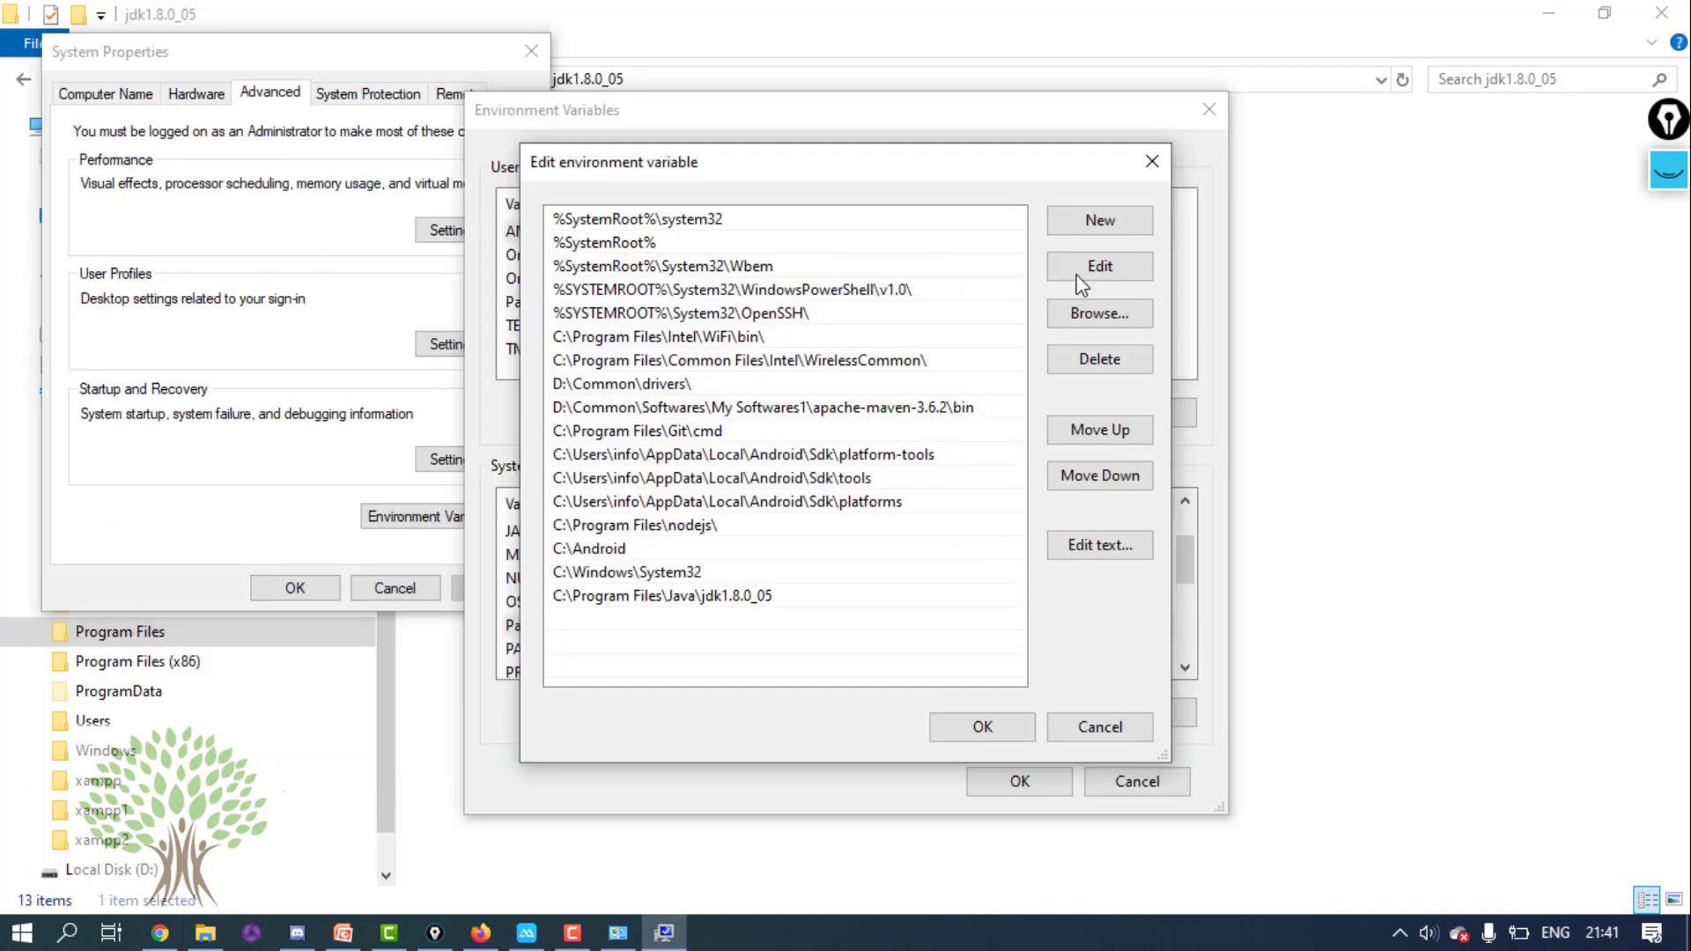
- Try adding the entry C:\Program Files\Java\jdk1.8.0_05\bin to Path by reusing the existing JDK entry, and discard it
double_click(837, 595)
key("ctrl+c")
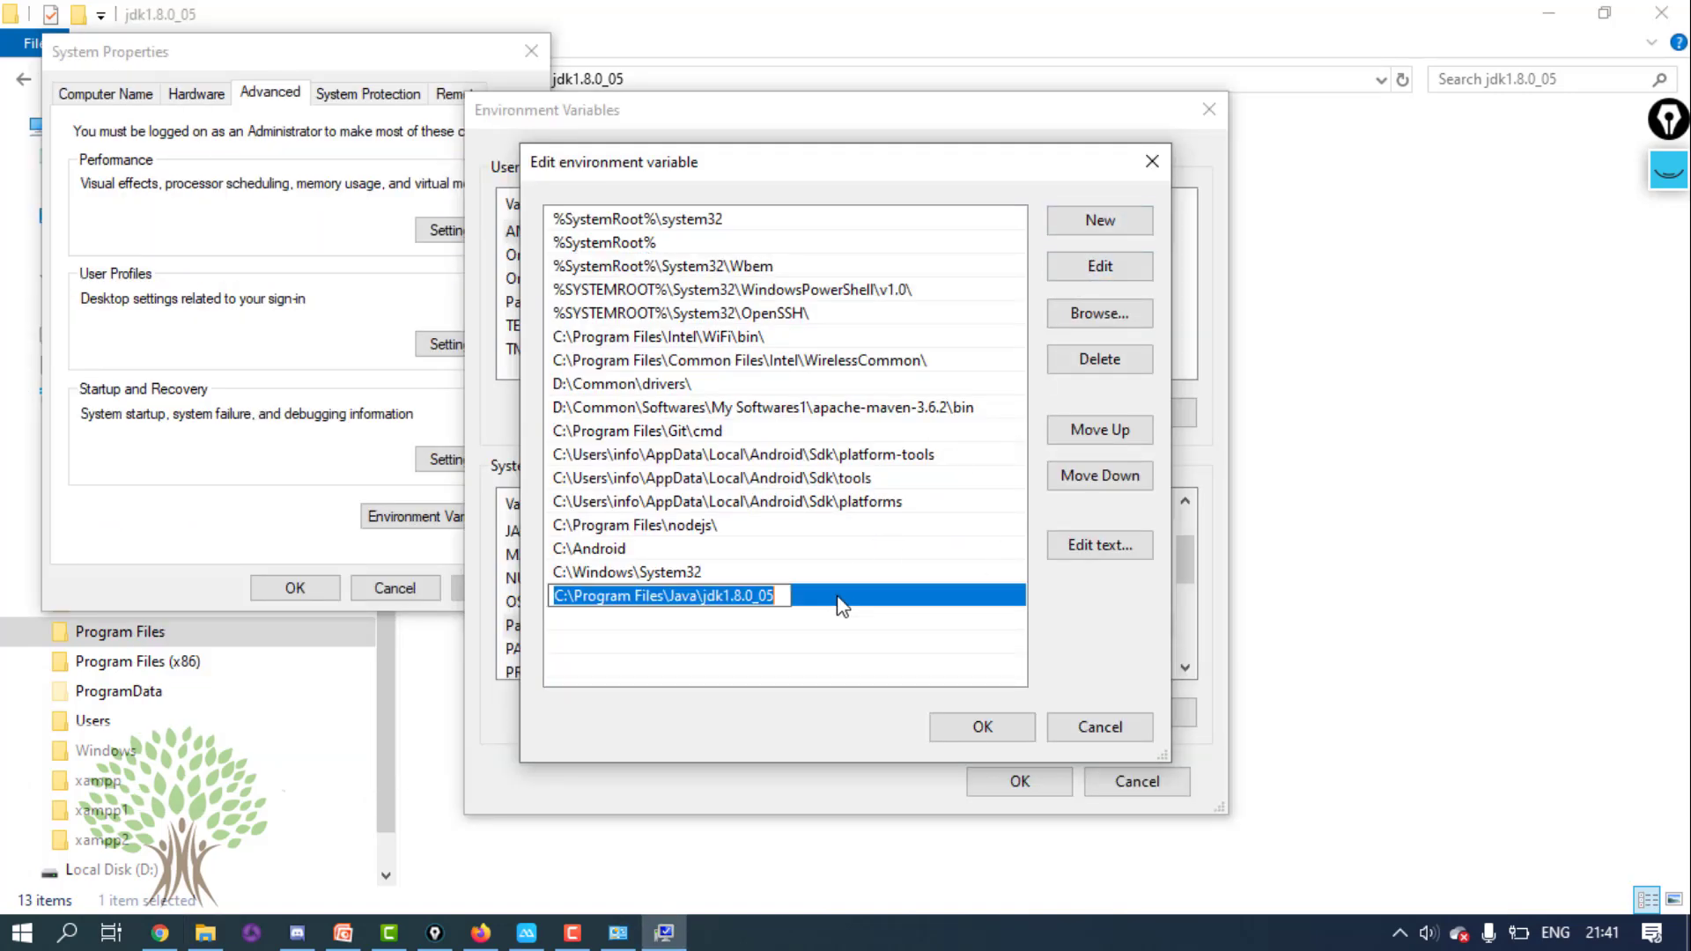
left_click(1100, 220)
key("ctrl+v")
type("\\bin")
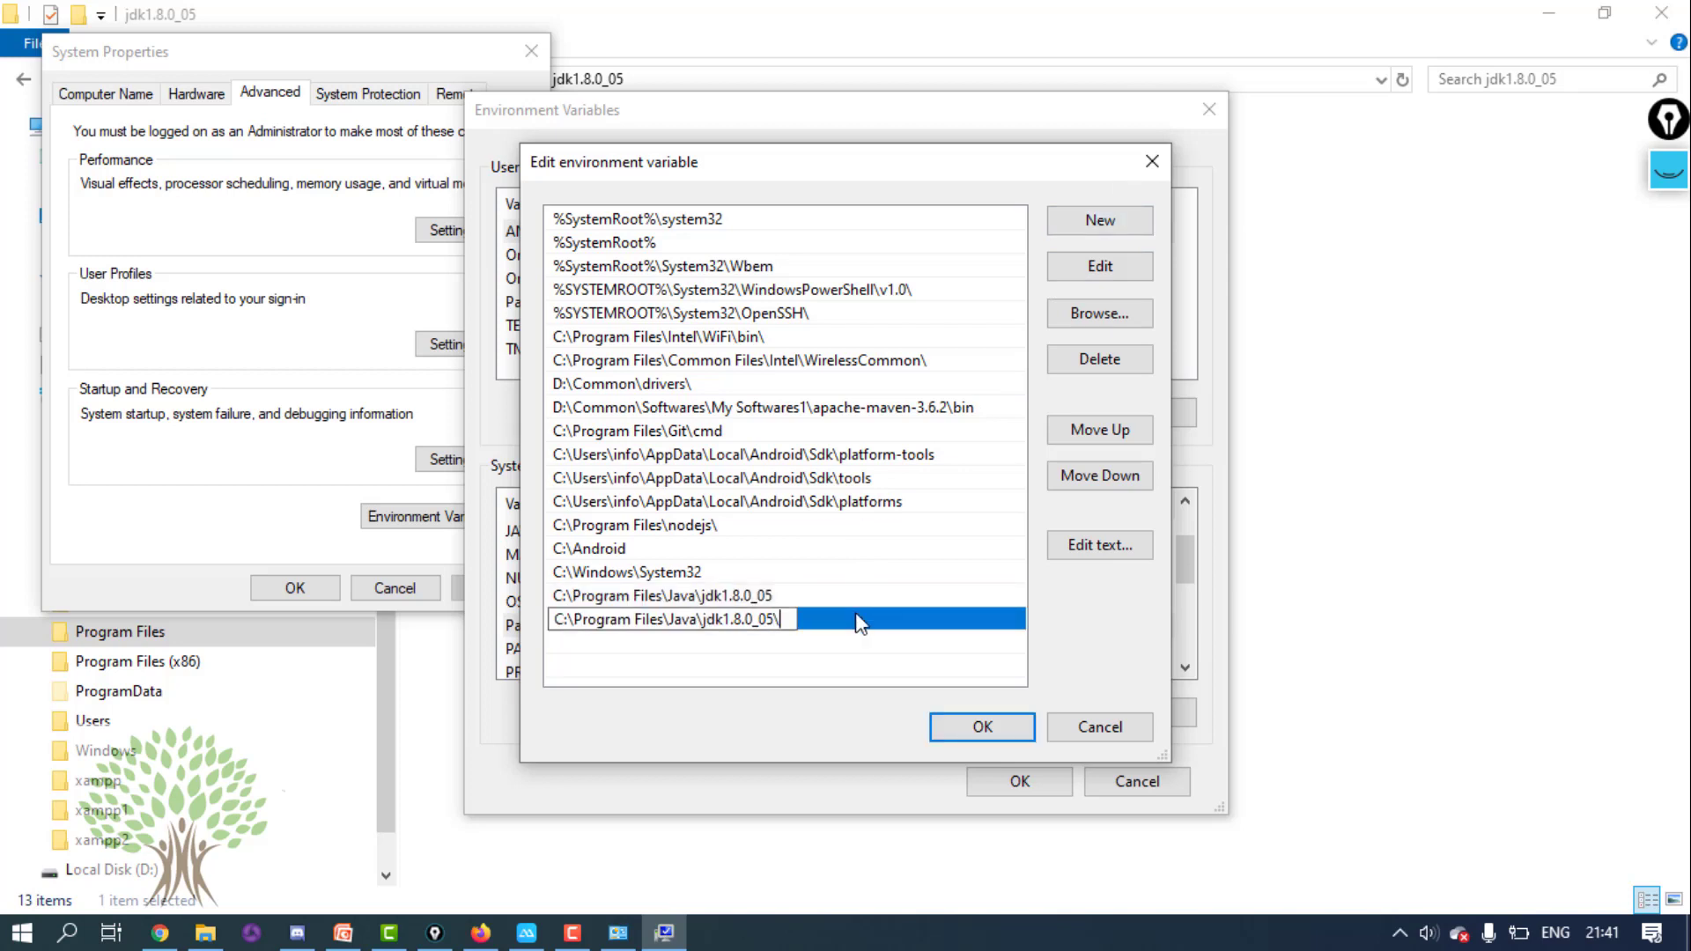
key("shift+Left")
key("shift+Left")
key("shift+Left")
key("shift+Left")
key("shift+Left")
key("shift+Left")
key("shift+Left")
key("shift+Left")
key("shift+Left")
key("shift+Left")
key("shift+Left")
key("shift+Left")
key("shift+Left")
key("shift+Left")
key("shift+Left")
key("shift+Left")
key("shift+Left")
key("shift+Left")
key("shift+Left")
key("shift+Left")
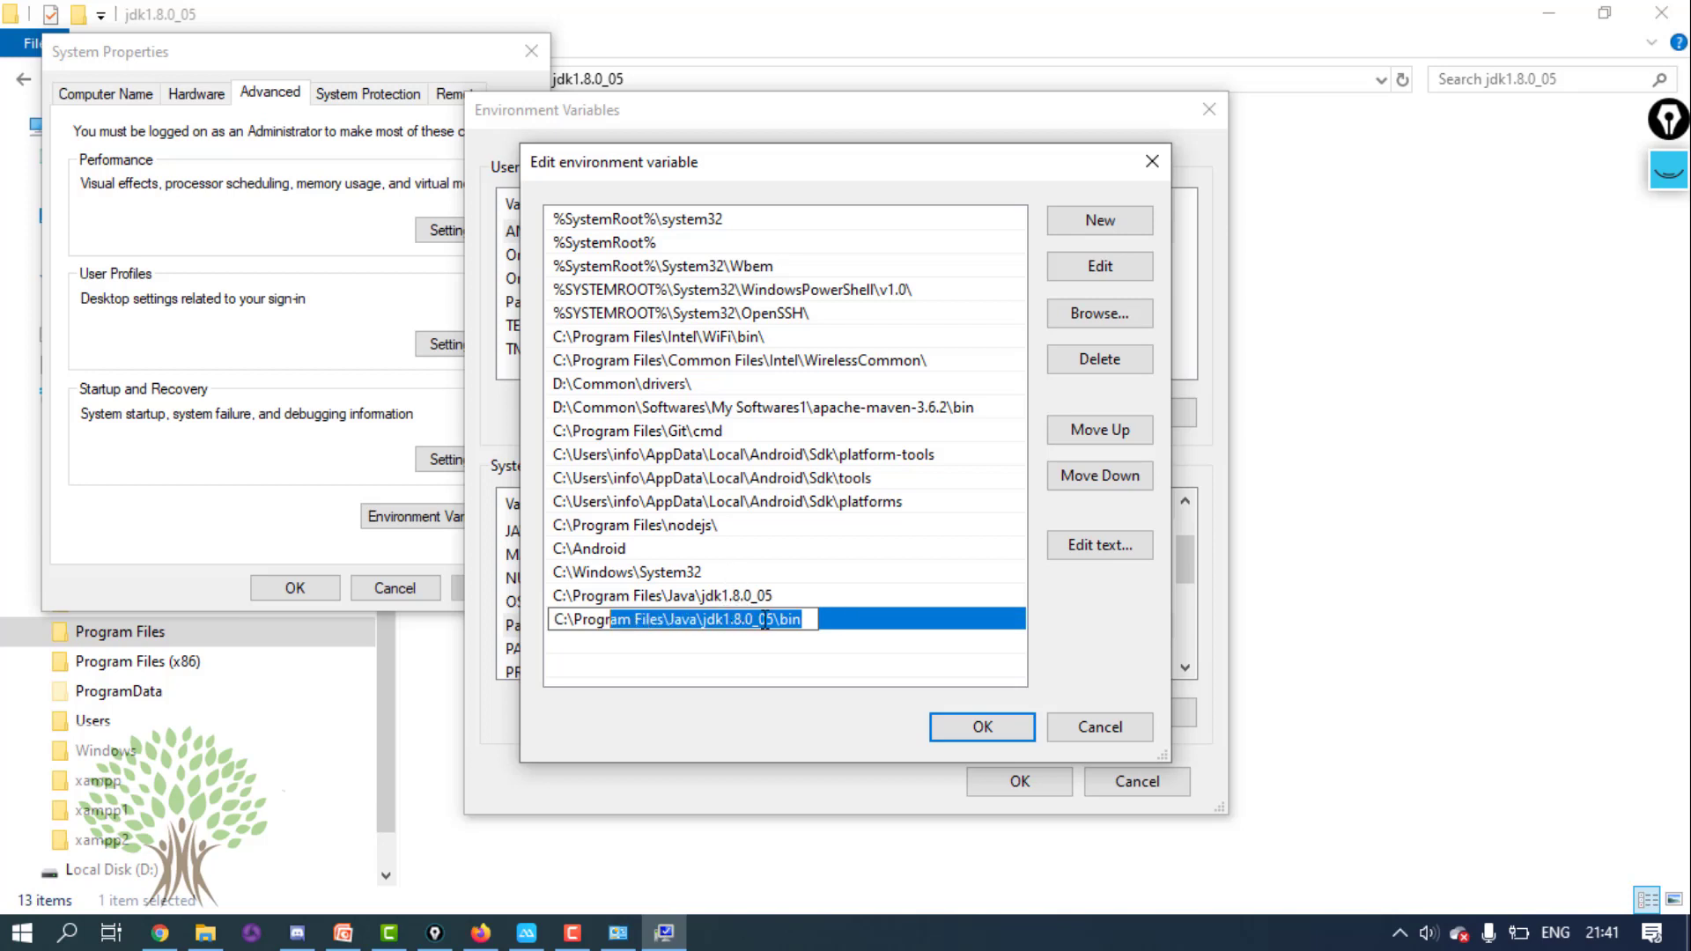
left_click(778, 620)
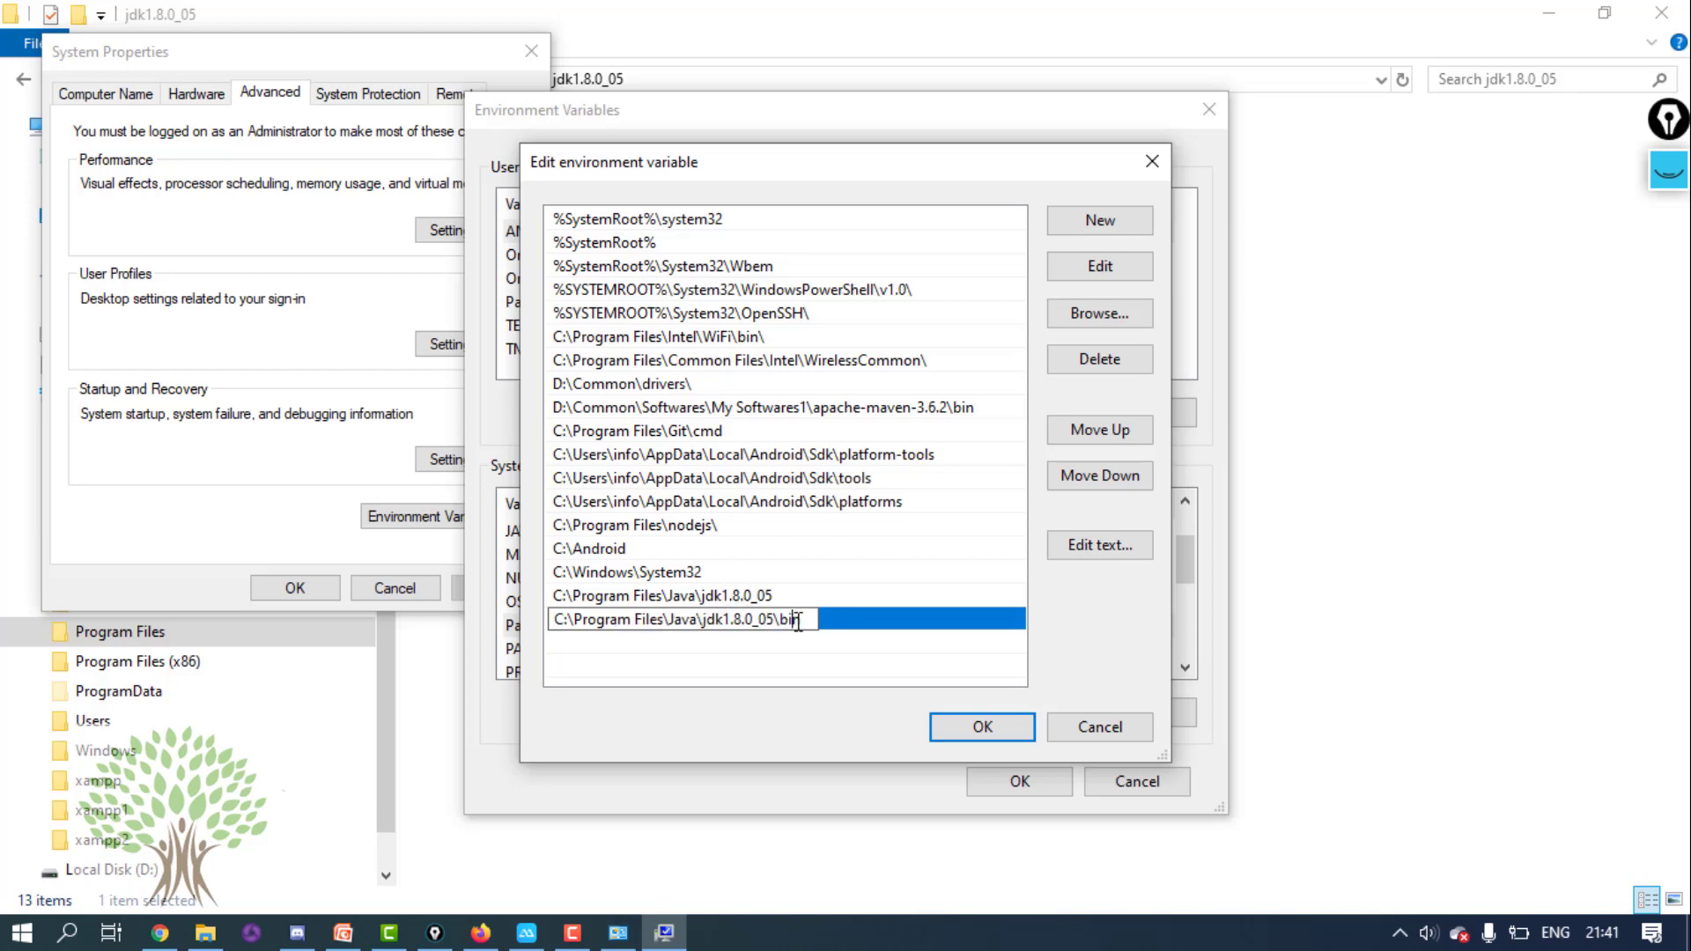
key("ctrl+a")
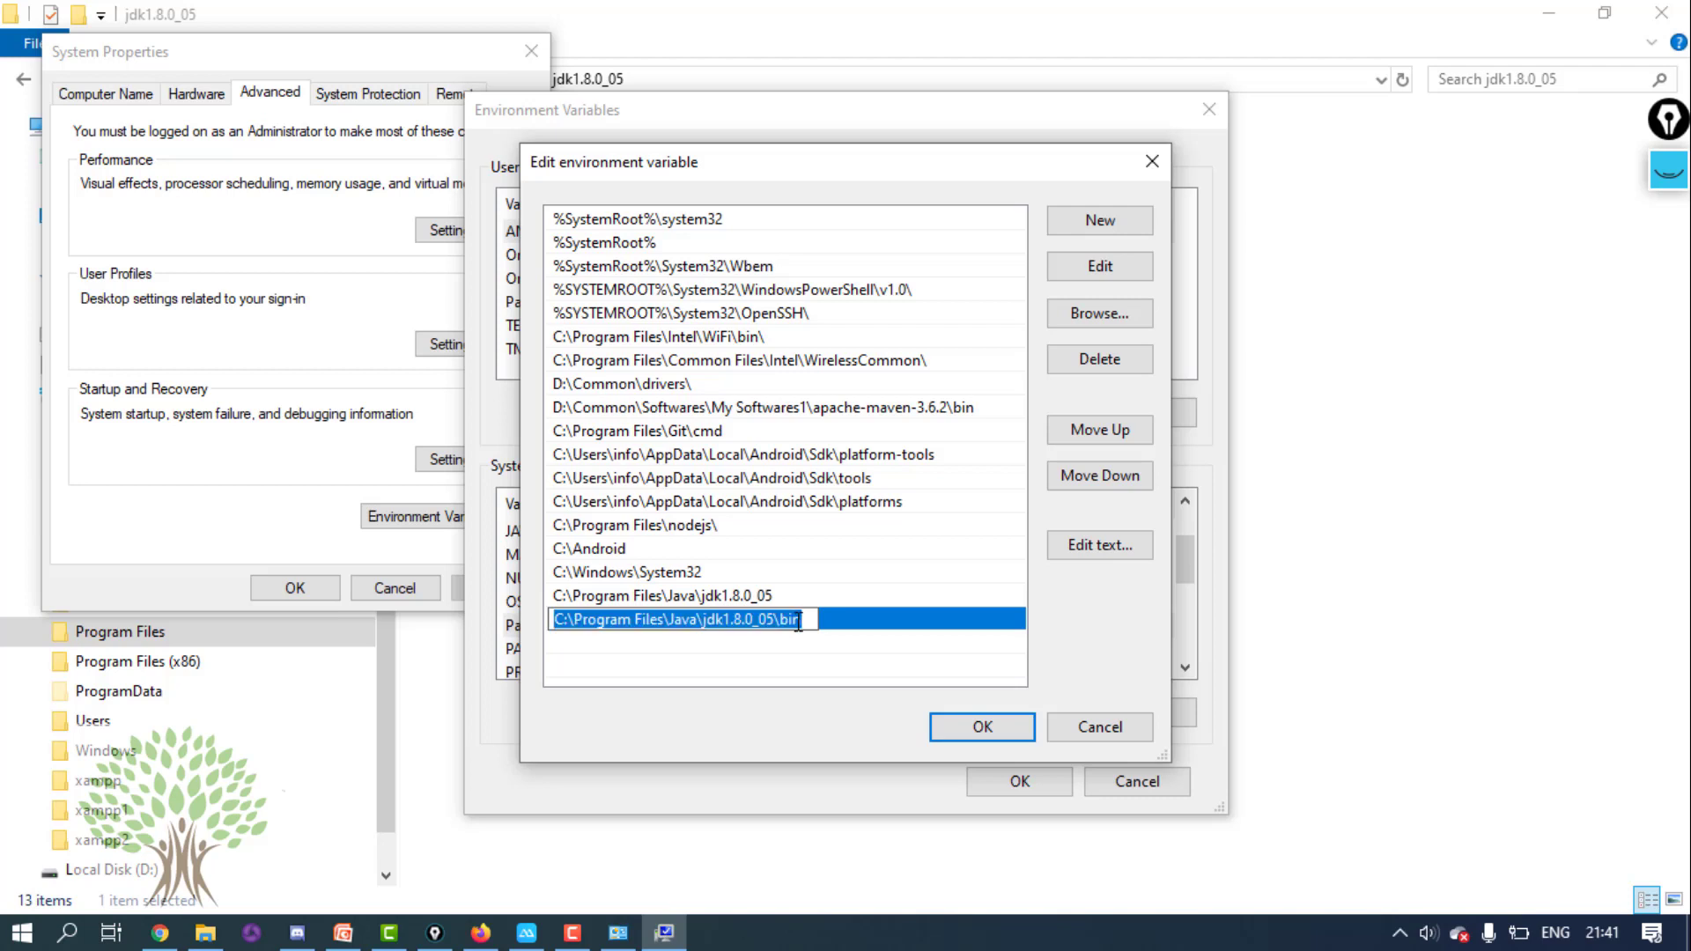
left_click(1101, 727)
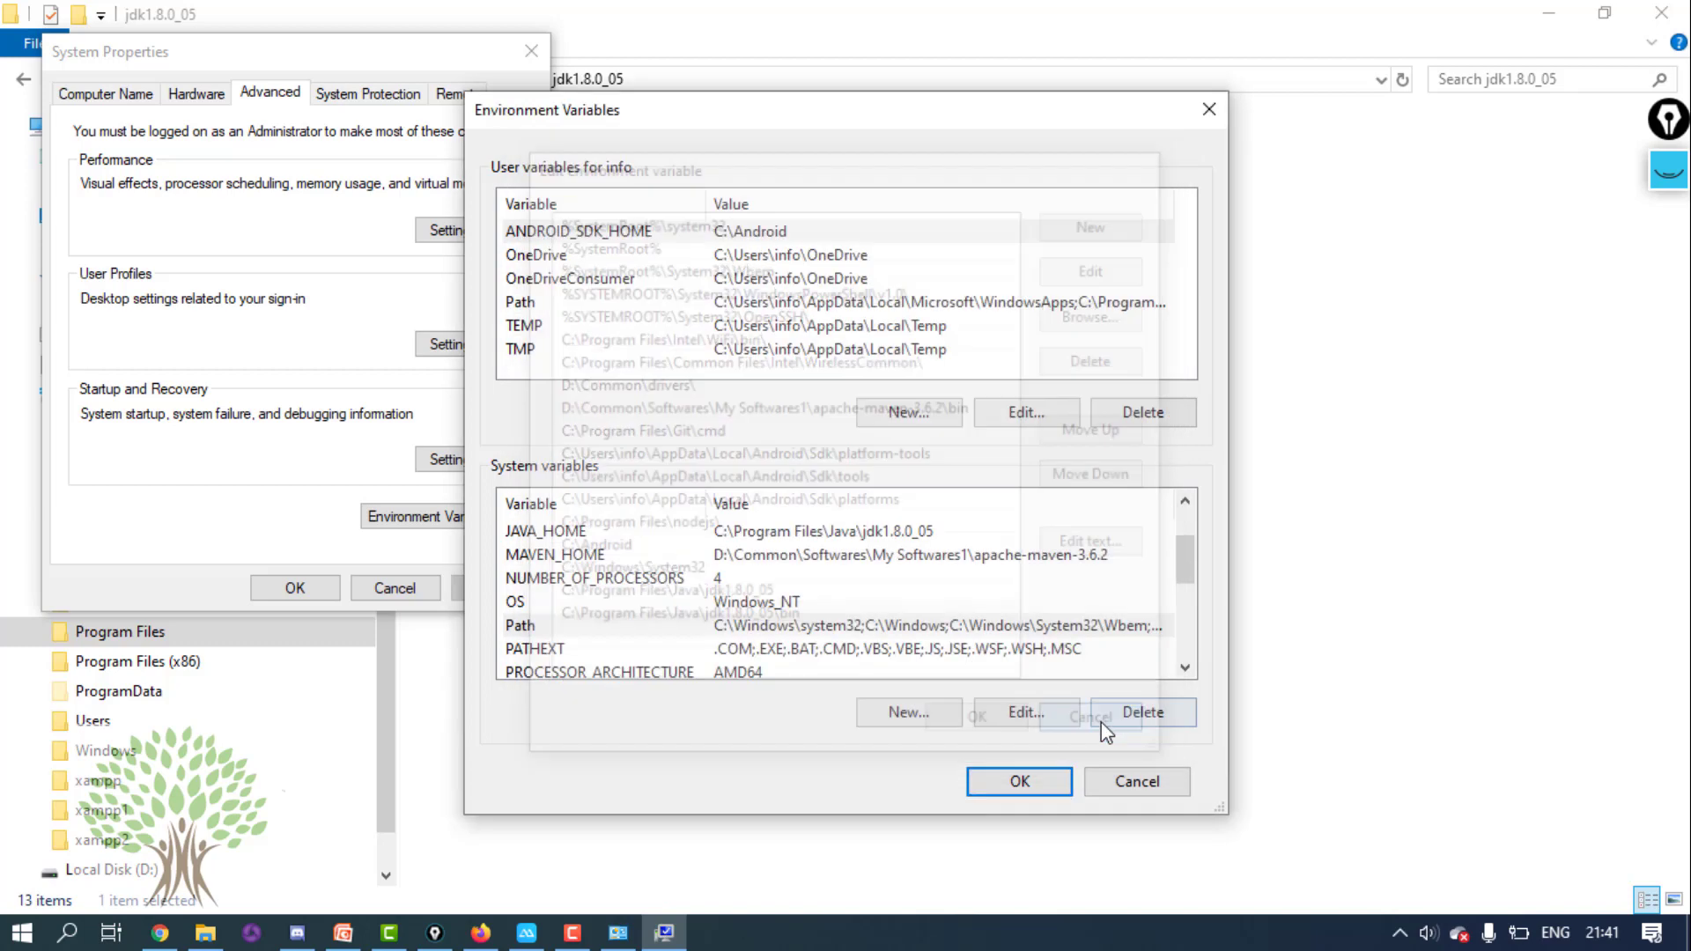
- Try appending C:\Program Files\Java\jdk1.8.0_05\bin to the Path value as text, and close the variable and system dialogs without saving
double_click(885, 627)
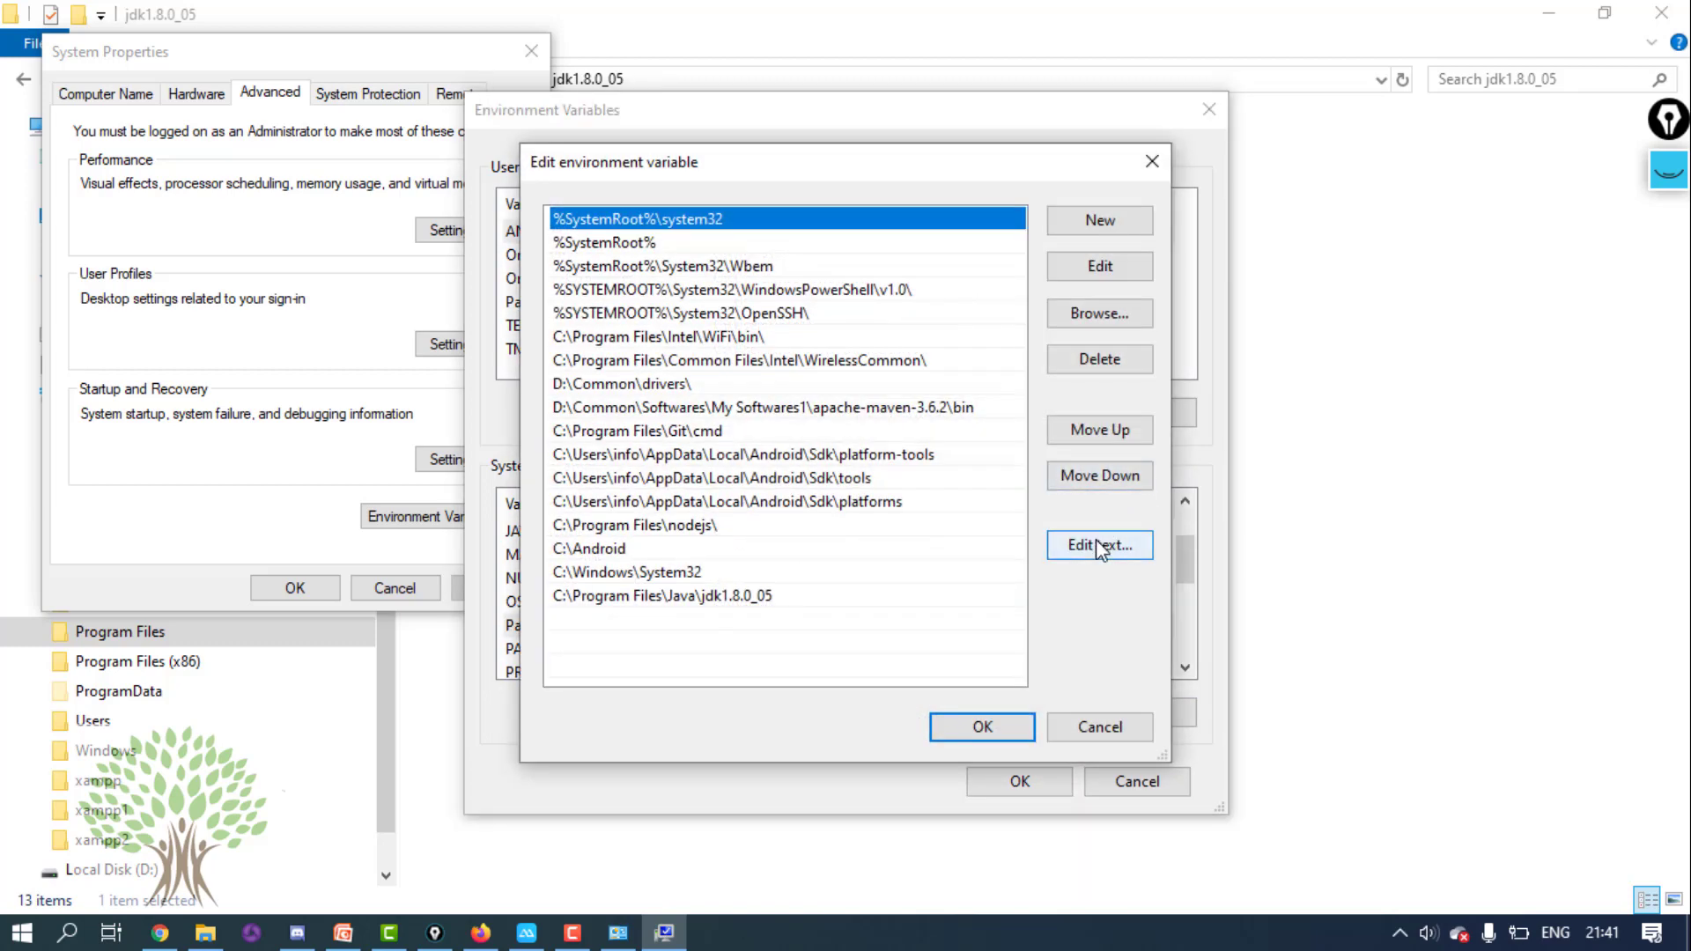
left_click(1096, 539)
left_click(1010, 471)
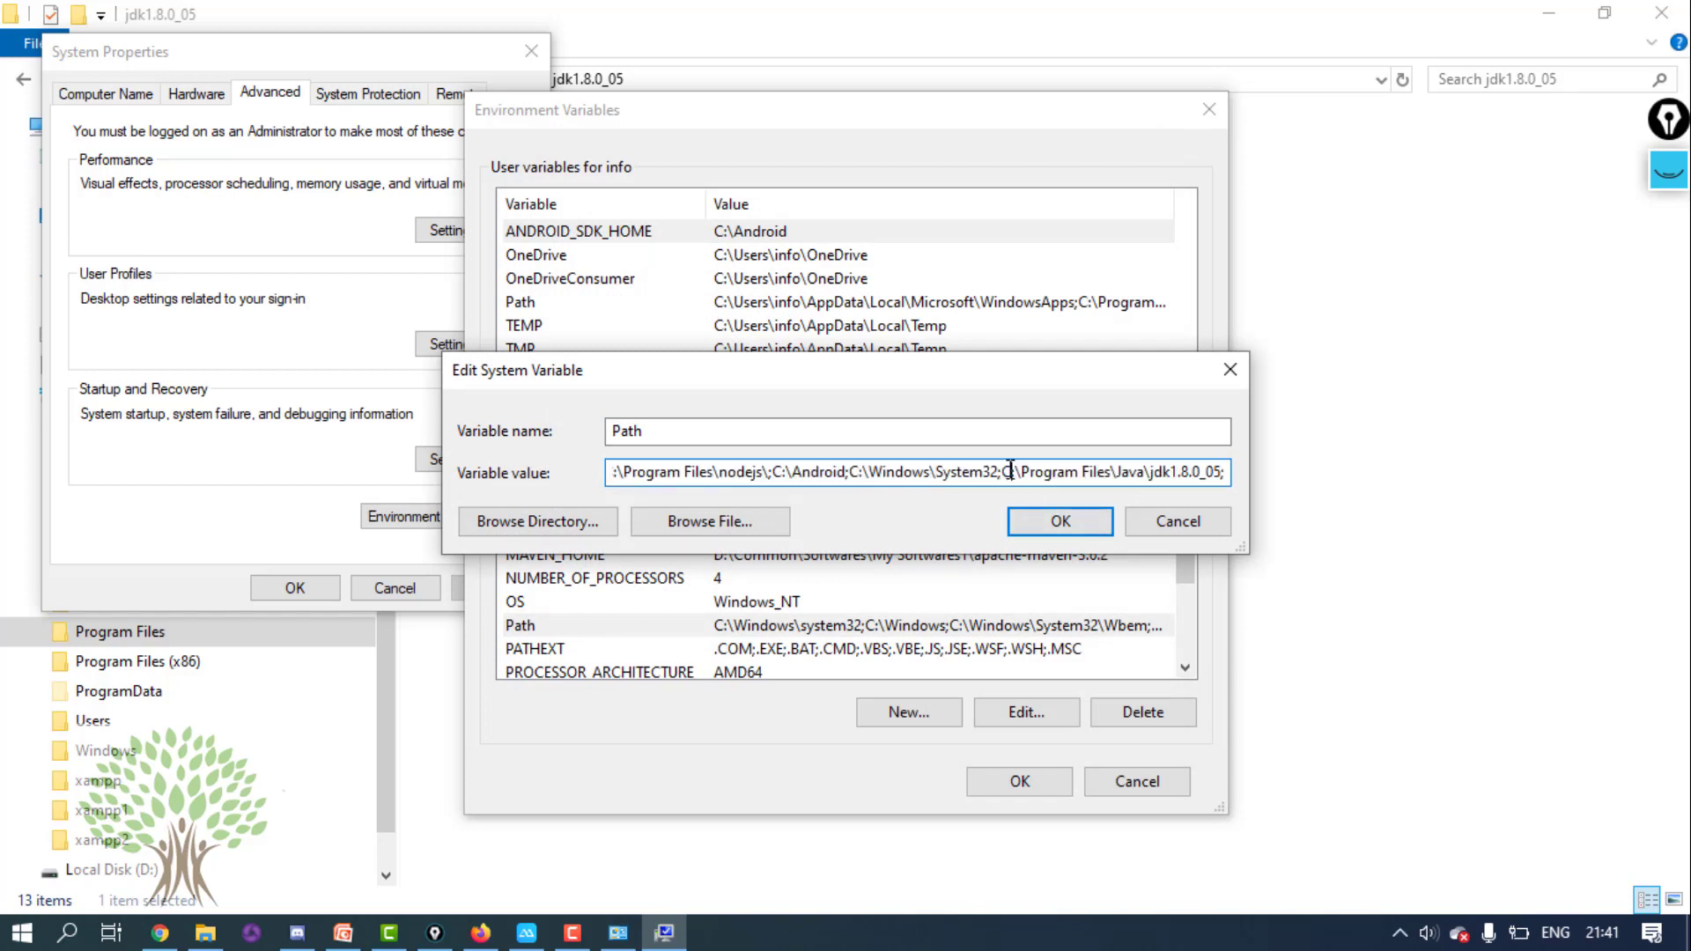
type("C:\\Program Files\\Java\\jdk1.8.0_05;")
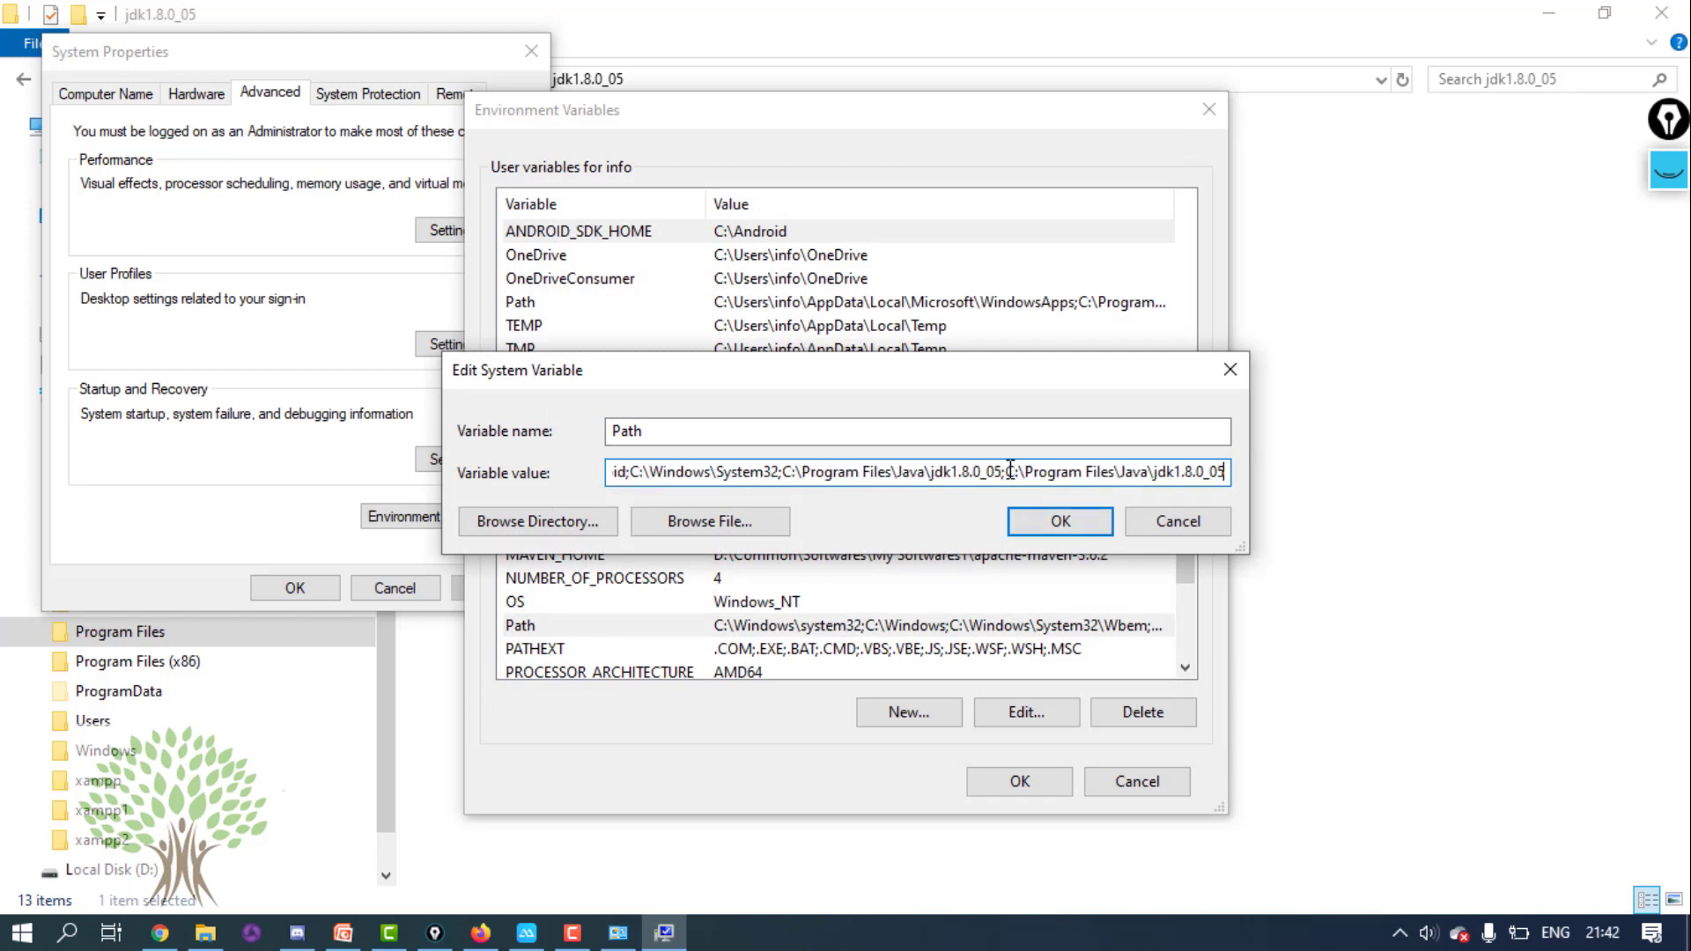
type("\\bin")
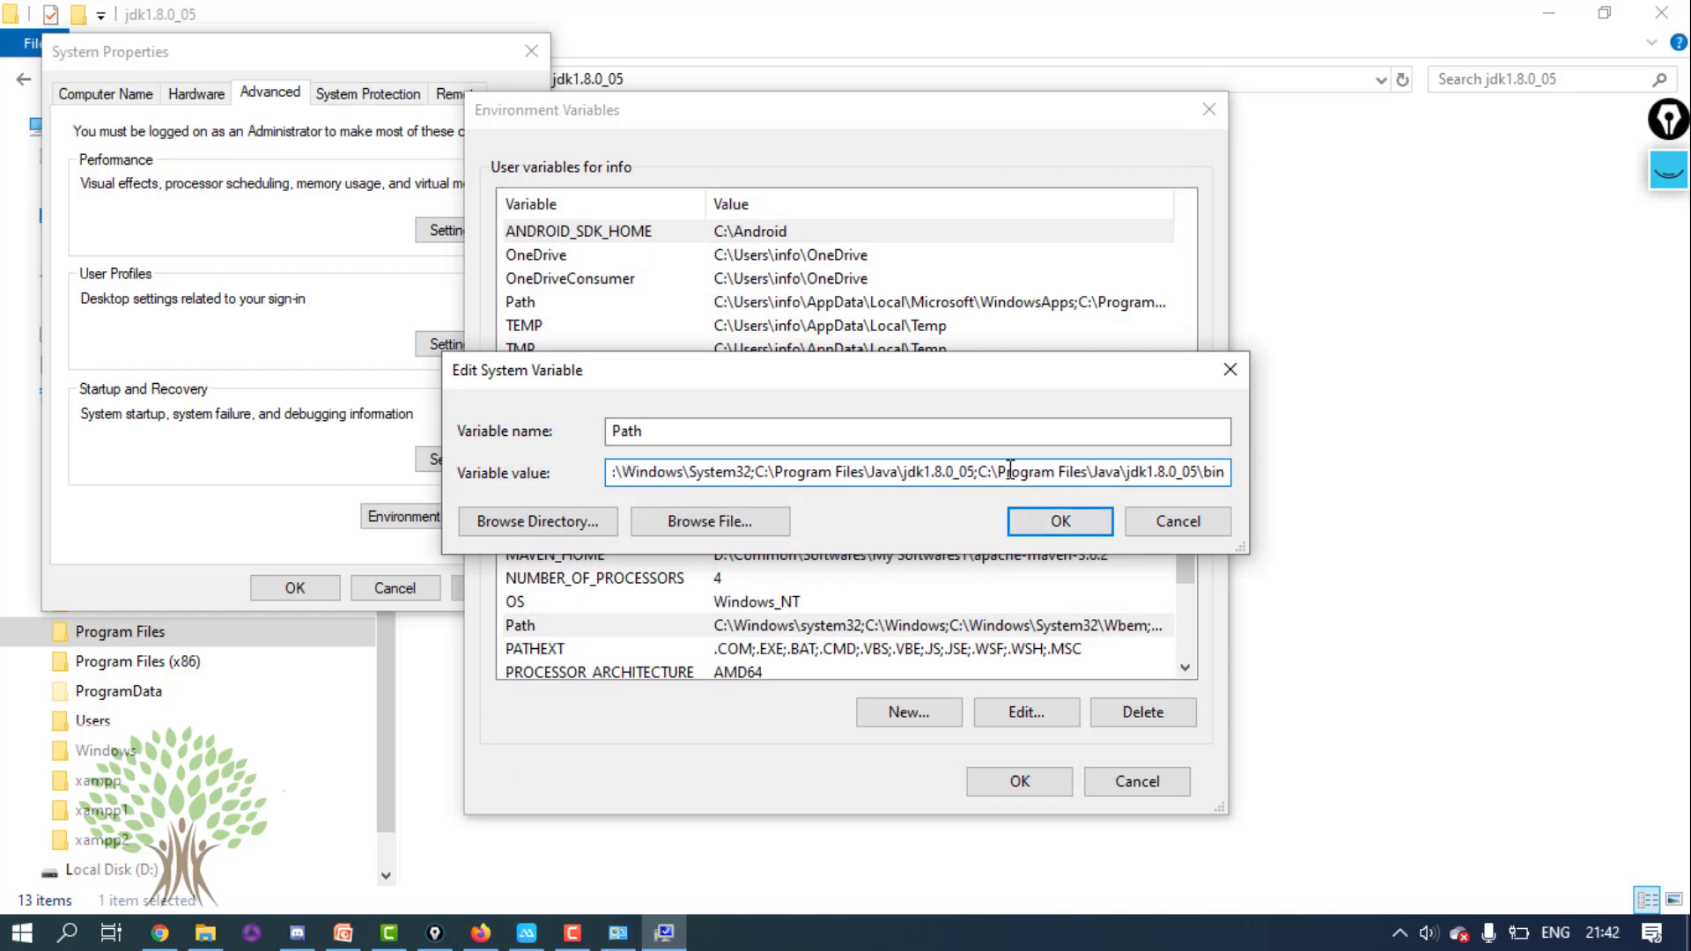
left_click(1159, 527)
left_click(1127, 773)
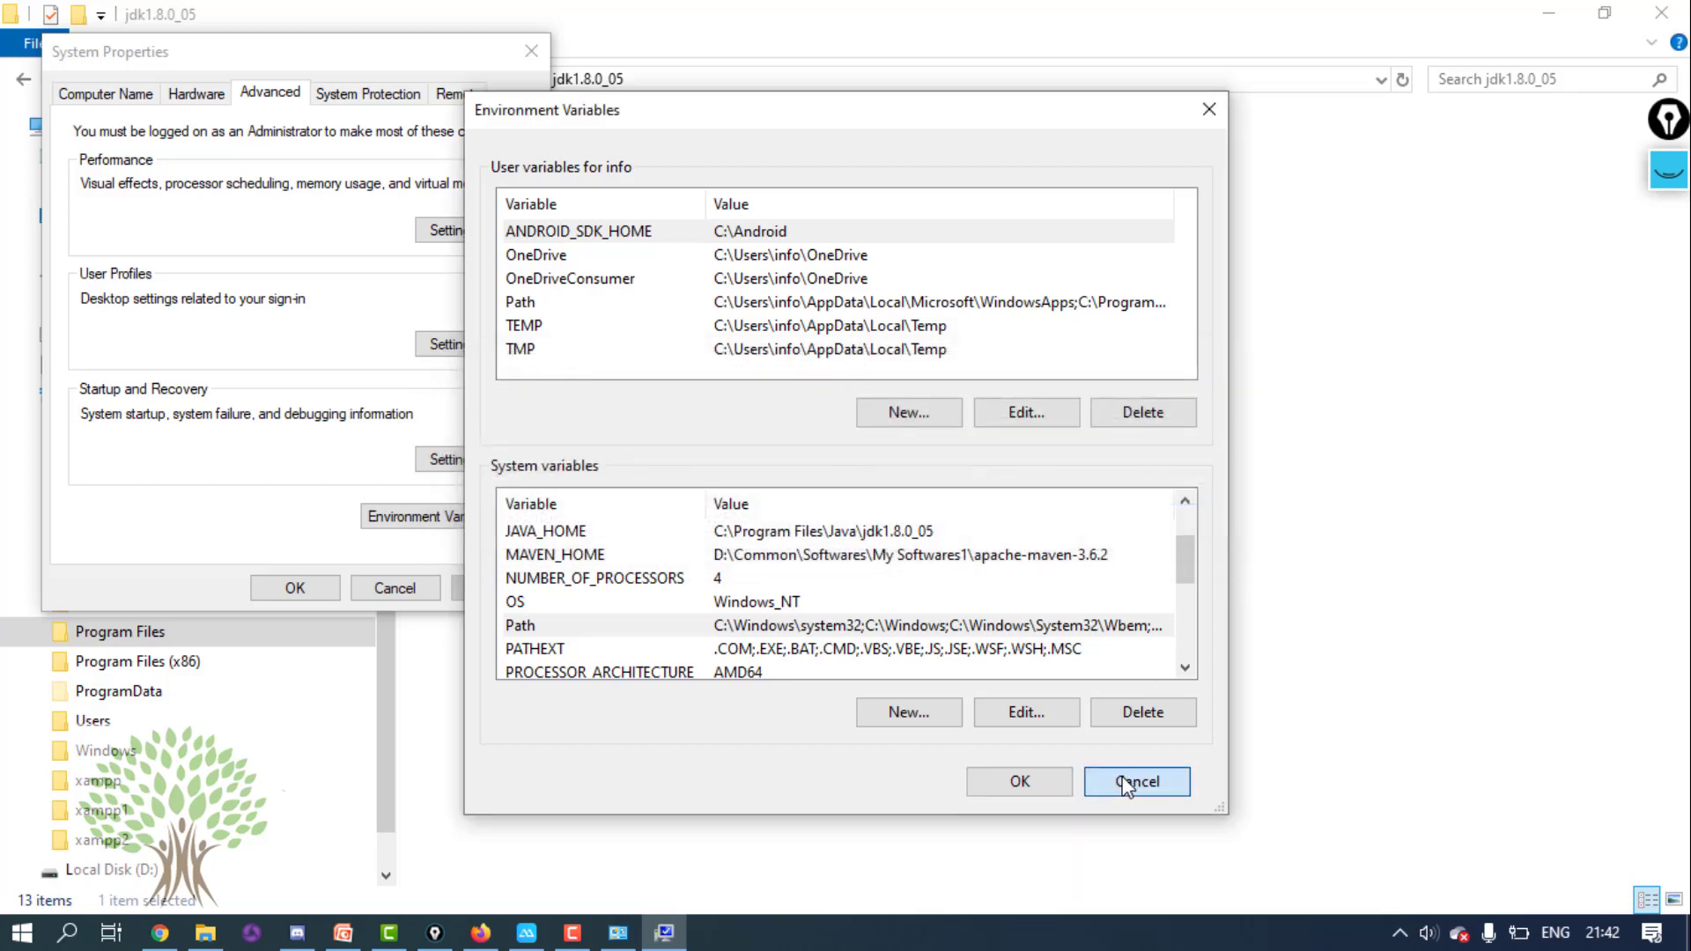
left_click(395, 588)
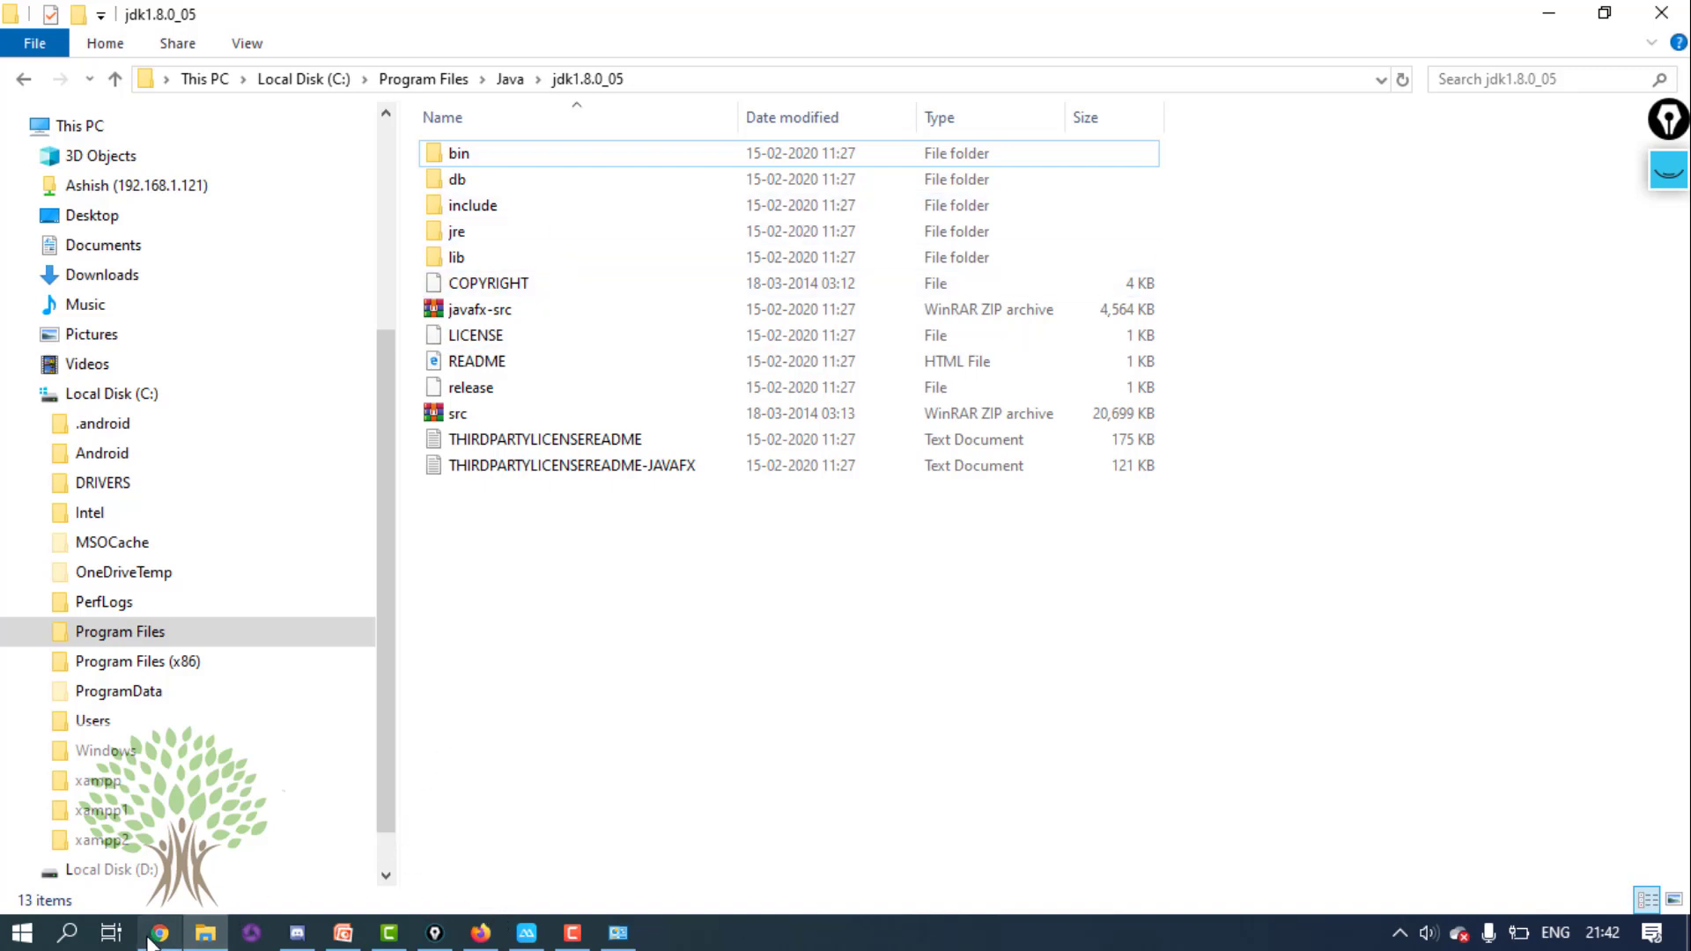
- Switch to Chrome and highlight the topic Download and Install Android in the Appium course outline
mouse_move(160, 932)
left_click(171, 900)
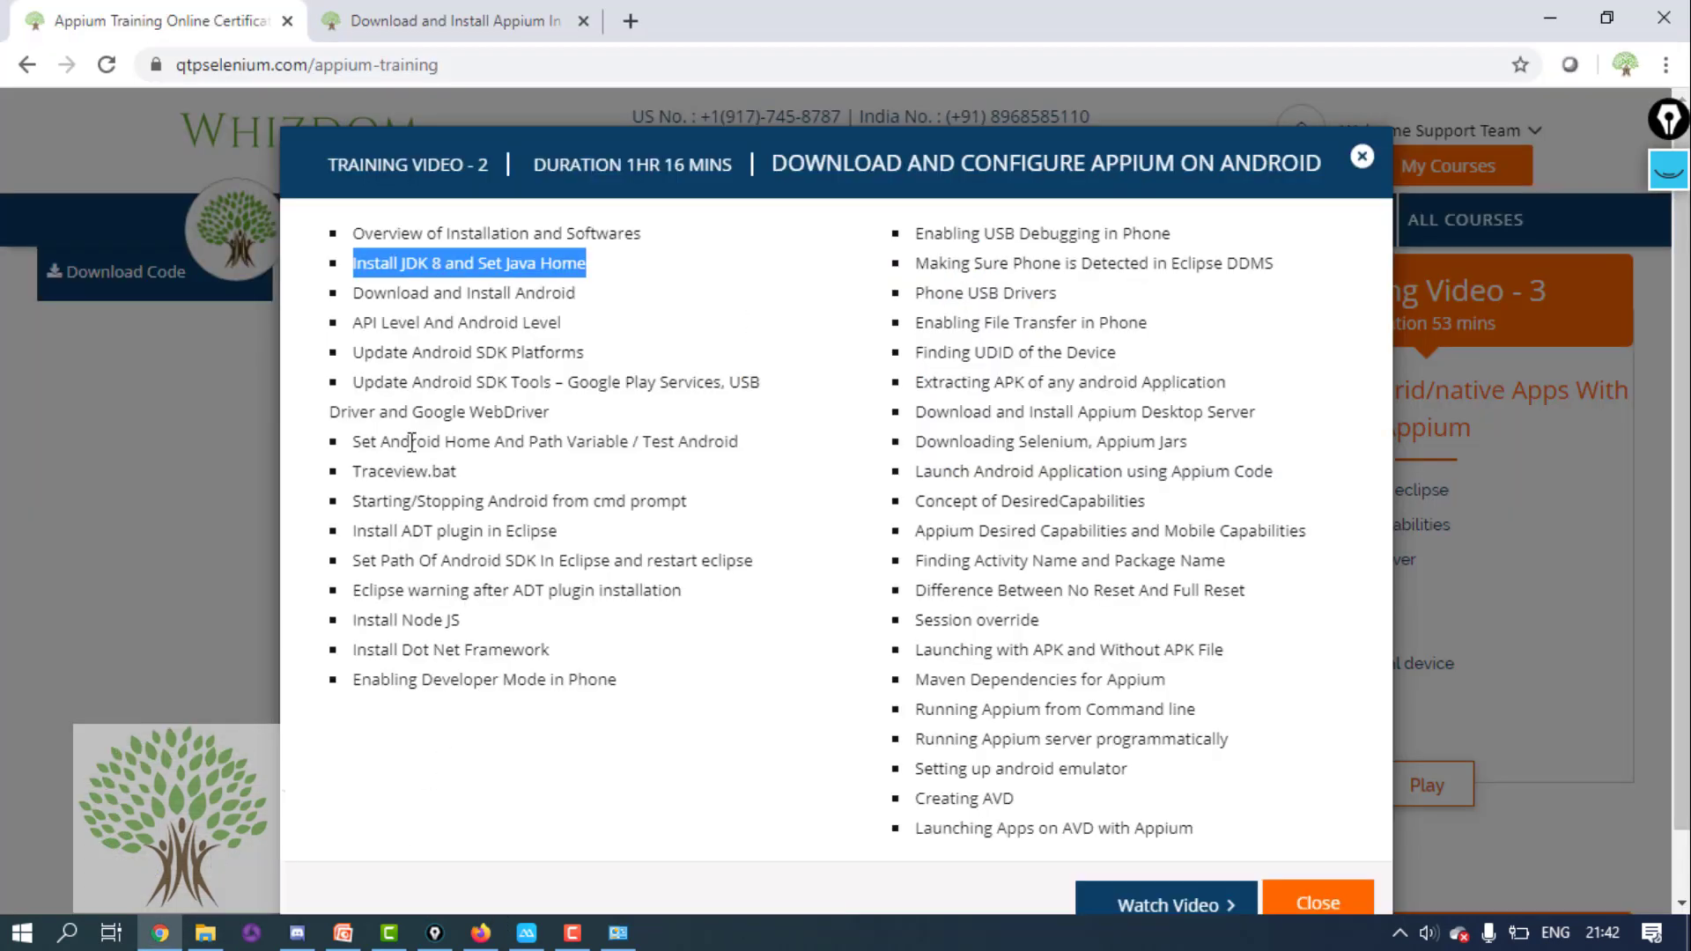
triple_click(484, 288)
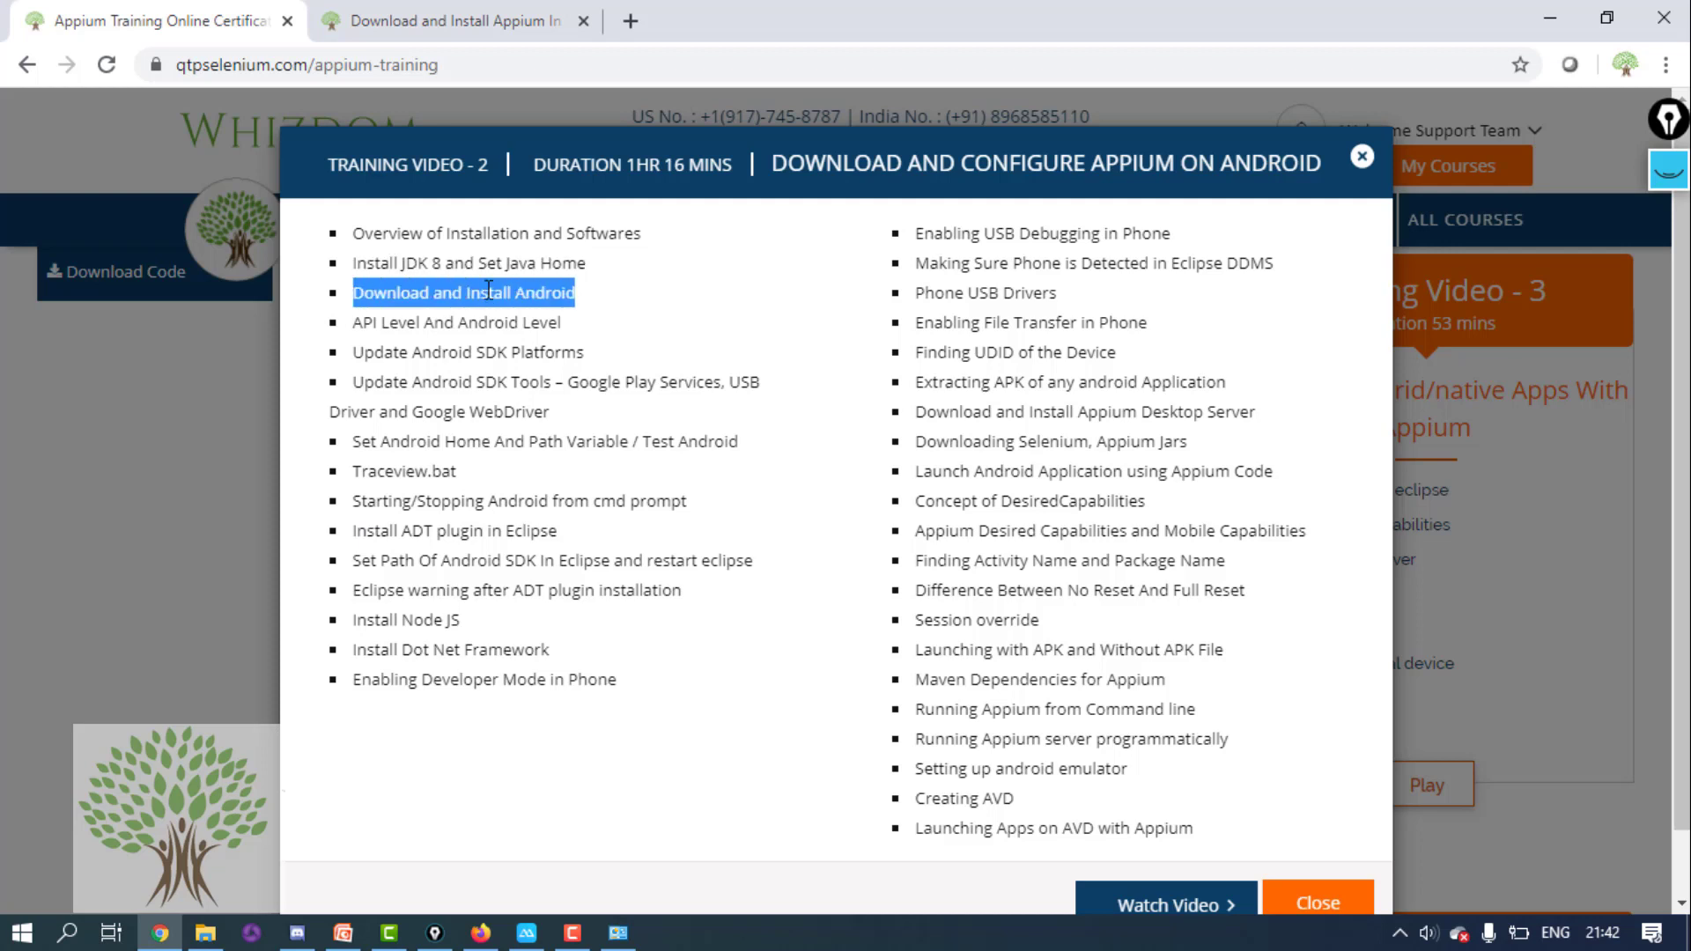
triple_click(488, 291)
- Switch to Firefox, search the web for download android studio, and open the official developer.android.com/studio download page
left_click(480, 933)
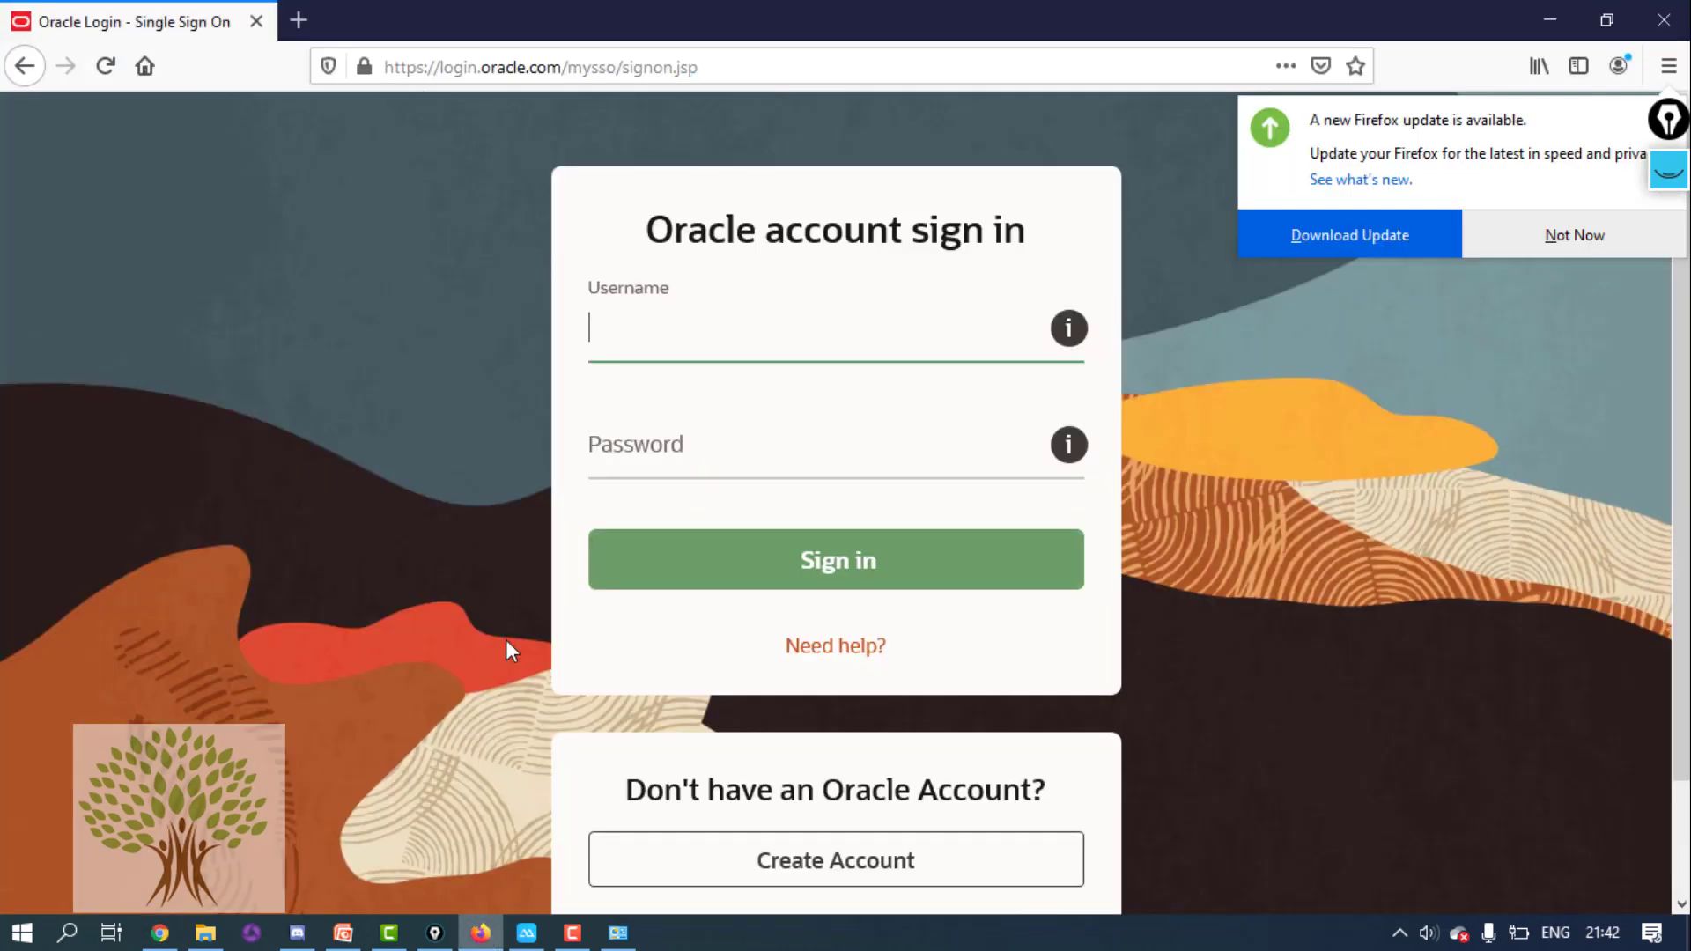
left_click(624, 67)
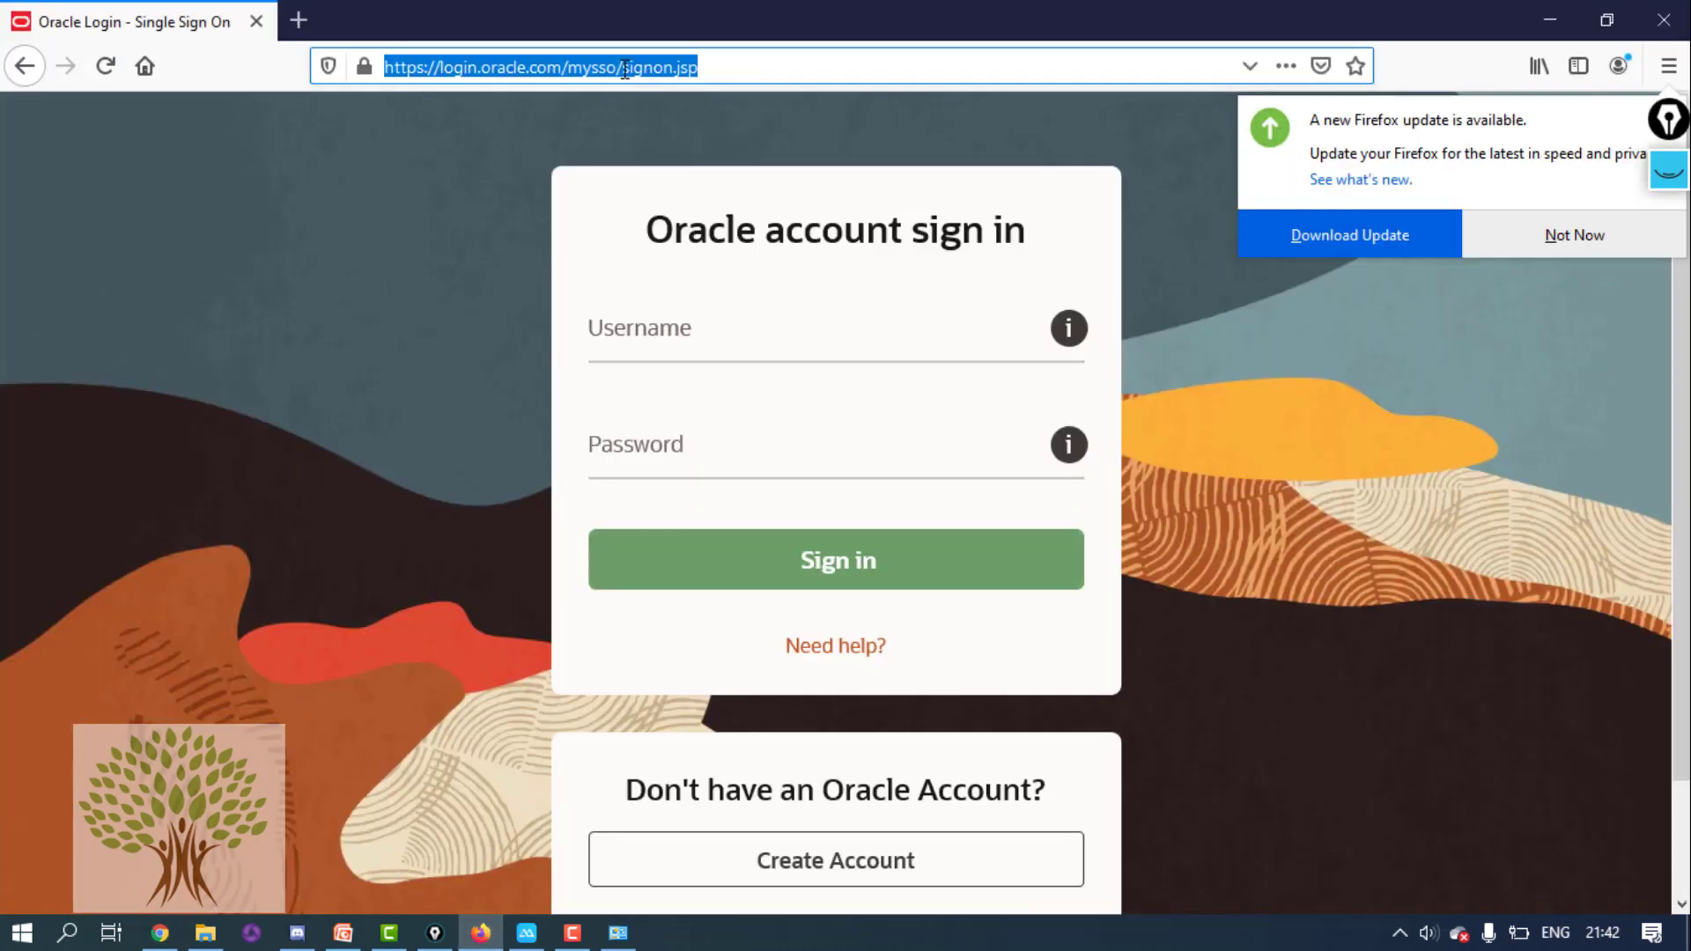
type("download android studio")
key("Return")
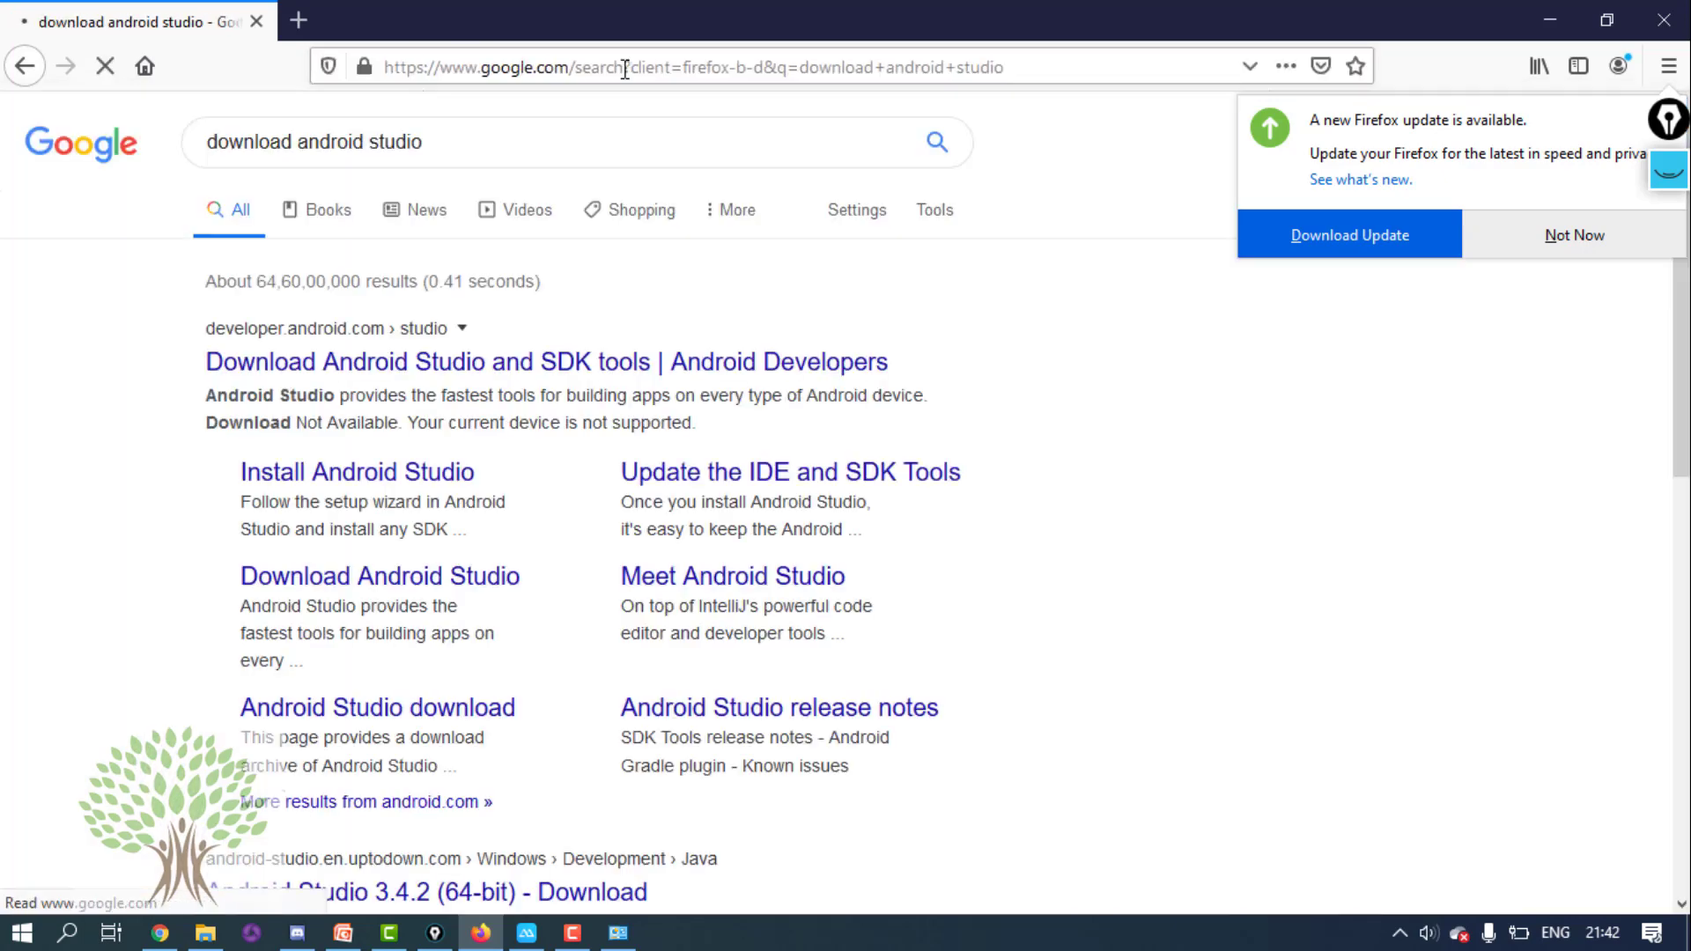
left_click(335, 361)
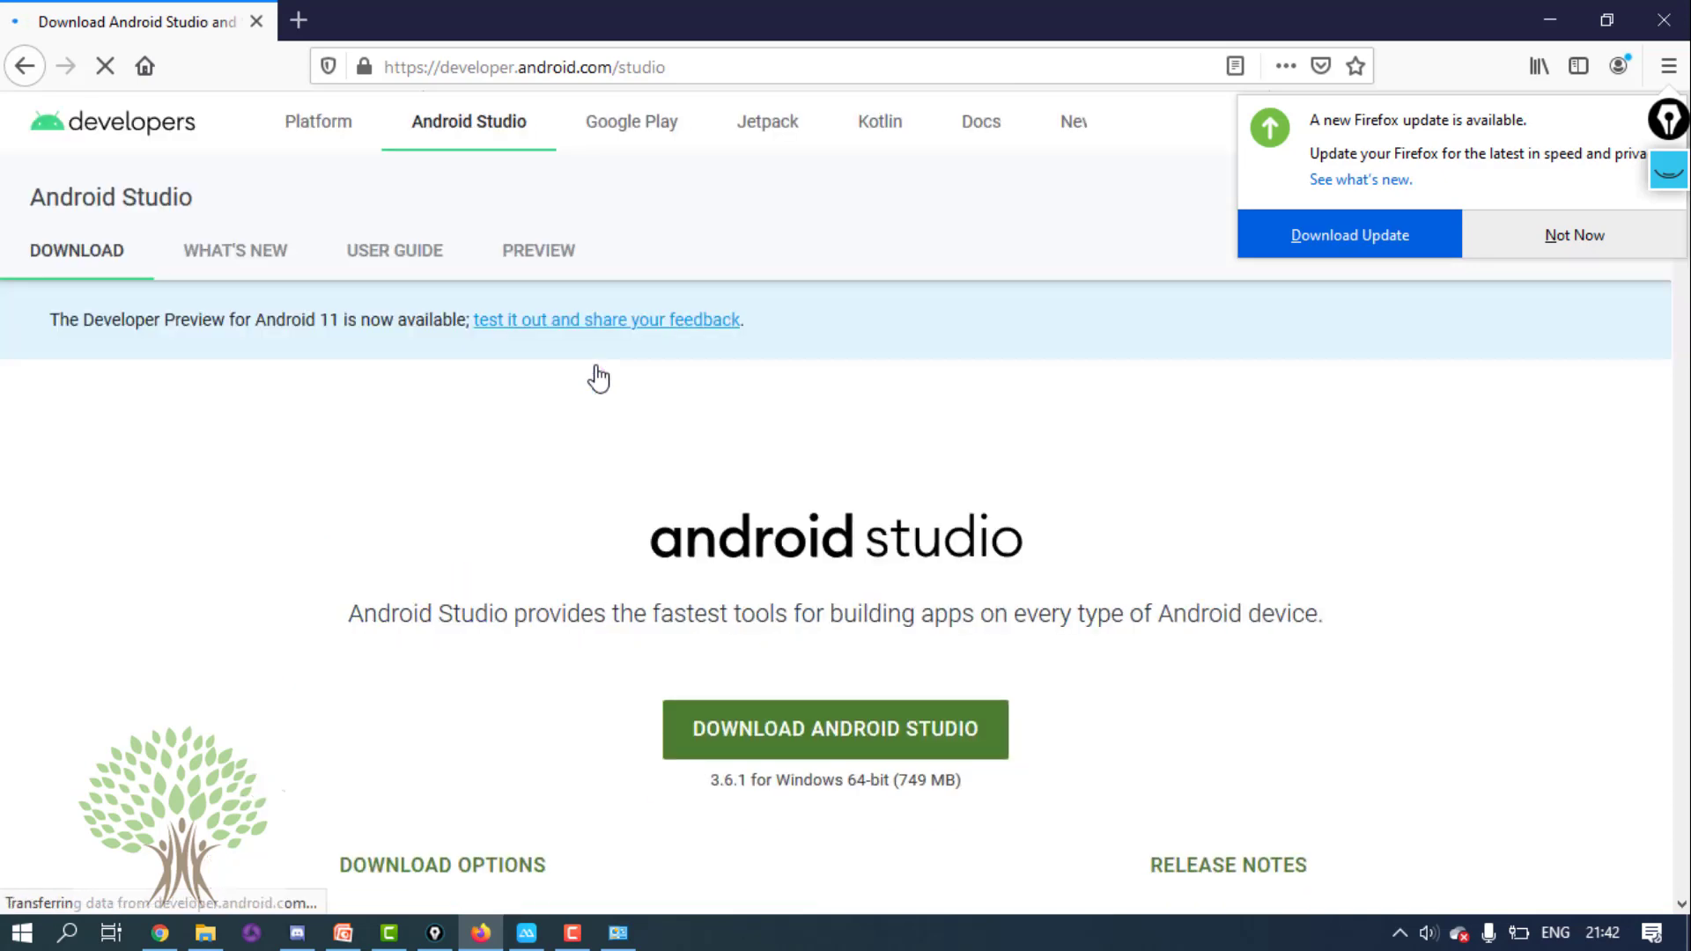
scroll(598, 379, "down", 3)
scroll(598, 379, "down", 2)
scroll(598, 379, "up", 3)
scroll(598, 378, "down", 3)
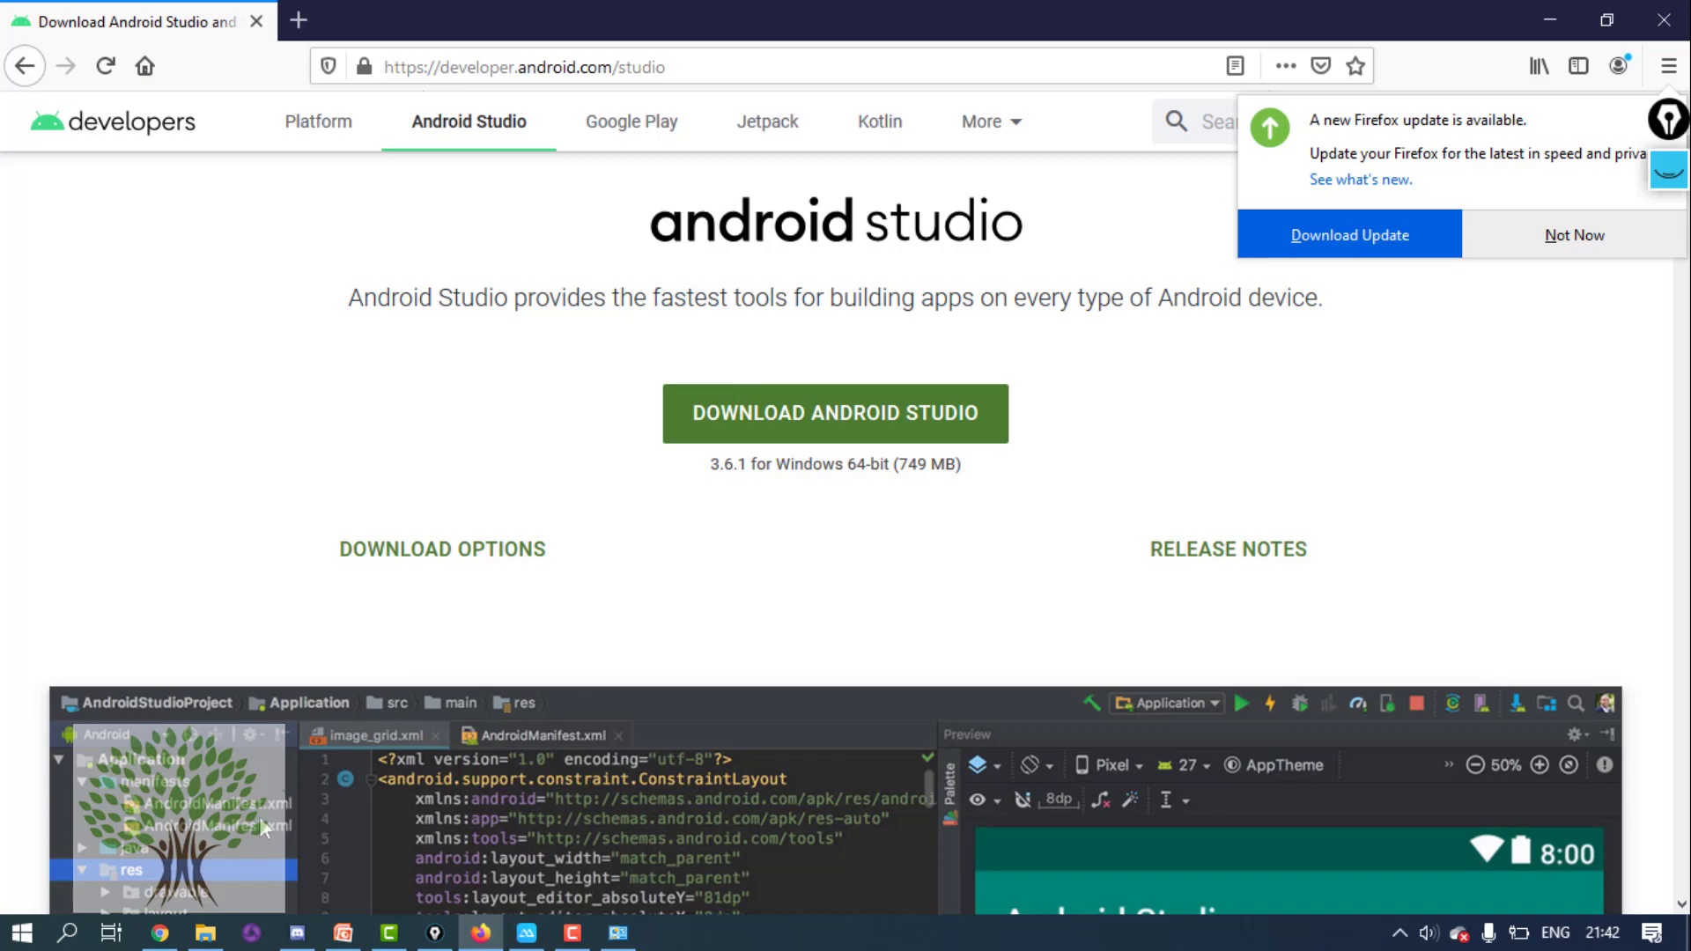
- Search Windows for android studio and launch the Android Studio app
left_click(65, 936)
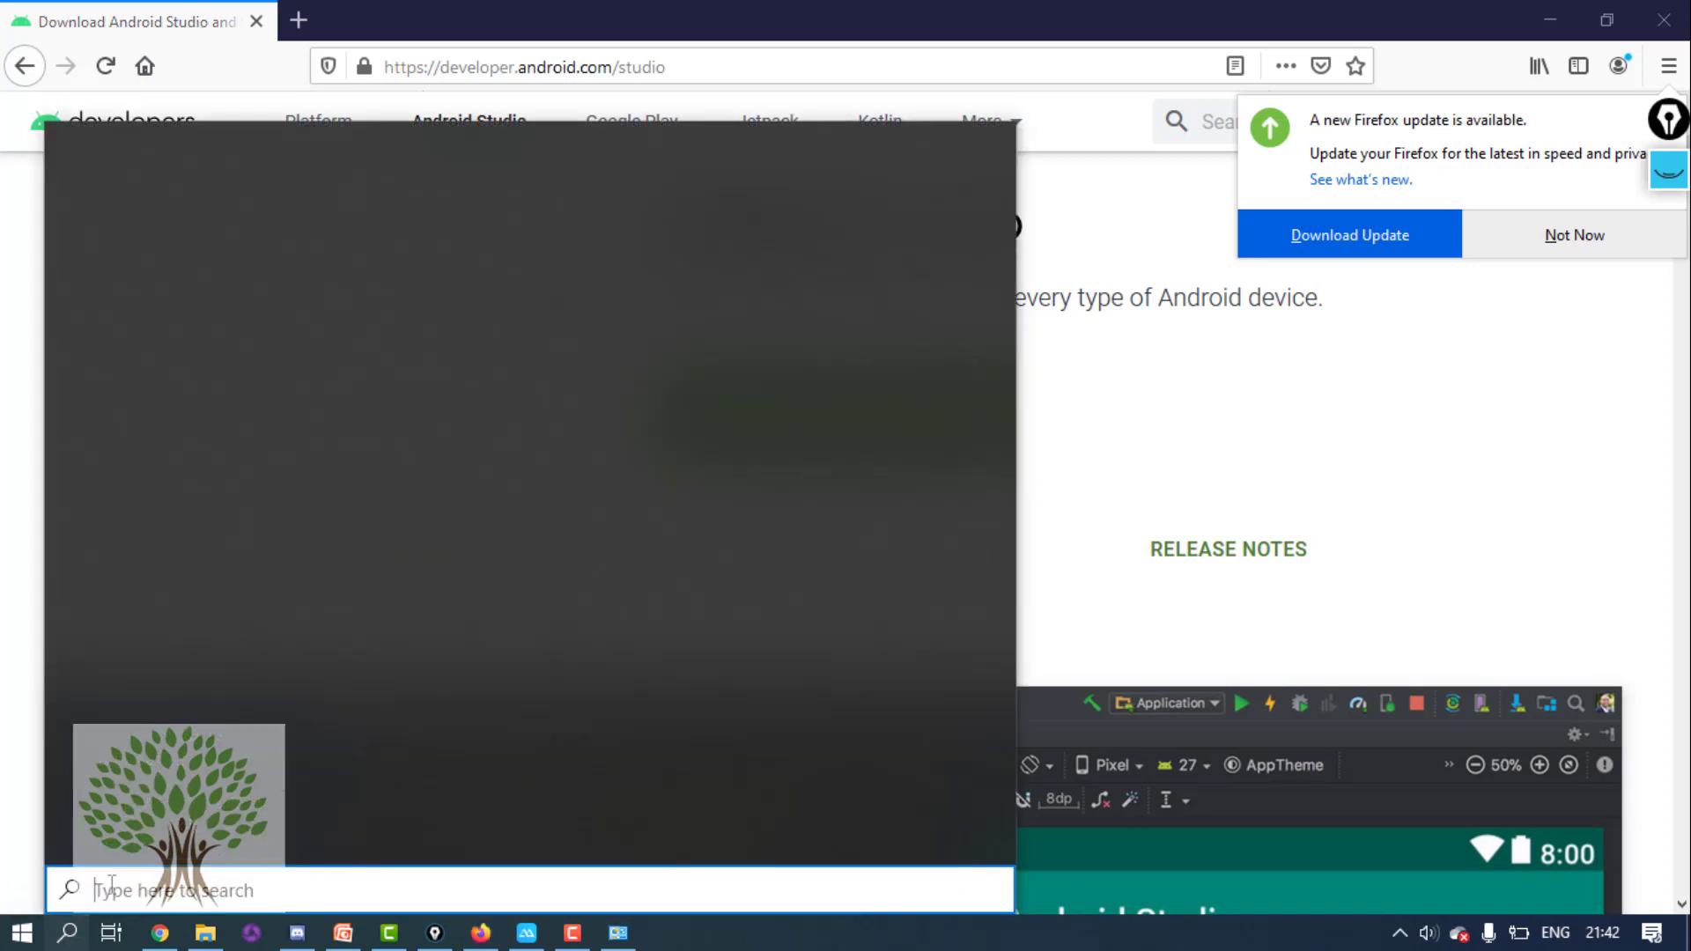
type("android studio")
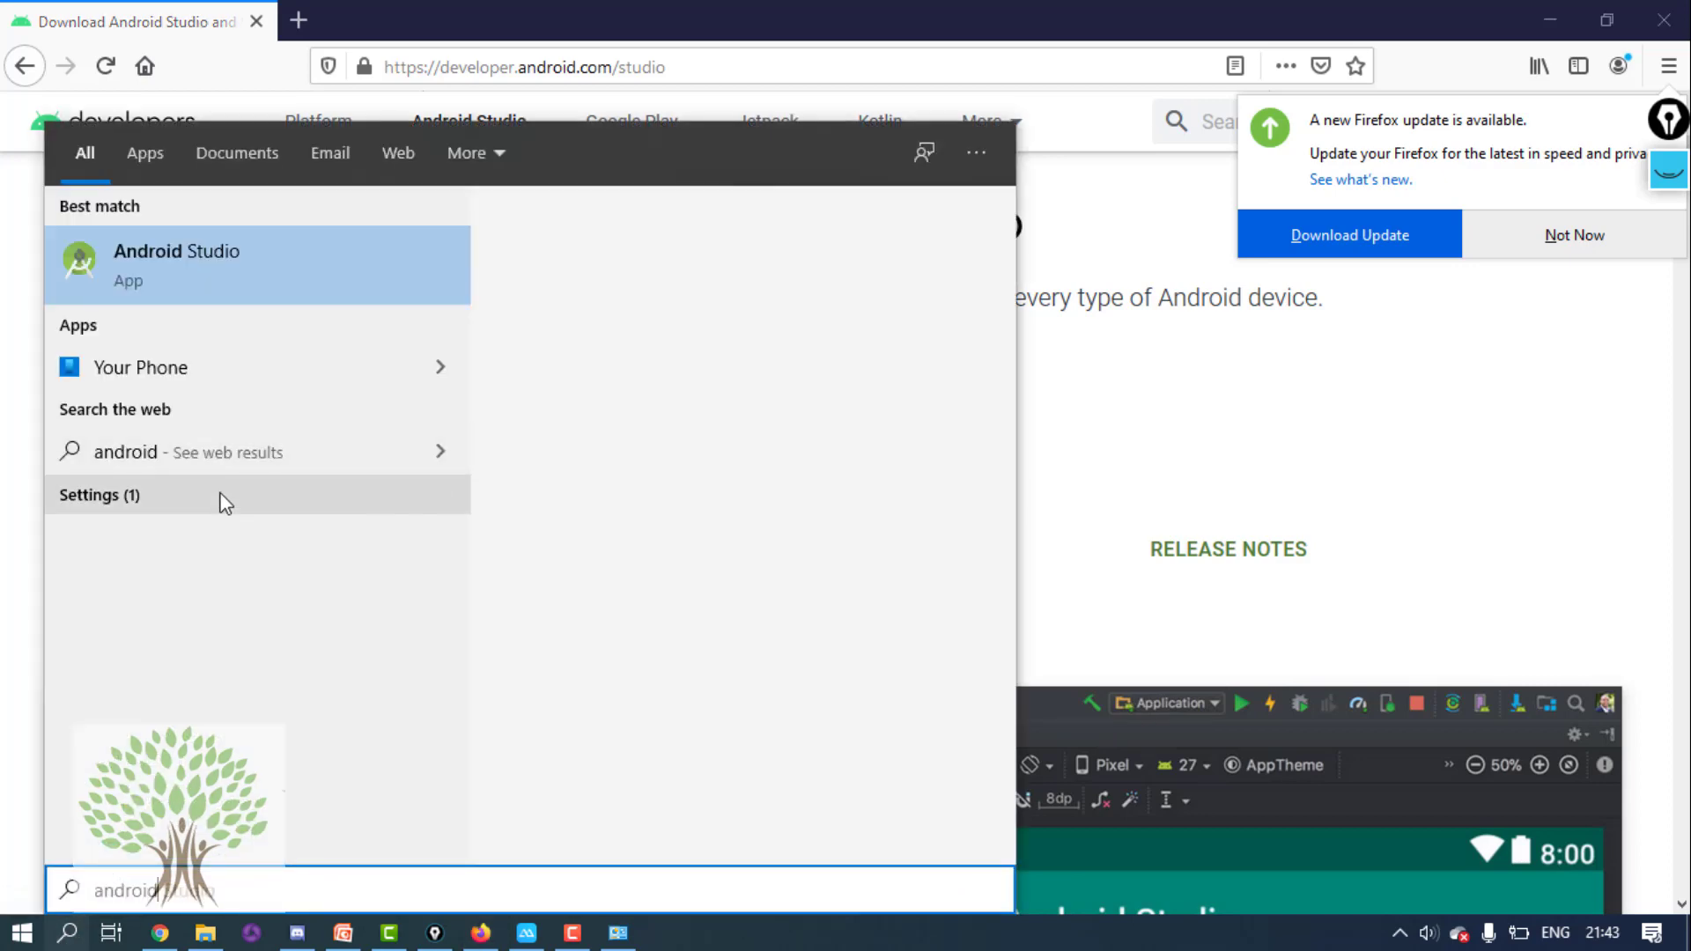
left_click(208, 251)
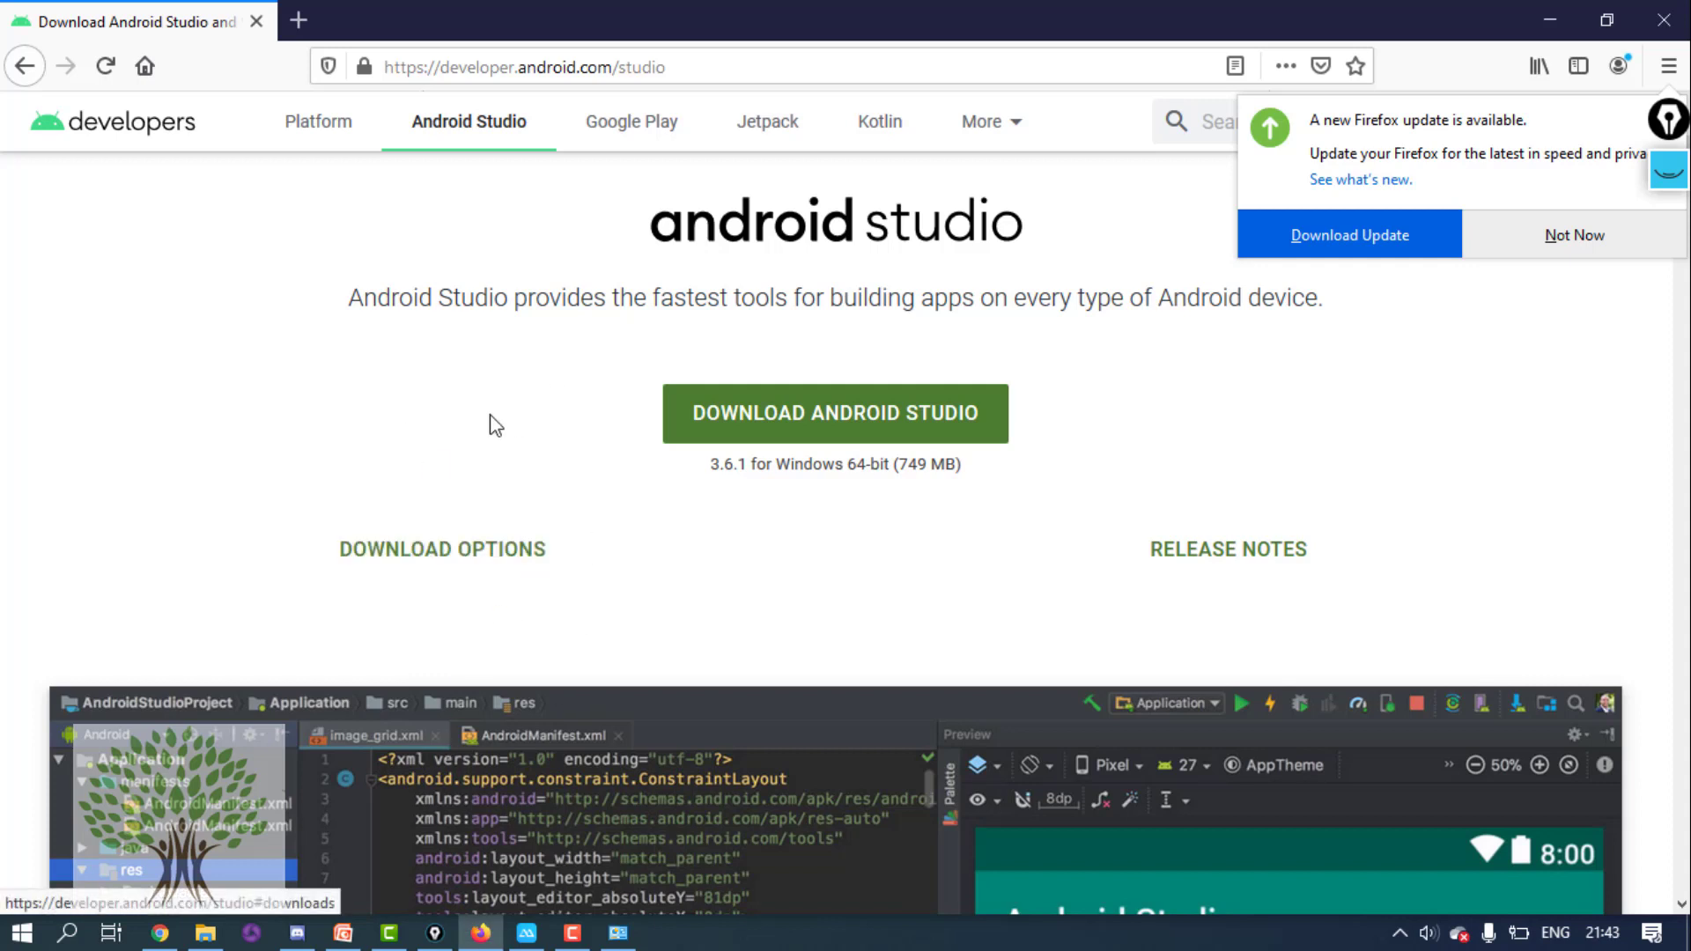
- Highlight the Android Studio tagline on the download page and dismiss the Firefox update notification
triple_click(462, 293)
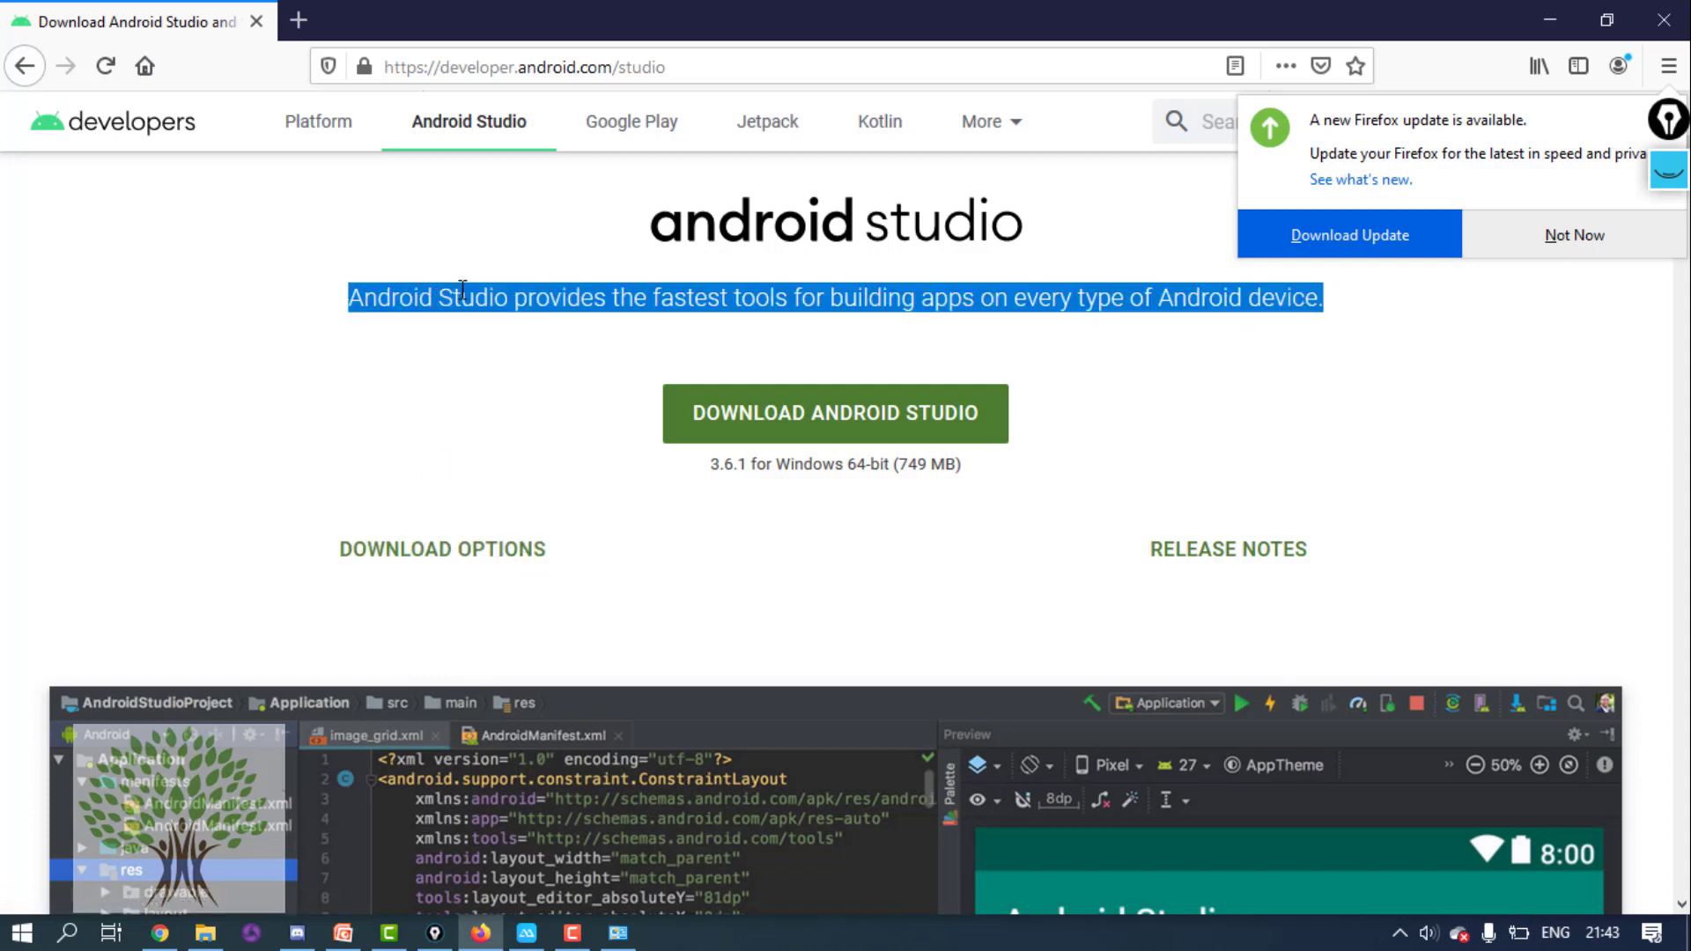
left_click(1555, 234)
left_click(1207, 247)
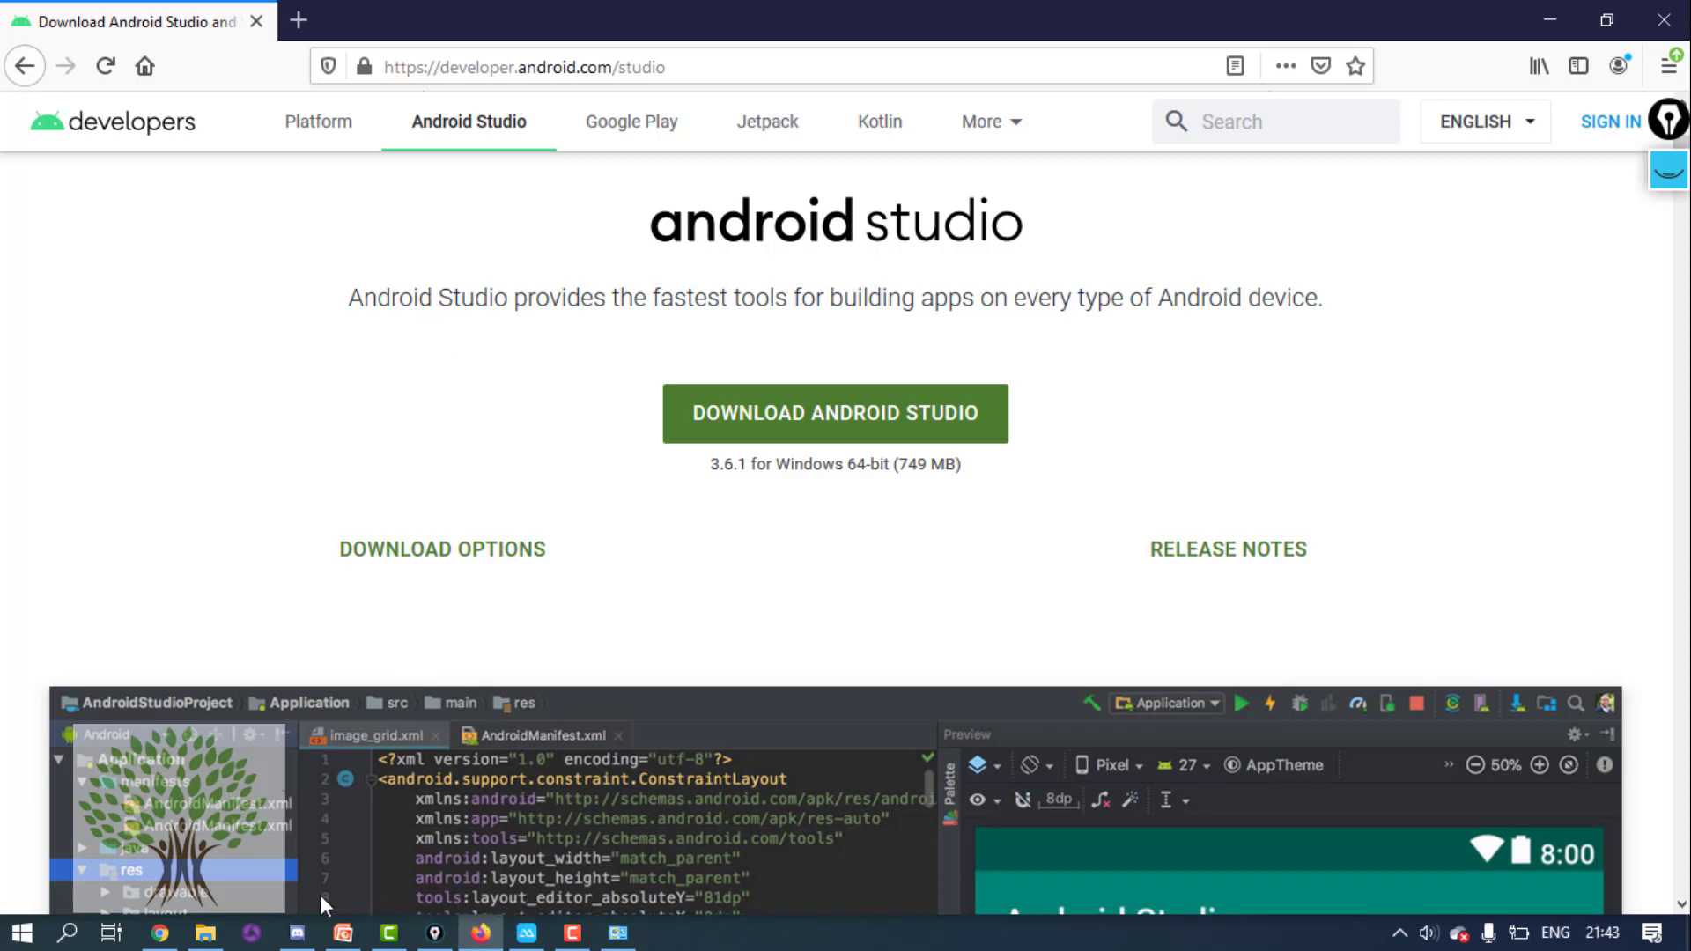
- Switch to Chrome and view the comment section of the Download and Install Appium Part 1 tutorial page
mouse_move(160, 932)
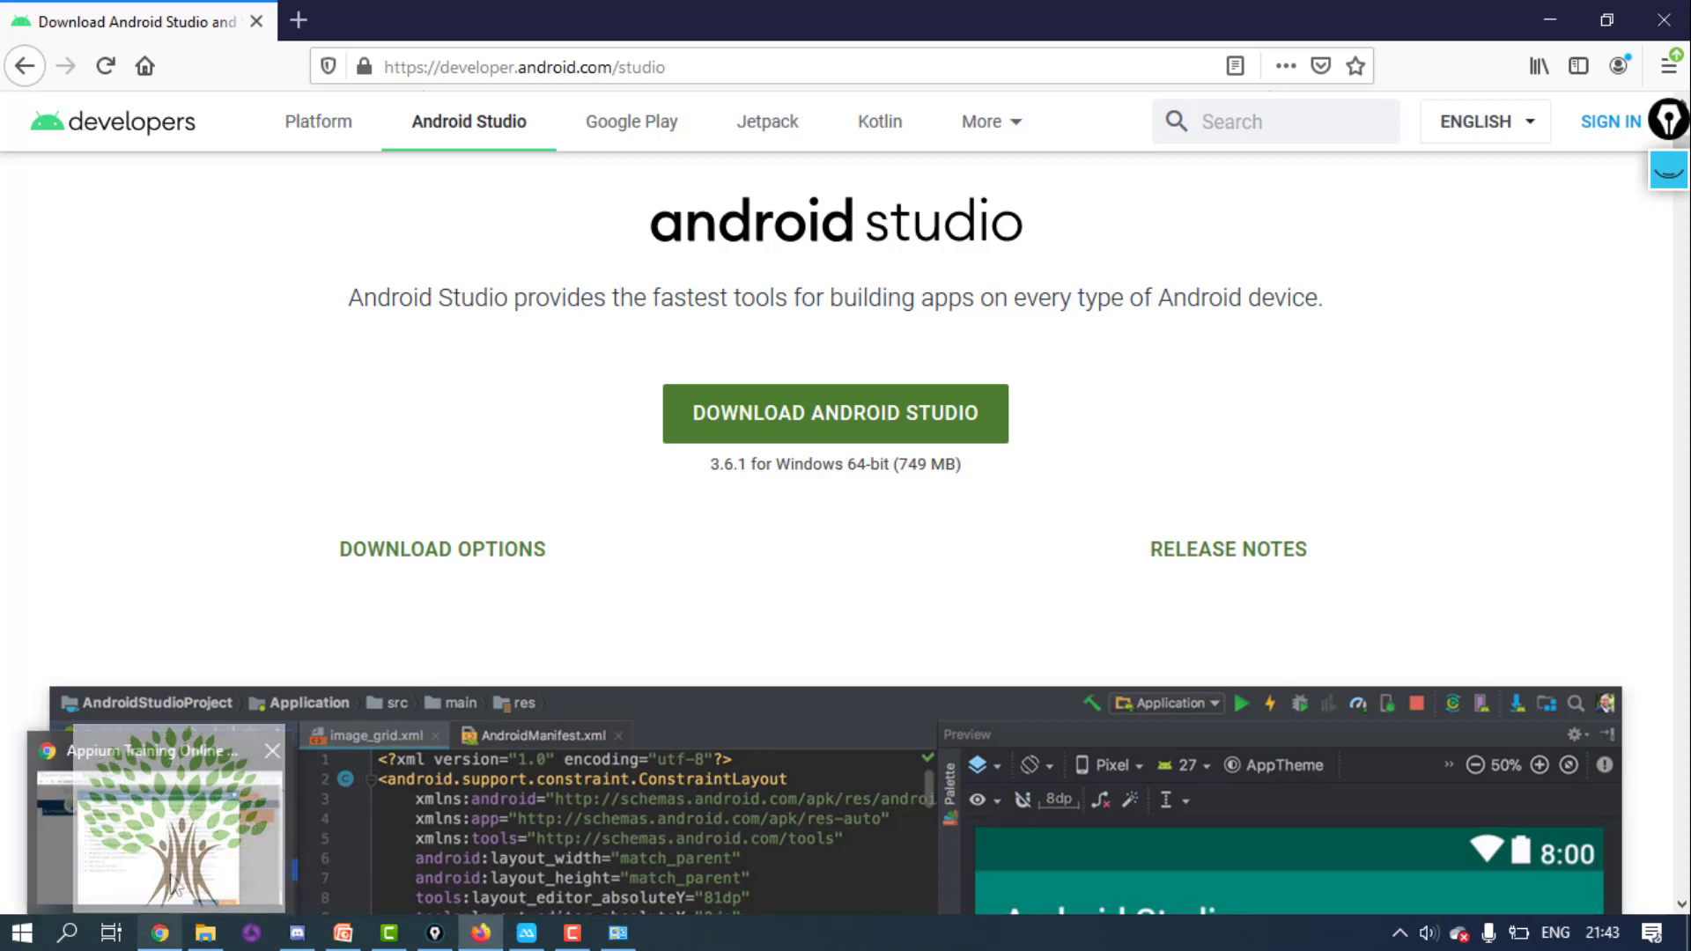
left_click(174, 885)
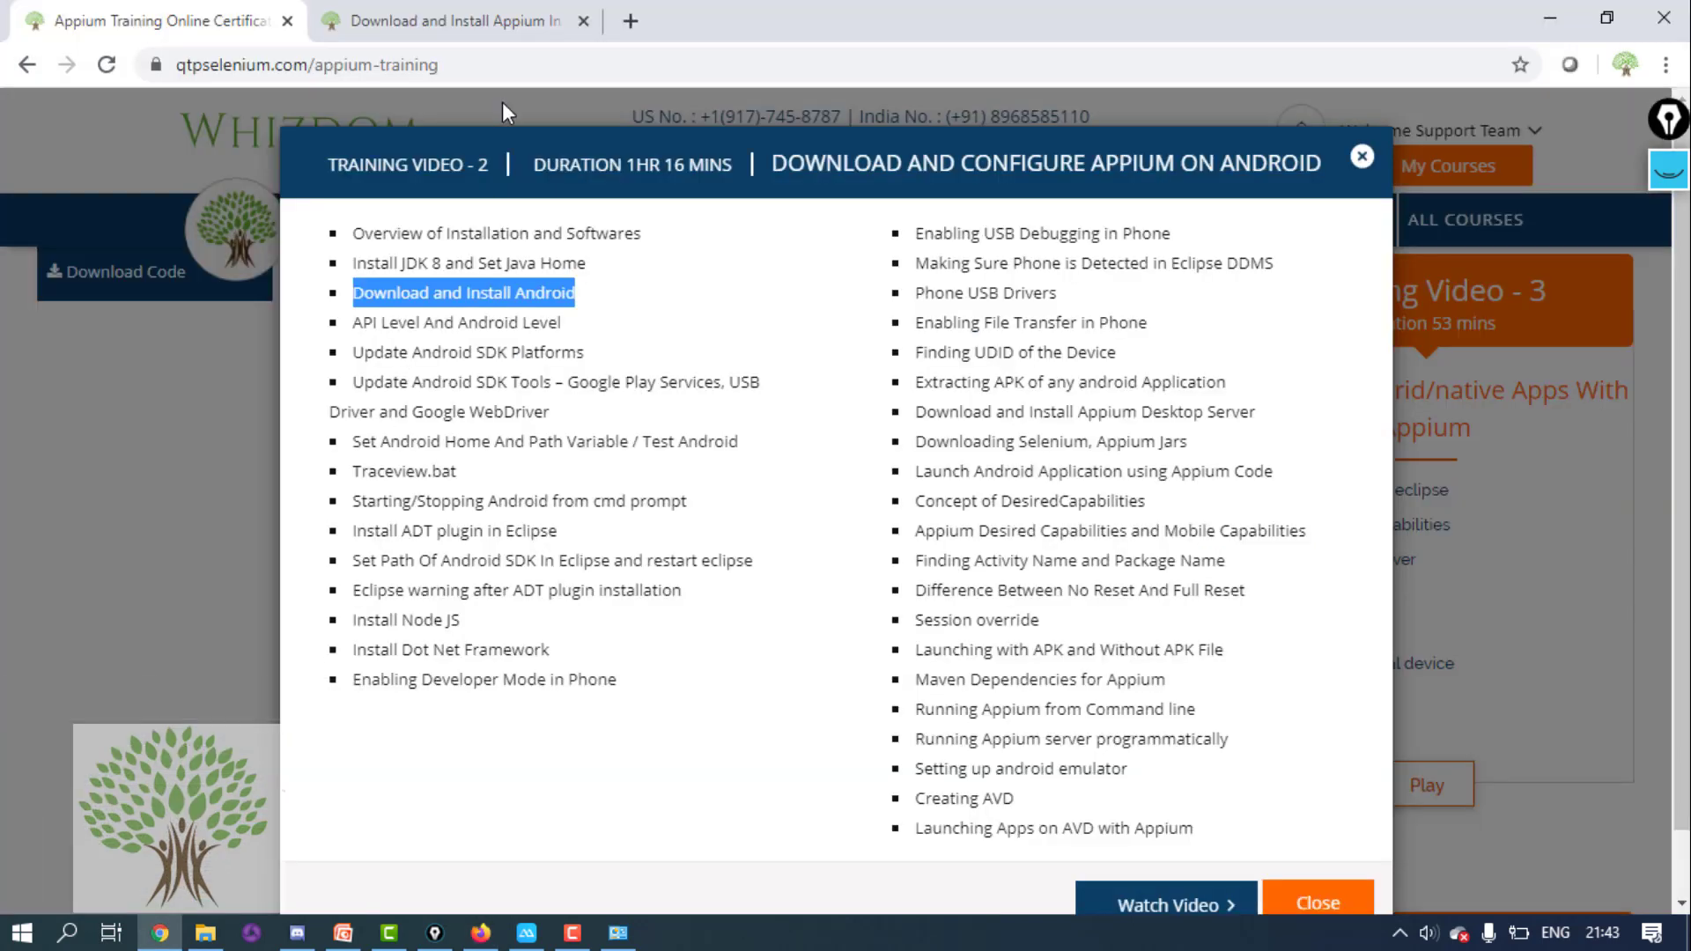
left_click(462, 22)
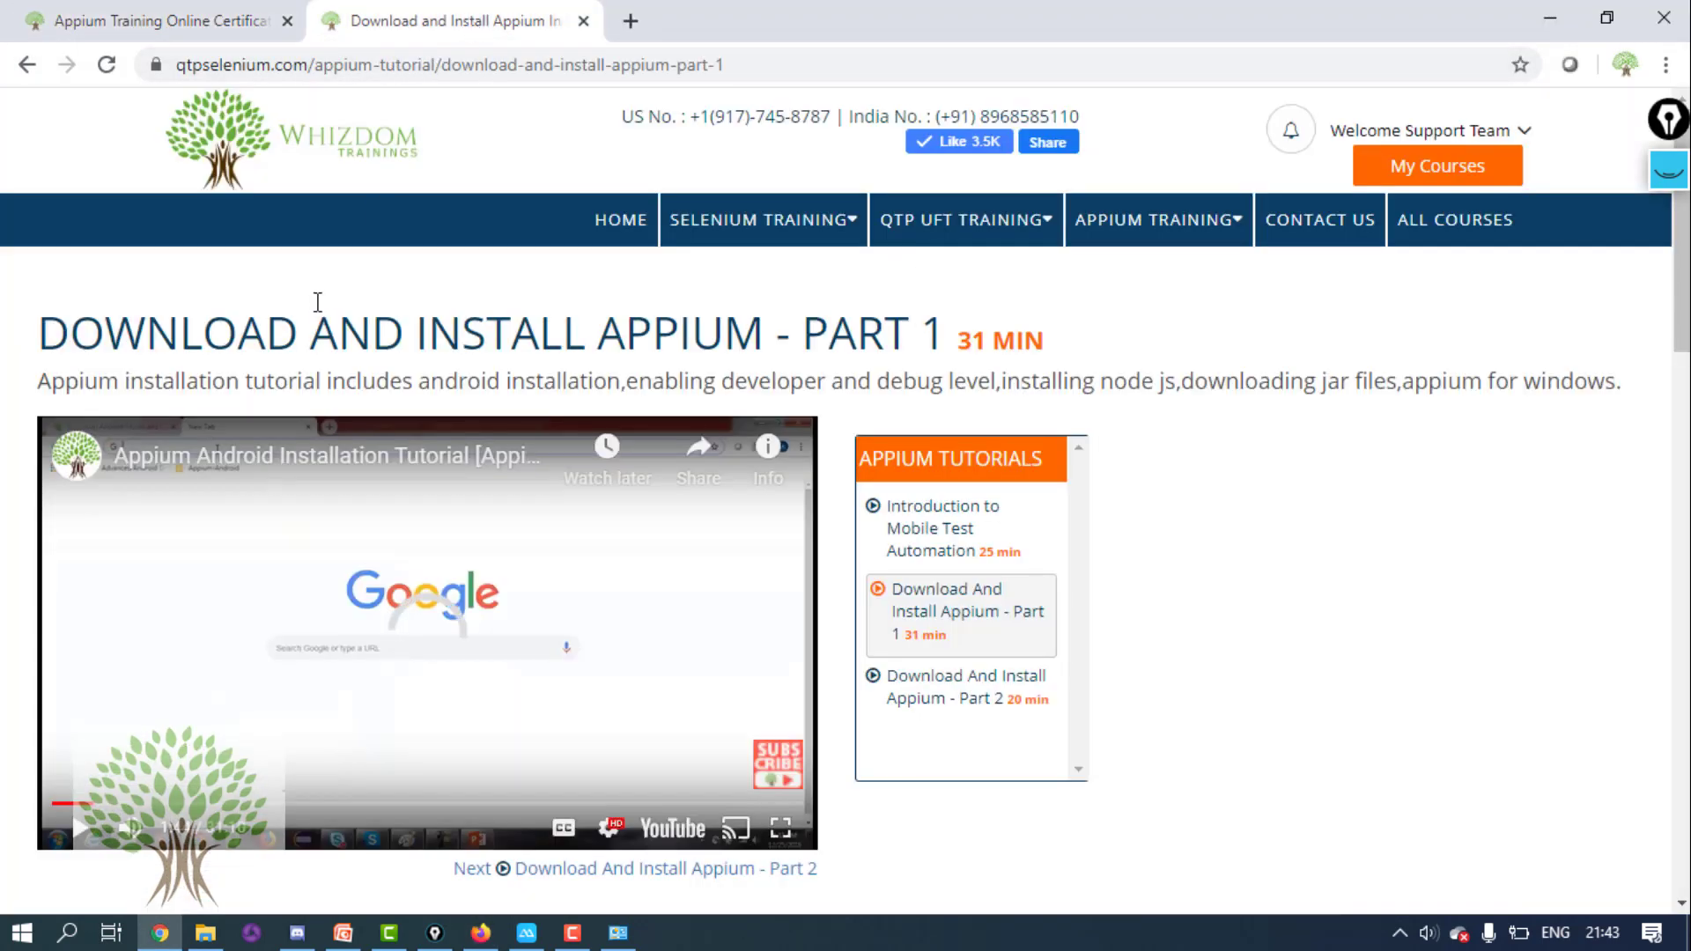
scroll(318, 302, "down", 8)
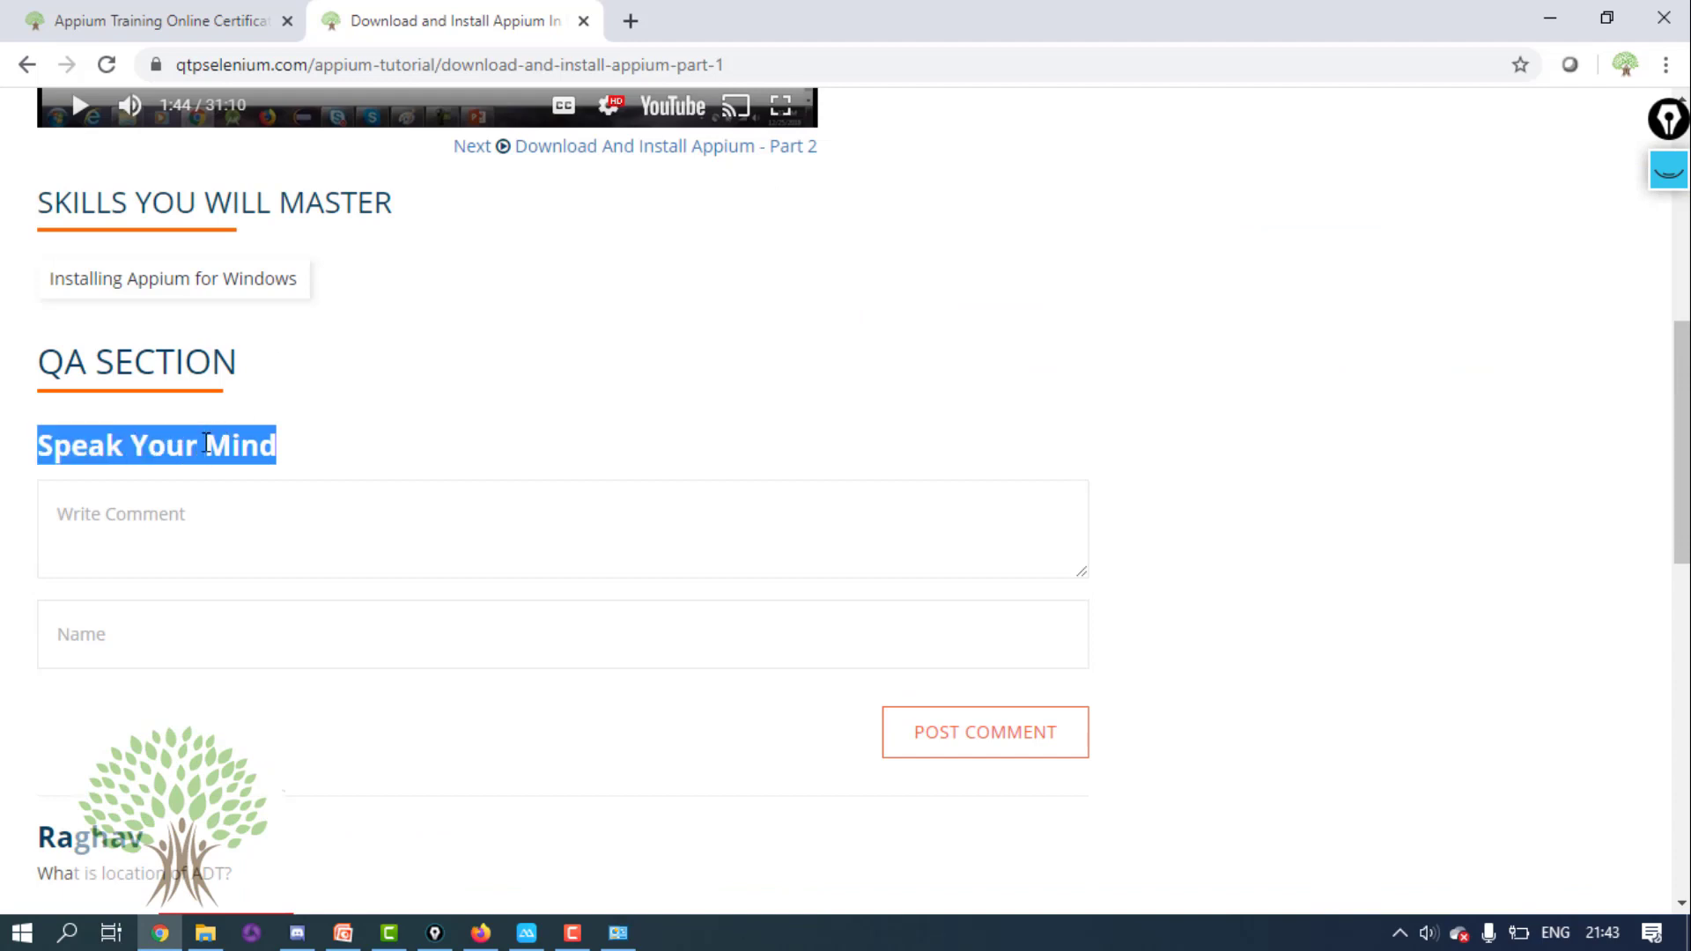
- Return to the Appium course outline and highlight the topics Download and Install Android and Install ADT plugin in Eclipse
left_click(242, 10)
triple_click(421, 290)
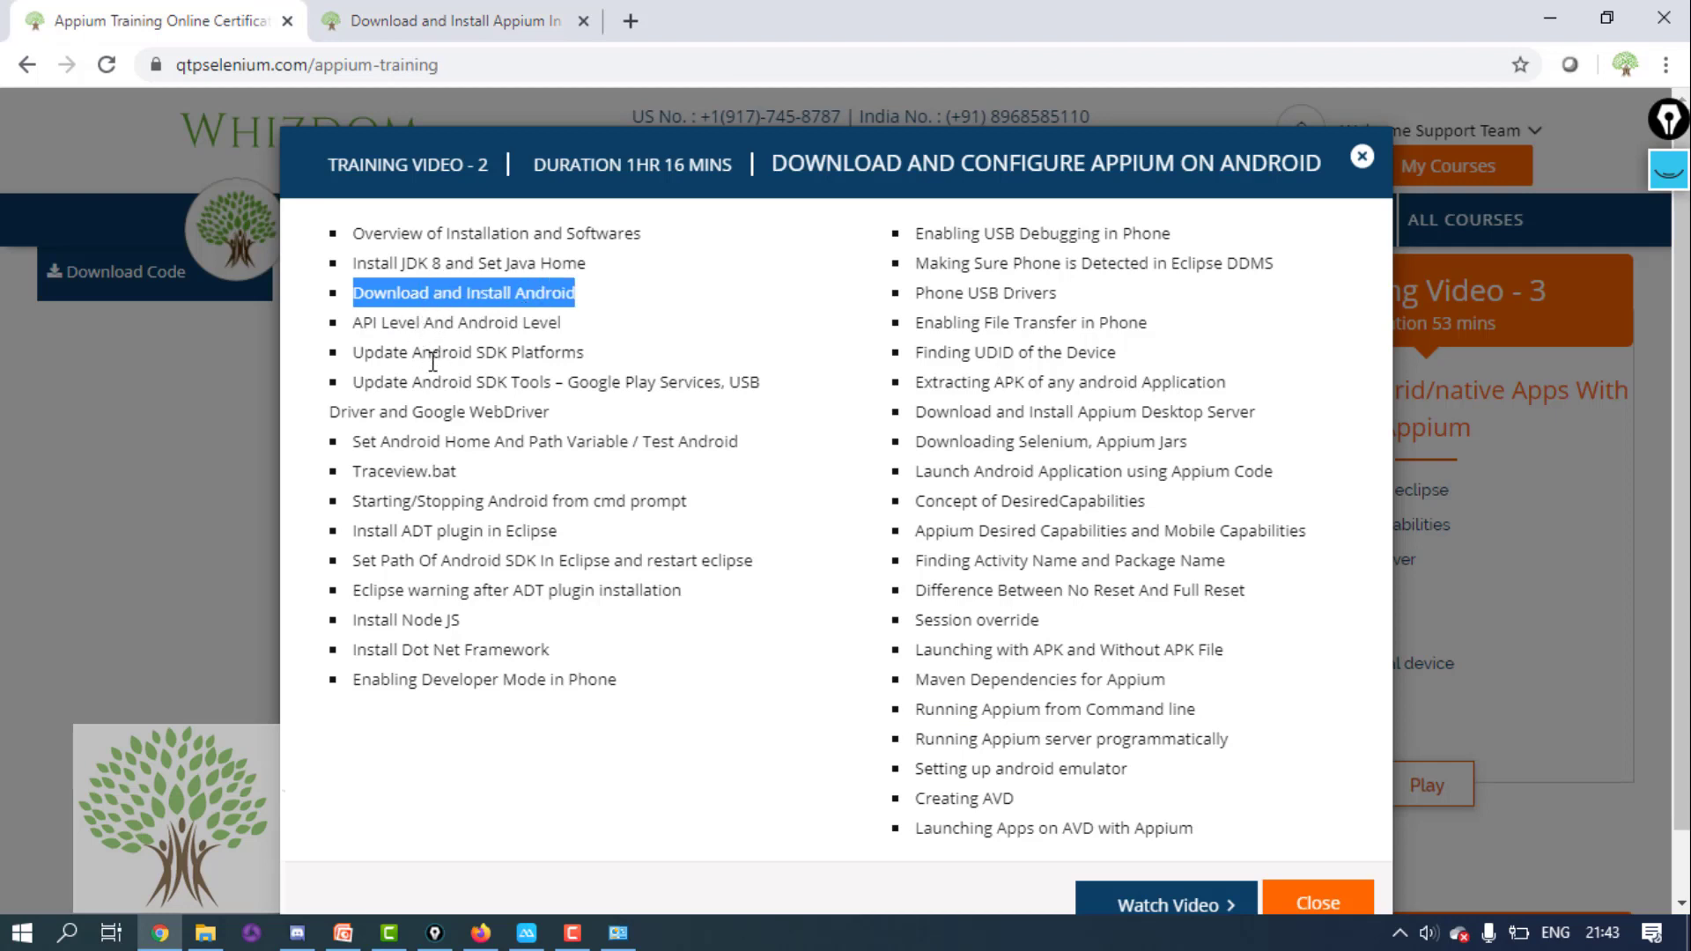
triple_click(462, 292)
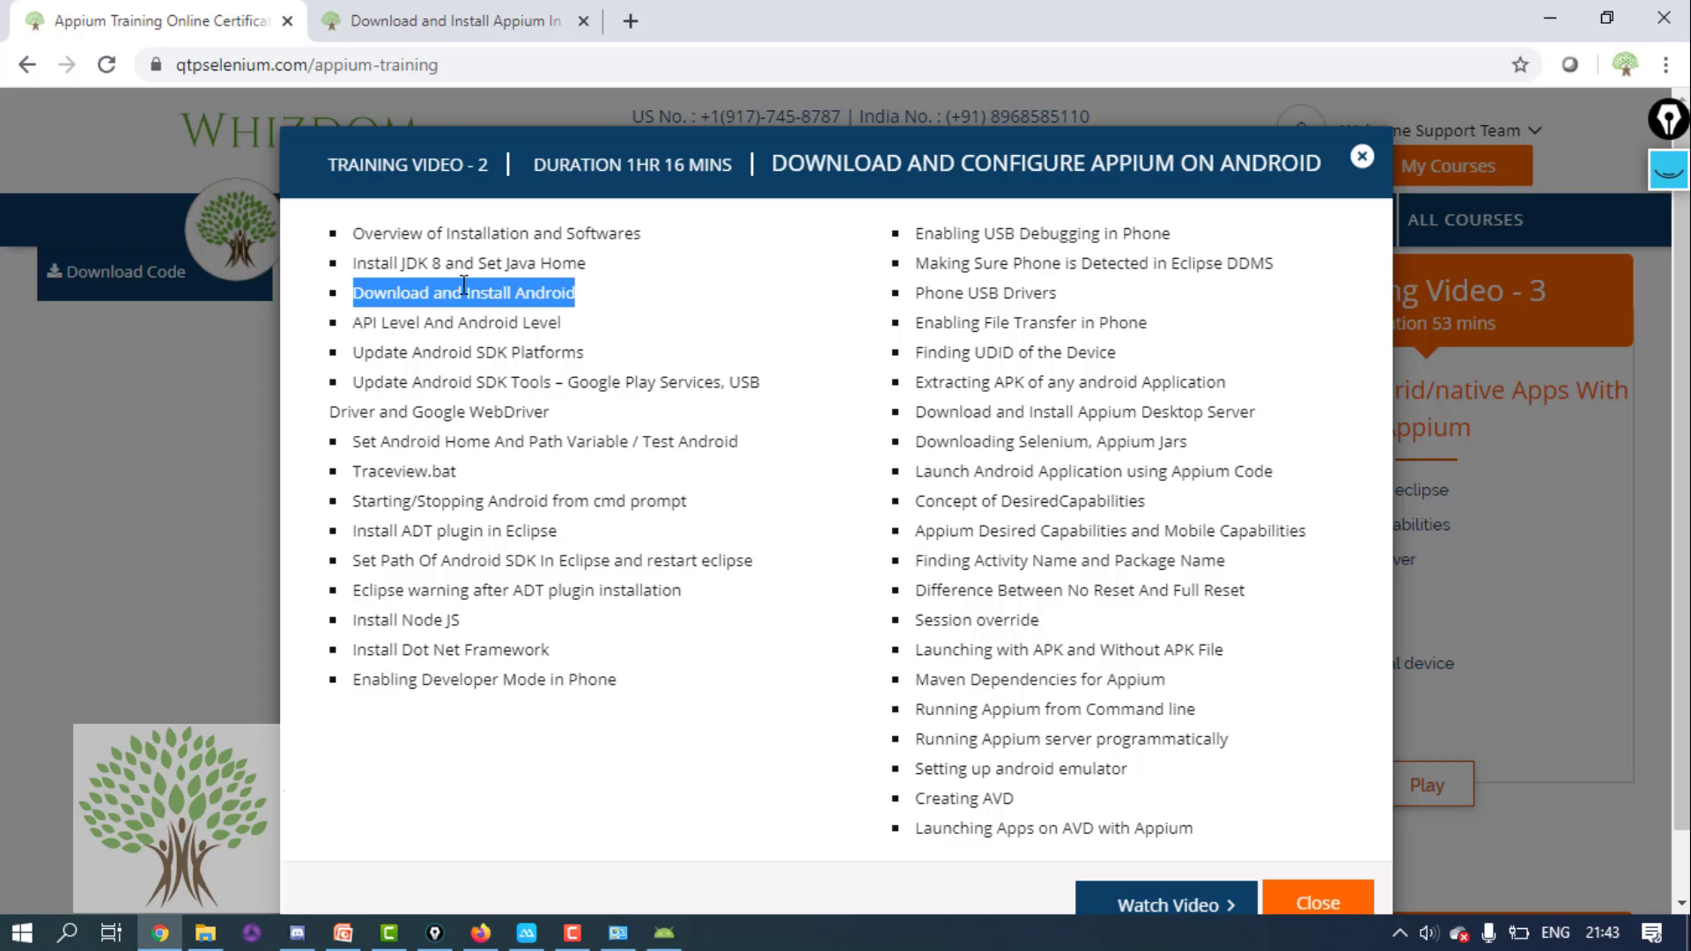
triple_click(511, 529)
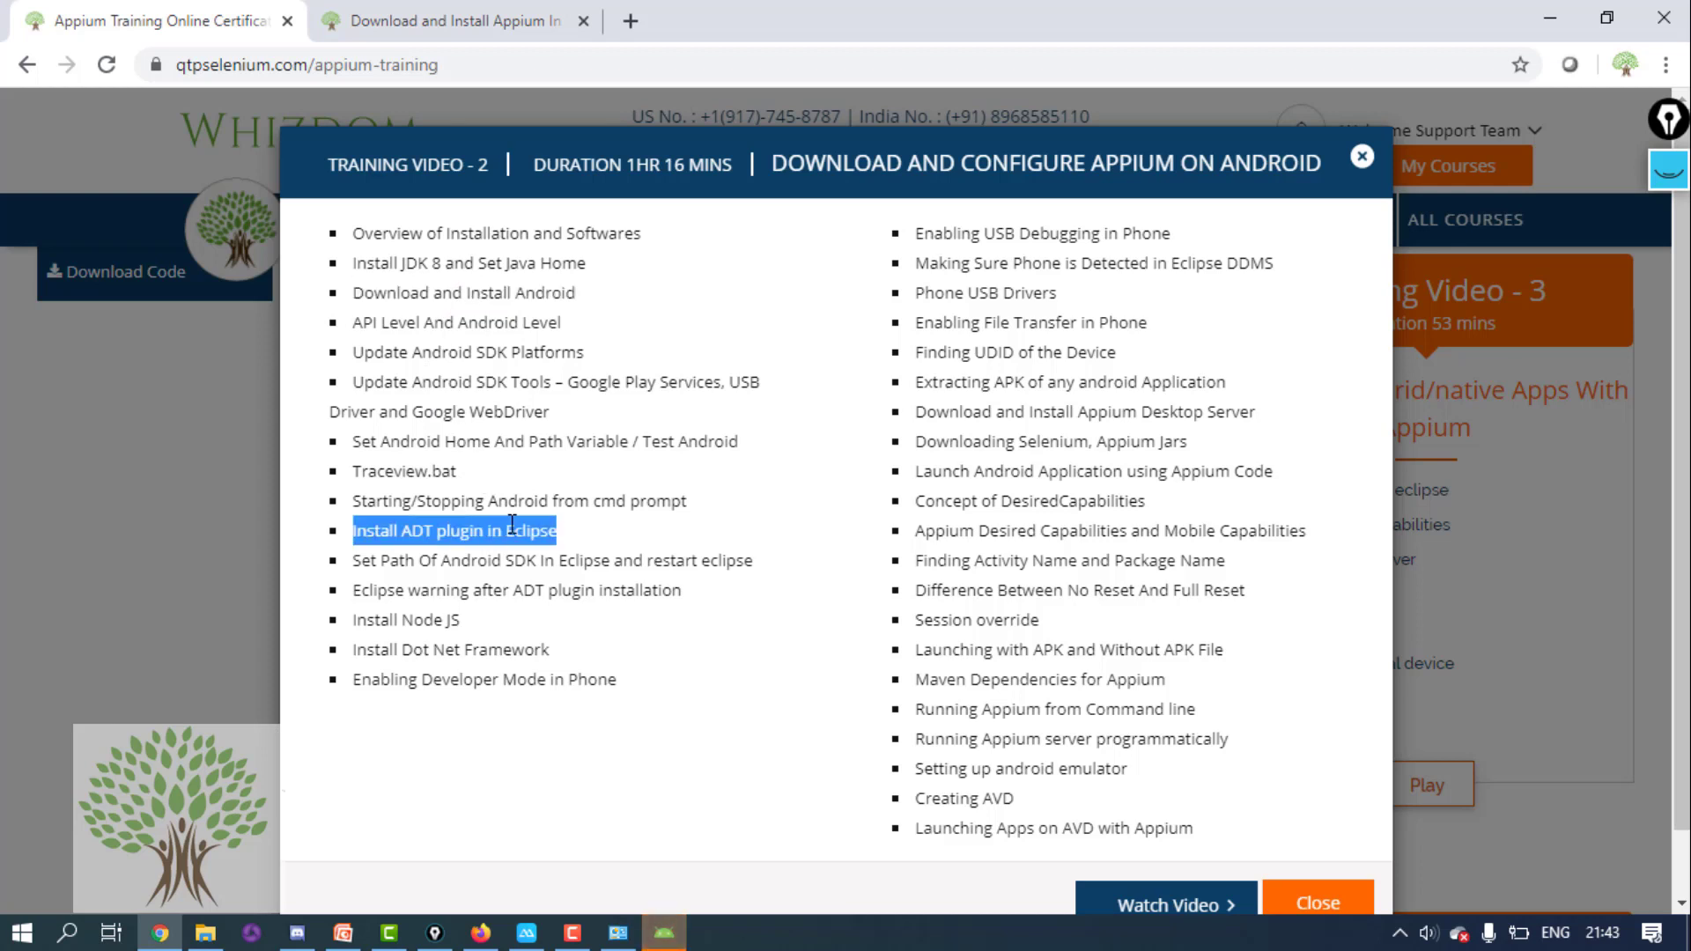
- Switch to Android Studio, open the SDK Manager and select the whole Android SDK Location path
left_click(664, 933)
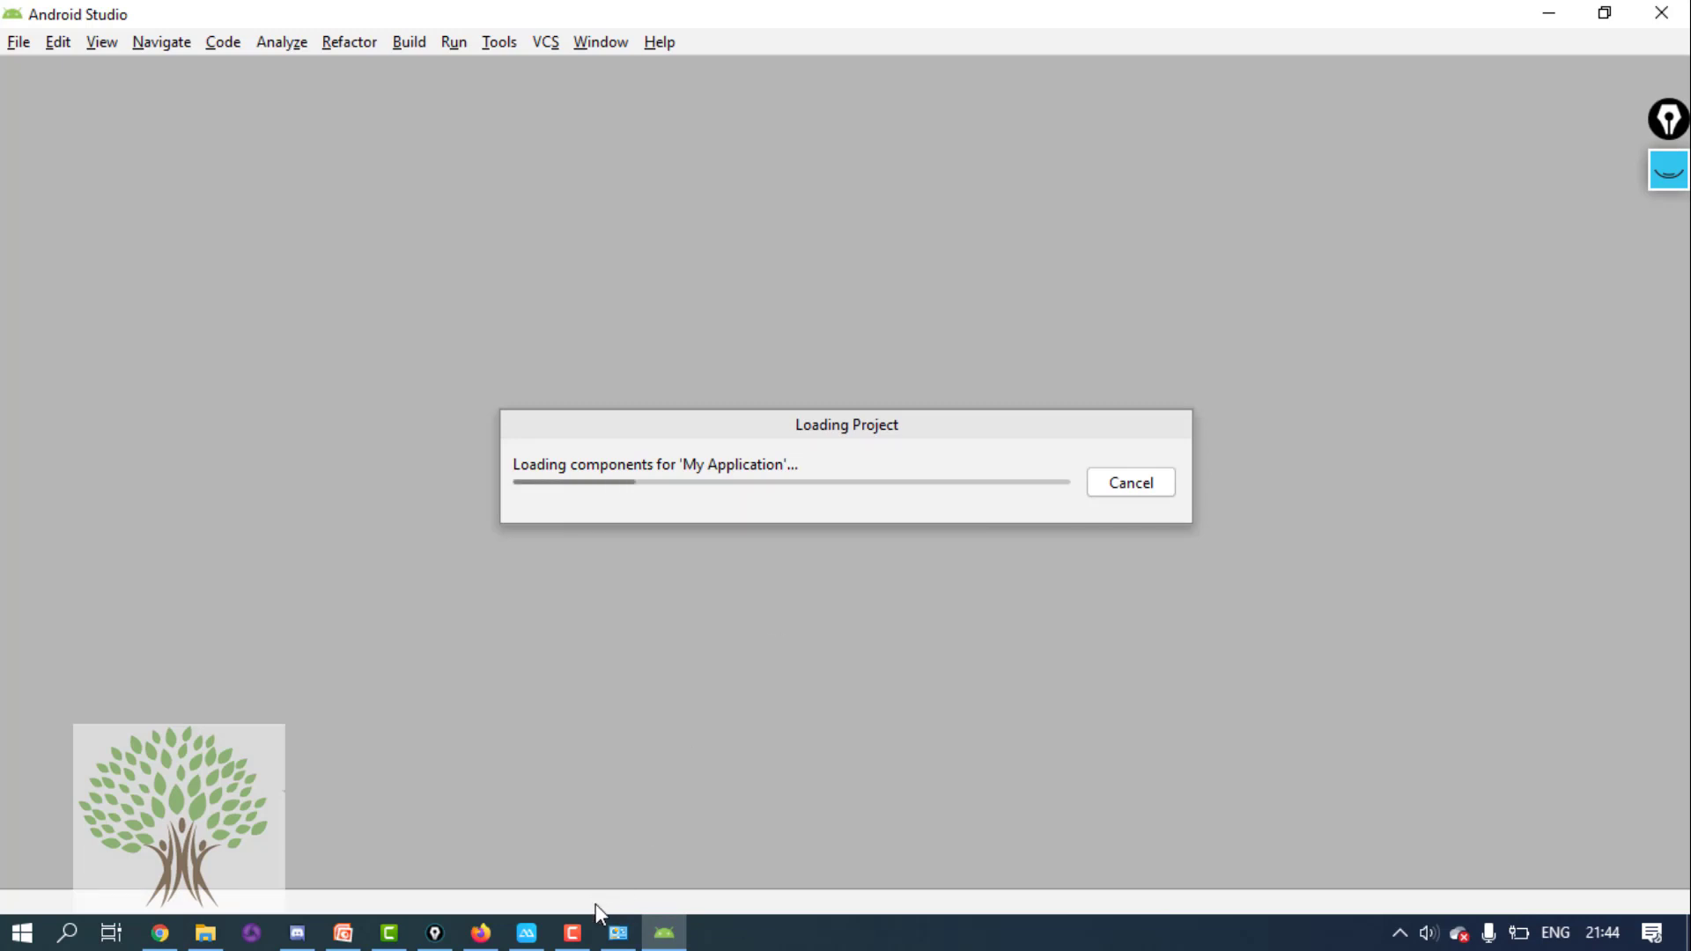
left_click(571, 933)
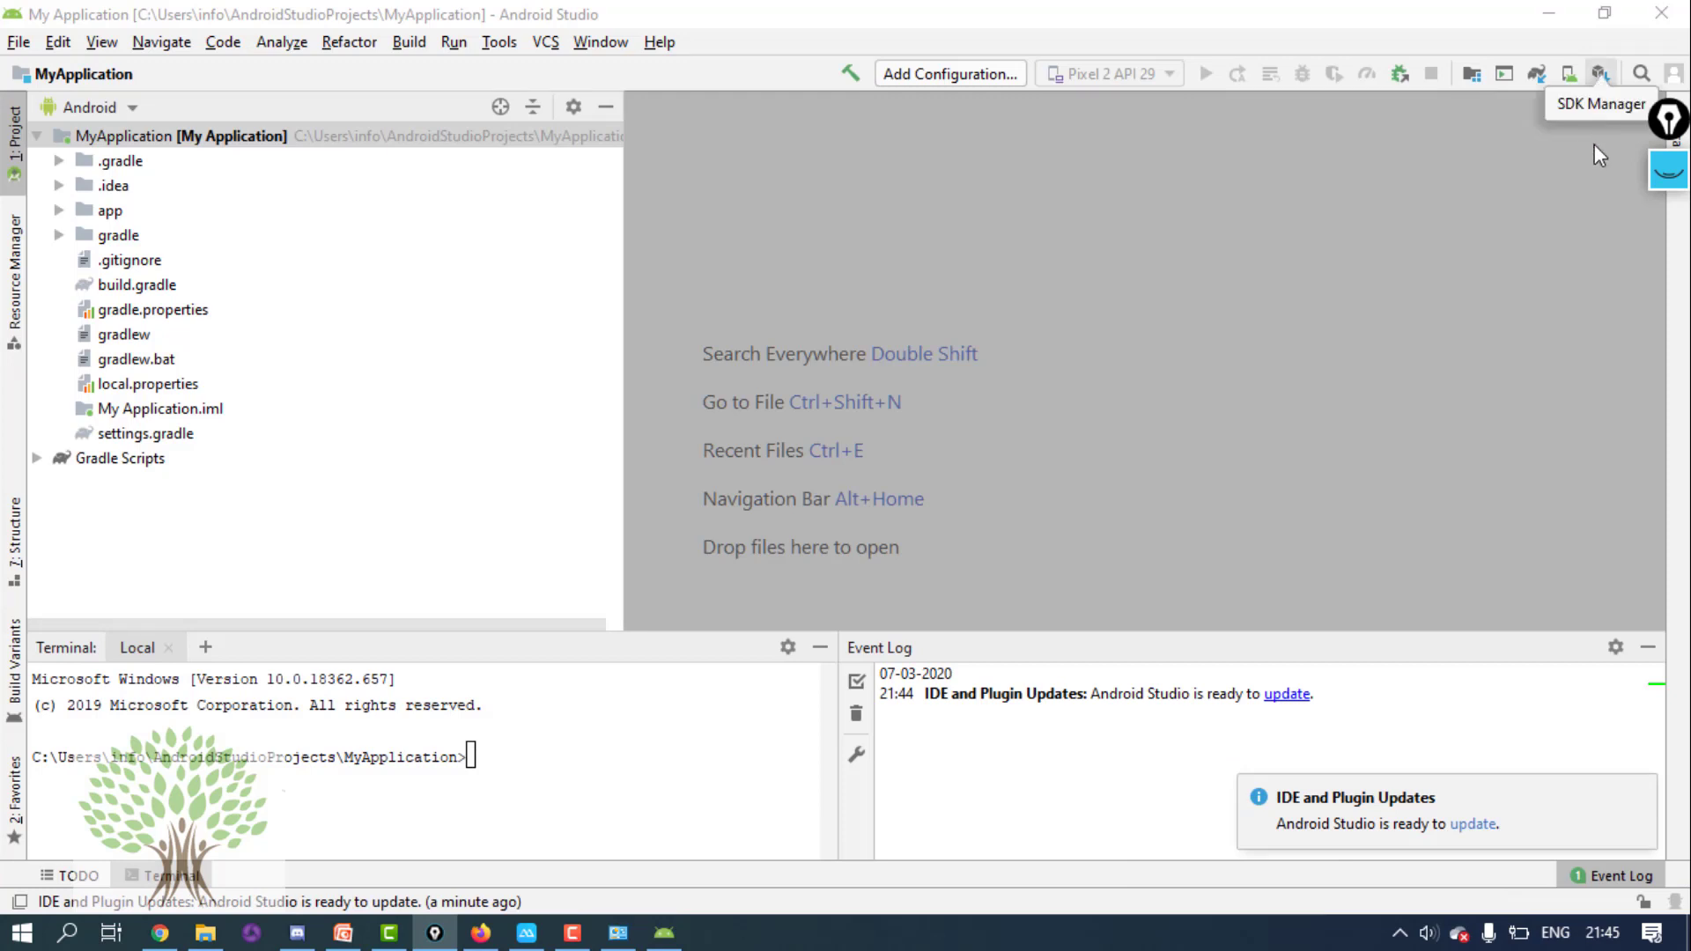
left_click(1599, 76)
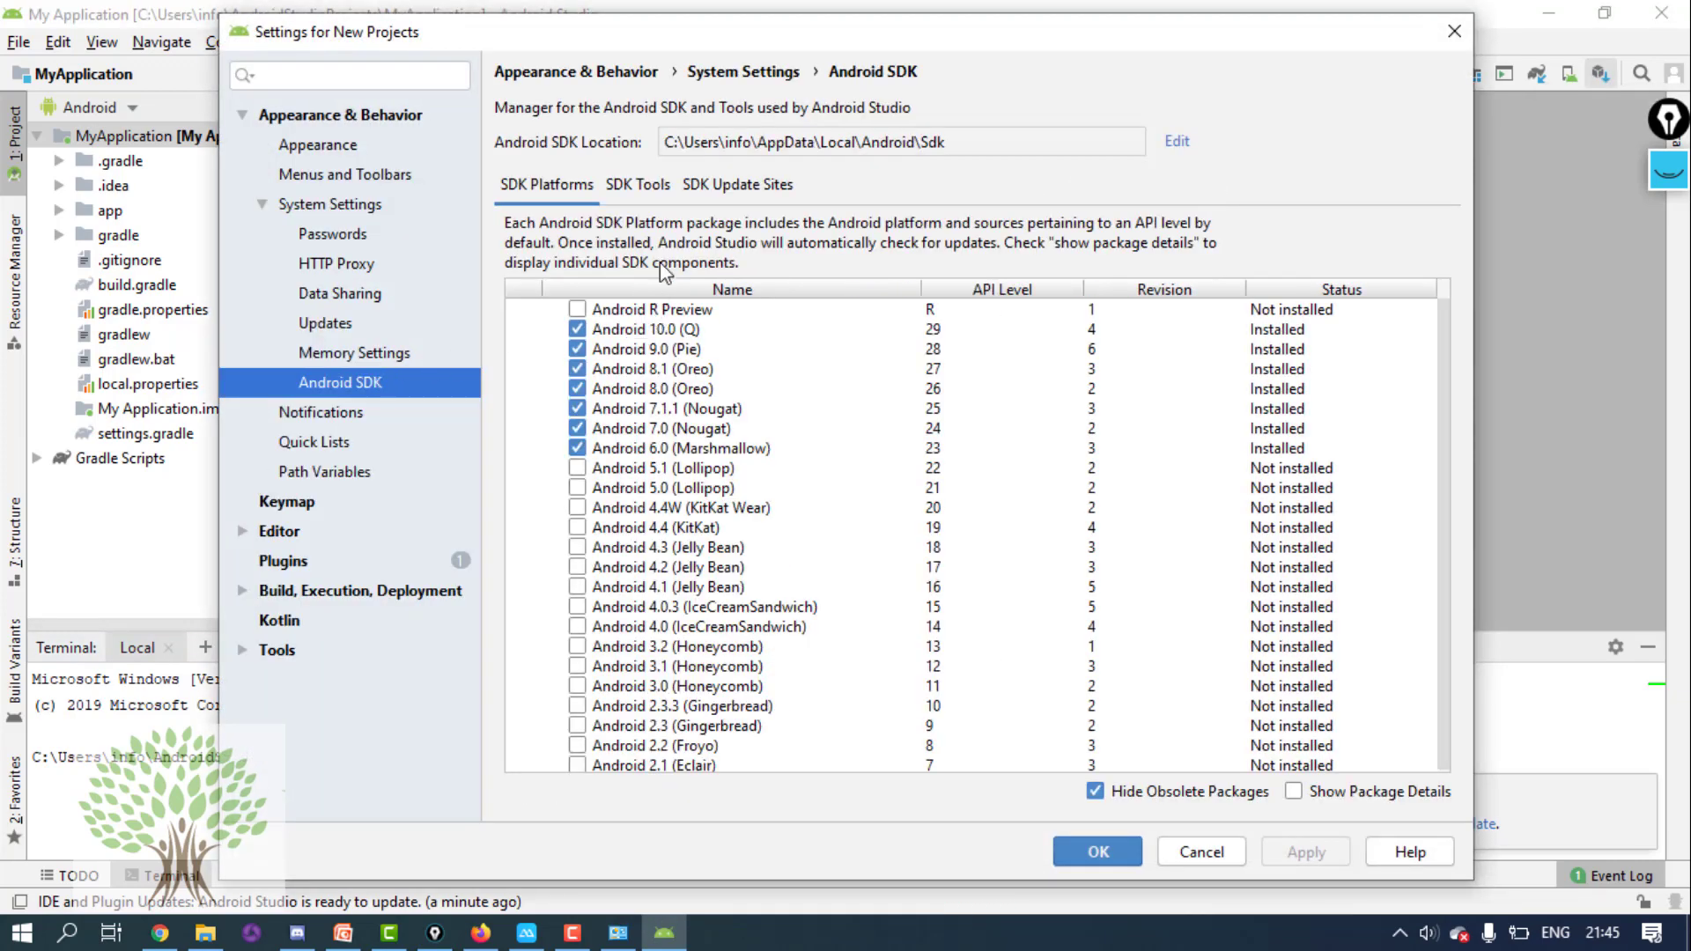
left_click(738, 149)
key("ctrl+a")
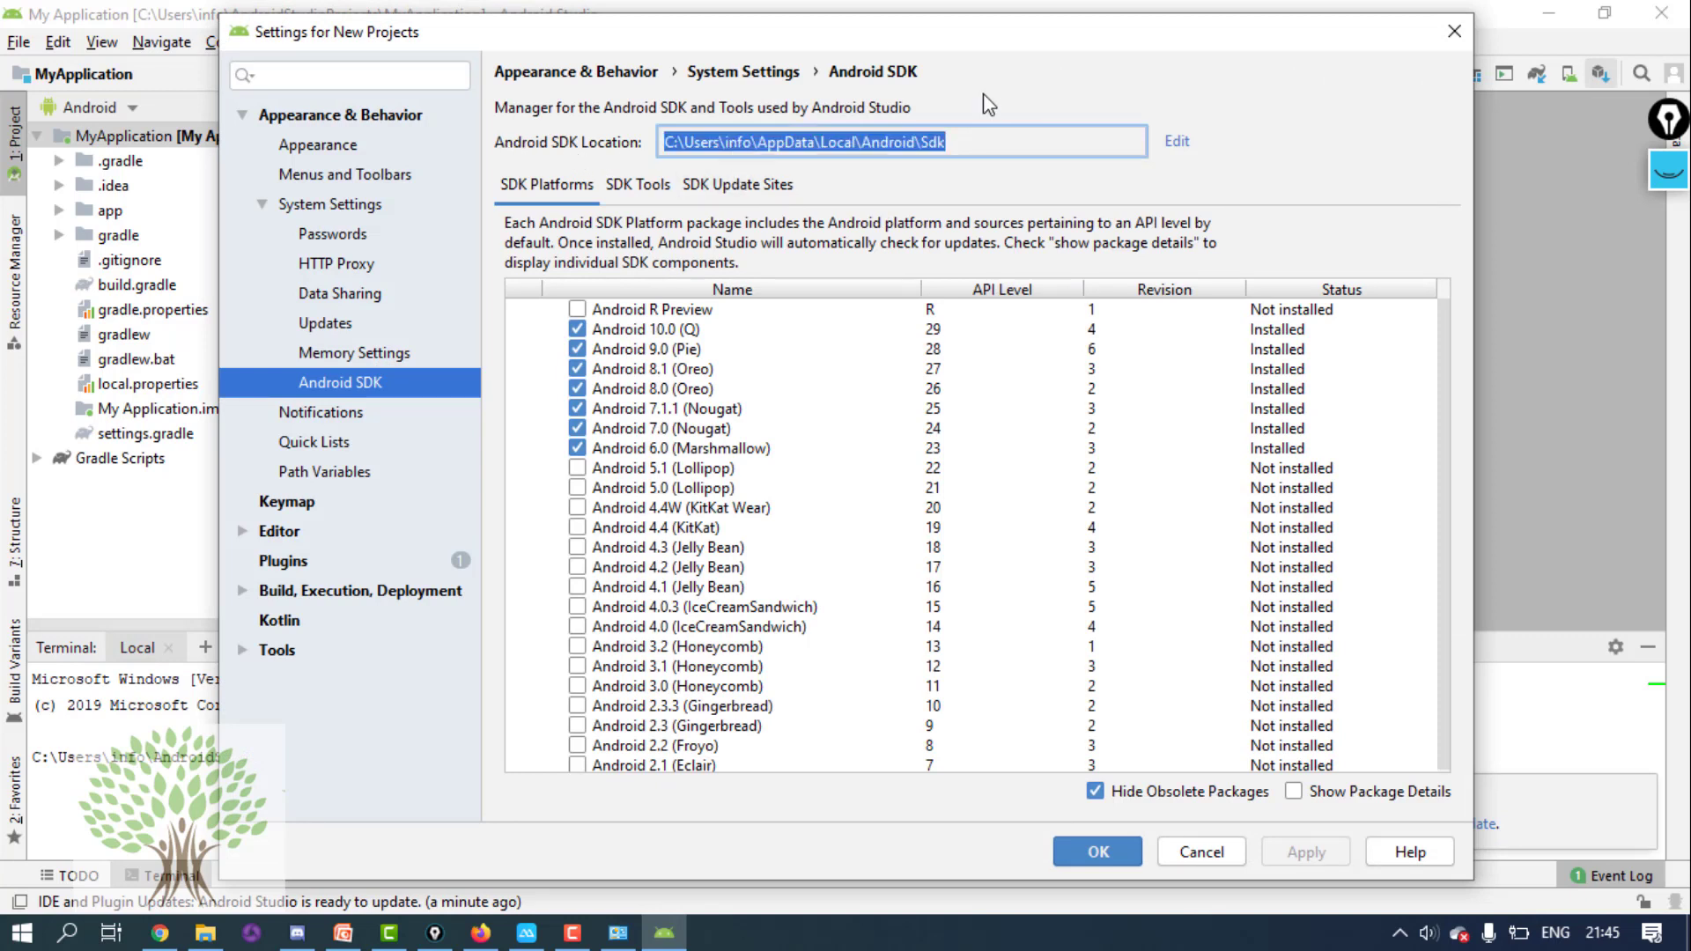
- Open the Android SDK location, AppData\Local\Android\Sdk in the user's profile, in File Explorer
left_click(939, 155)
triple_click(939, 155)
left_click(205, 932)
left_click(744, 83)
type("C:\\Users\\Ashish Thakur\\AppData\\Local\\Android\\Sdk")
key("Return")
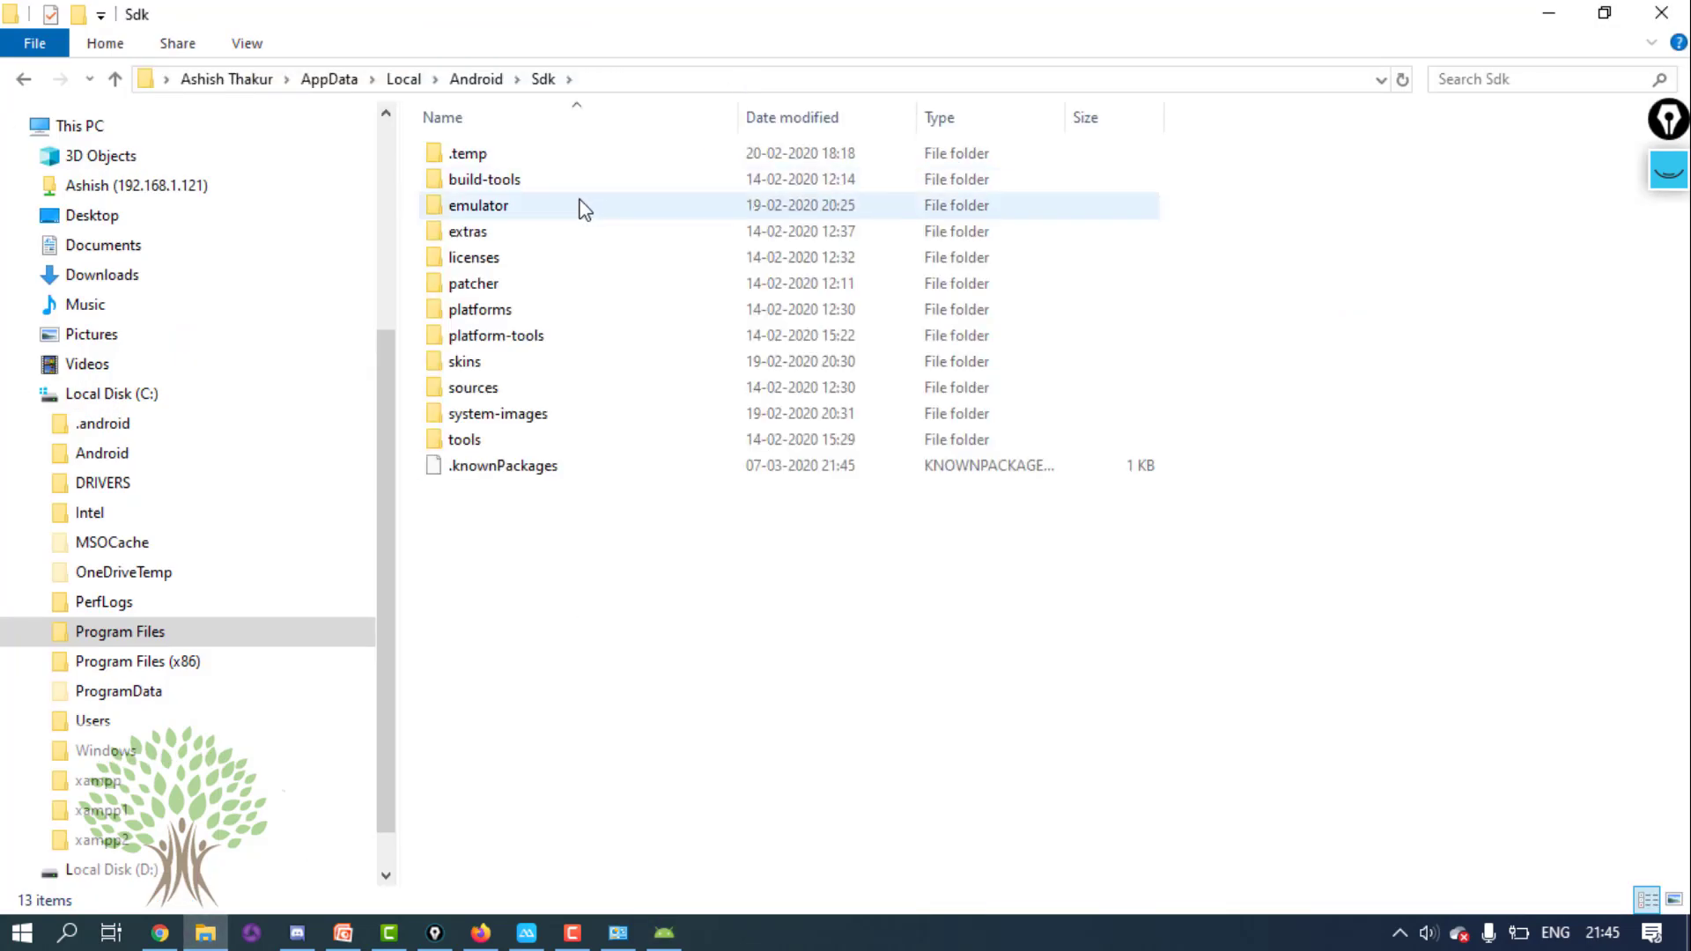
- Select the build-tools, platforms, platform-tools and tools folders together in the Sdk folder
left_click(534, 188)
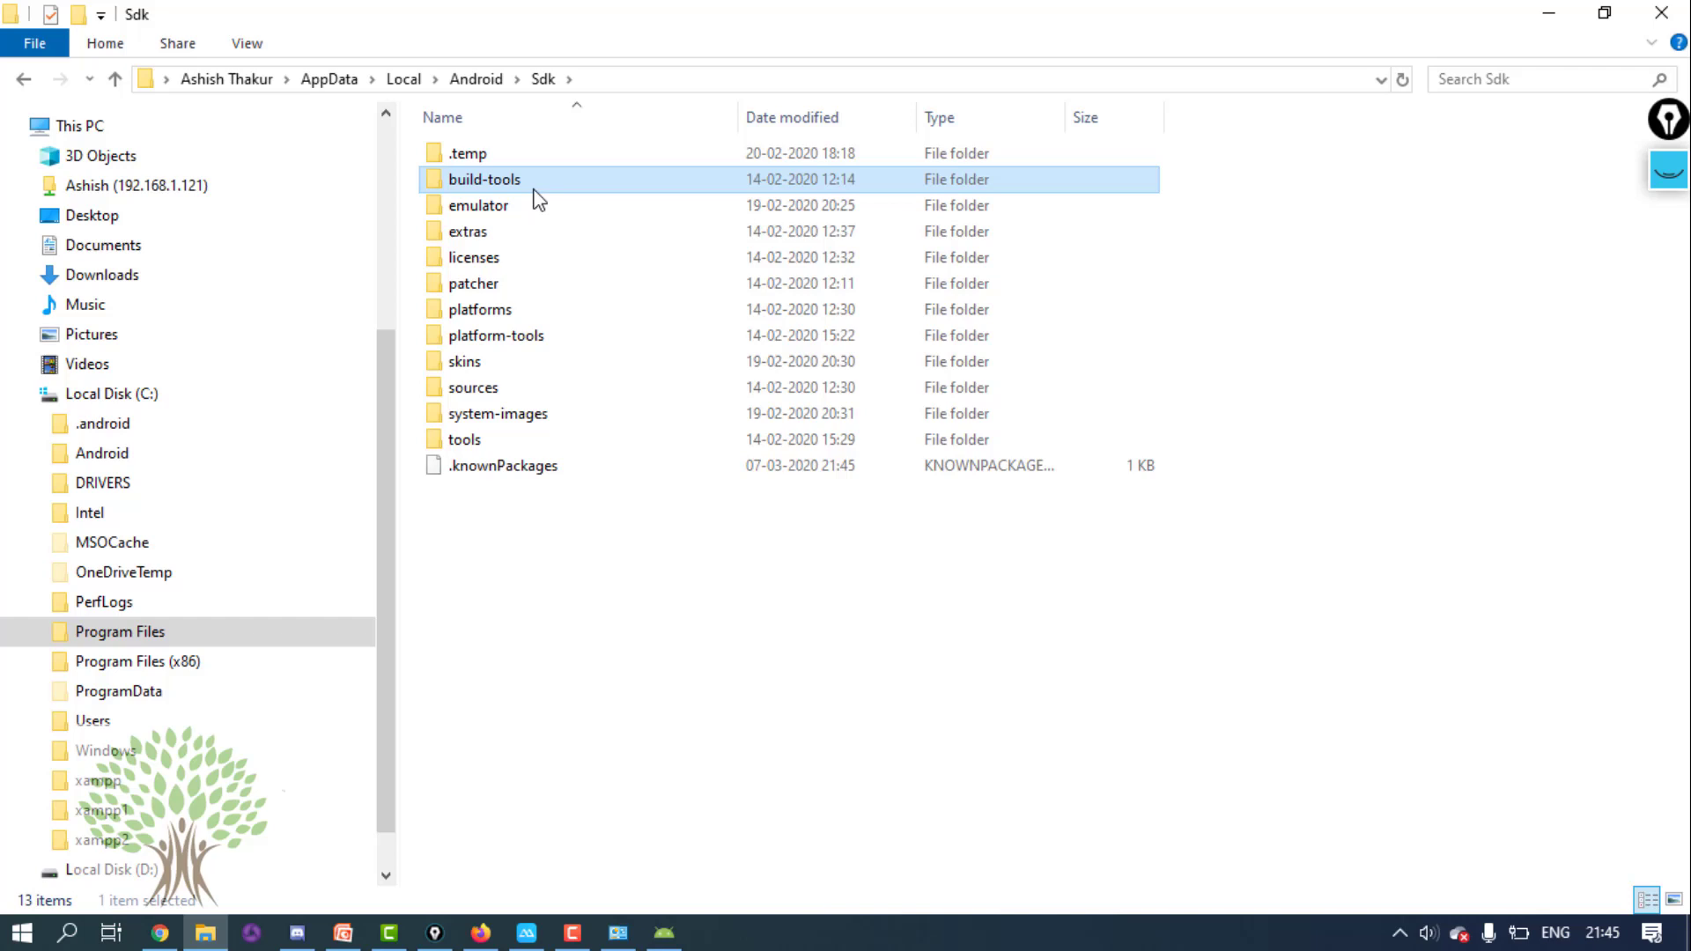
left_click(500, 315, "ctrl")
left_click(510, 340, "ctrl")
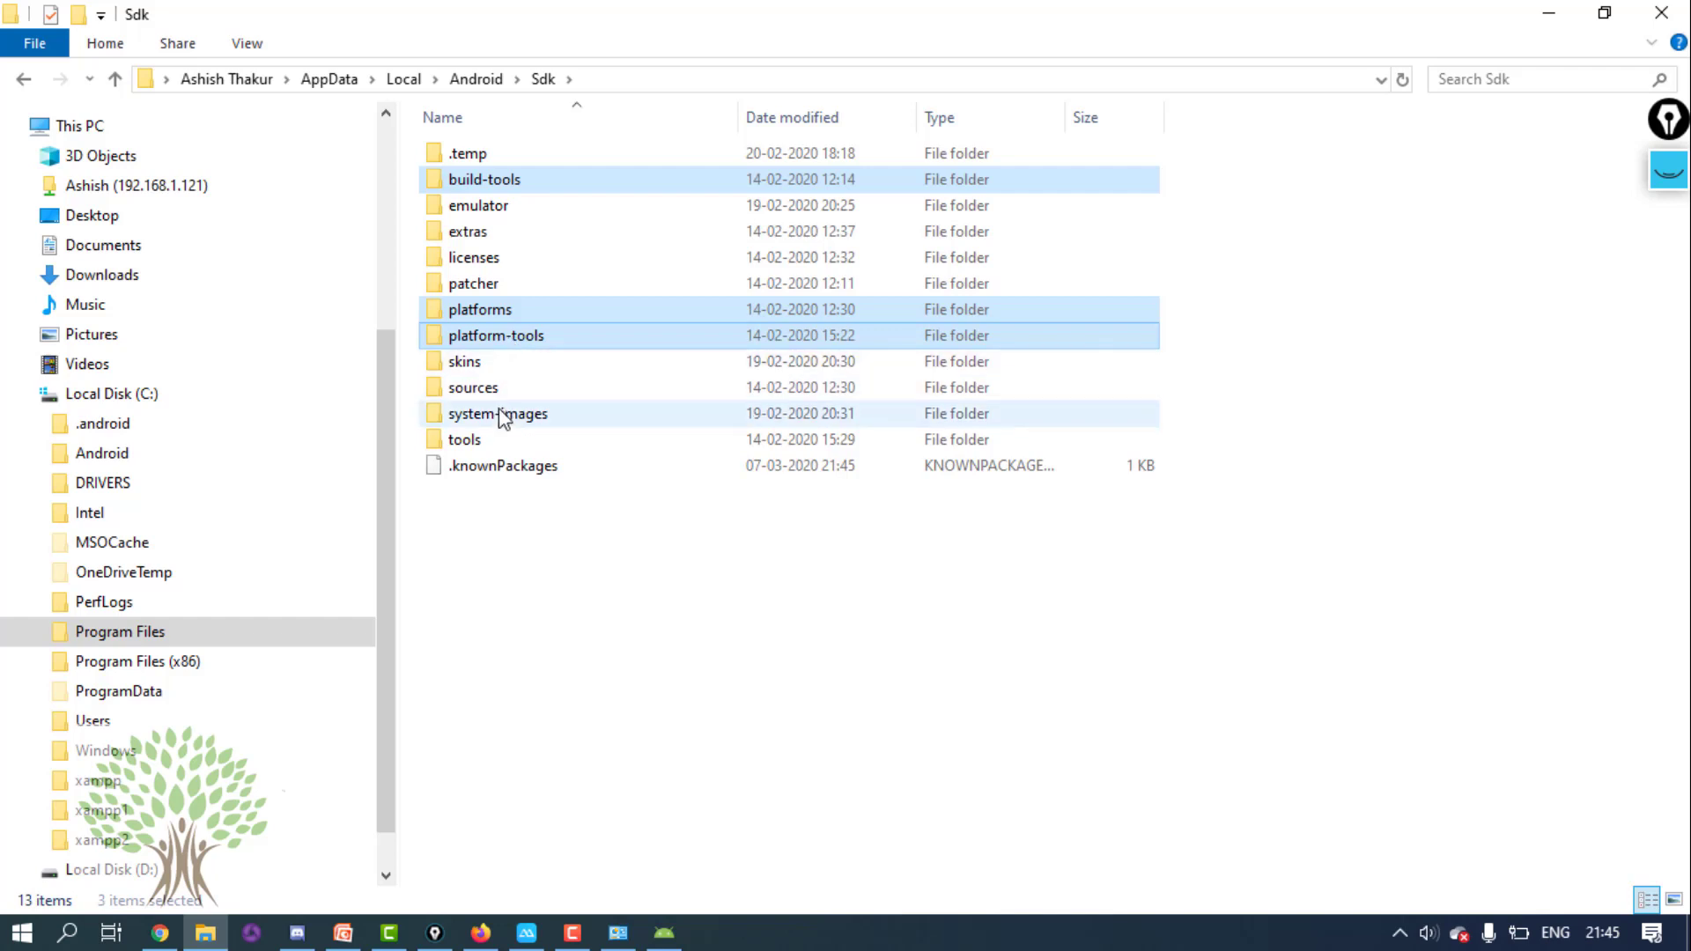
left_click(493, 440, "ctrl")
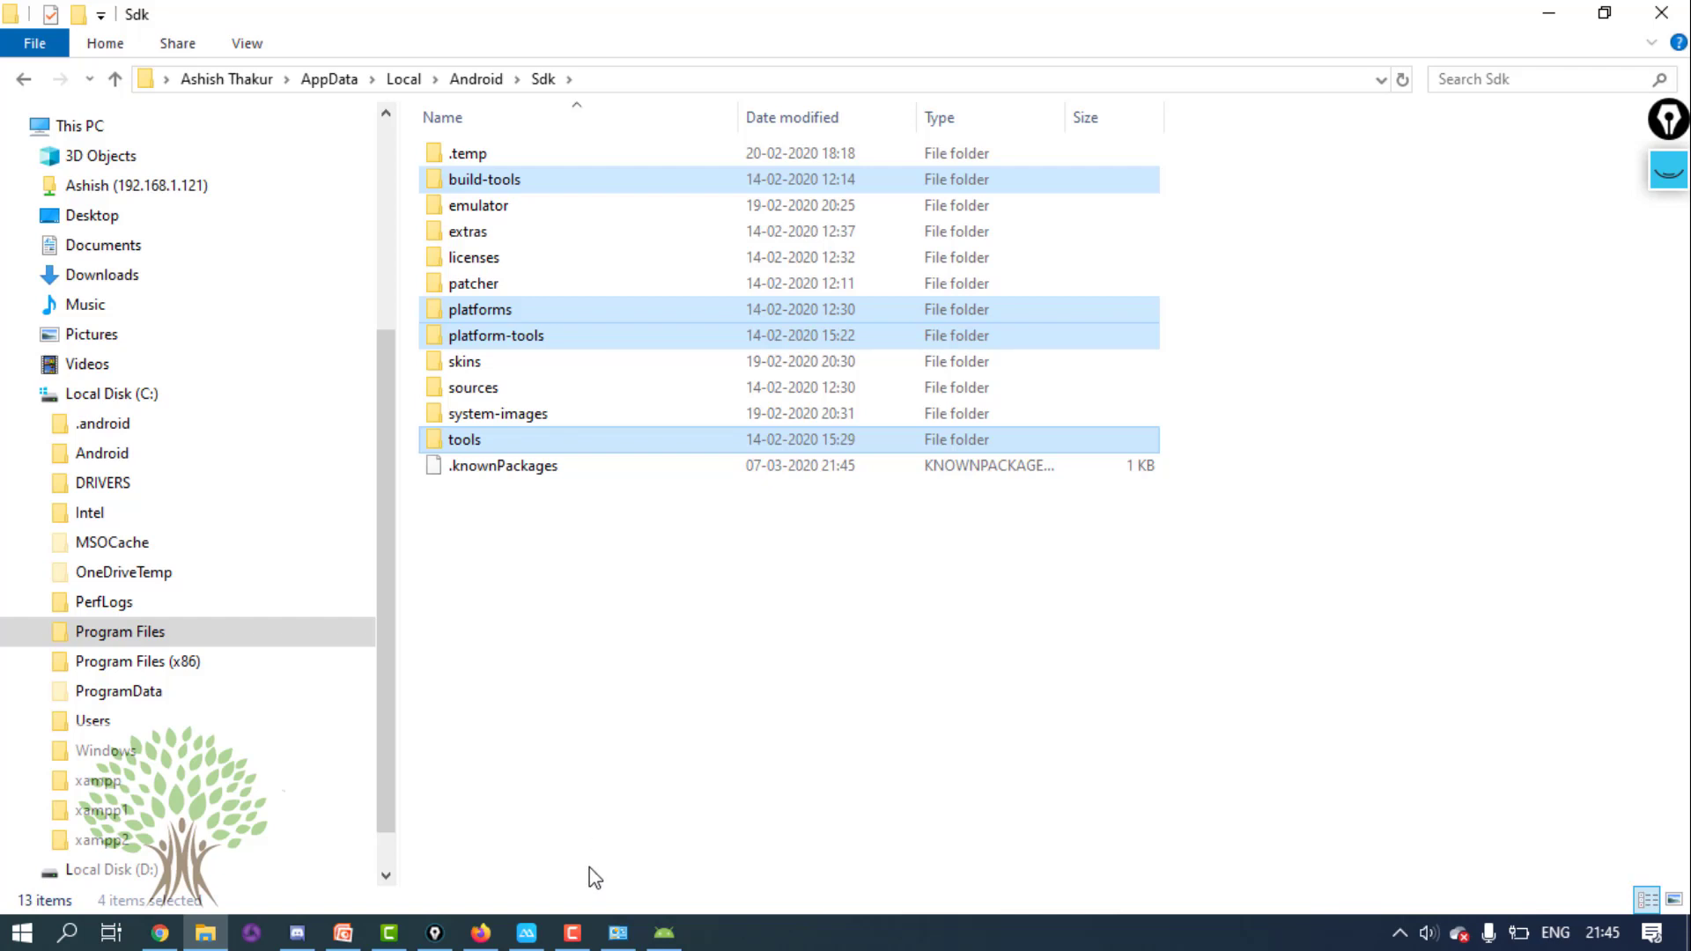
left_click(572, 933)
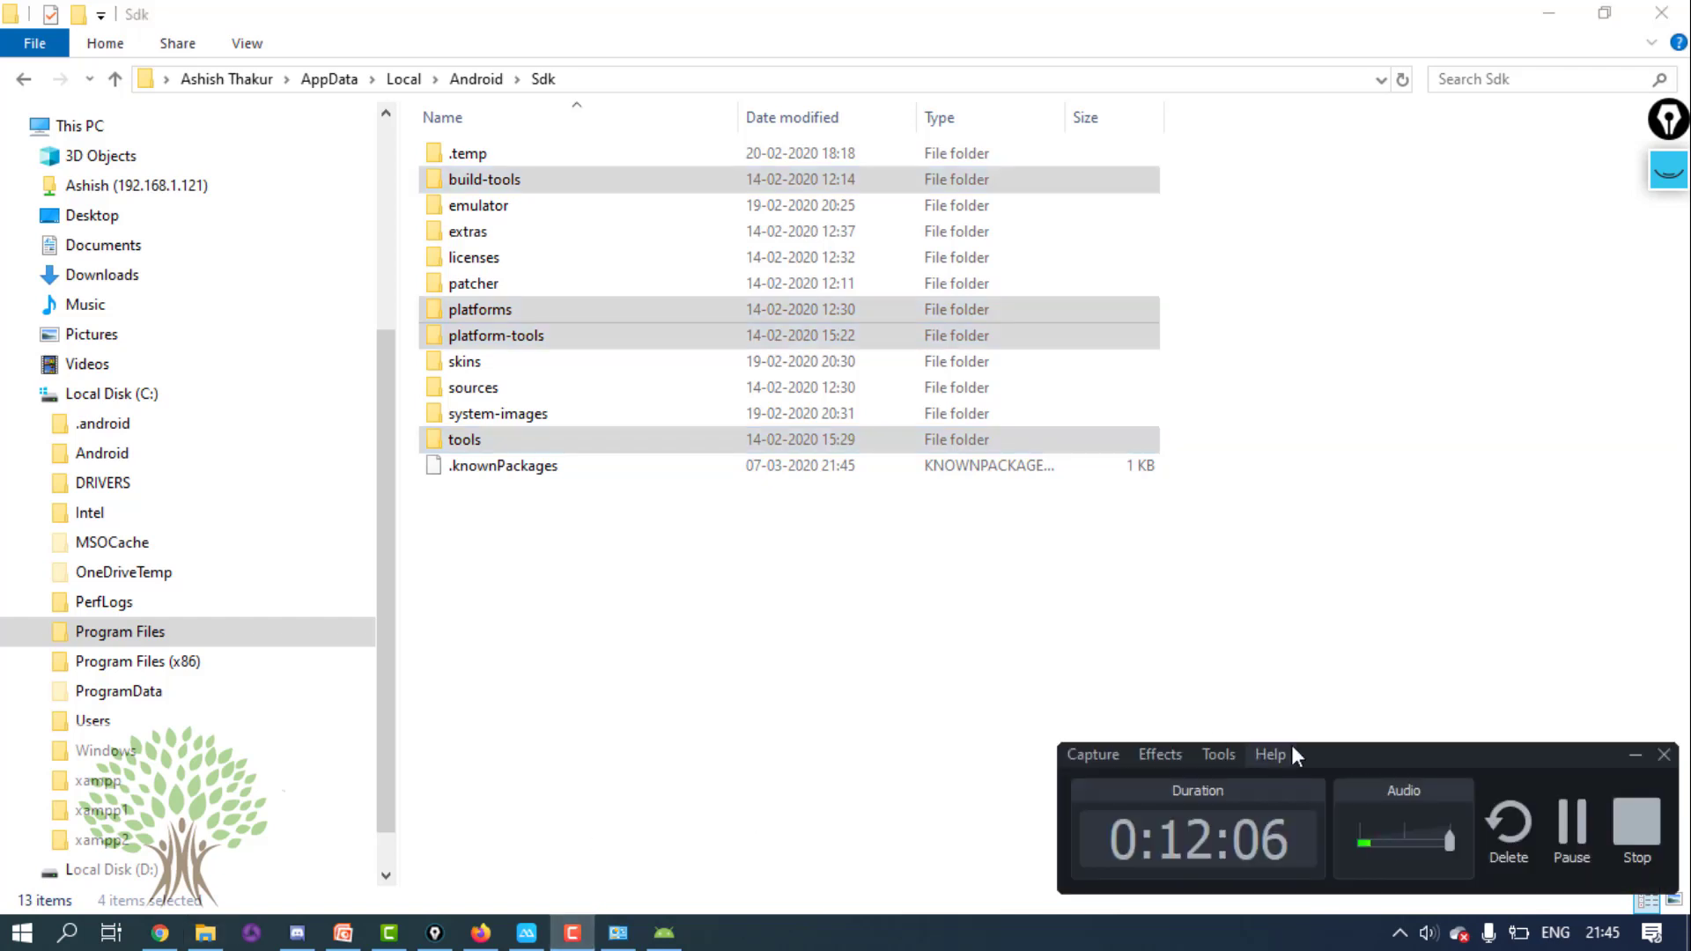
left_click(1572, 828)
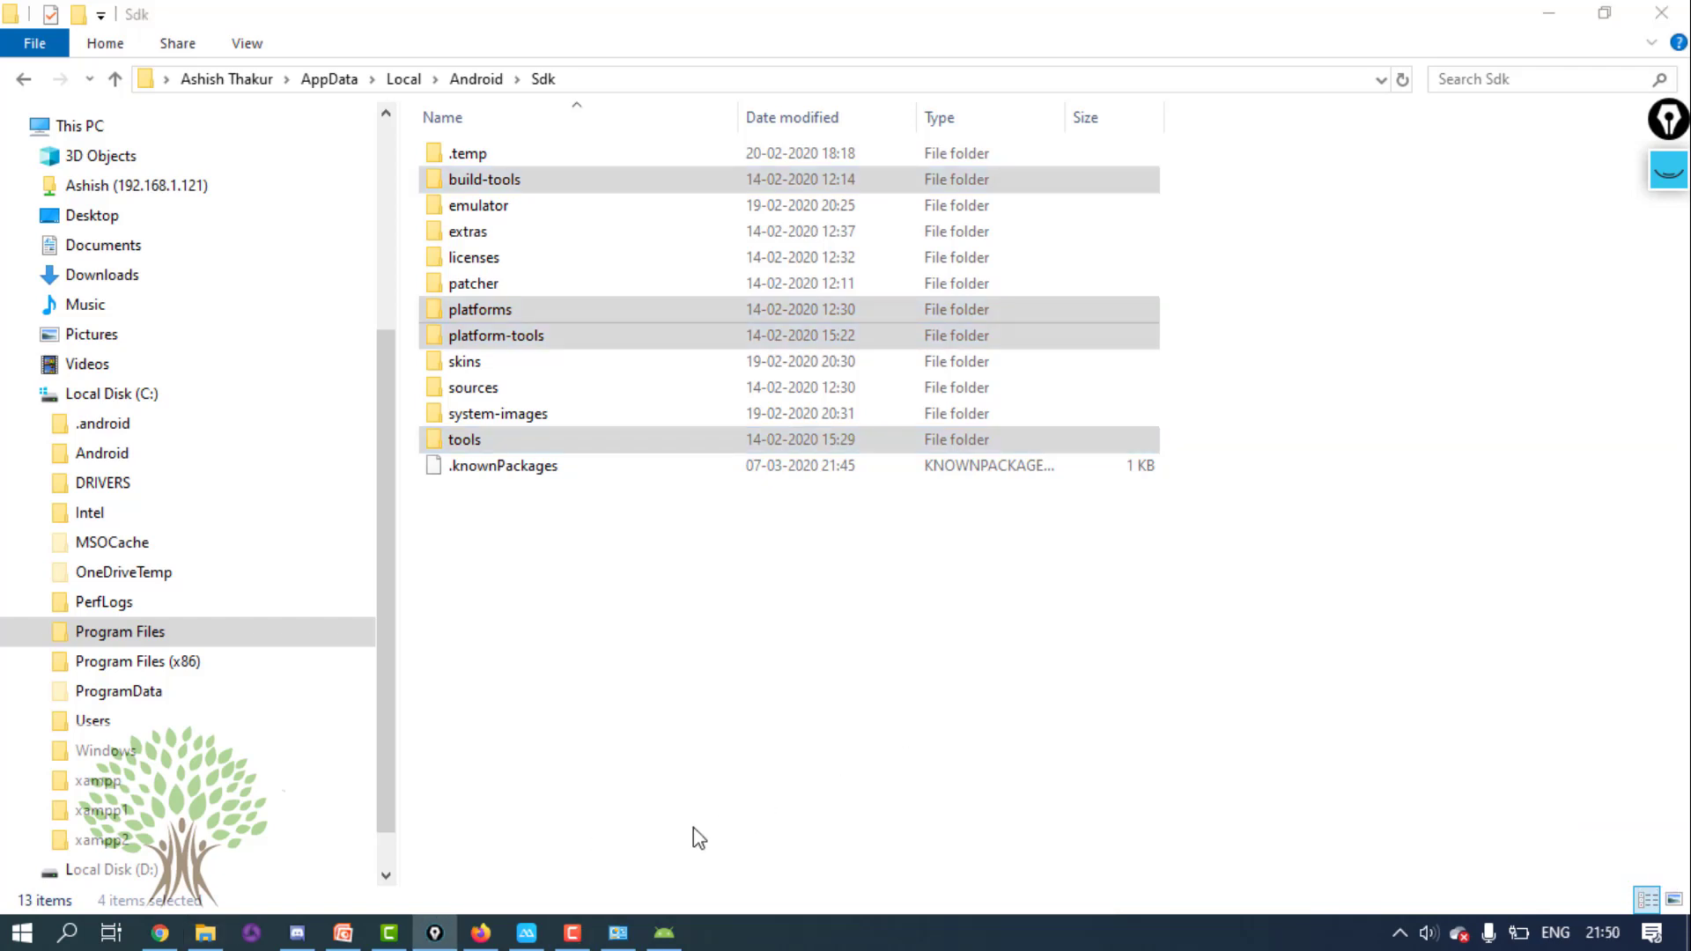
- Return to Android Studio, compare the SDK Tools and SDK Platforms lists, and highlight the Android R Preview, 10.0 (Q) and 6.0 (Marshmallow) platforms
left_click(667, 936)
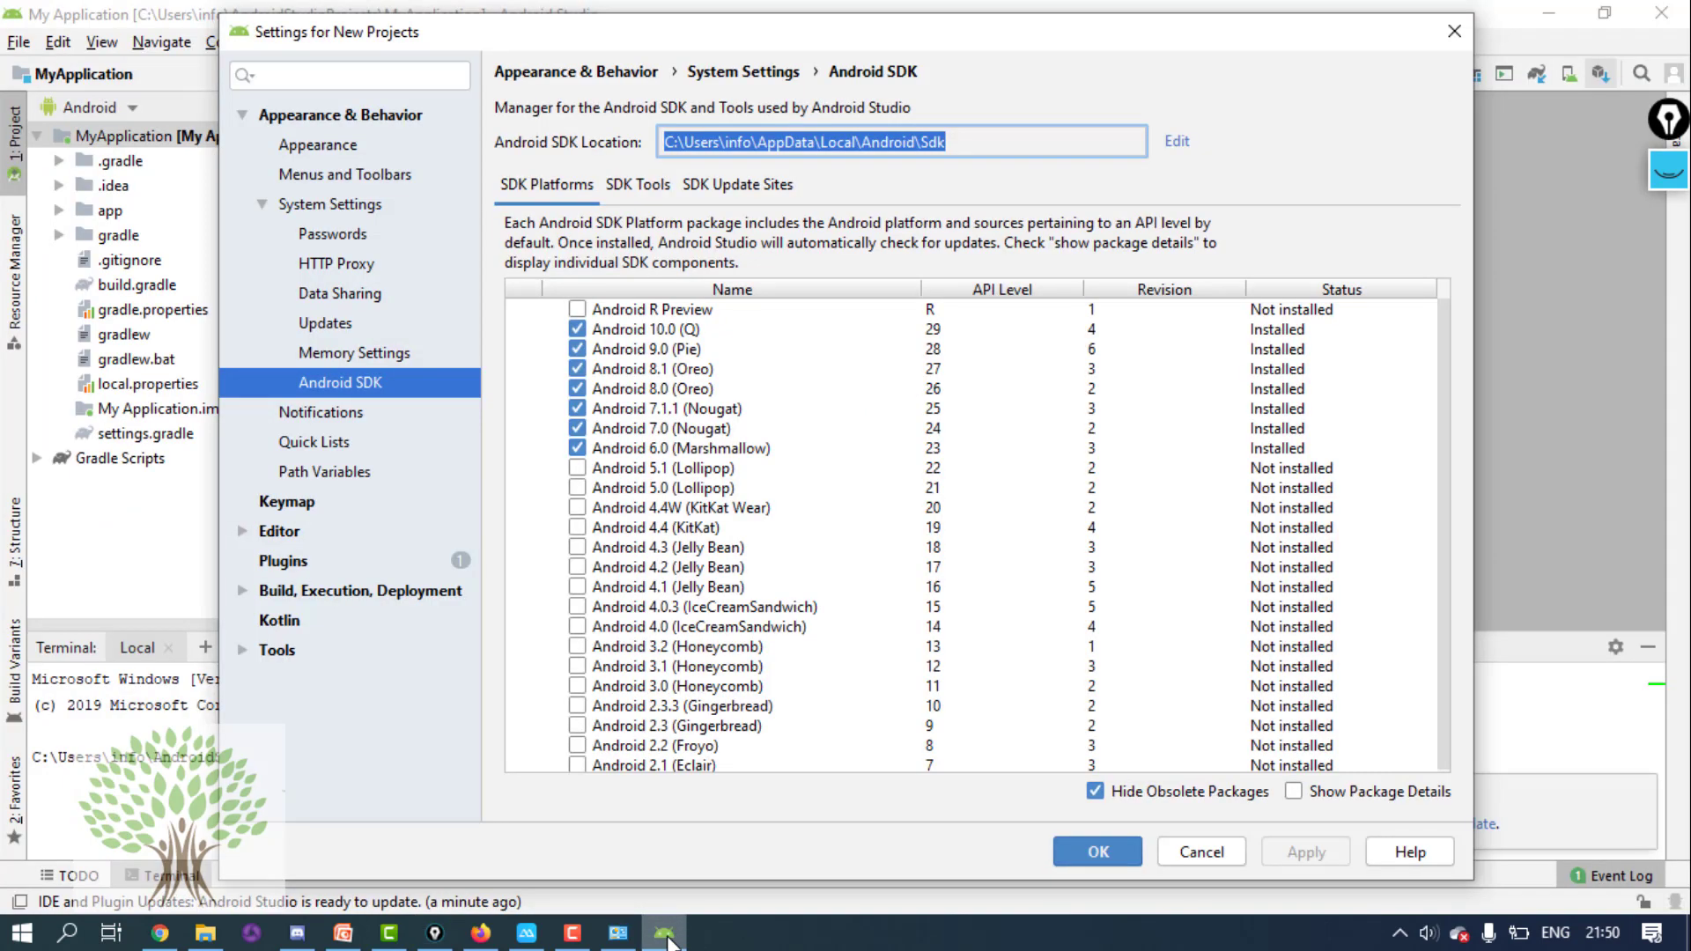
left_click(529, 189)
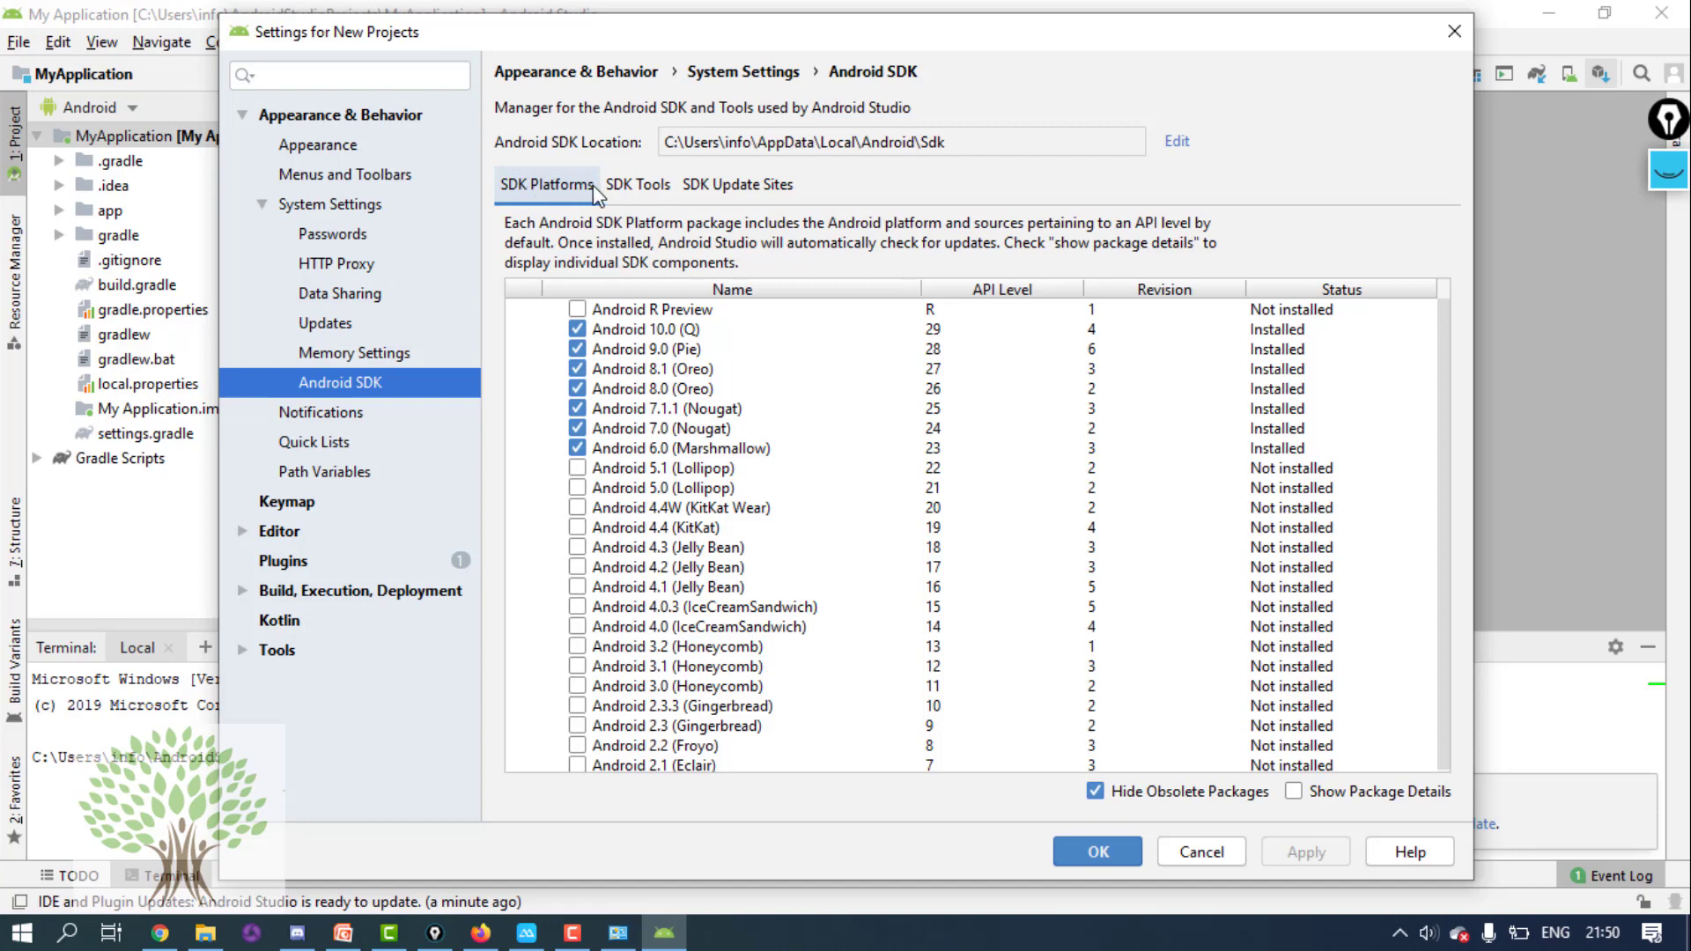
left_click(636, 184)
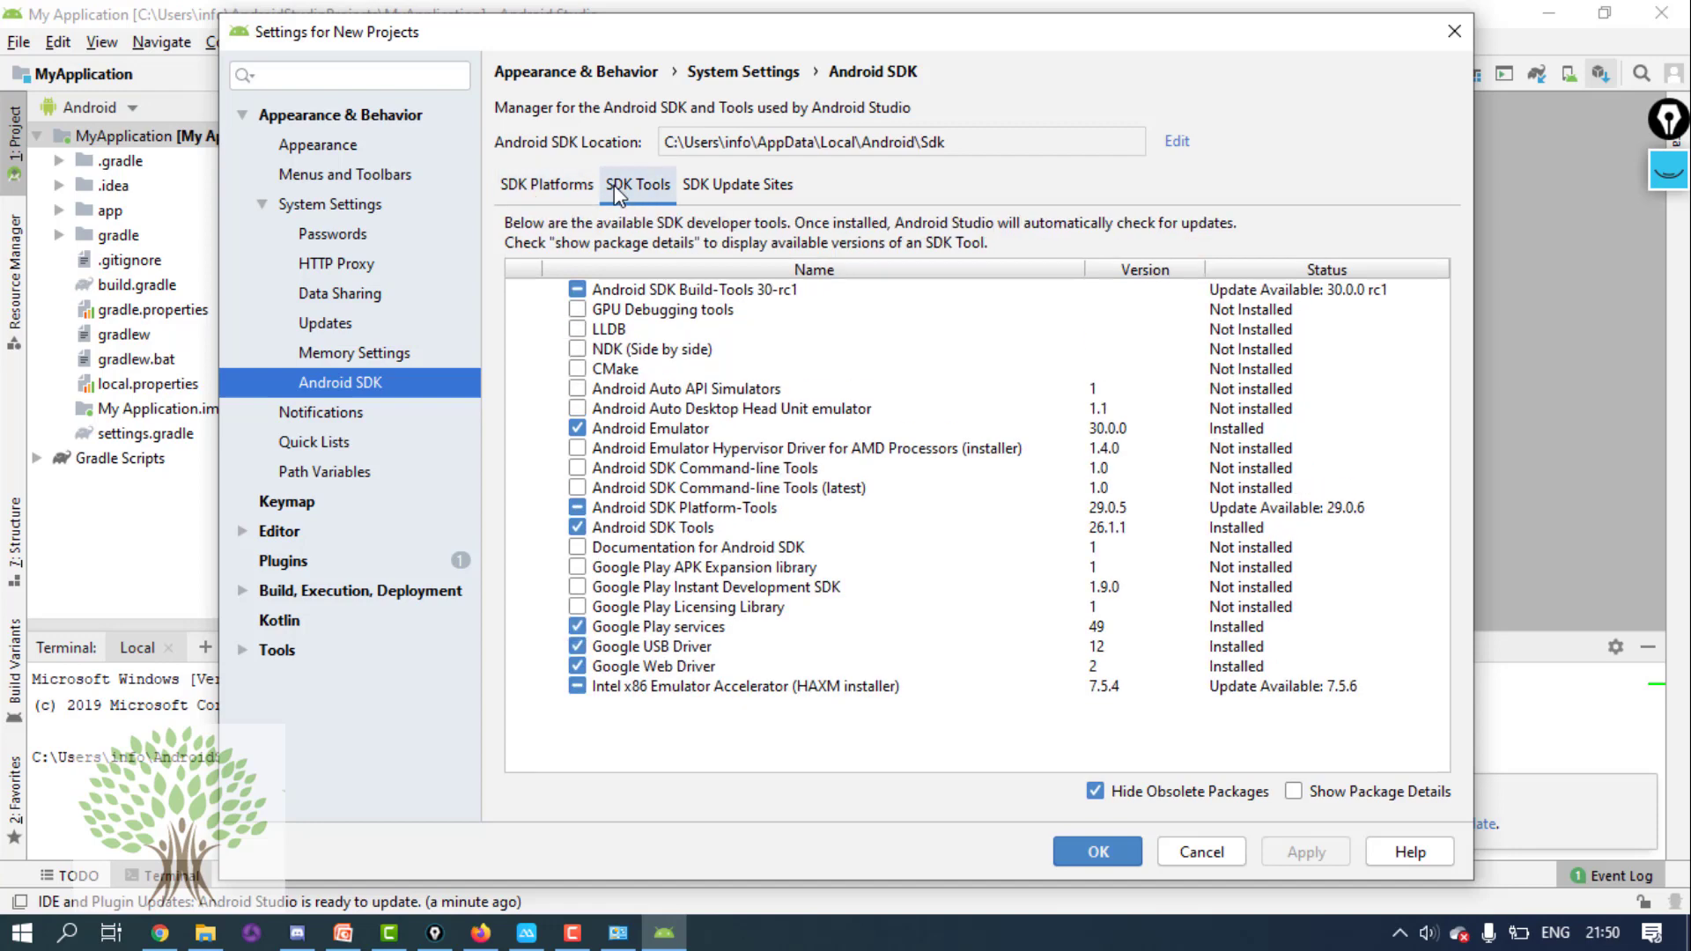
left_click(550, 188)
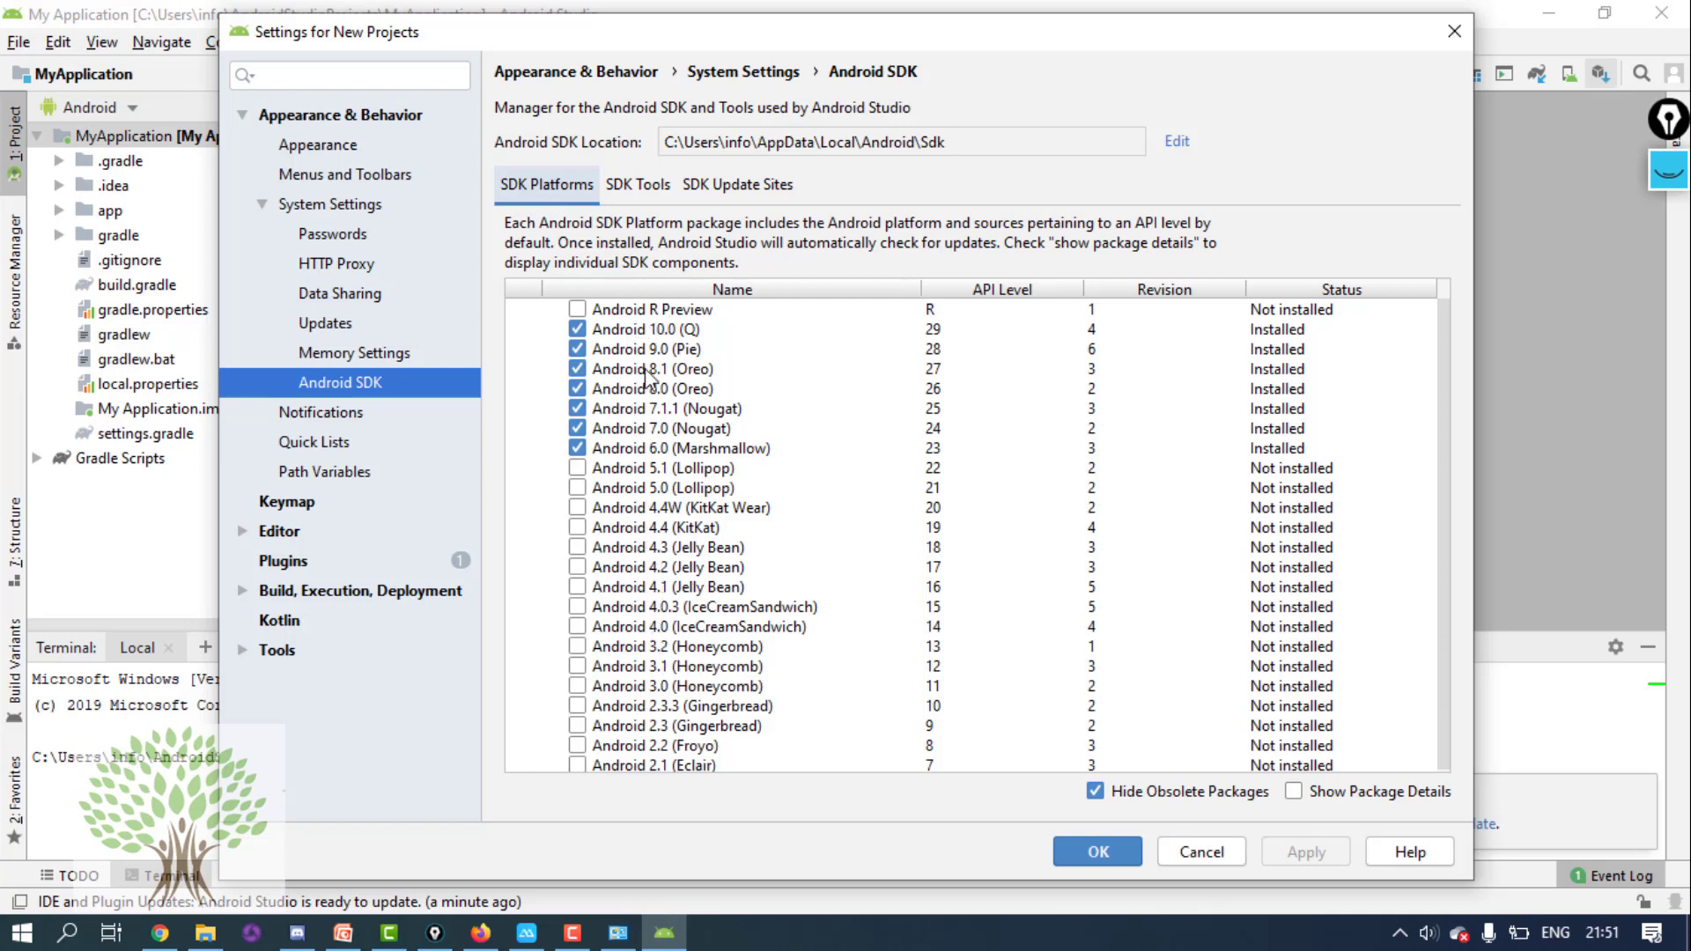
left_click(649, 310)
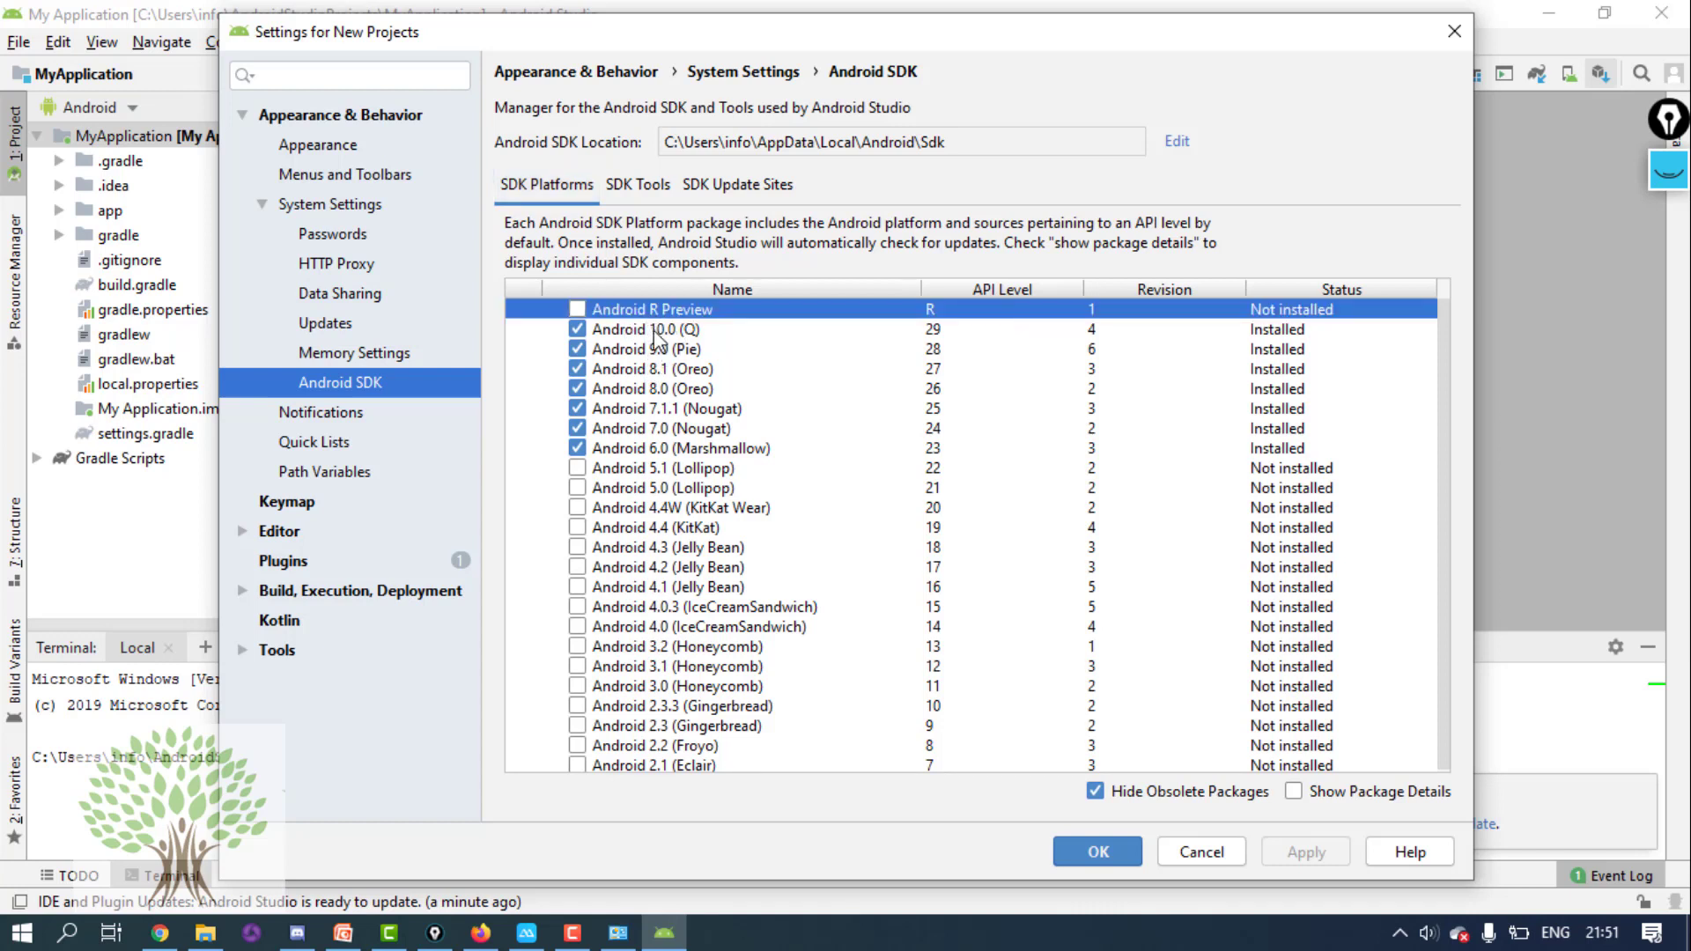
left_click(656, 330)
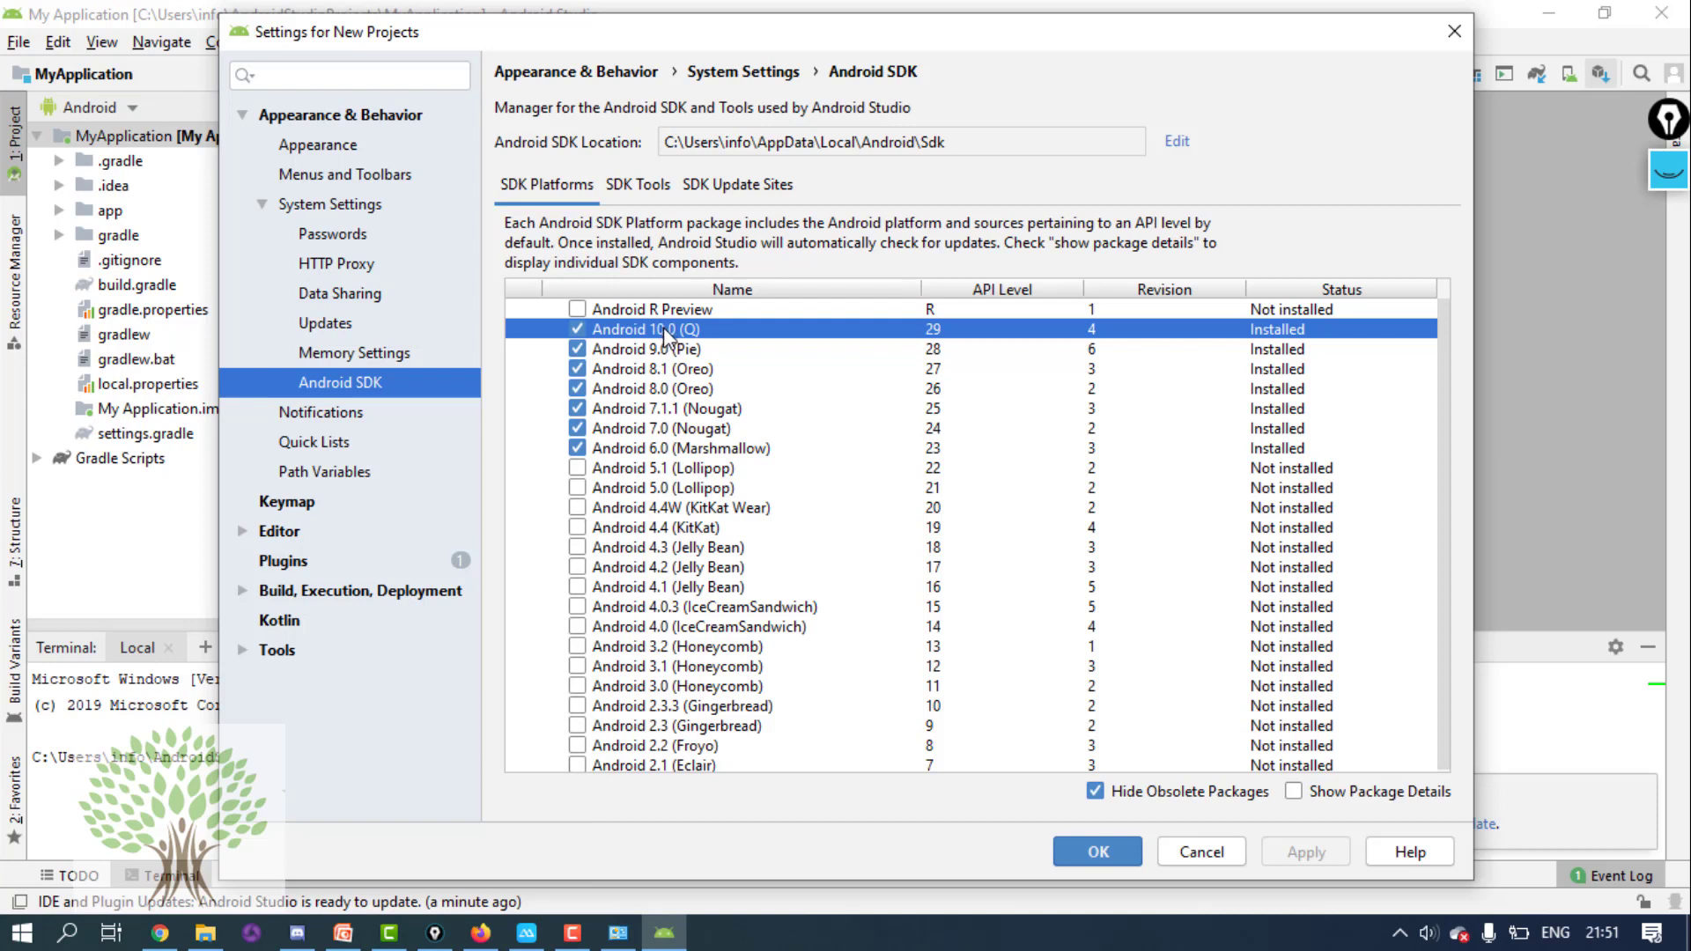
left_click(671, 451)
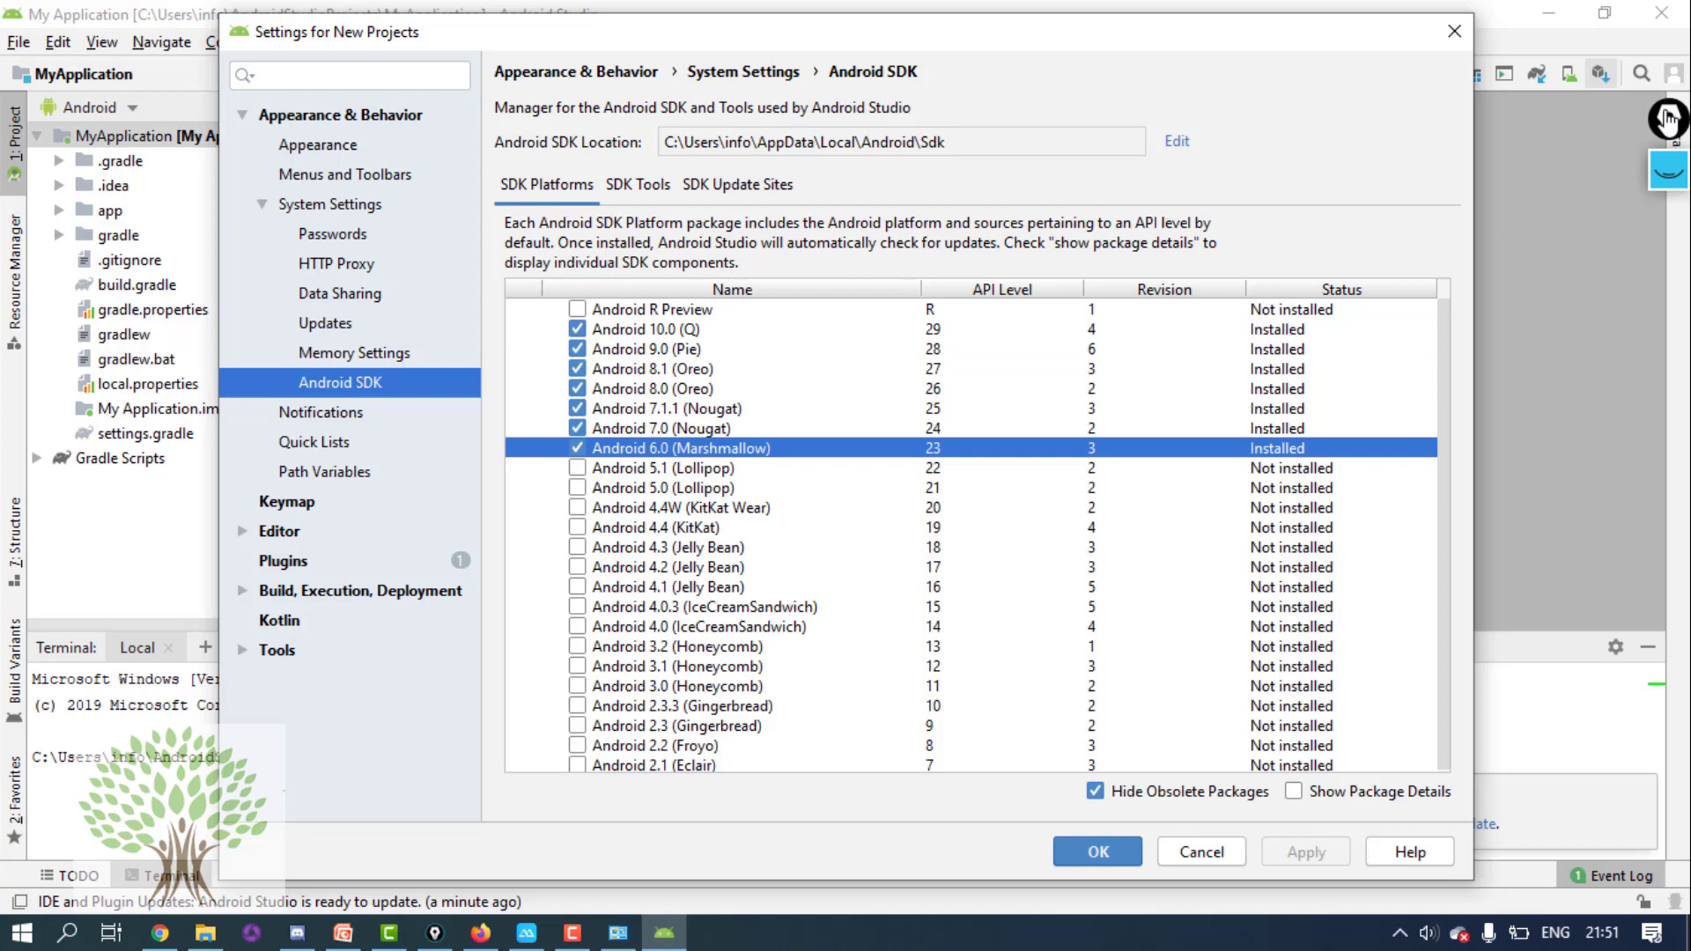
- Annotate the SDK Platforms list with a bracket and check mark beside Android 10.0 to 6.0 and a line along older versions, then hide the annotations
left_click(1667, 172)
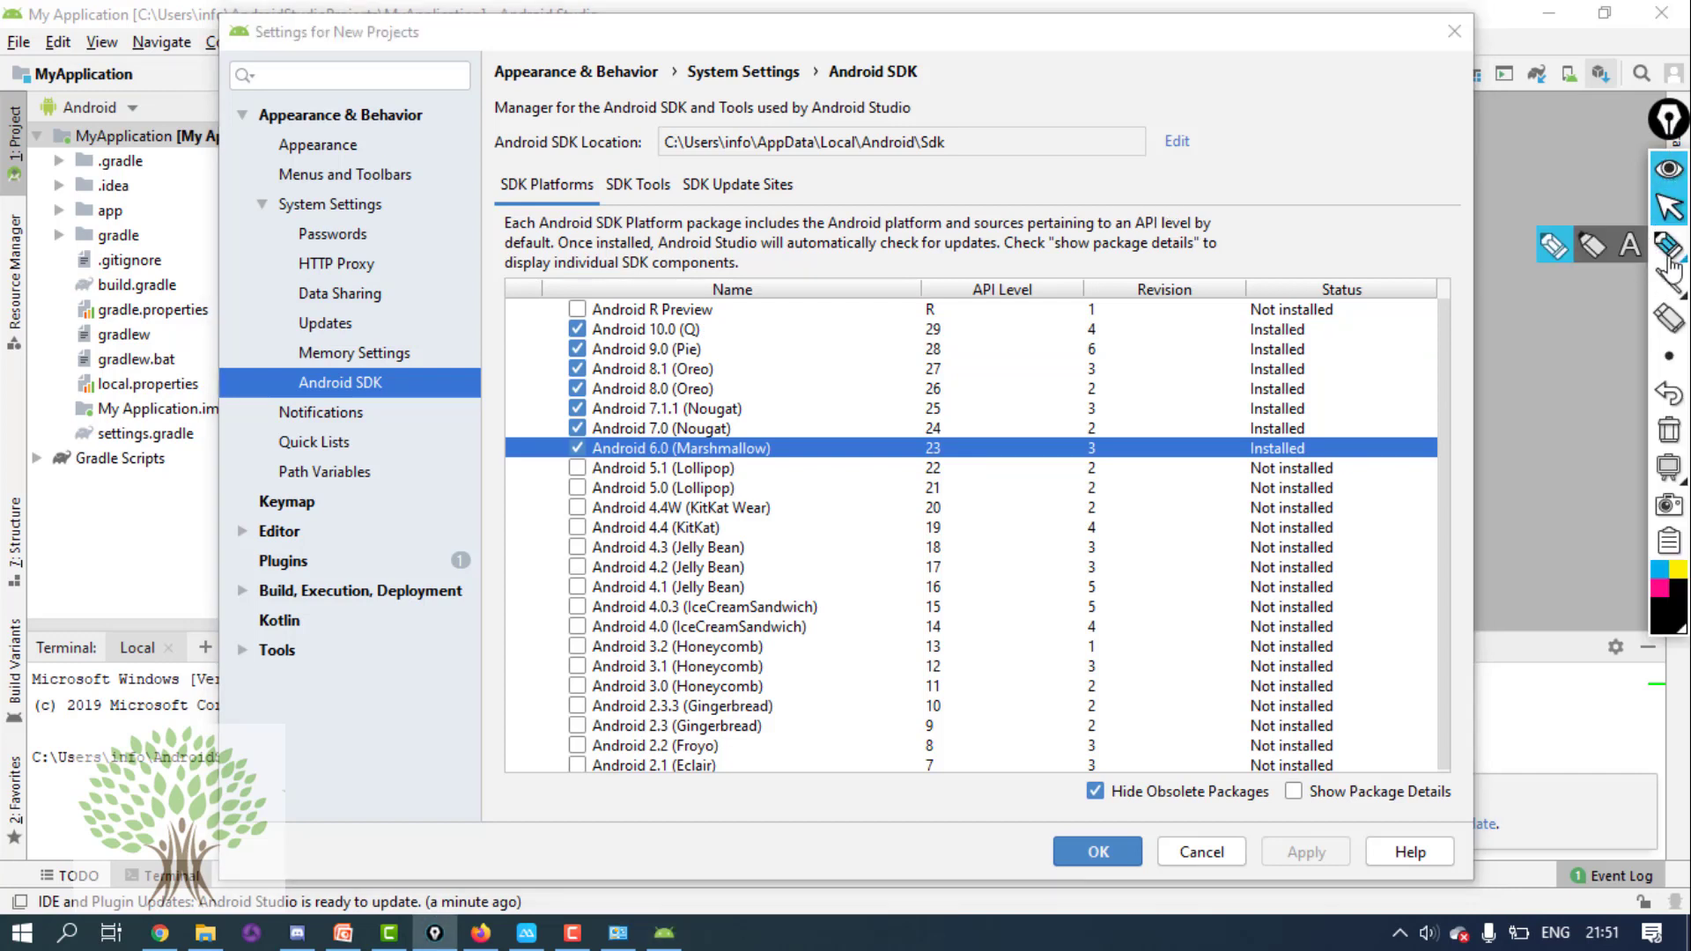
left_click(1667, 247)
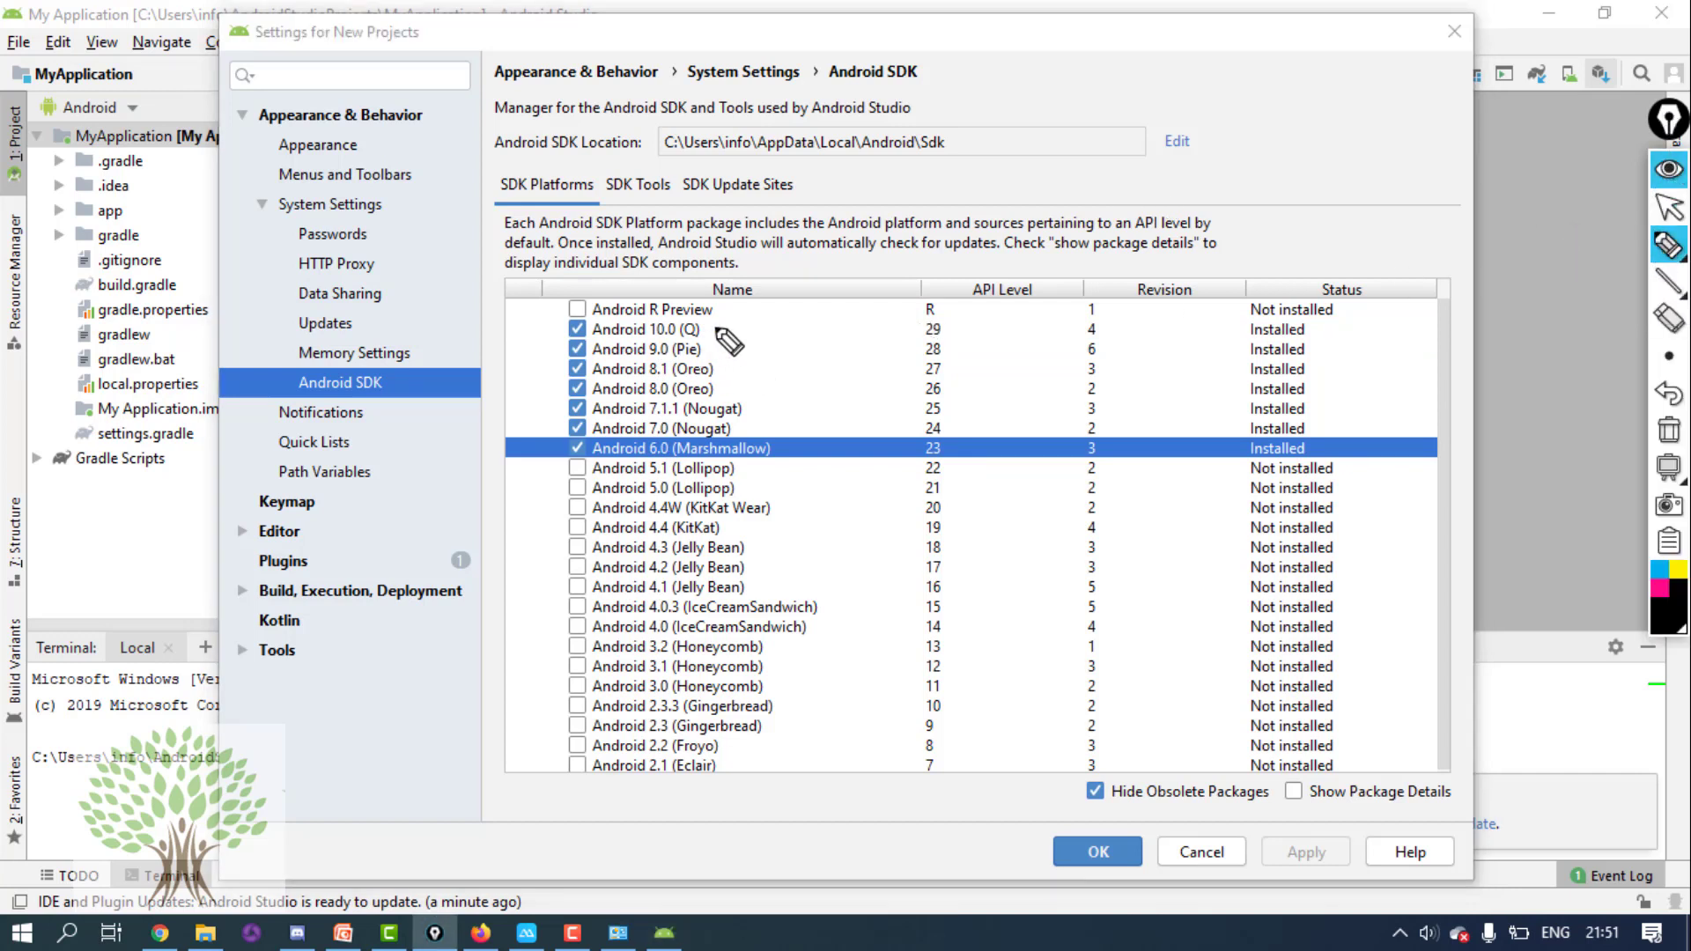
mouse_move(713, 327)
left_mouse_down()
mouse_move(795, 413)
mouse_move(765, 472)
left_mouse_up()
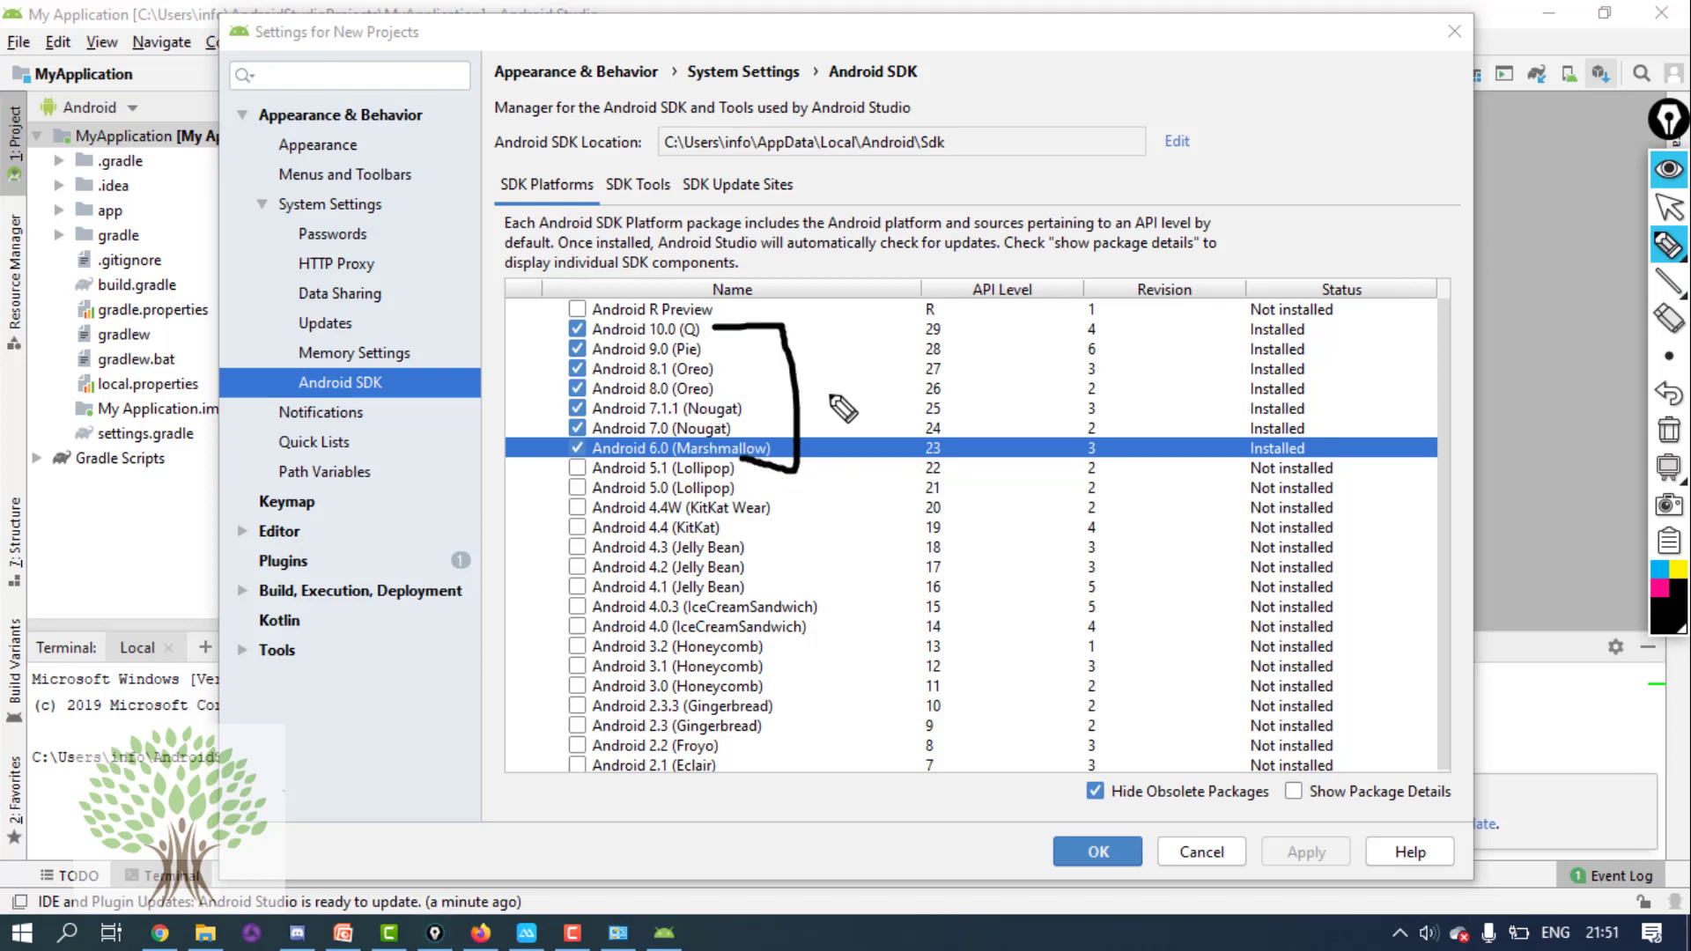
left_click(814, 343)
left_click_drag(811, 342, 868, 318)
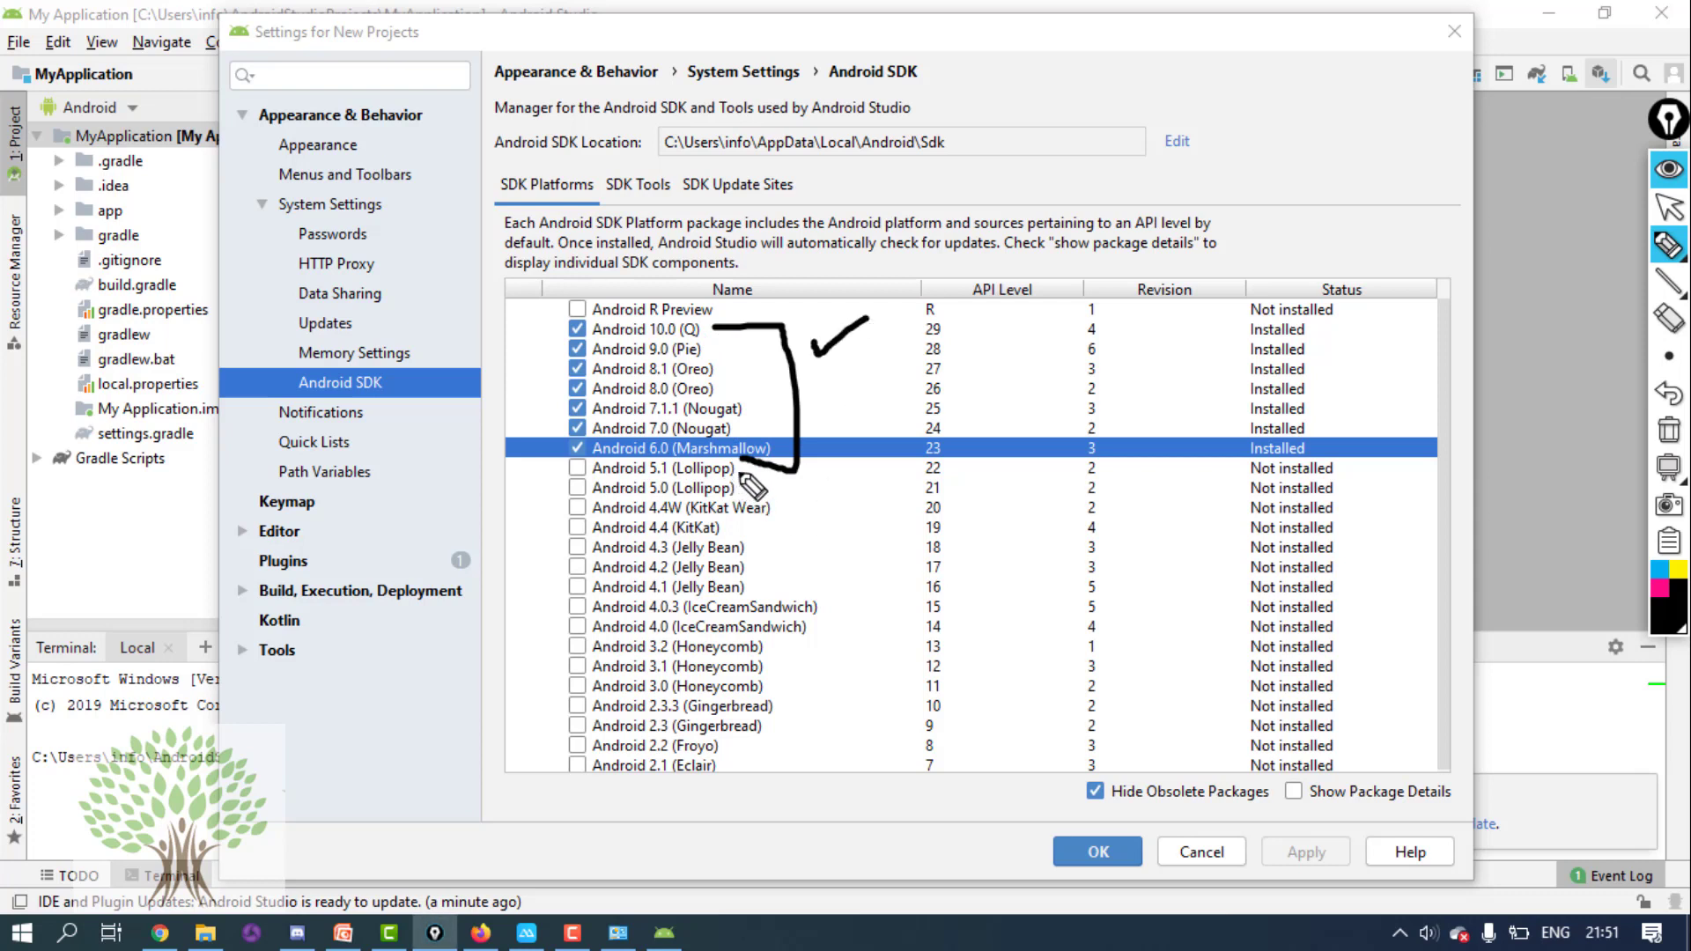
left_click_drag(738, 473, 745, 693)
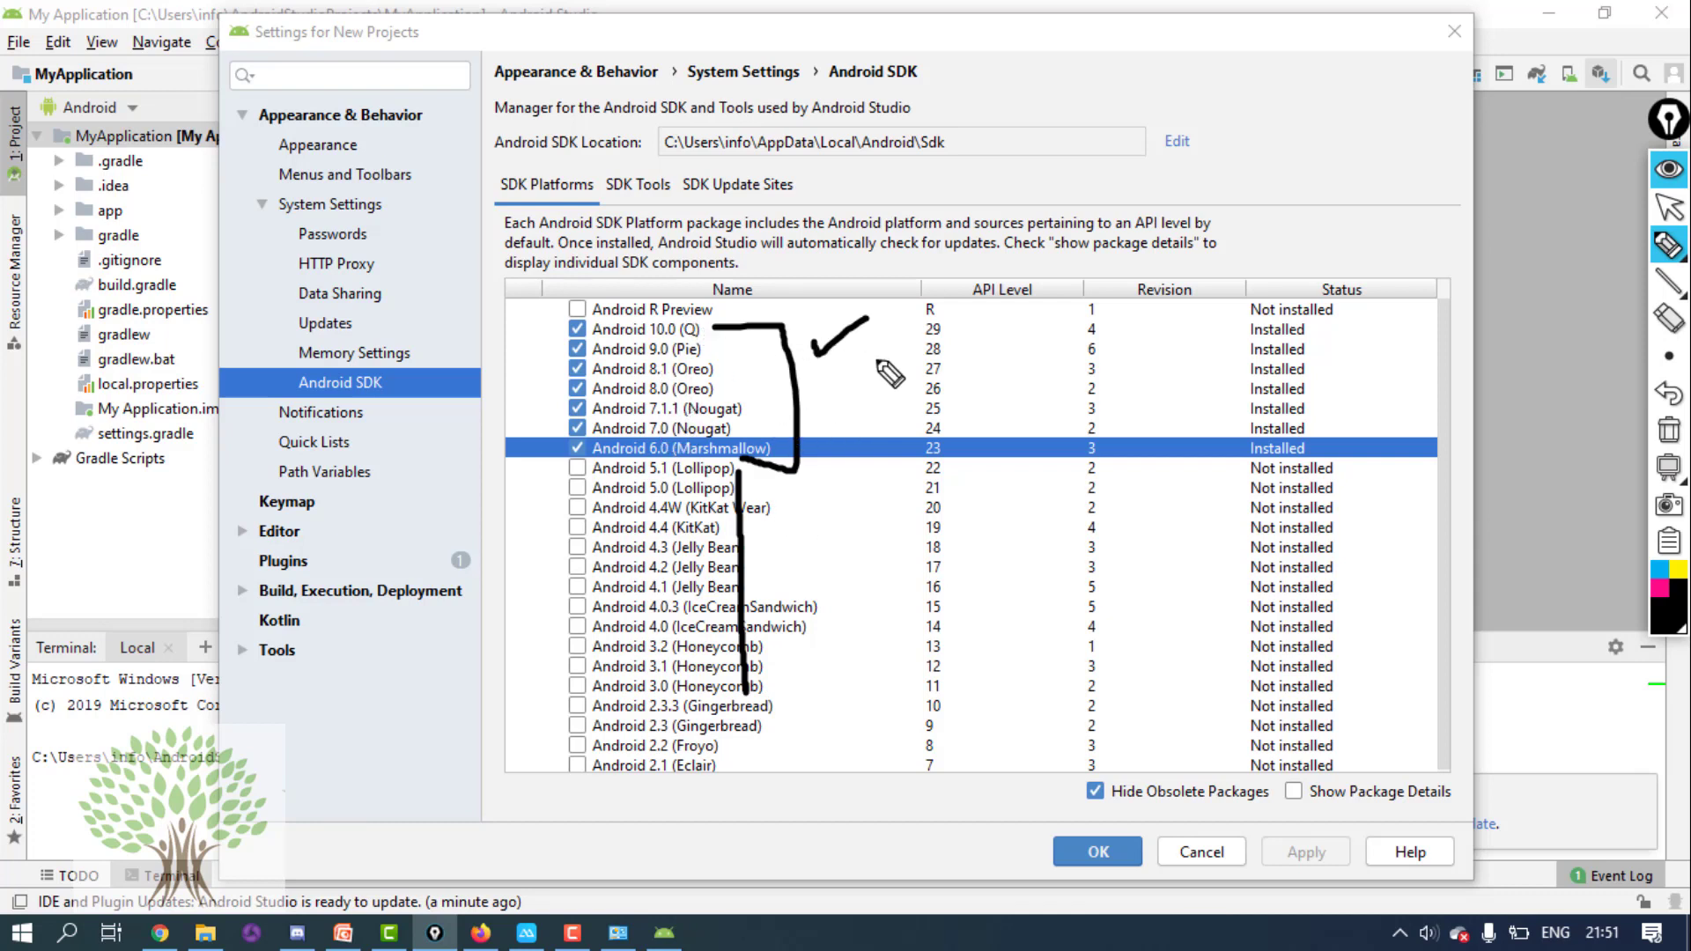
left_click(1668, 170)
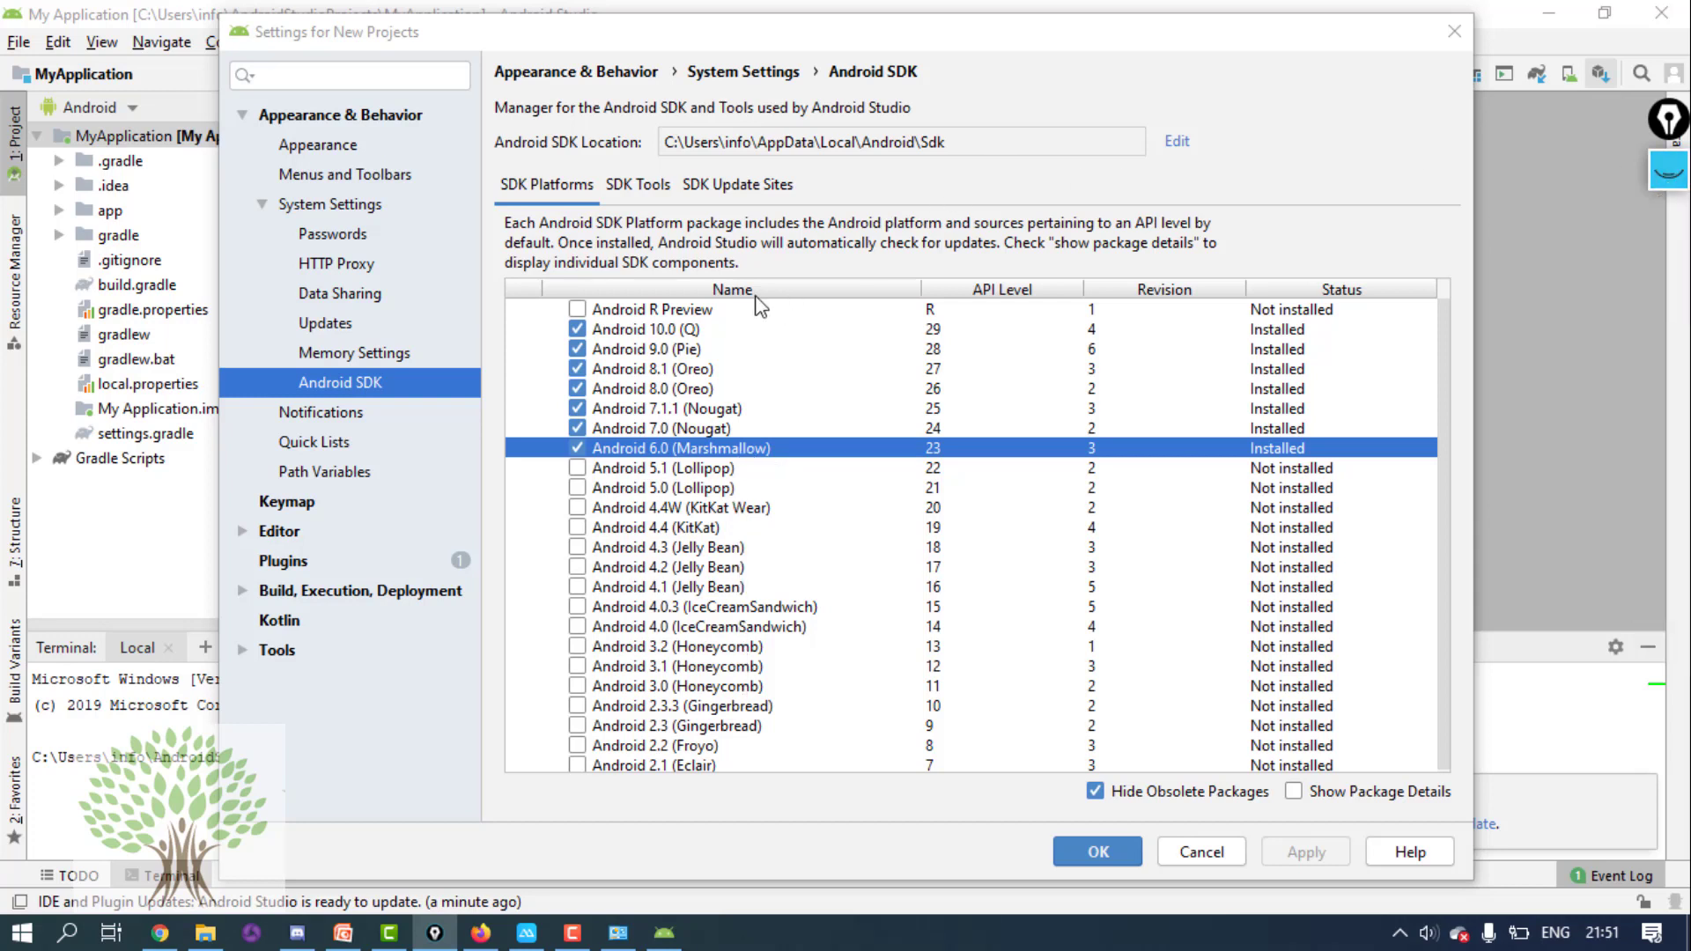
- Examine the API levels of the Android 10.0 (Q), 9.0 (Pie) and 8.1 (Oreo) platforms by highlighting their rows
left_click(663, 330)
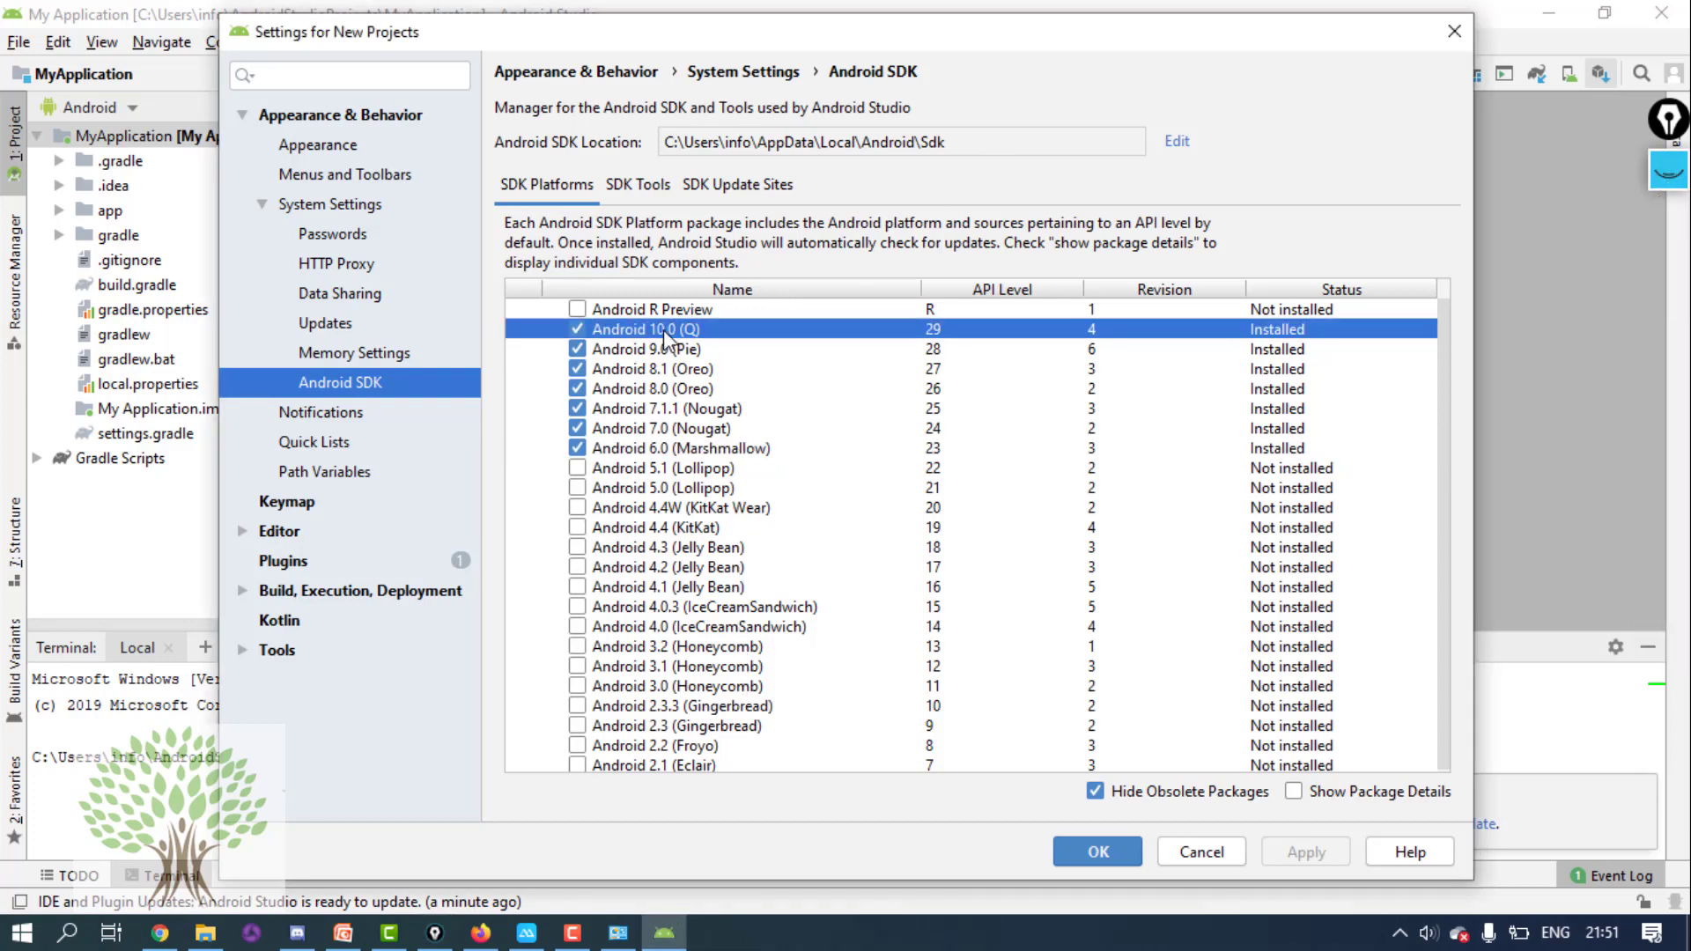
left_click(935, 352)
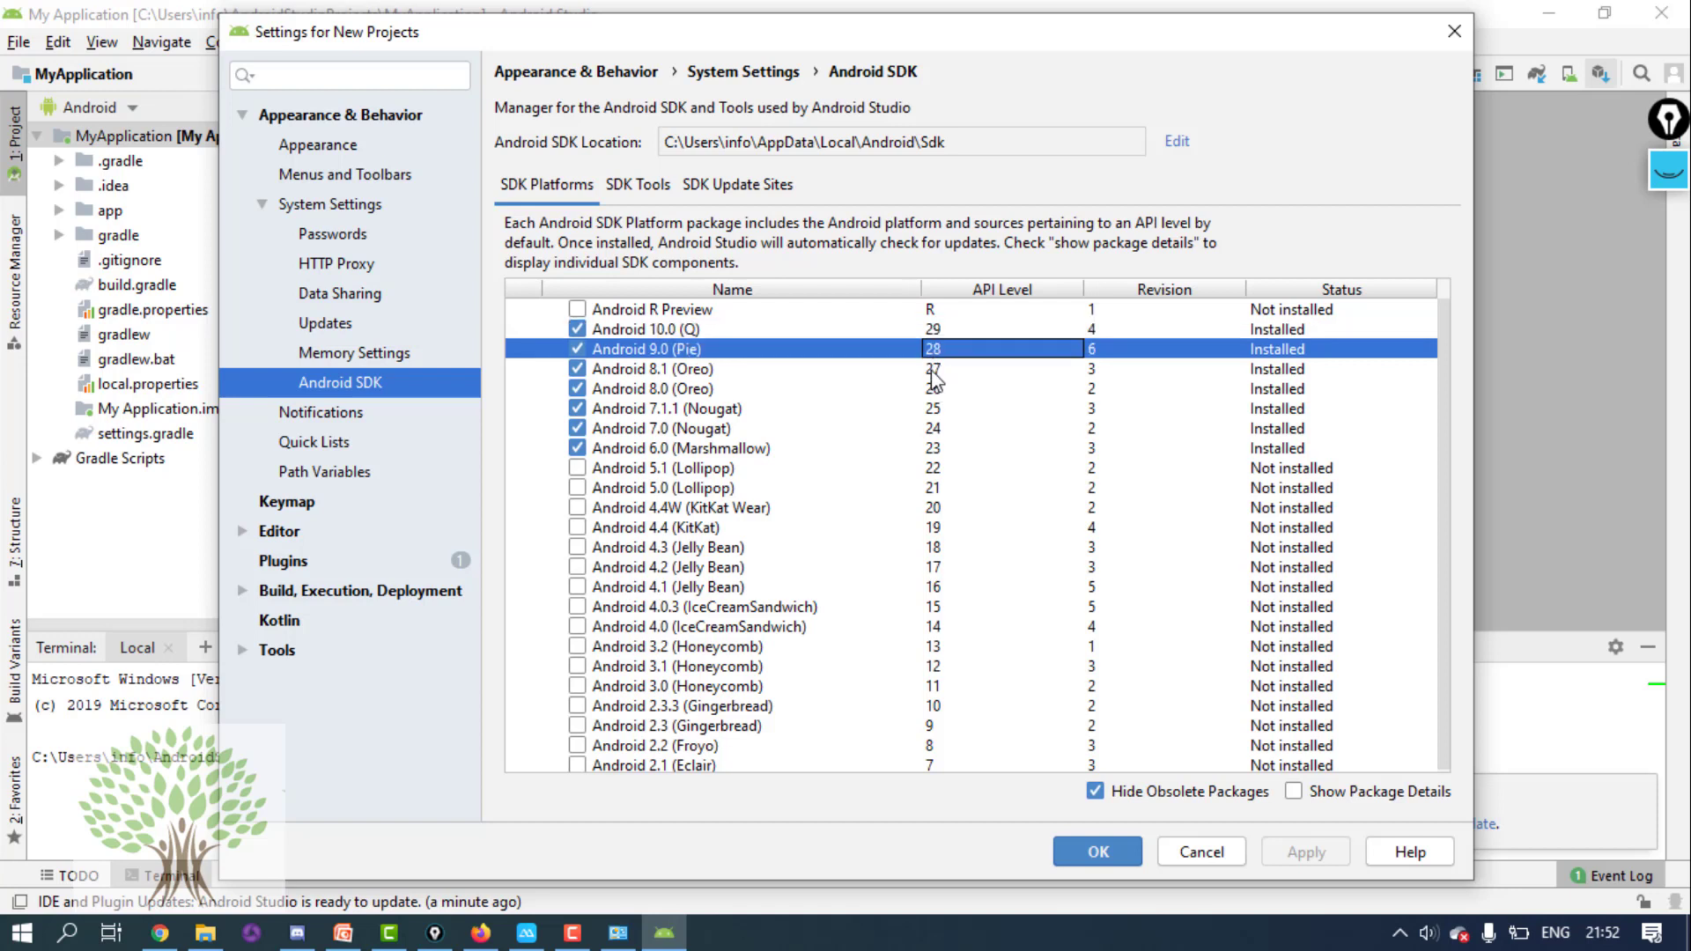
key("Down")
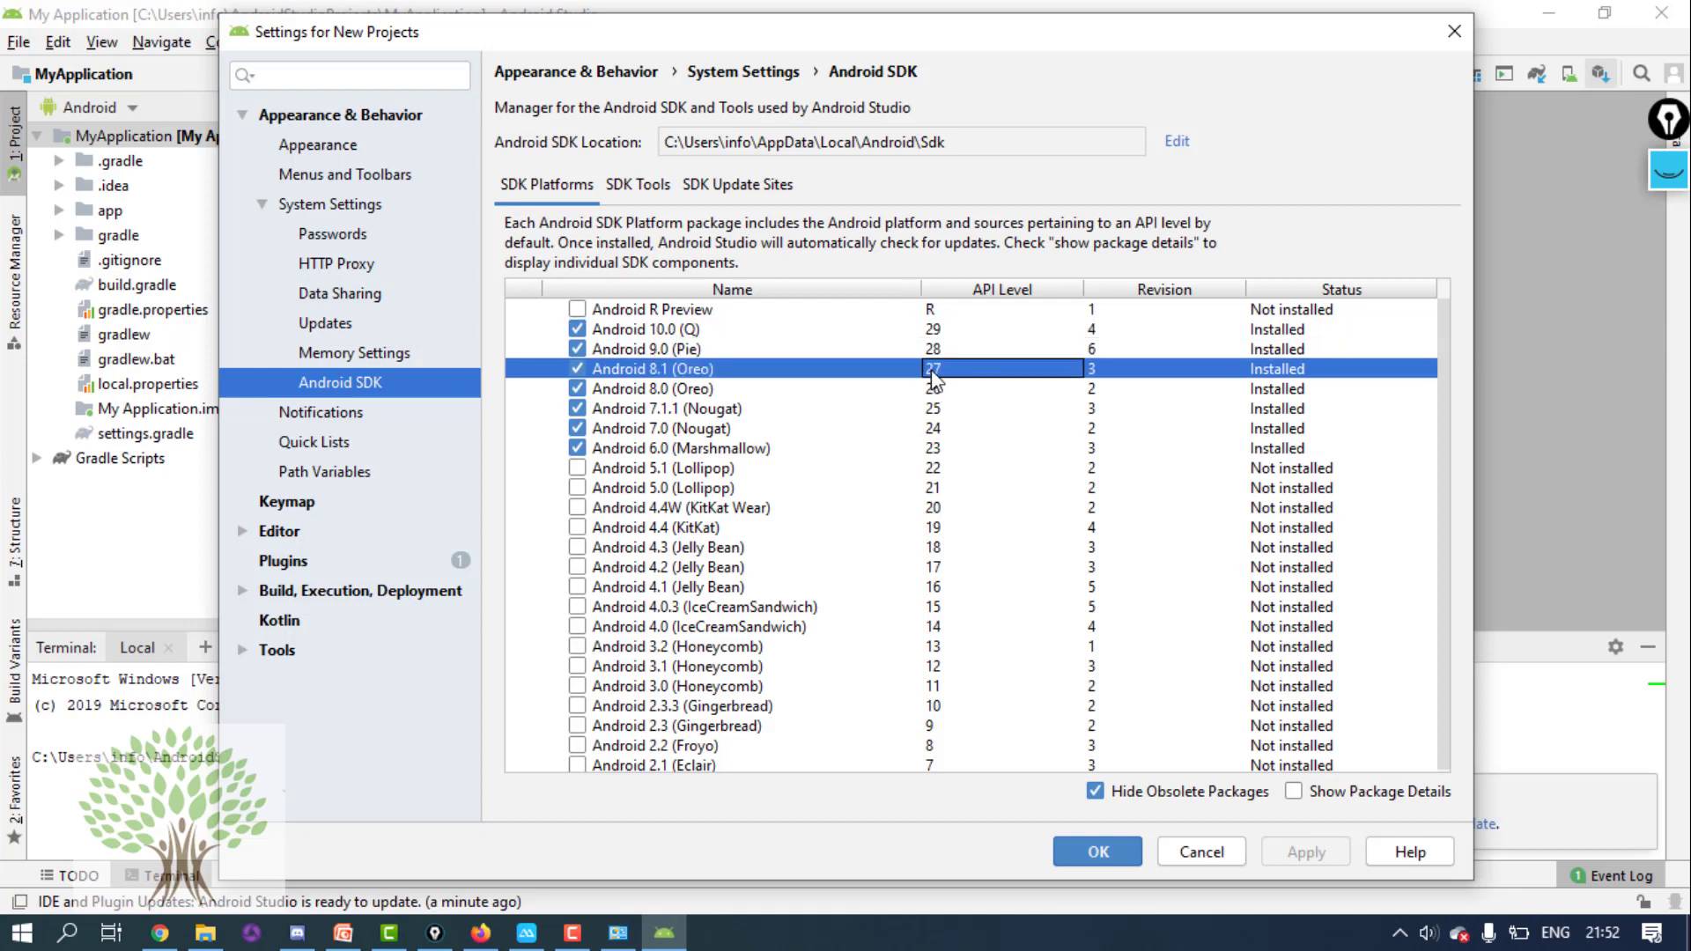
left_click(661, 330)
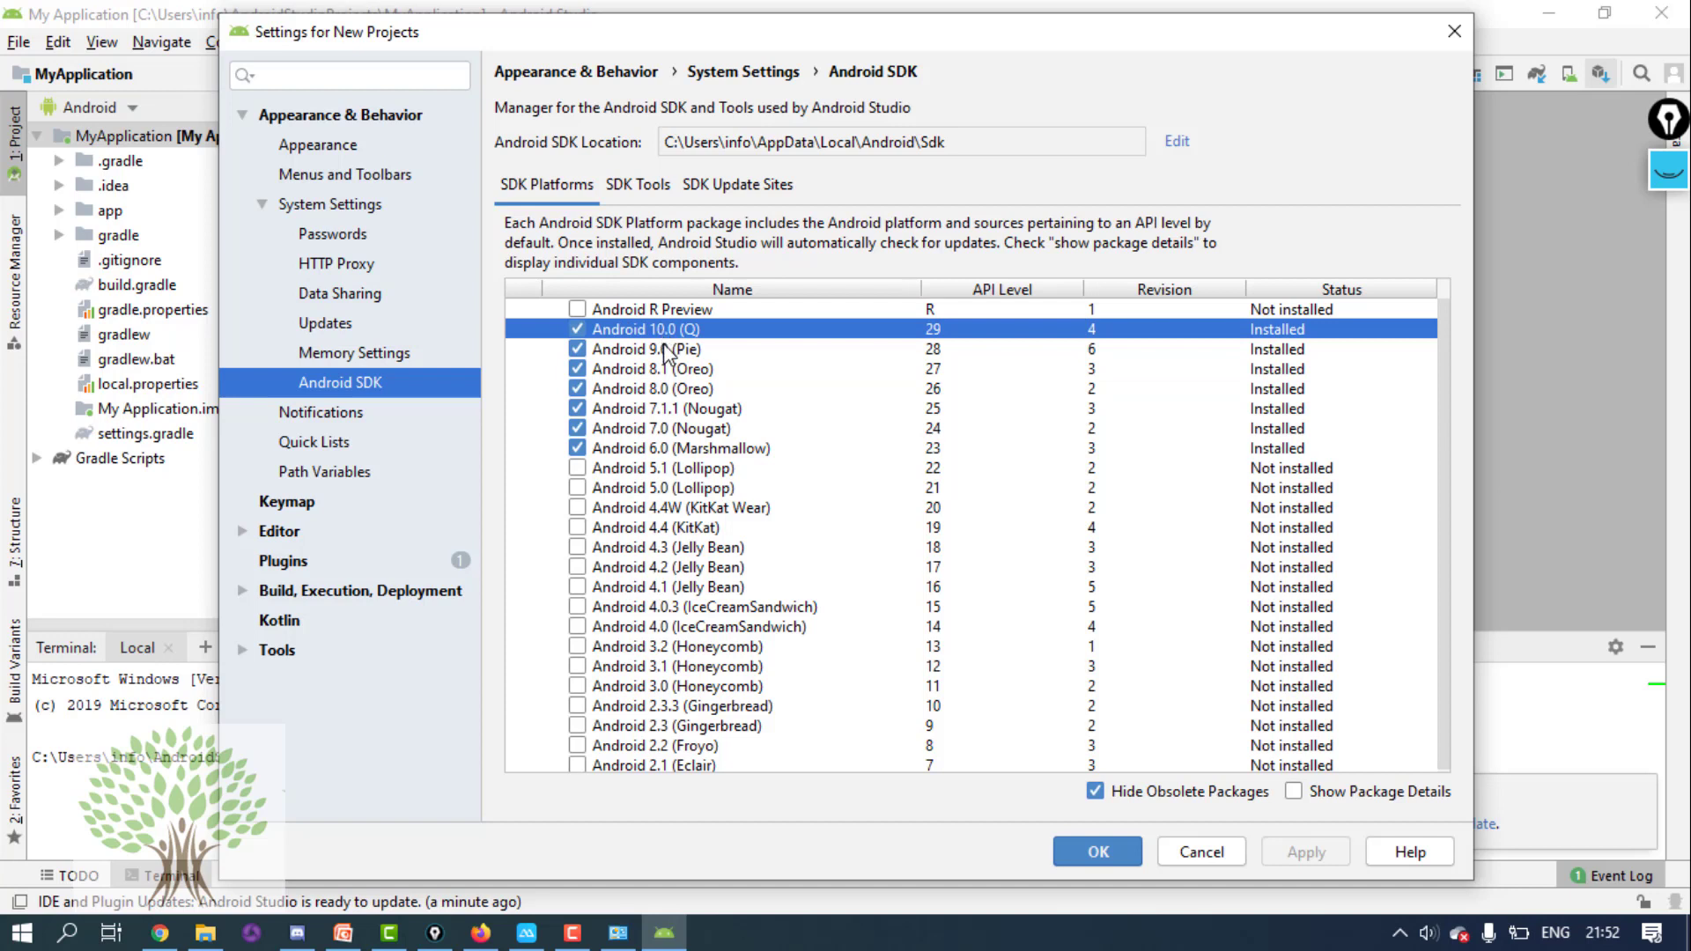
left_click(663, 348)
left_click(660, 368)
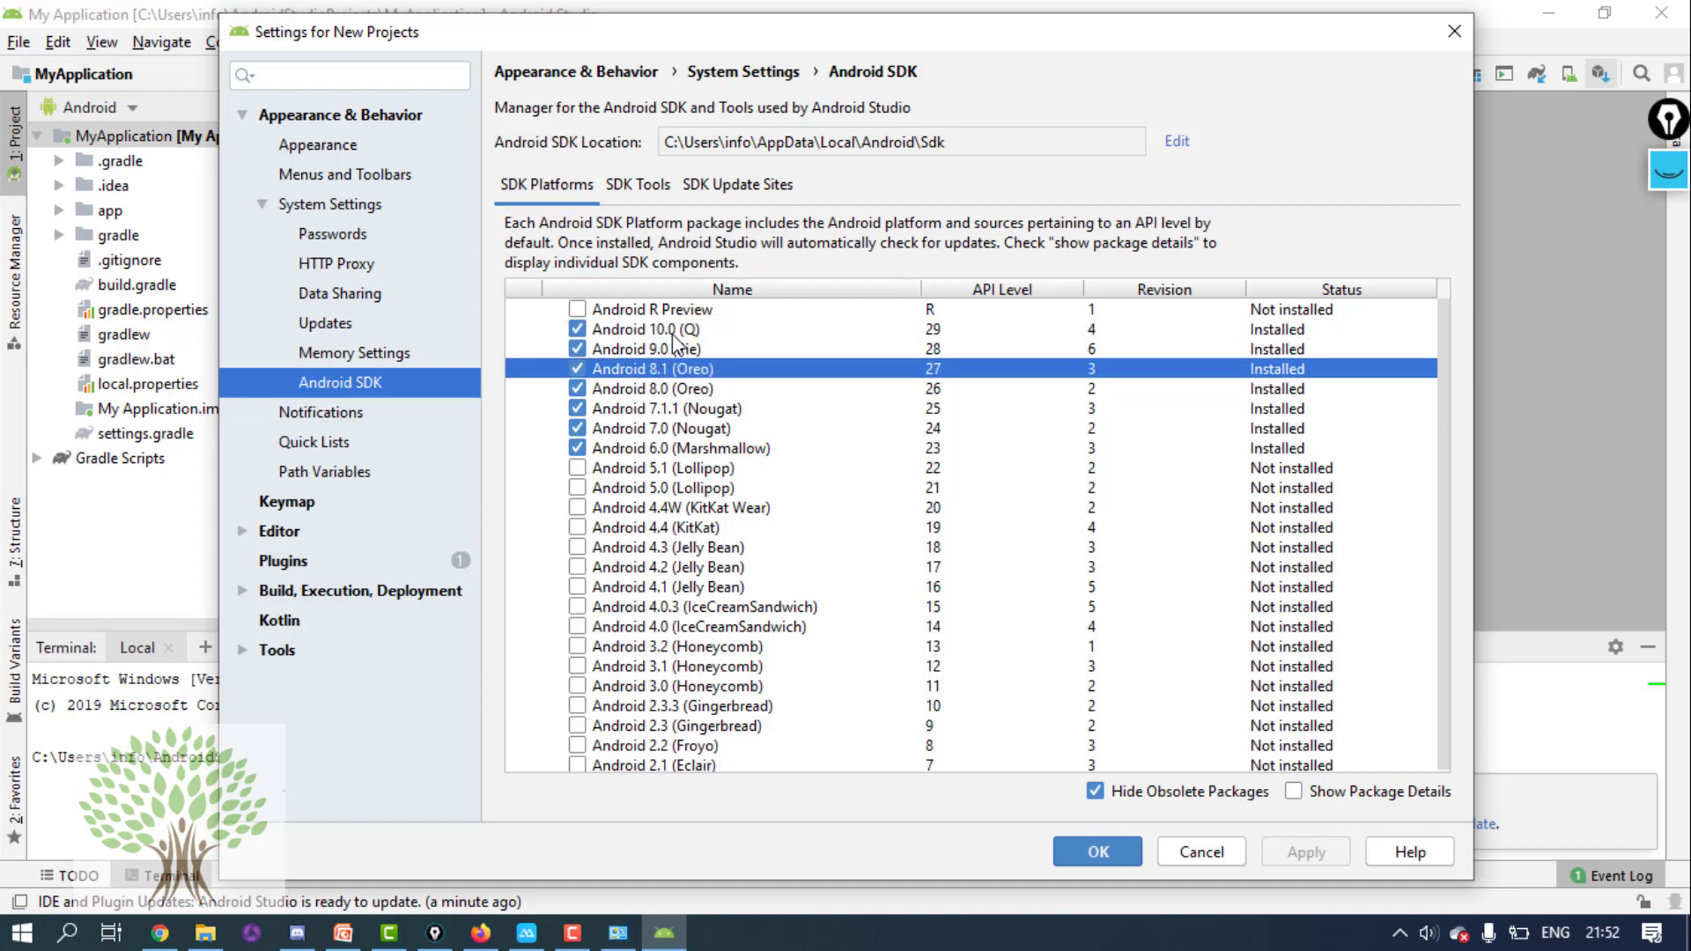
- Compare the API levels of Android 10.0 (Q), 6.0 (Marshmallow) and 7.0 (Nougat) by highlighting their rows
left_click(673, 331)
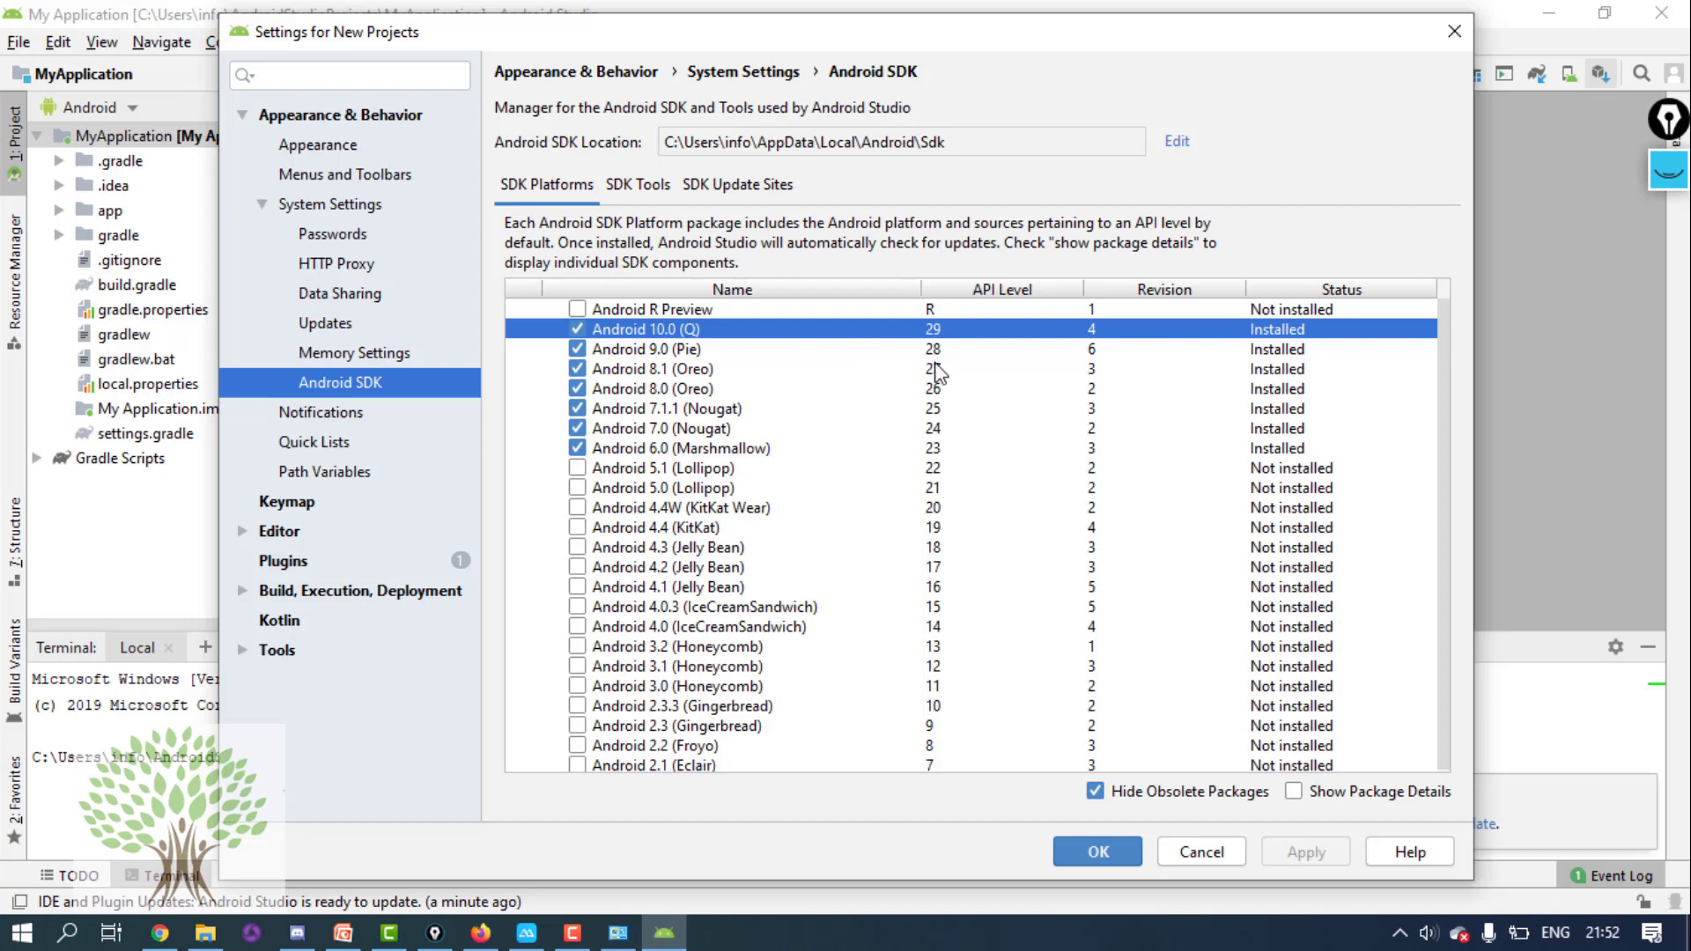
left_click(935, 450)
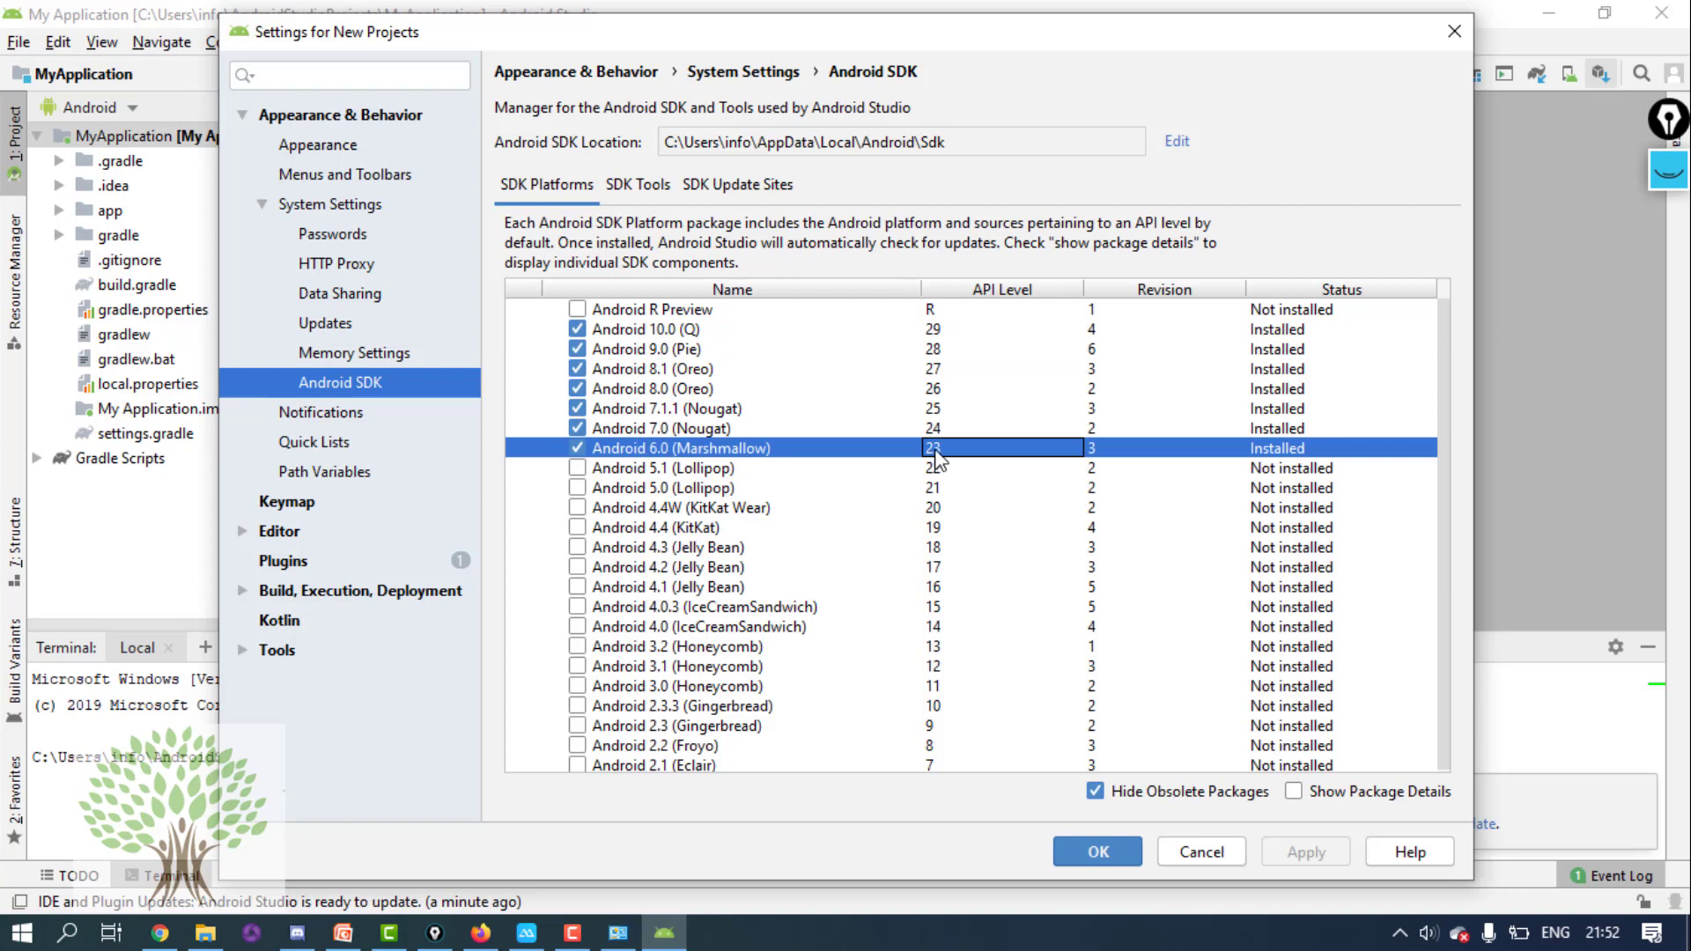
left_click(934, 426)
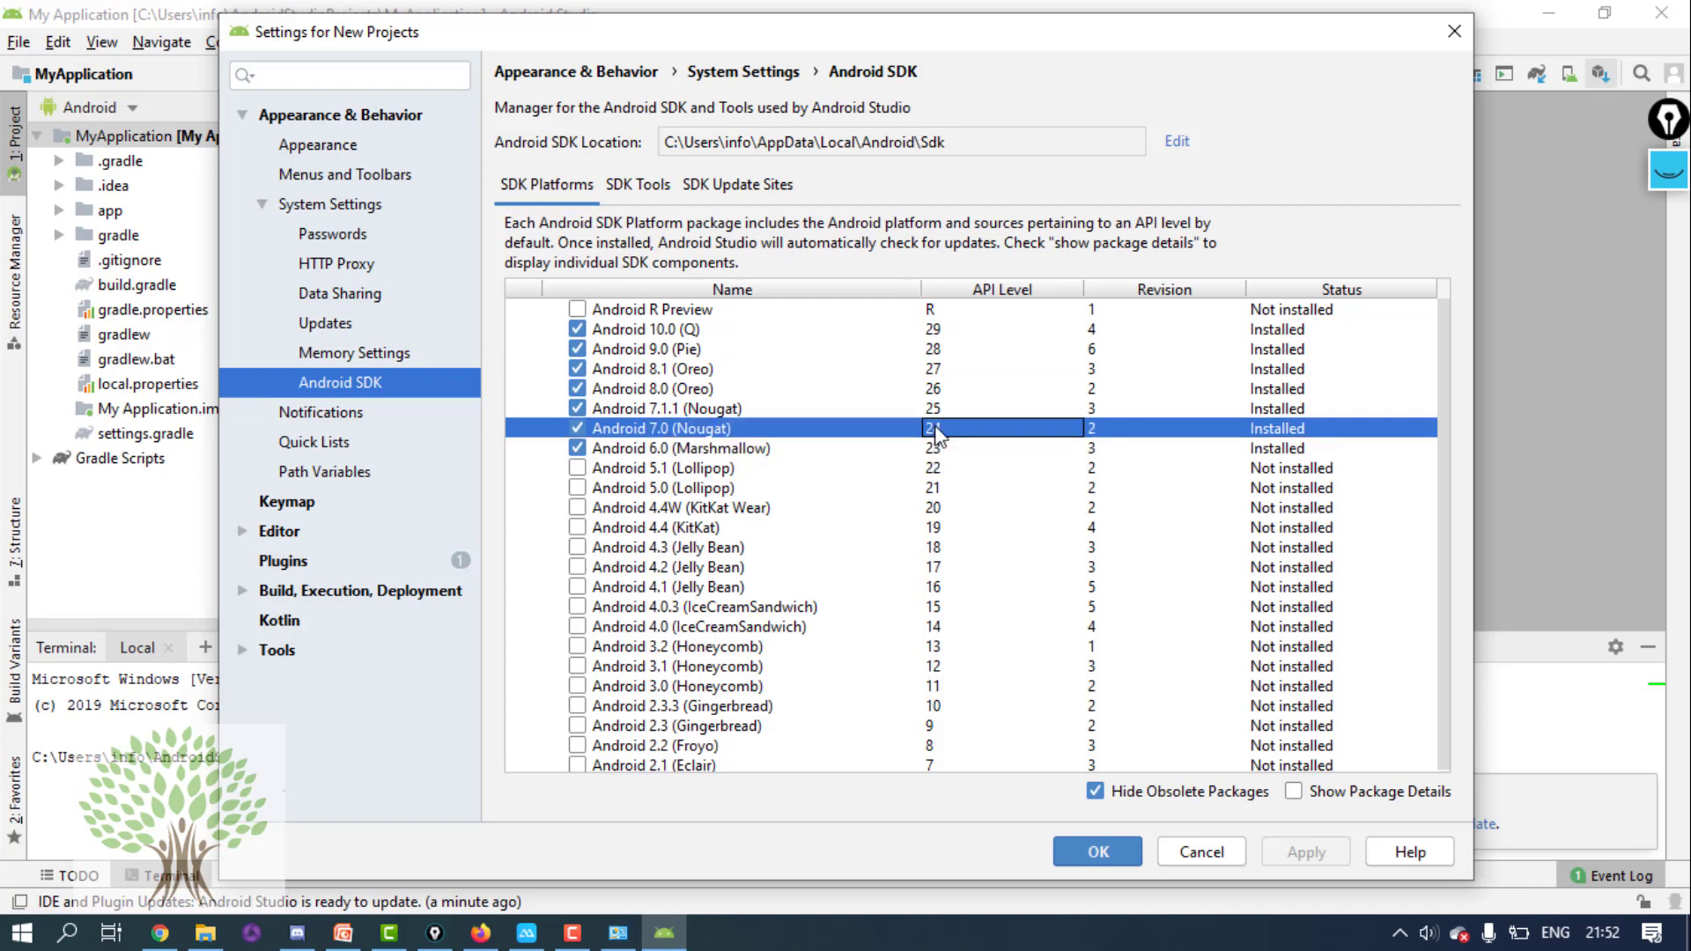
left_click(936, 336)
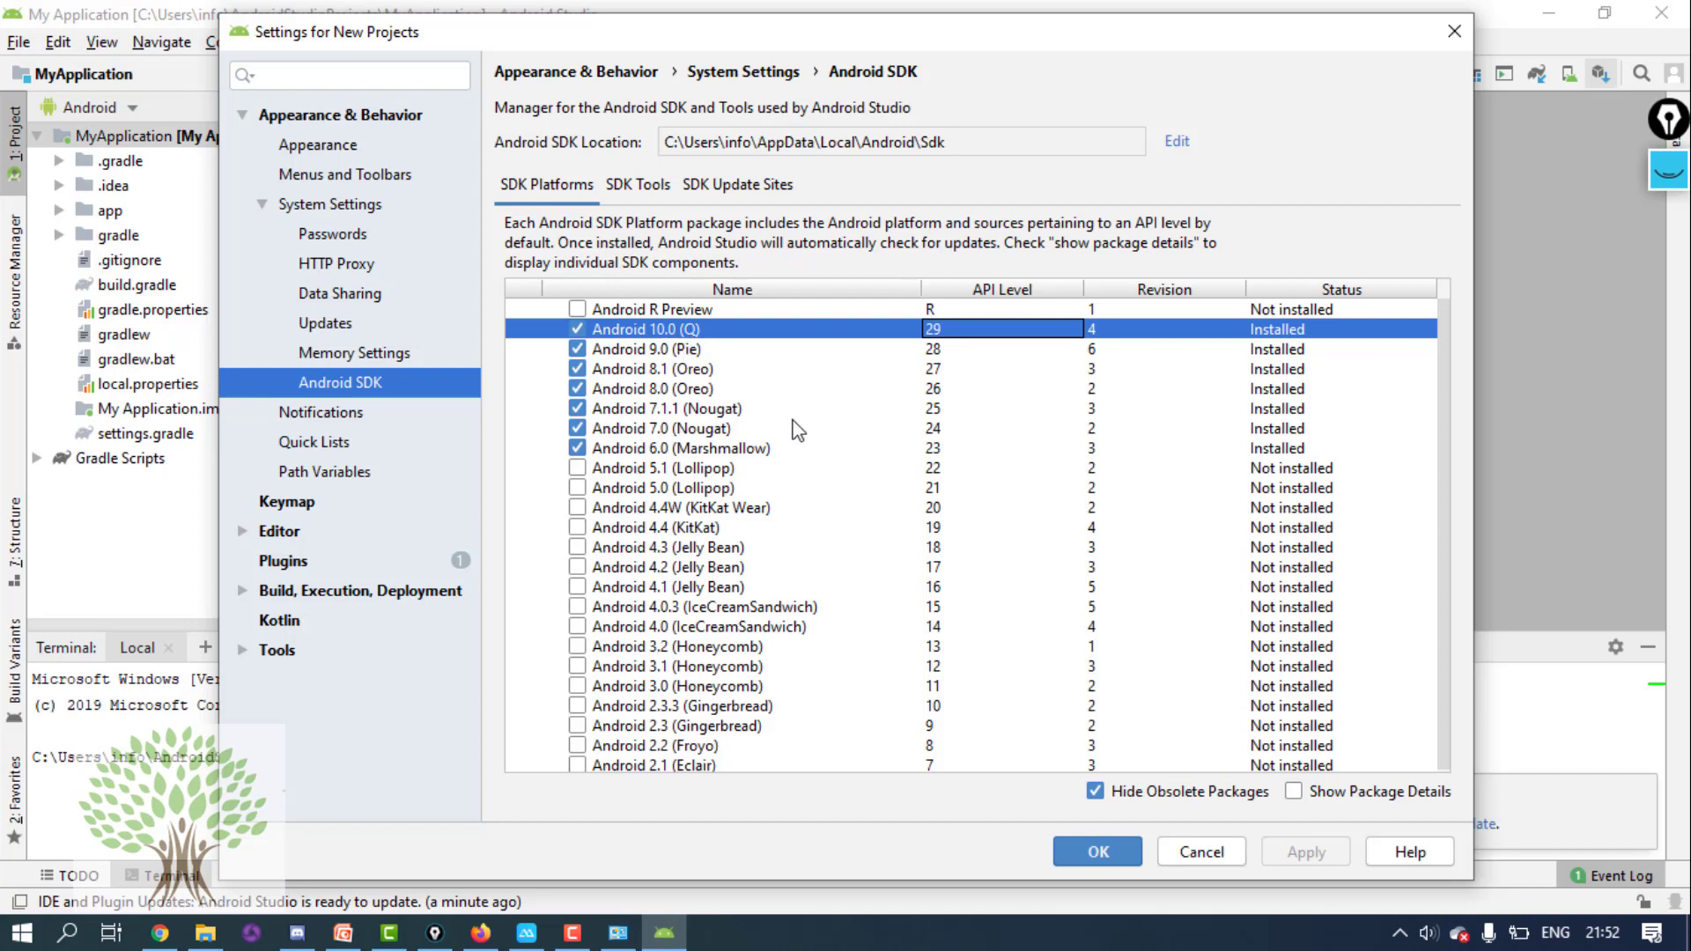
- Highlight the Android 6.0 (Marshmallow) to 10.0 (Q) platform rows together, then select the Android SDK Location path
left_click(744, 451)
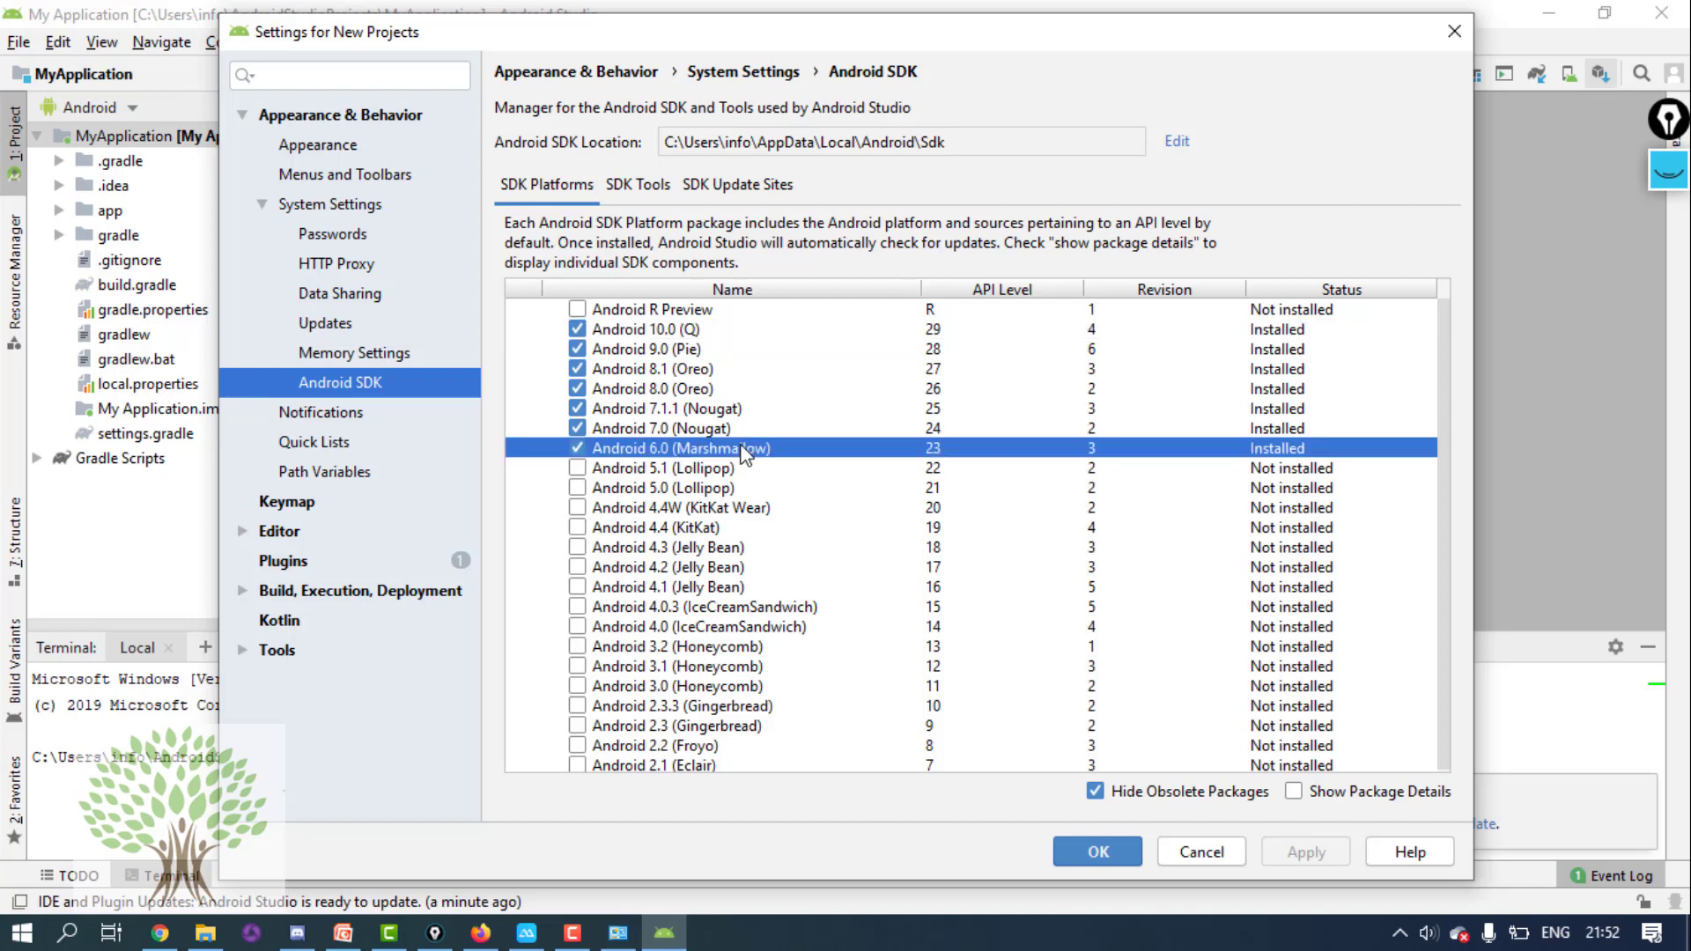
key("shift+Up")
key("shift+Up")
key("shift+Up")
key("shift+Up")
key("shift+Up")
key("shift+Up")
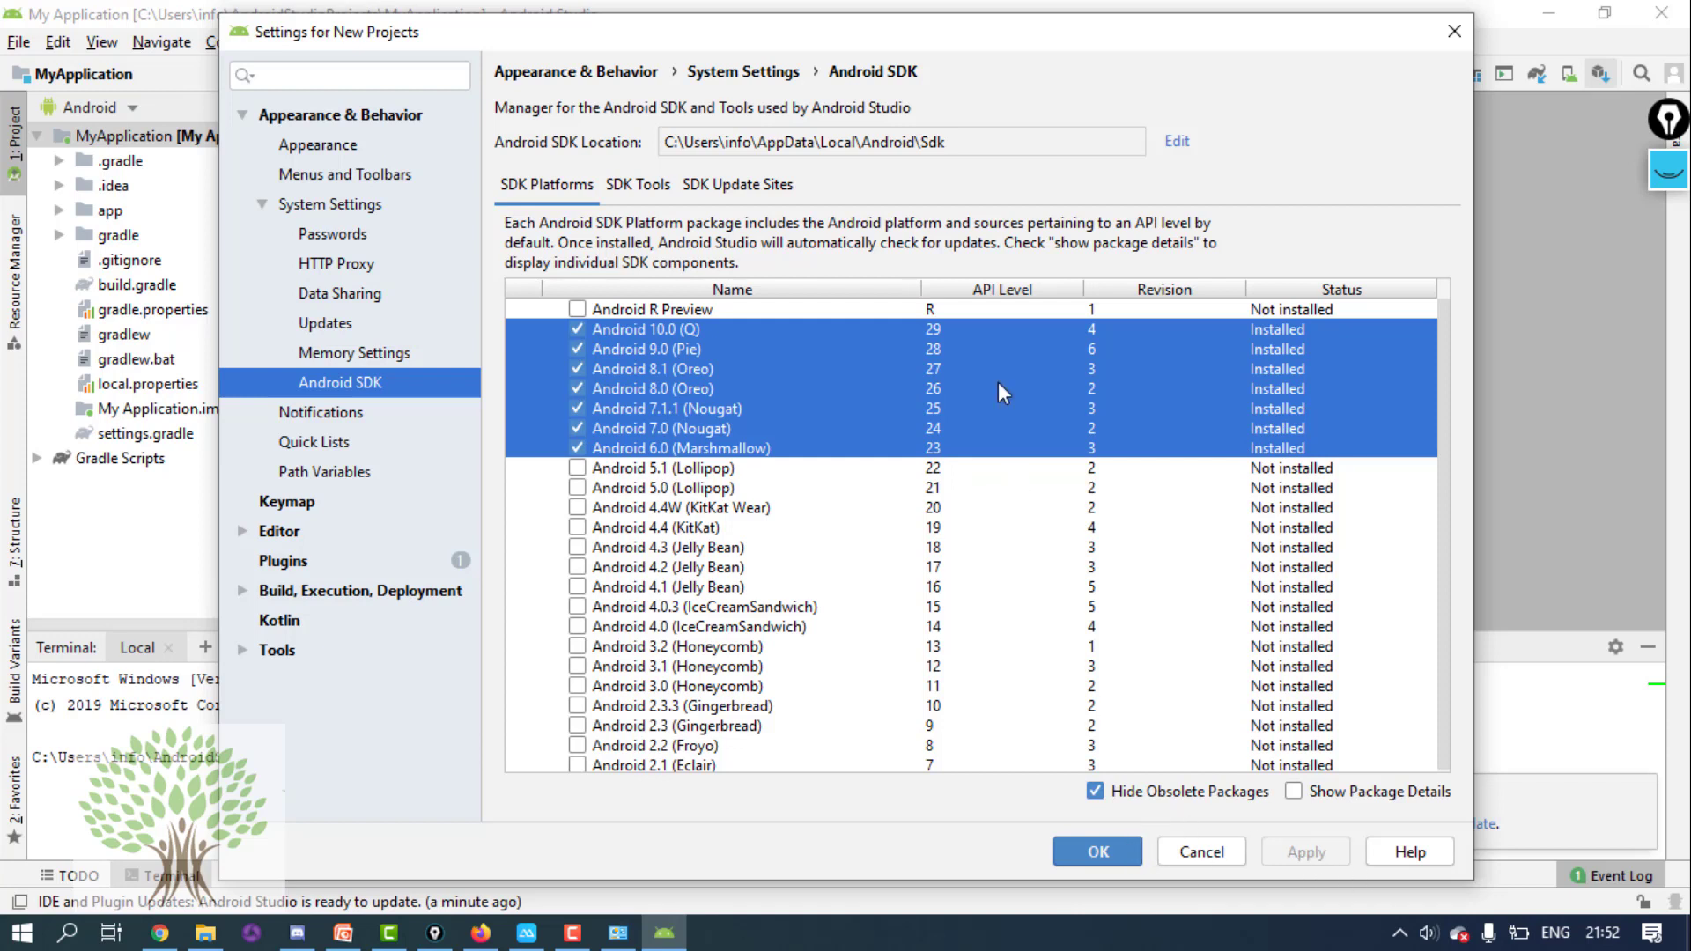
left_click(940, 142)
triple_click(941, 143)
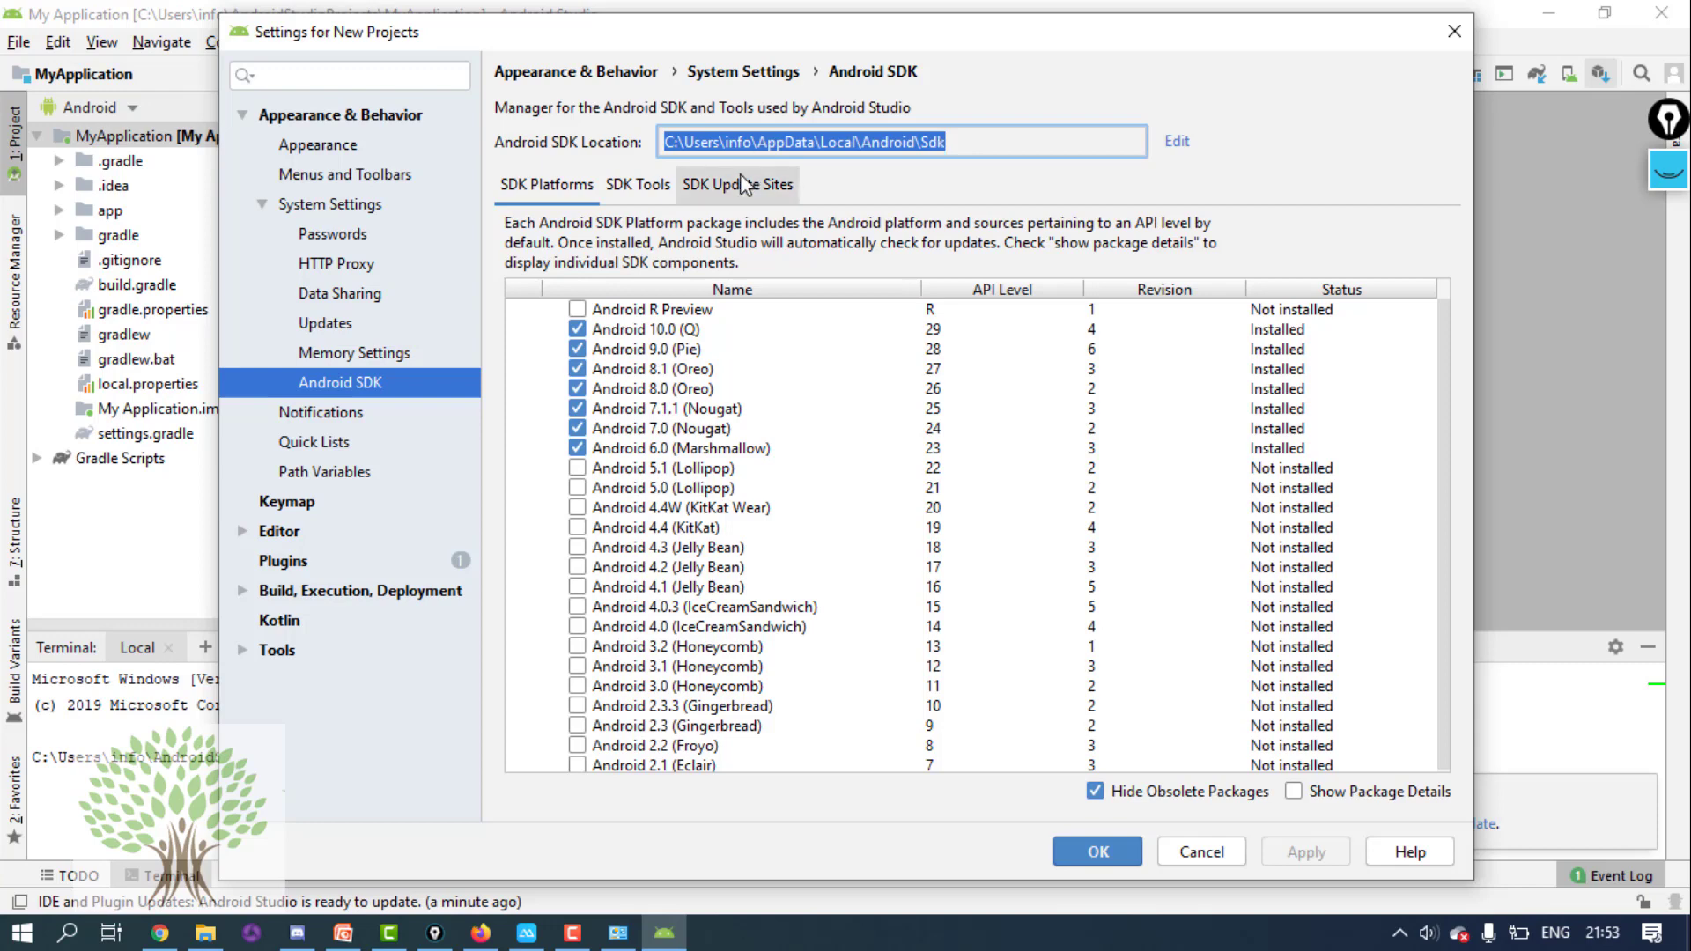
- Examine the SDK Tools list by highlighting Build-Tools, Android Emulator, Platform-Tools, Android SDK Tools, Google Play services and Google USB Driver
left_click(645, 183)
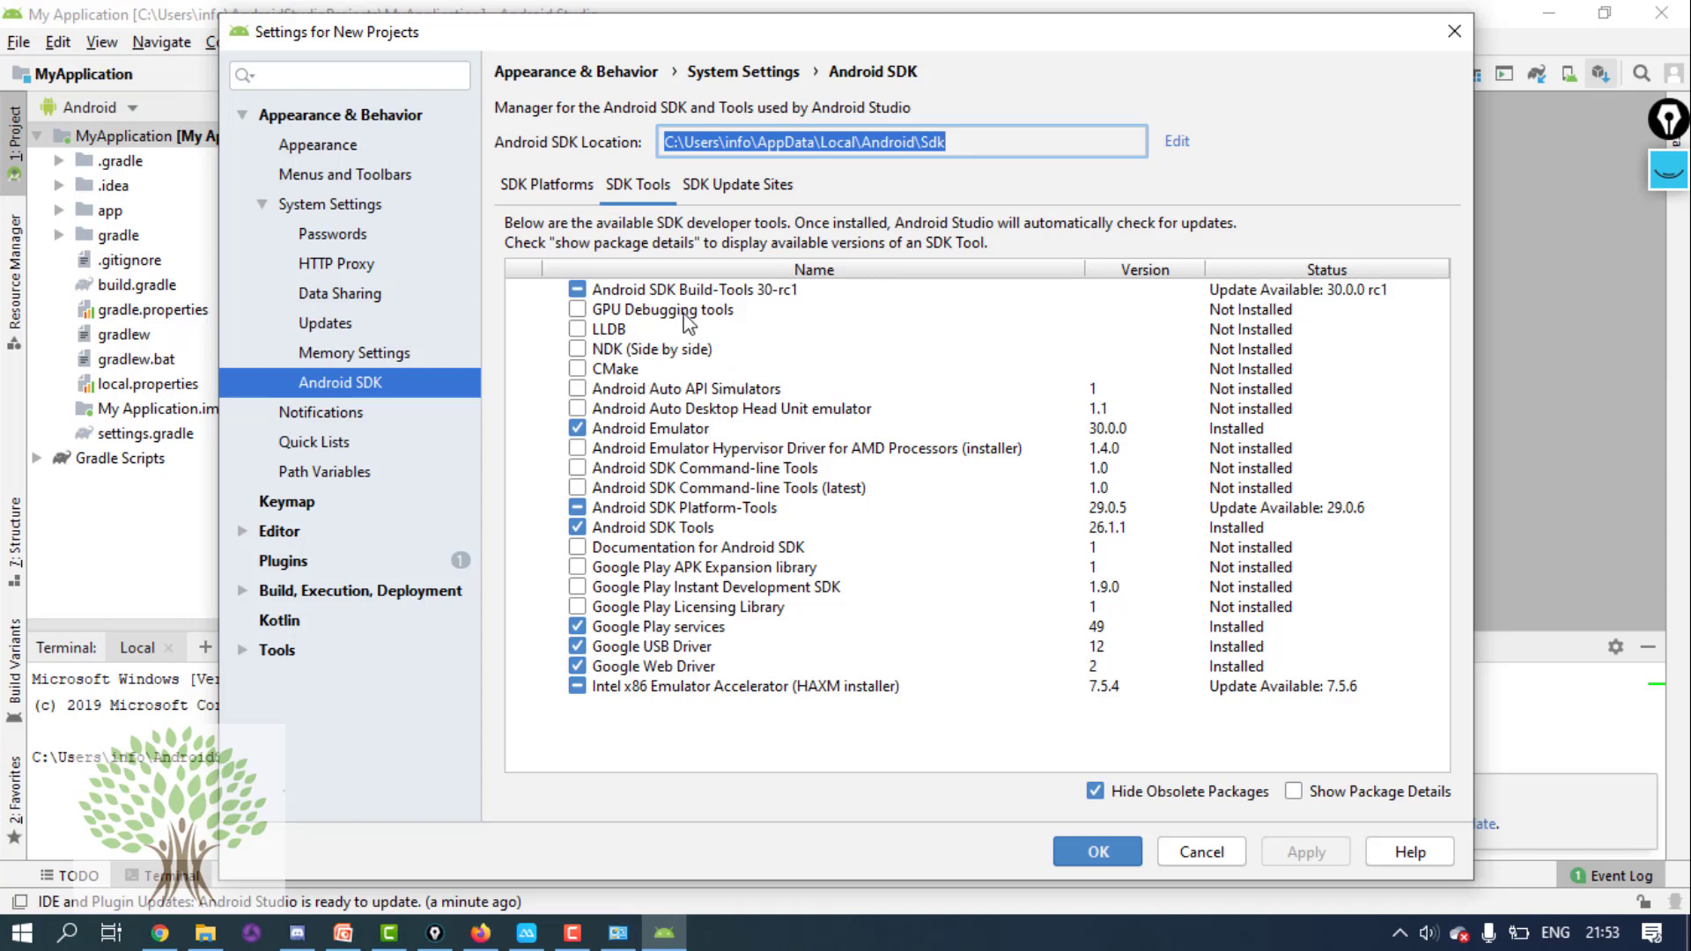
left_click(614, 295)
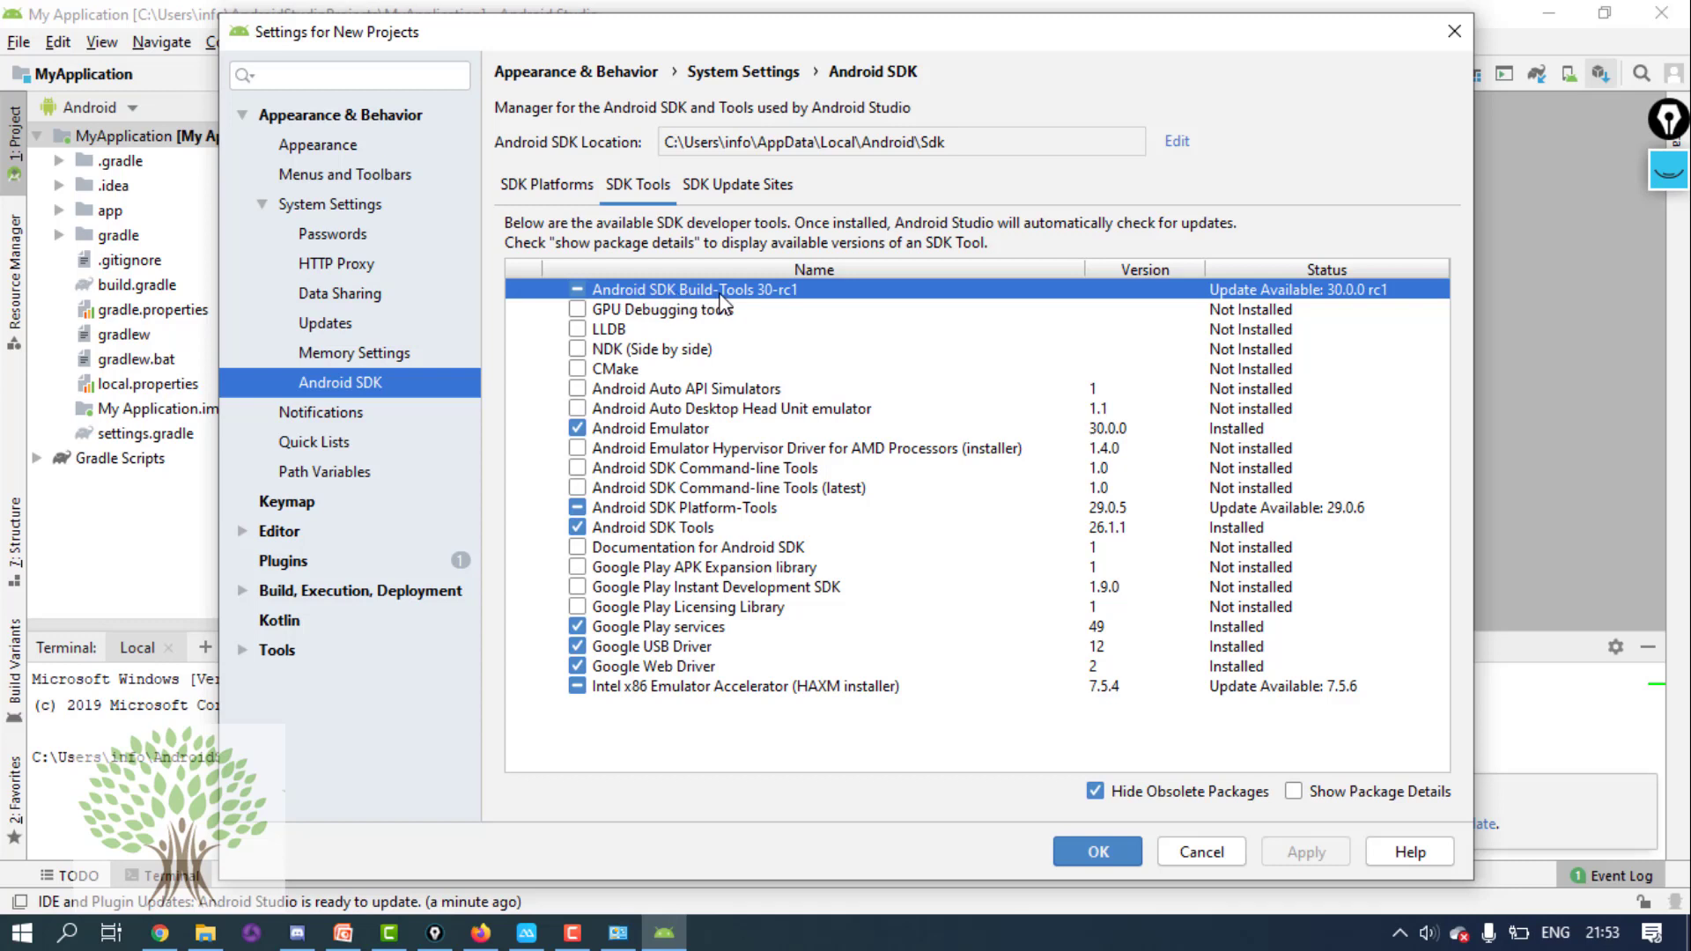
left_click(663, 428)
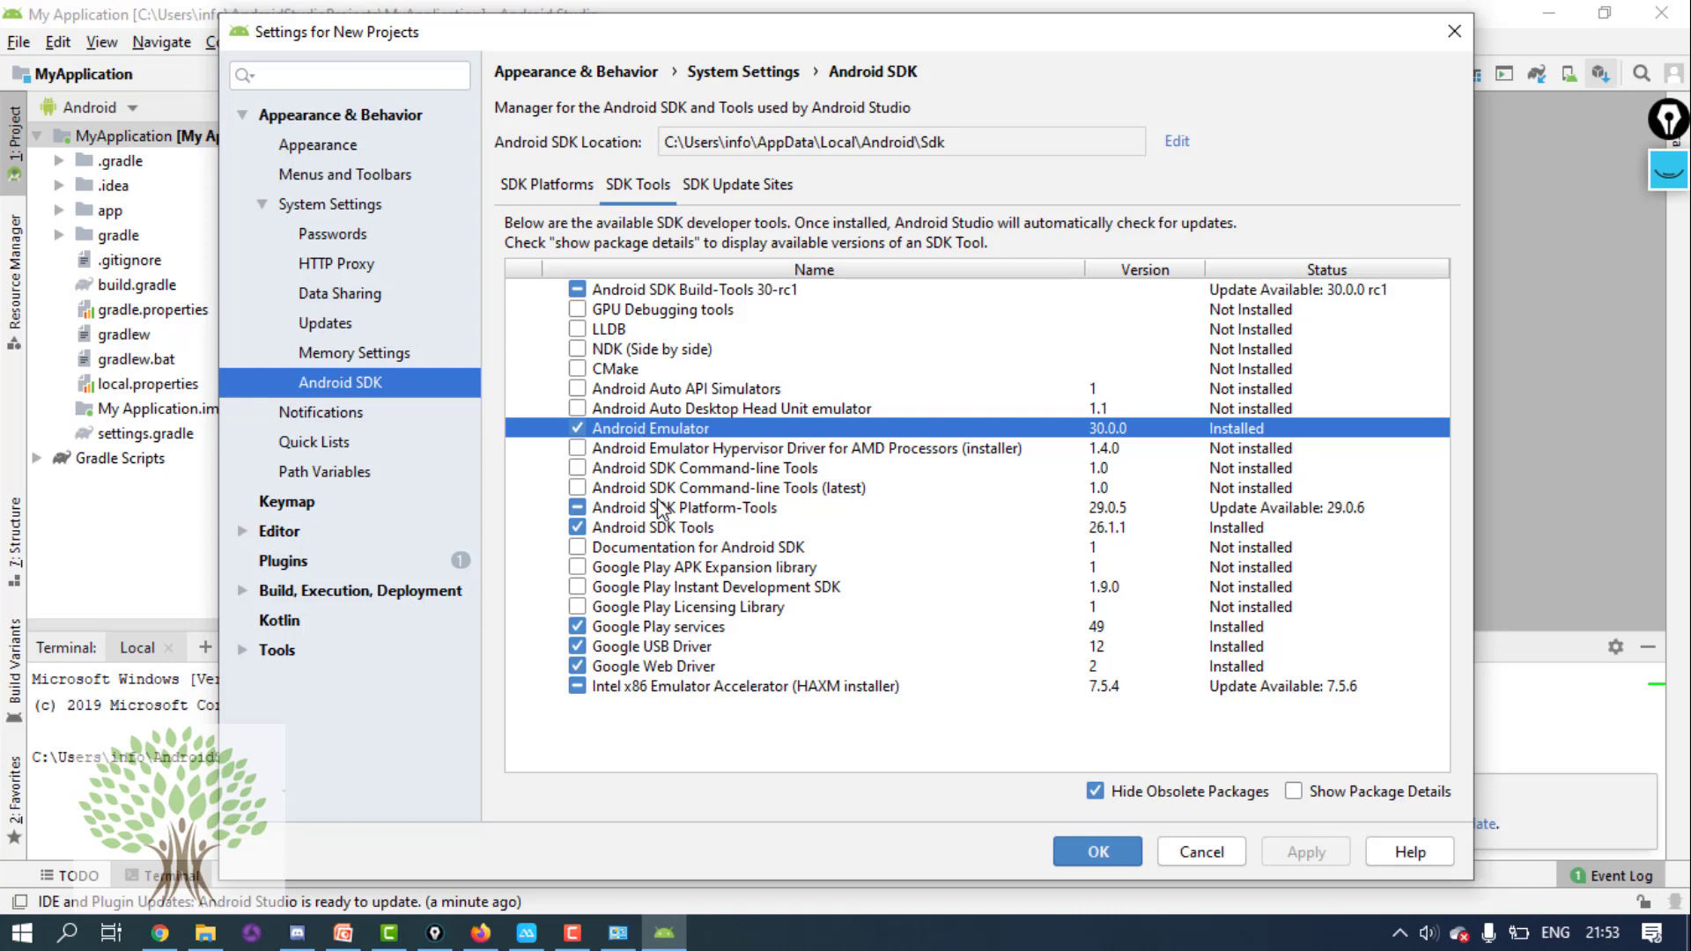
left_click(665, 509)
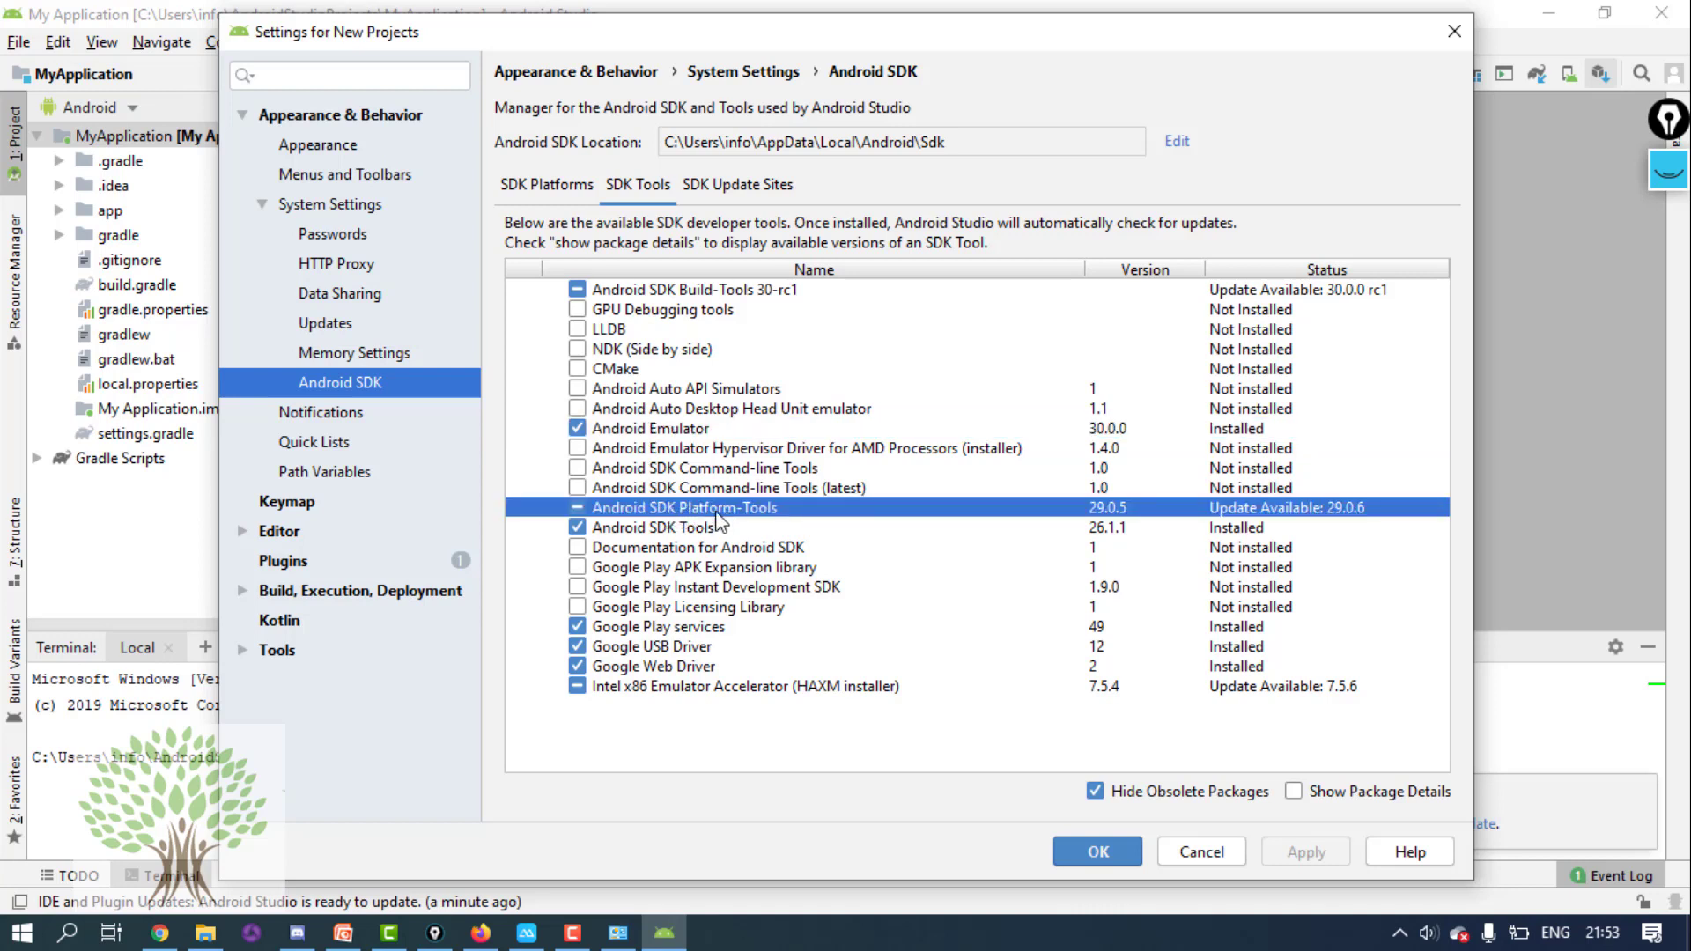
left_click(698, 528)
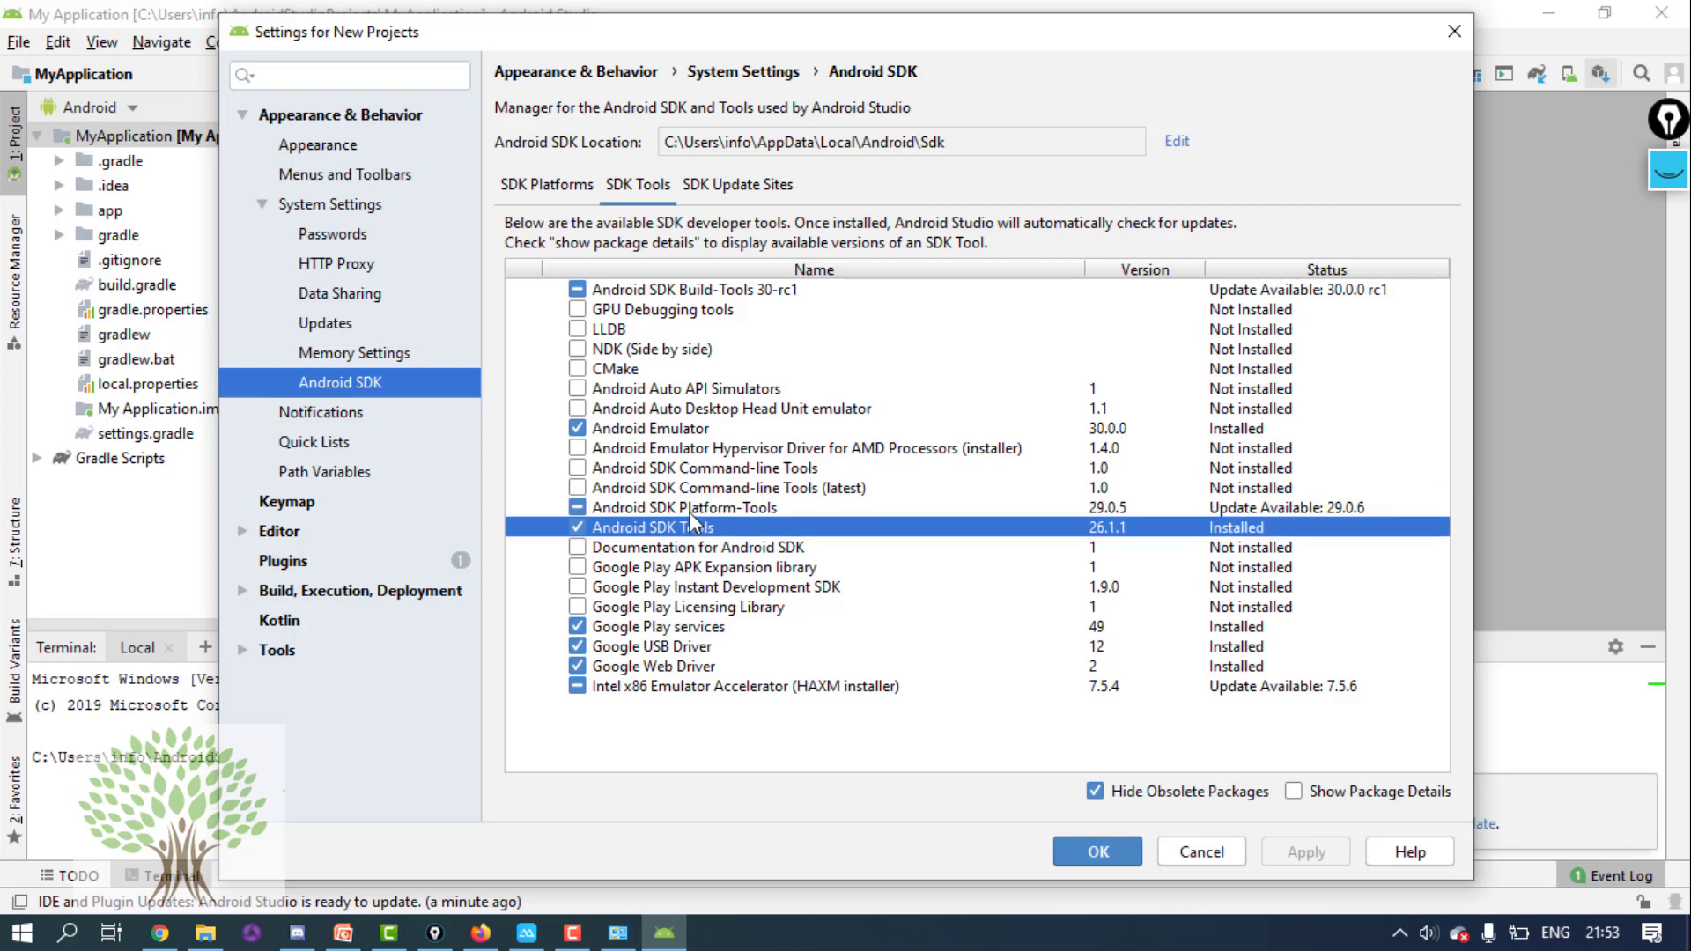
left_click(695, 511)
left_click(693, 528)
left_click(688, 629)
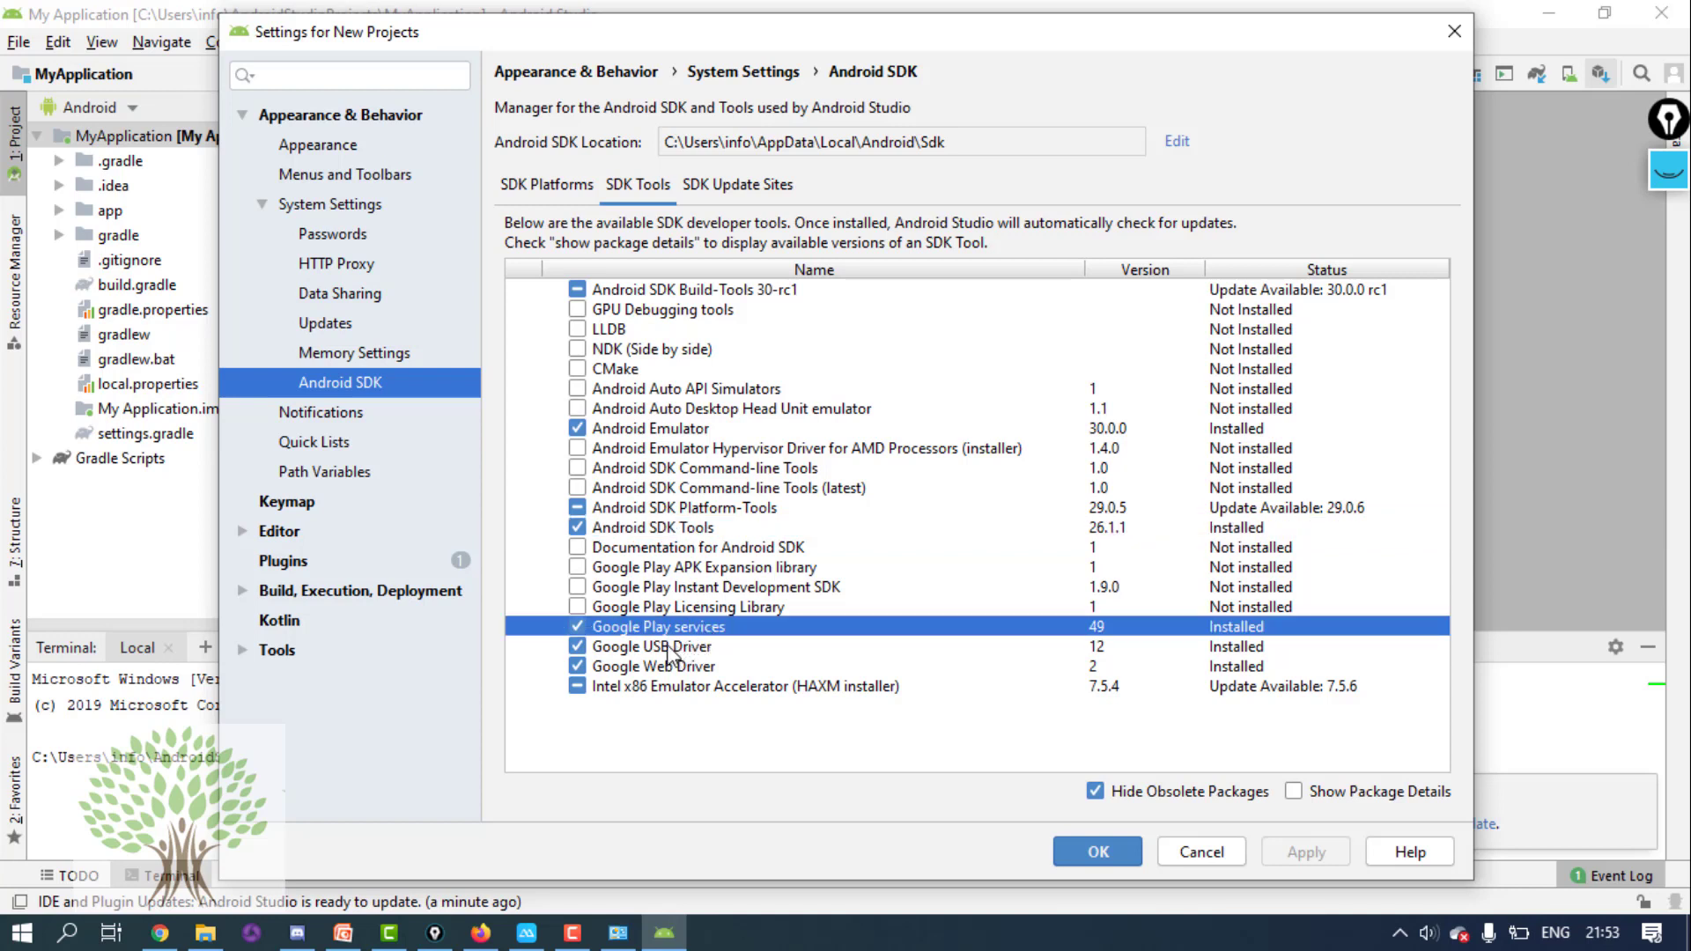
left_click(671, 650)
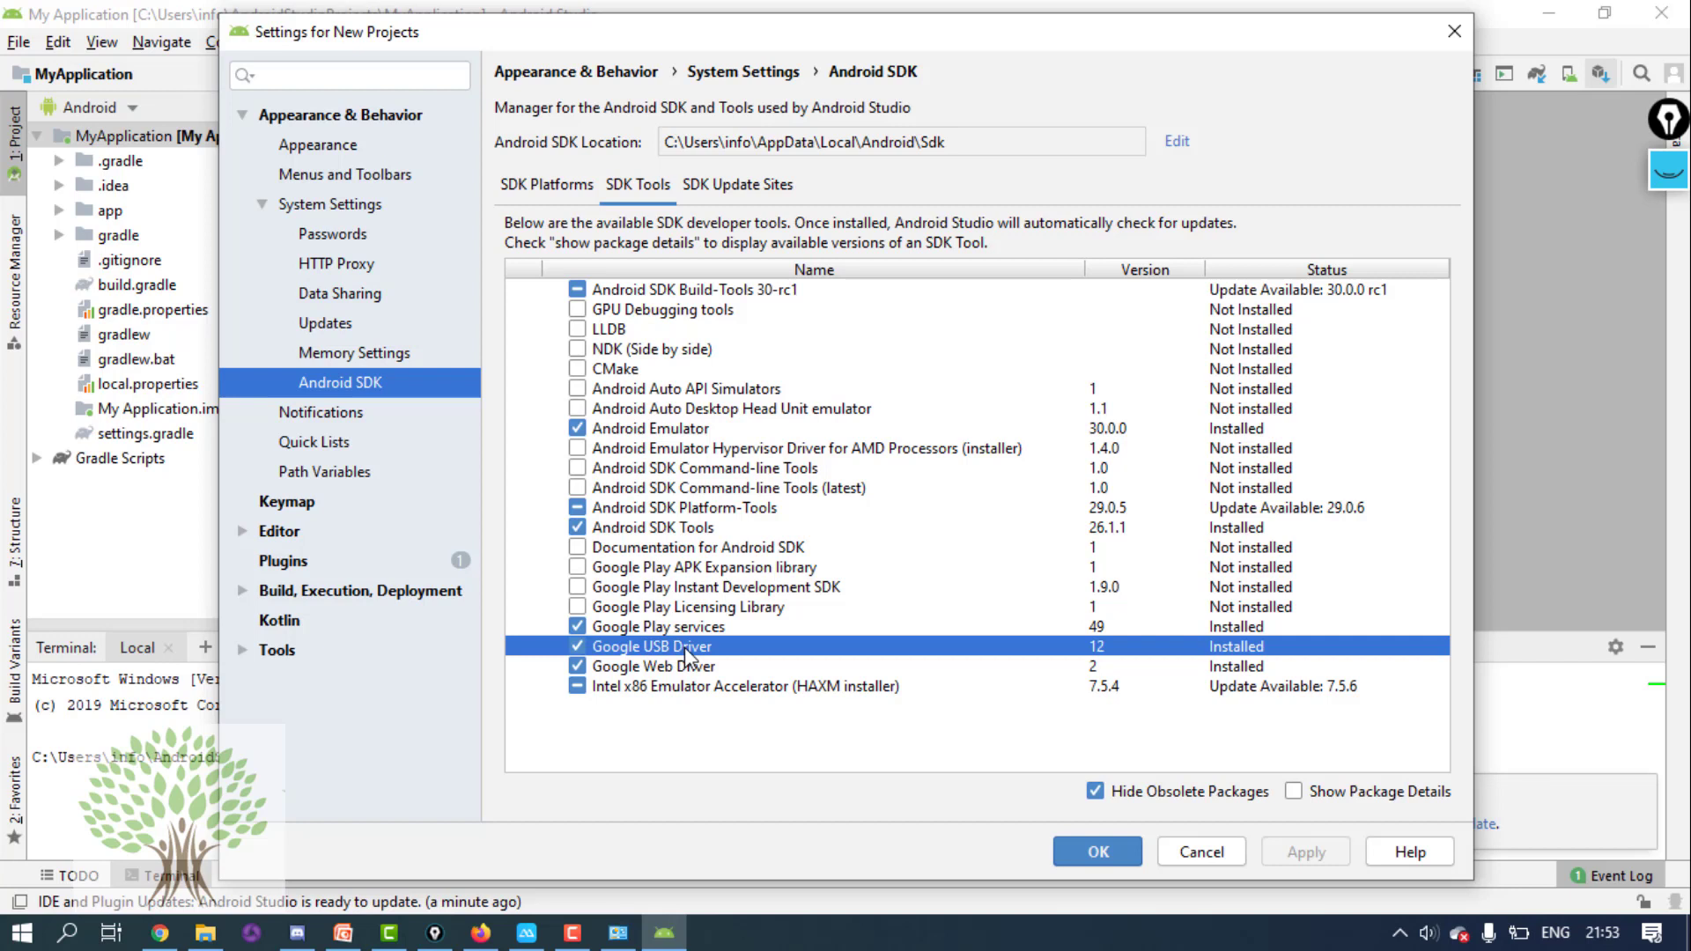
- Clear the old screen annotations, mark Google USB Driver with a short black line, then clear that line and hide the annotations
left_click(1668, 176)
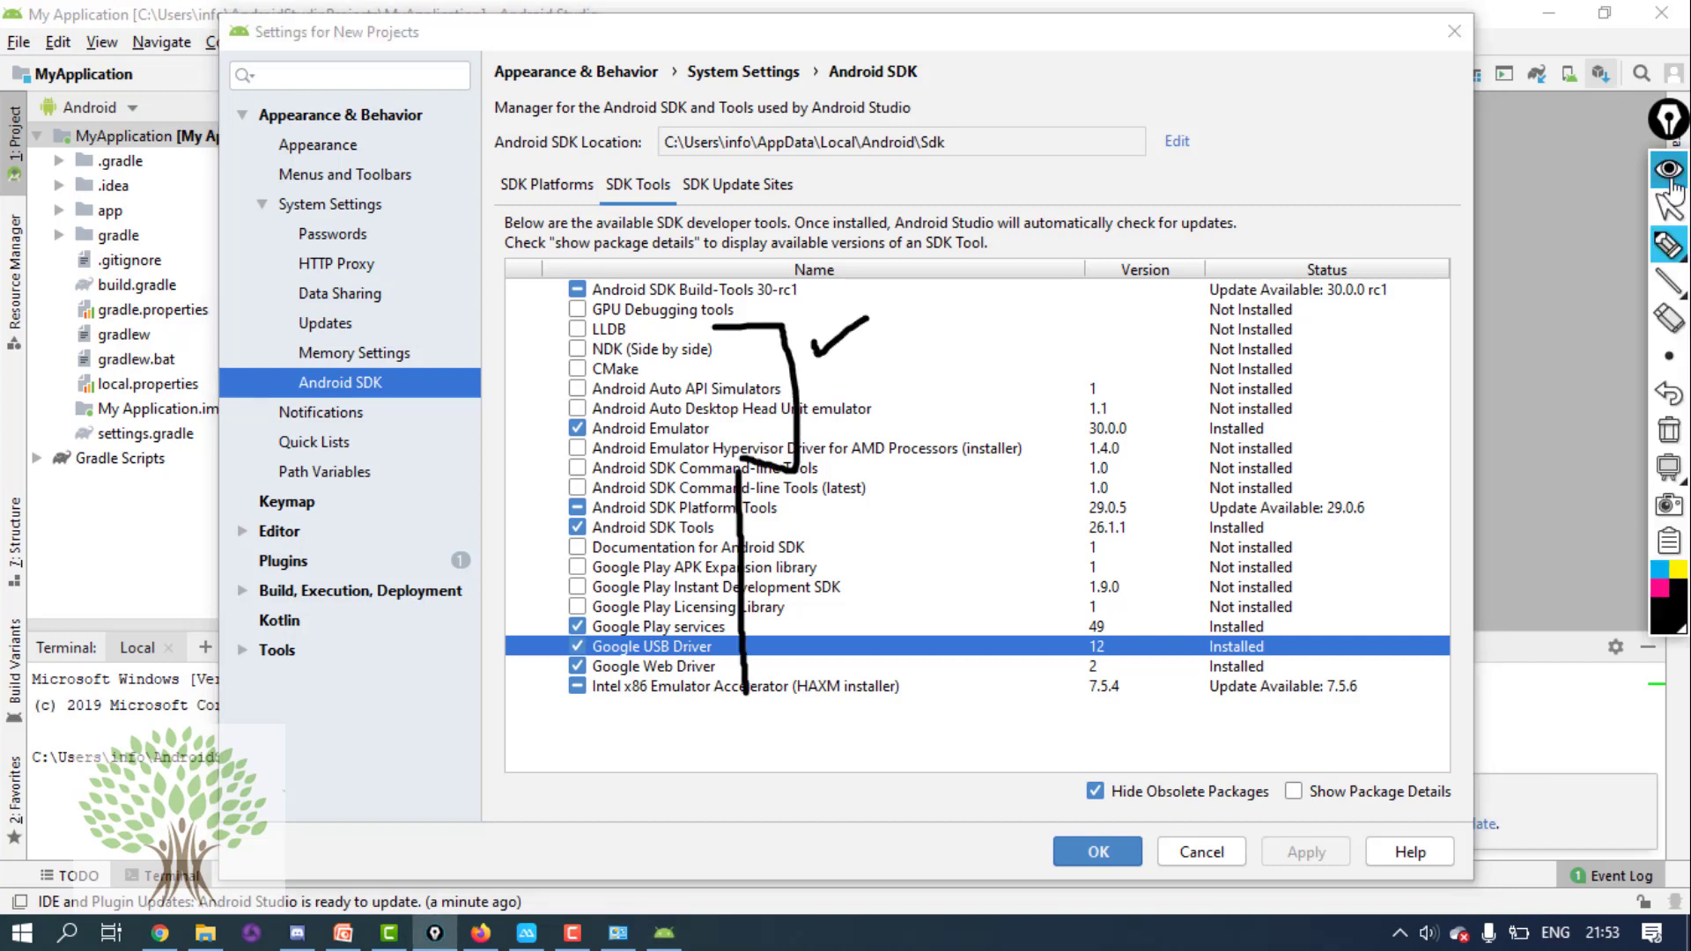
left_click(1671, 427)
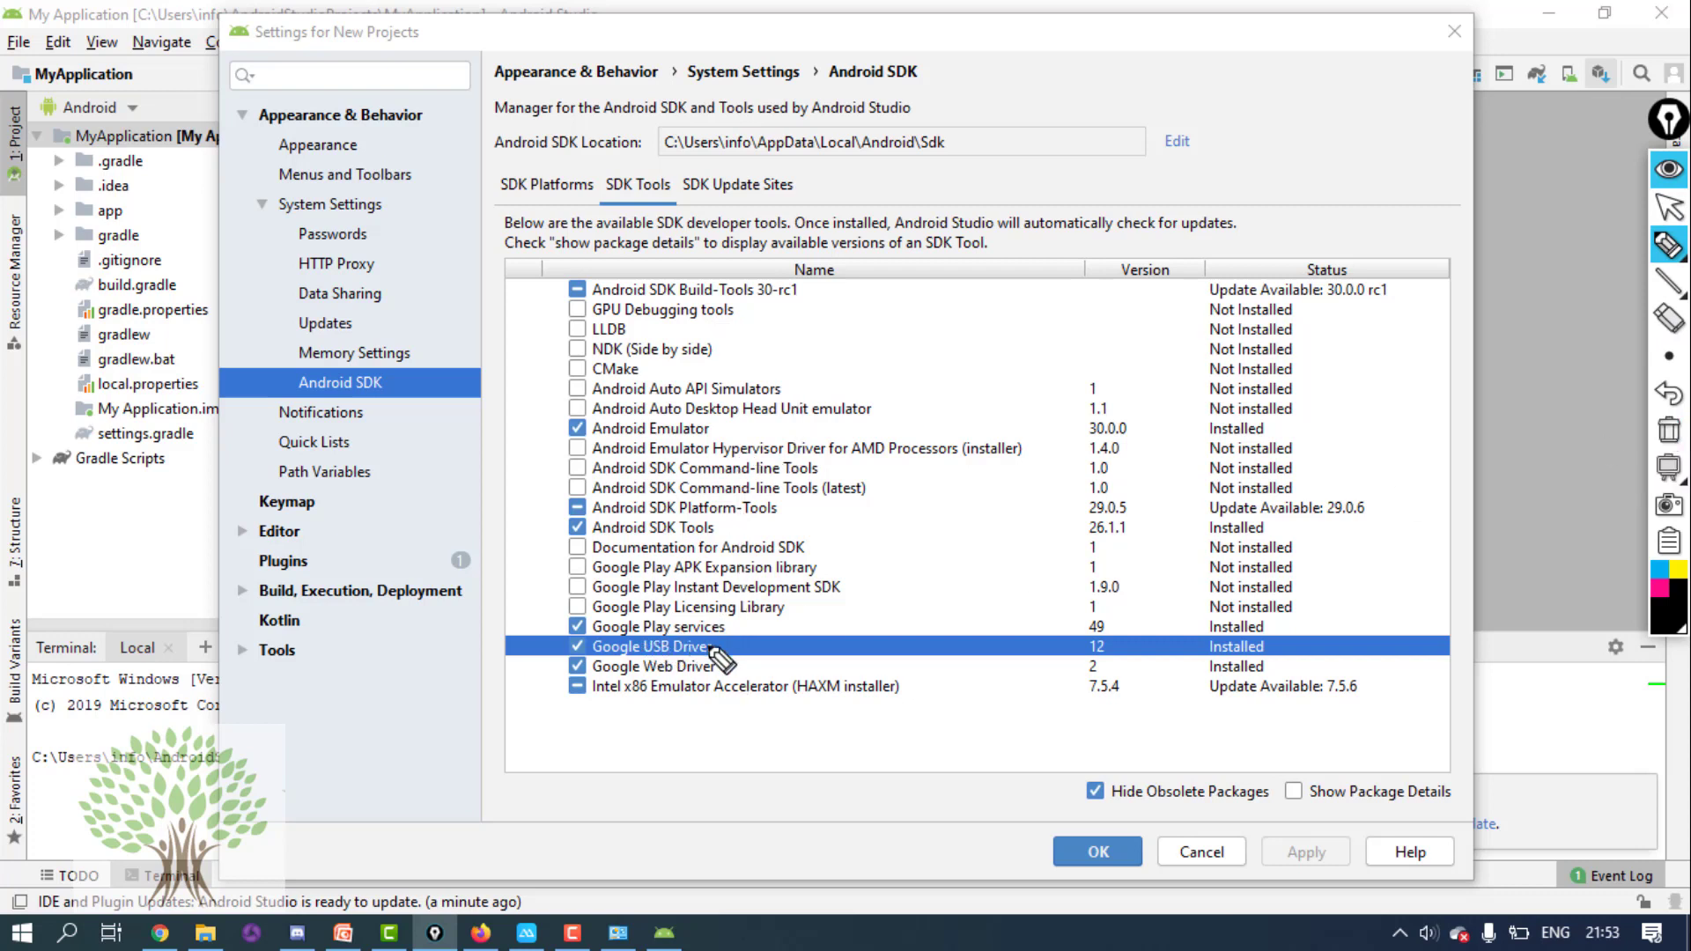
left_click_drag(723, 647, 786, 647)
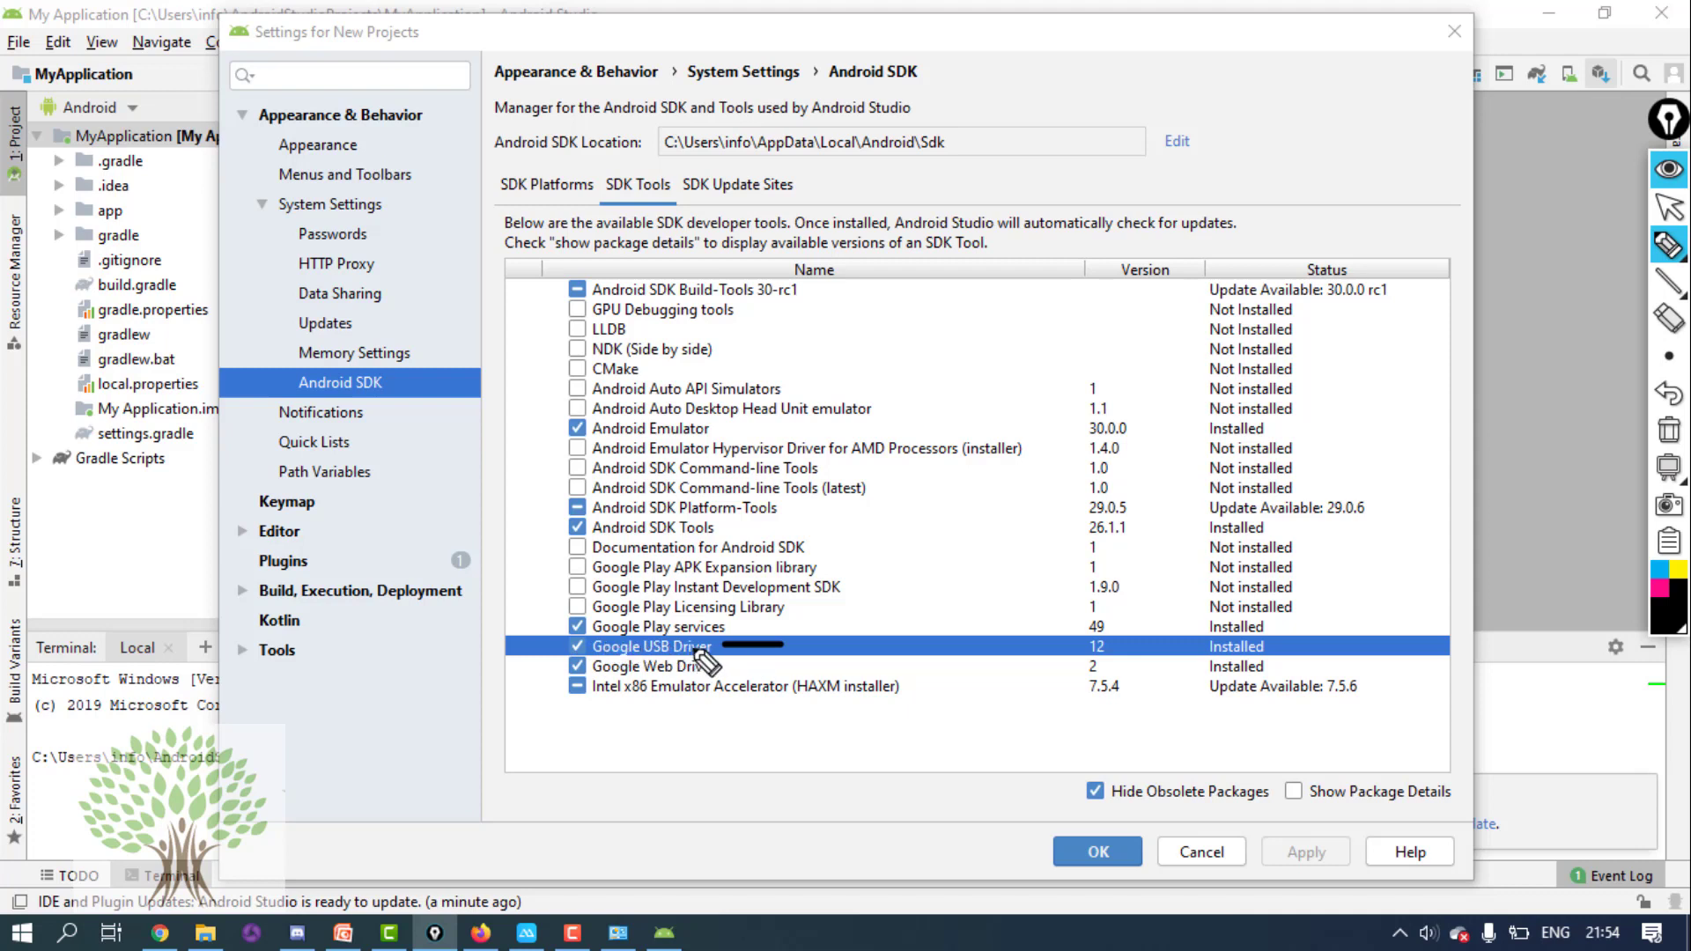
mouse_move(1671, 359)
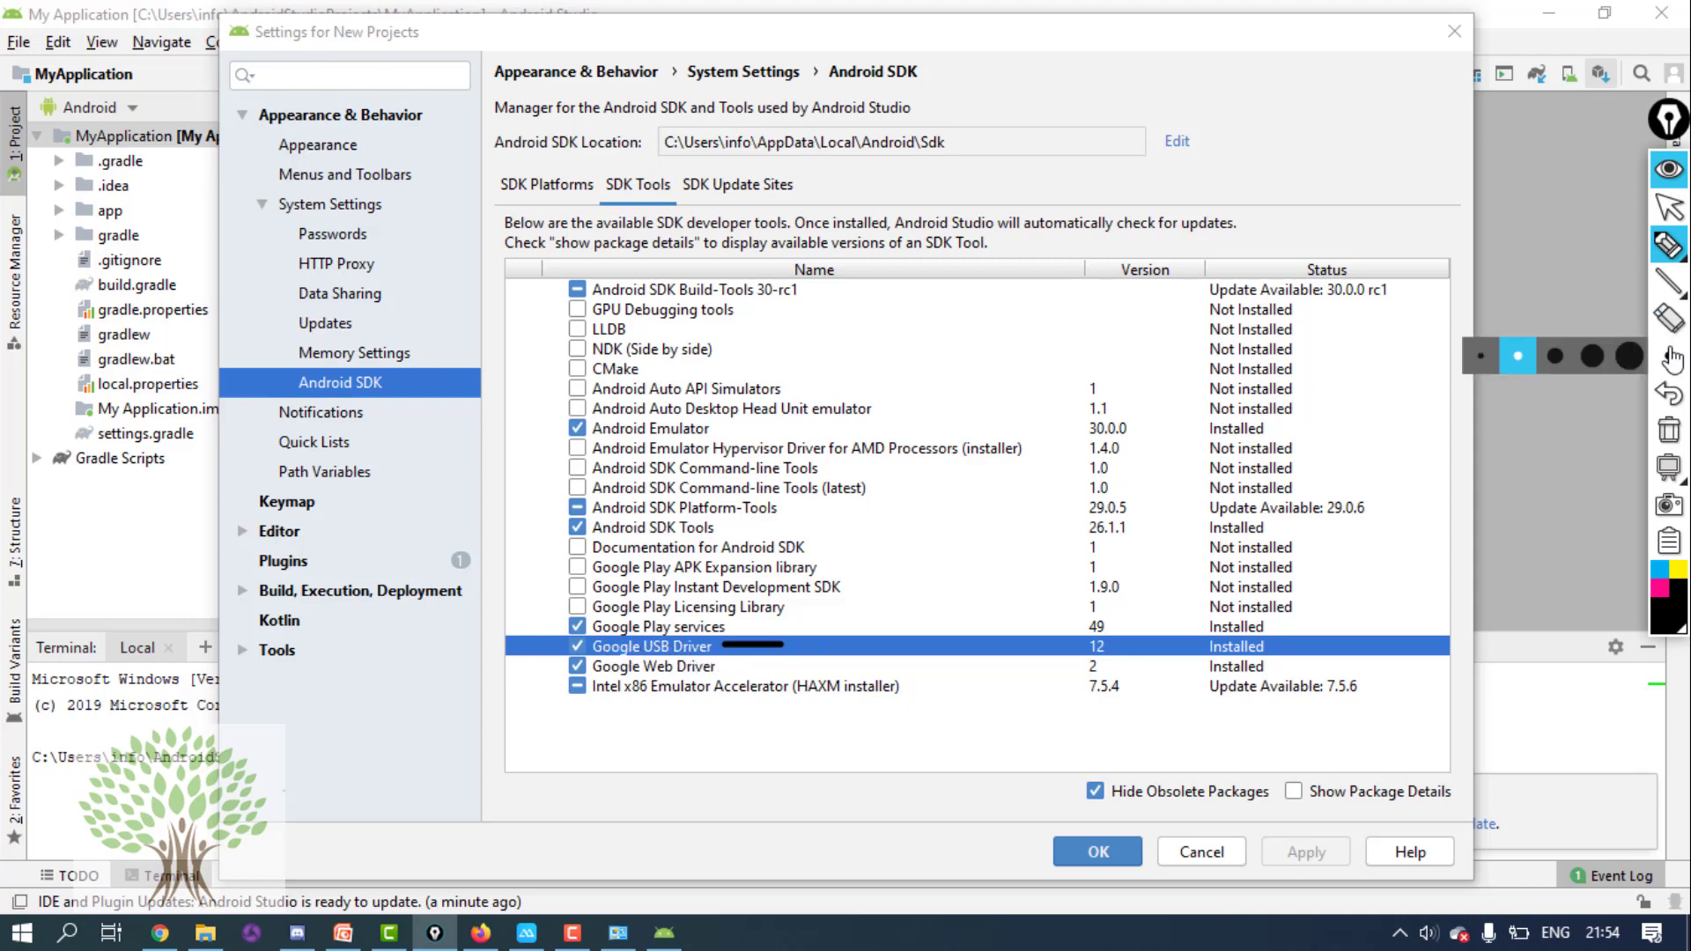
left_click(1669, 430)
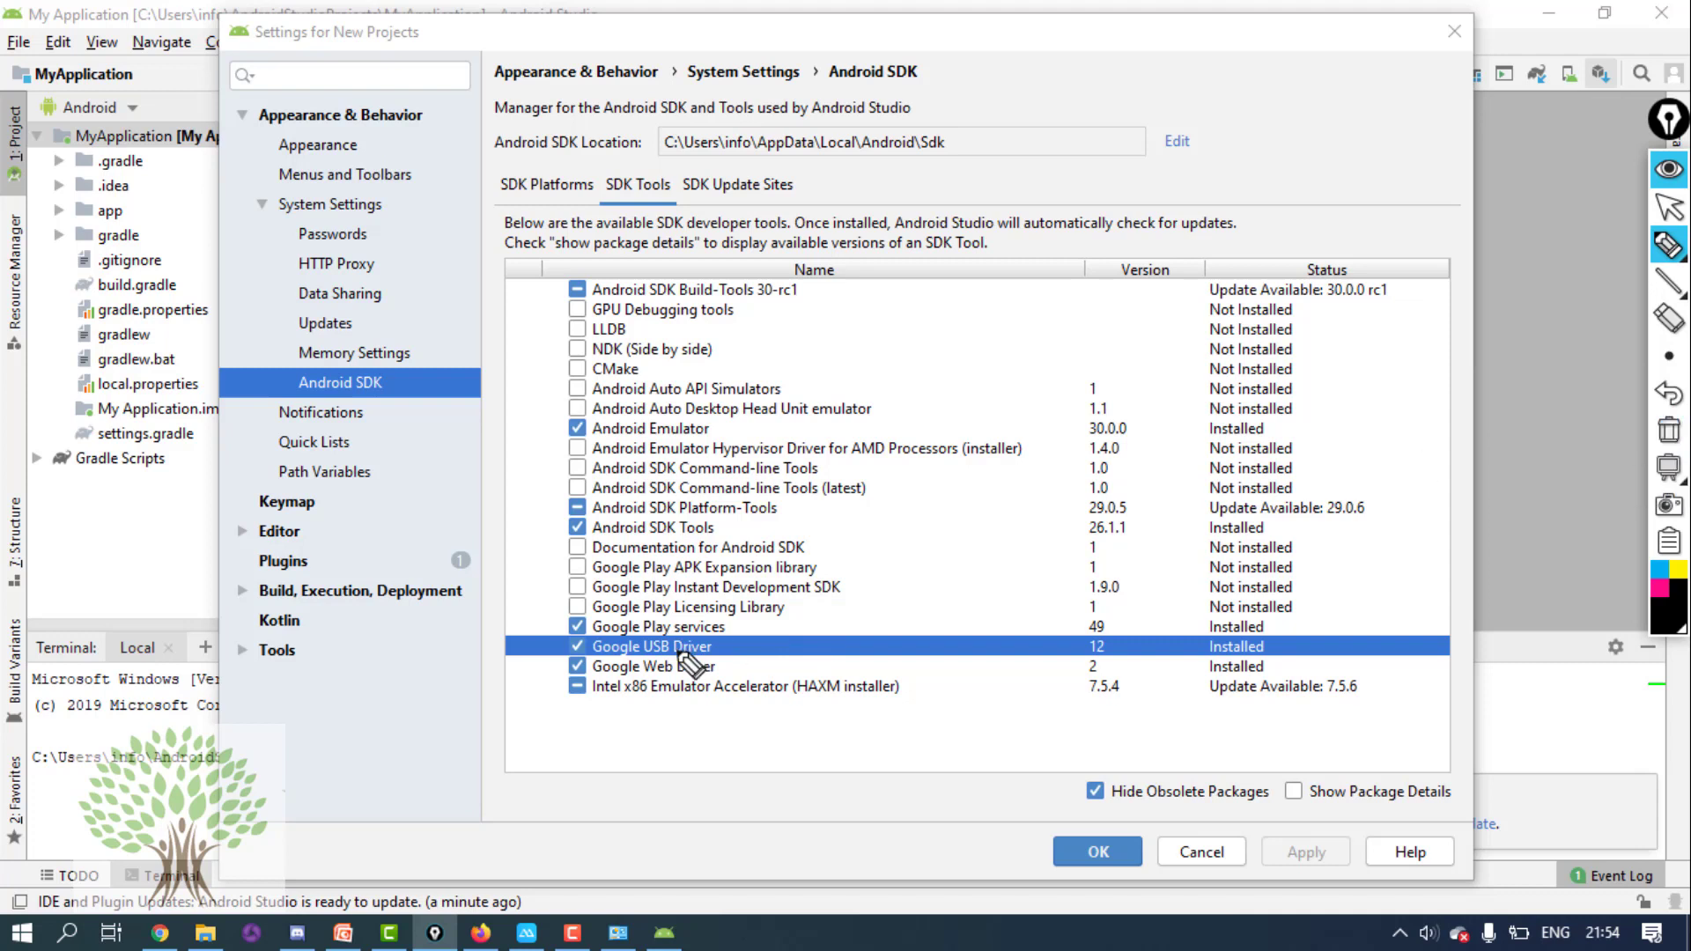
left_click(1675, 174)
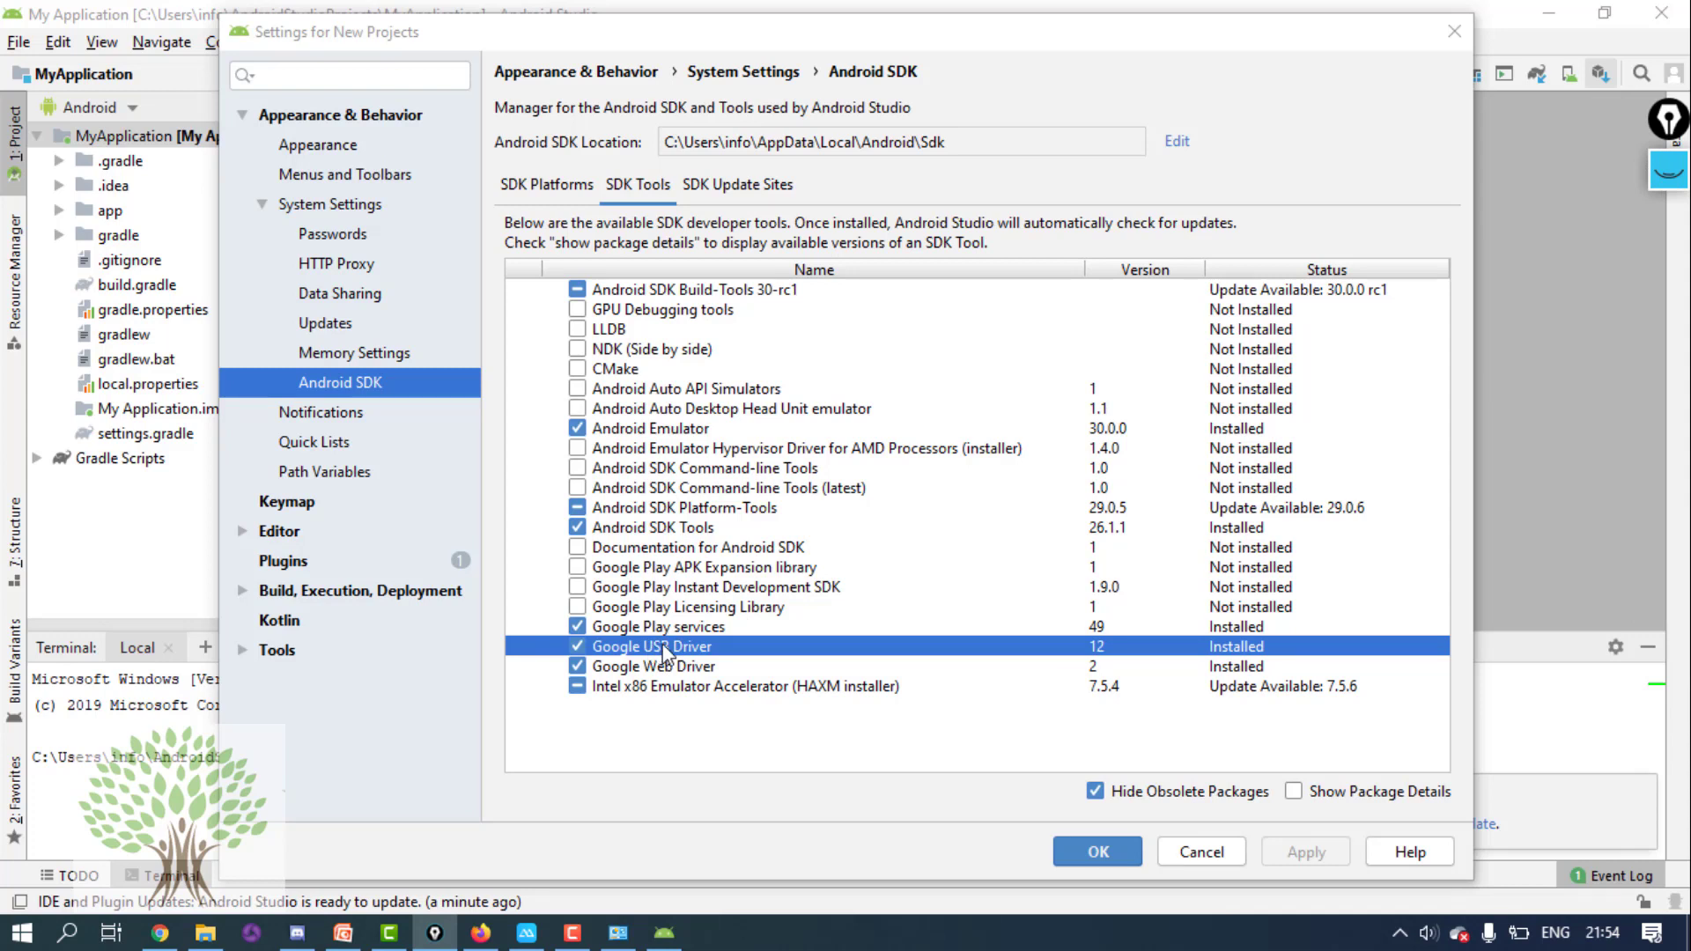
- Highlight Google Web Driver, Intel x86 Emulator Accelerator (HAXM installer) and Android Emulator in the SDK Tools list
left_click(666, 669)
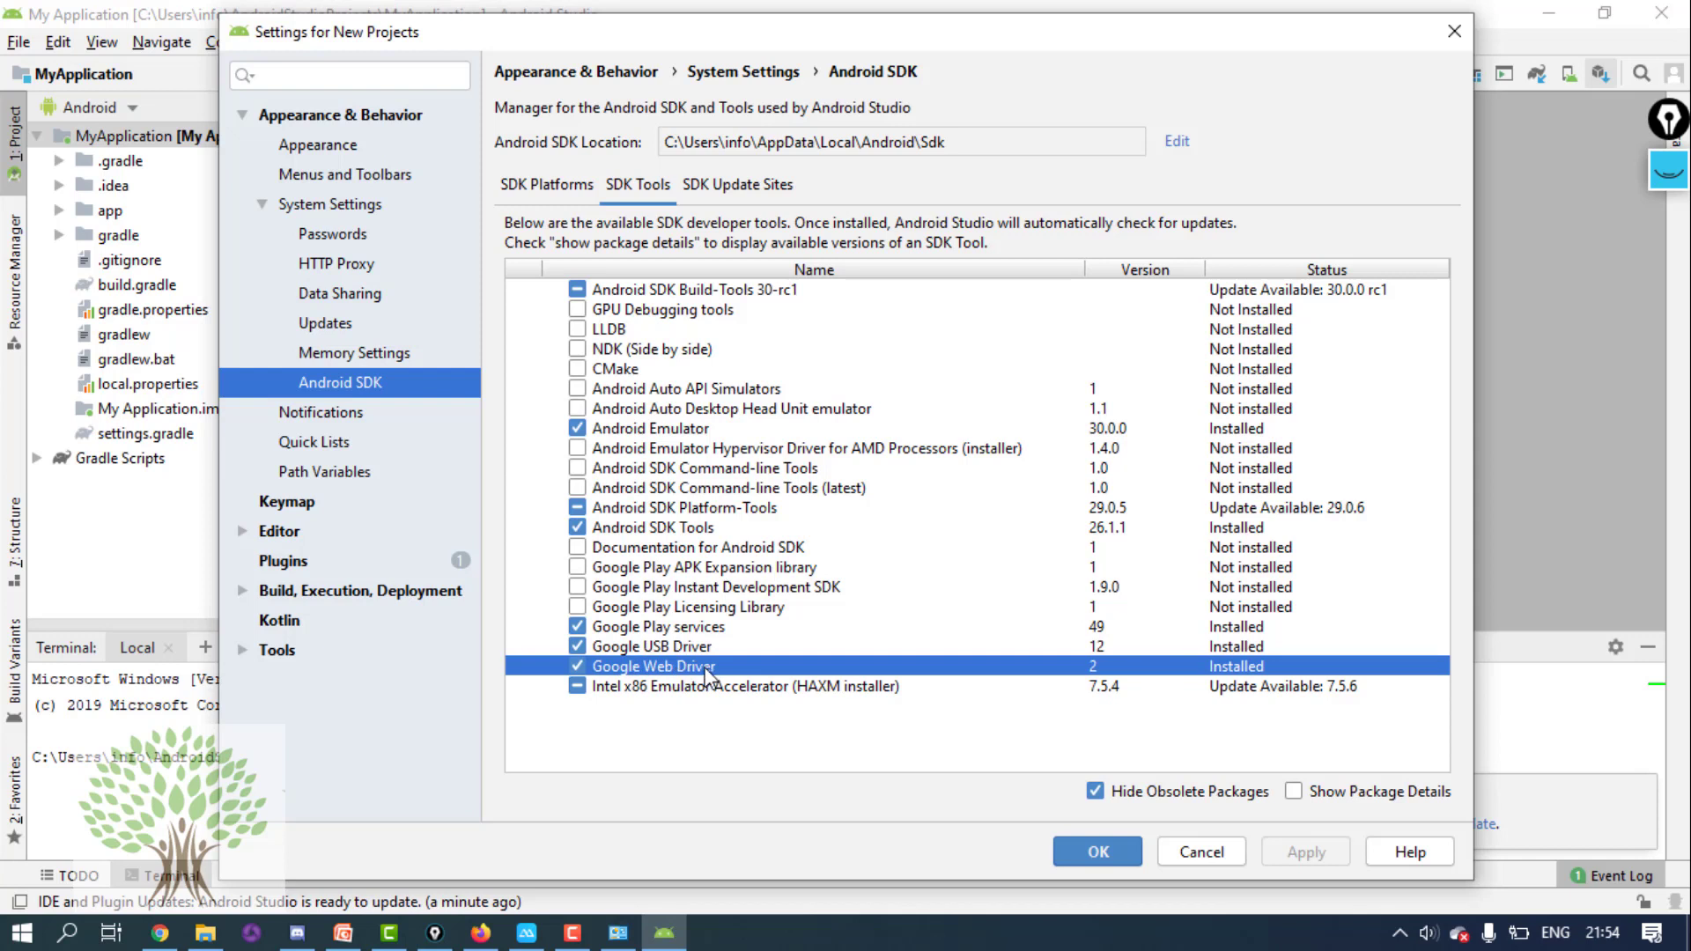
left_click(644, 689)
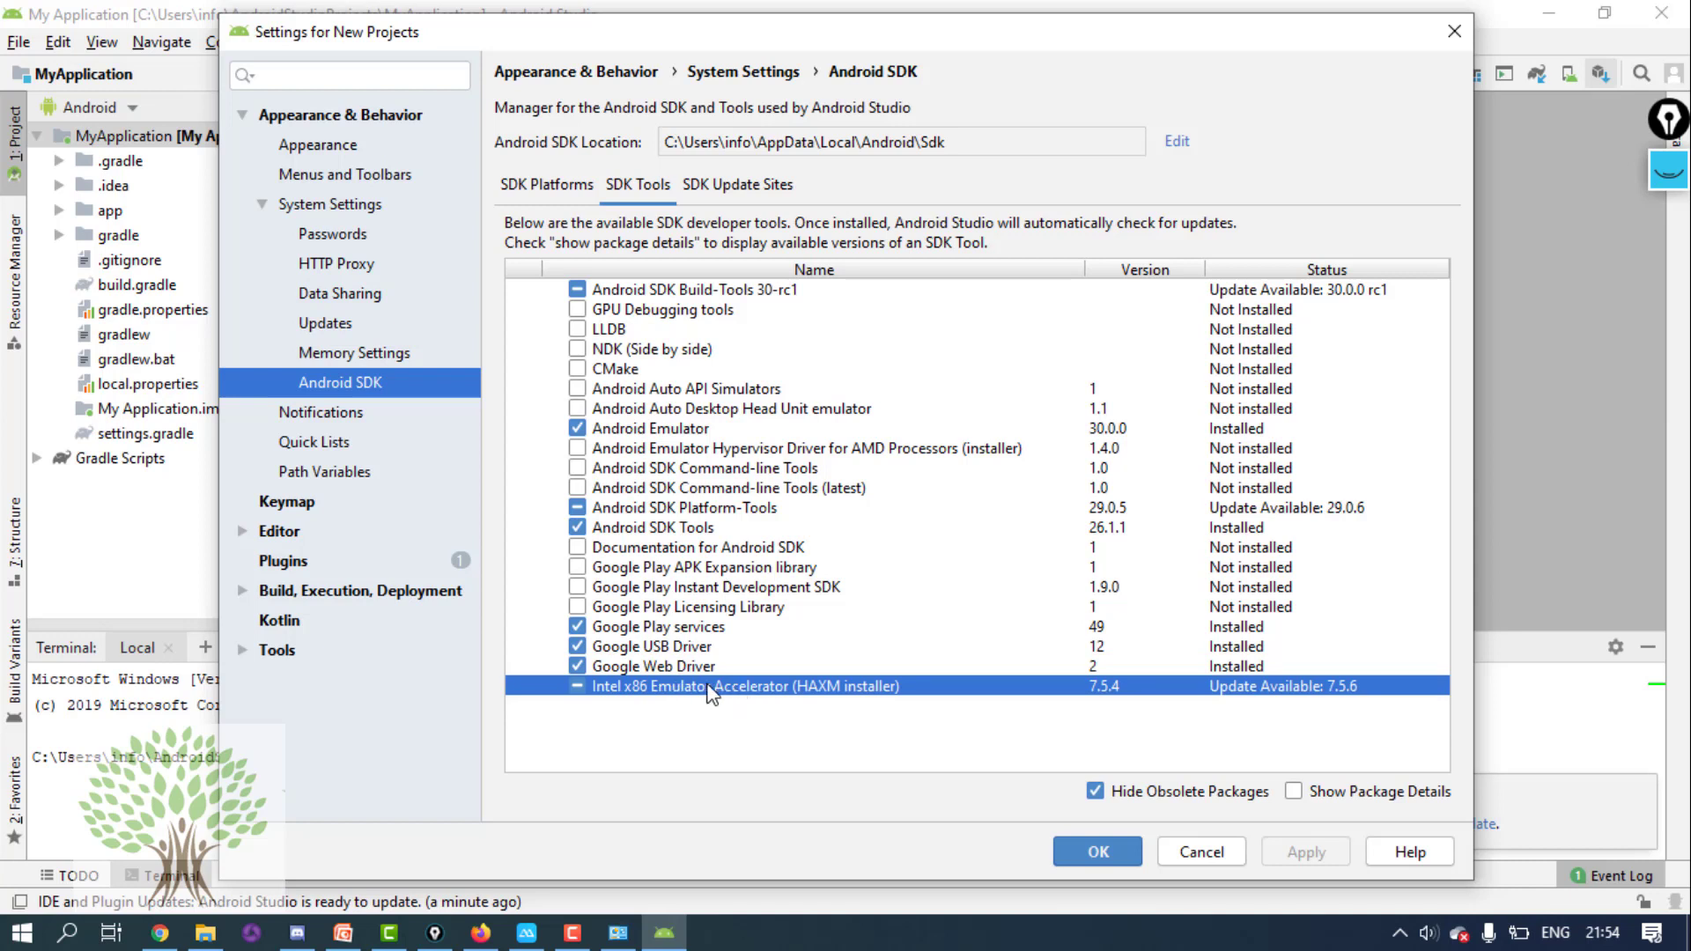
left_click(690, 432)
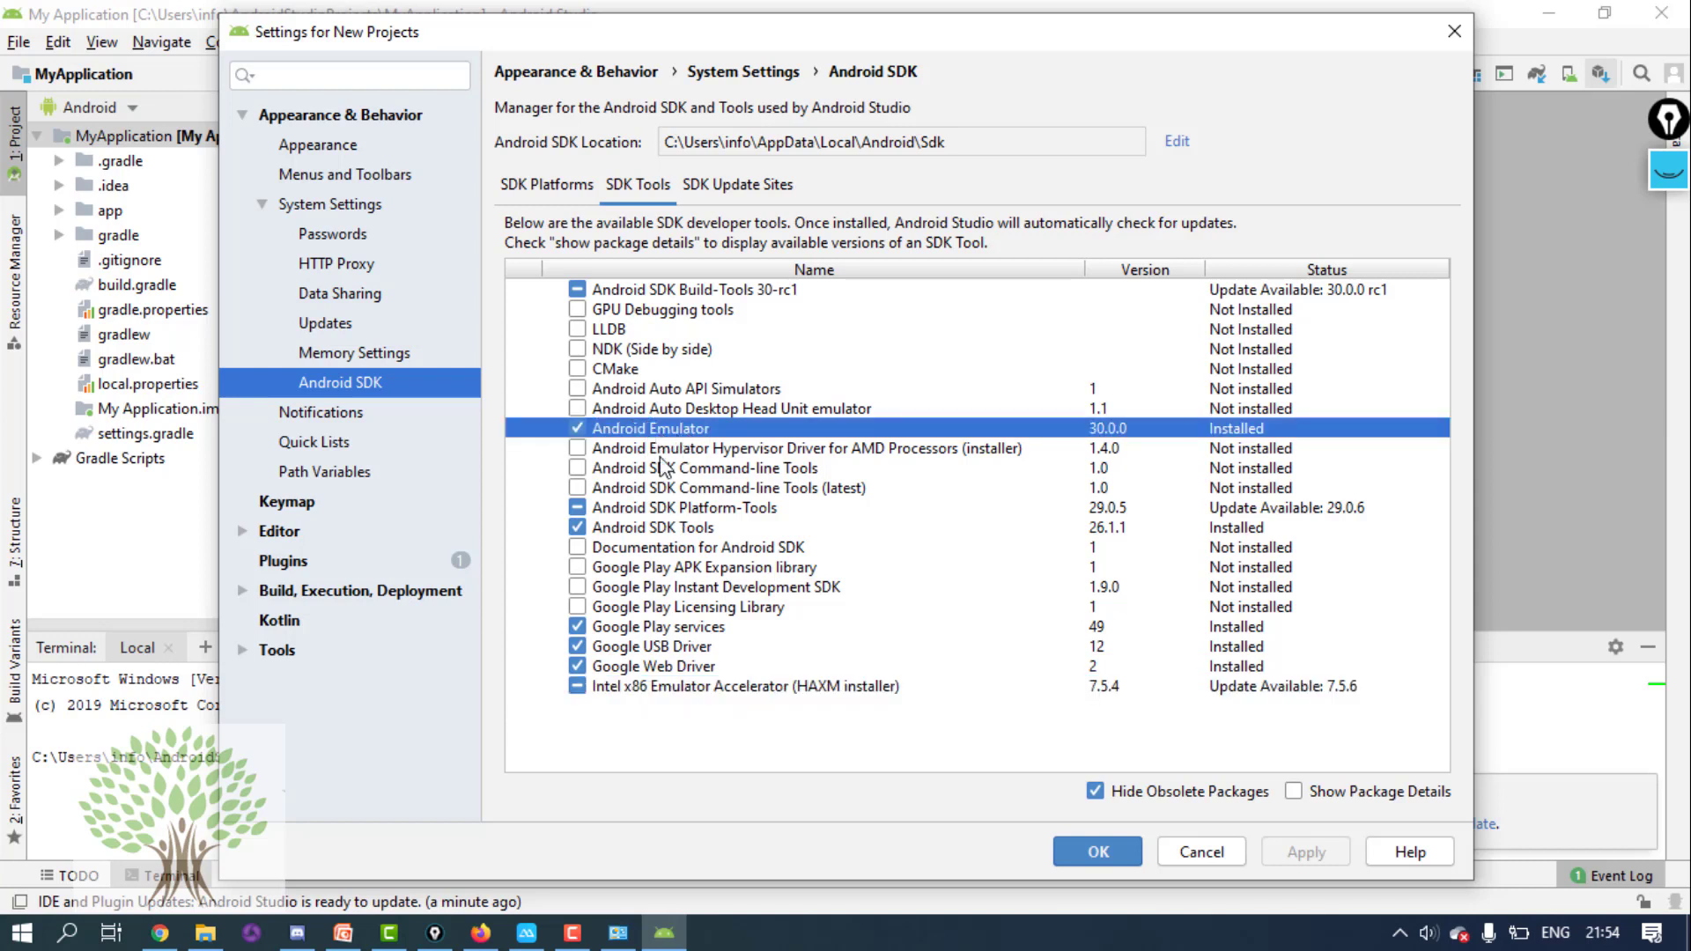
left_click(666, 691)
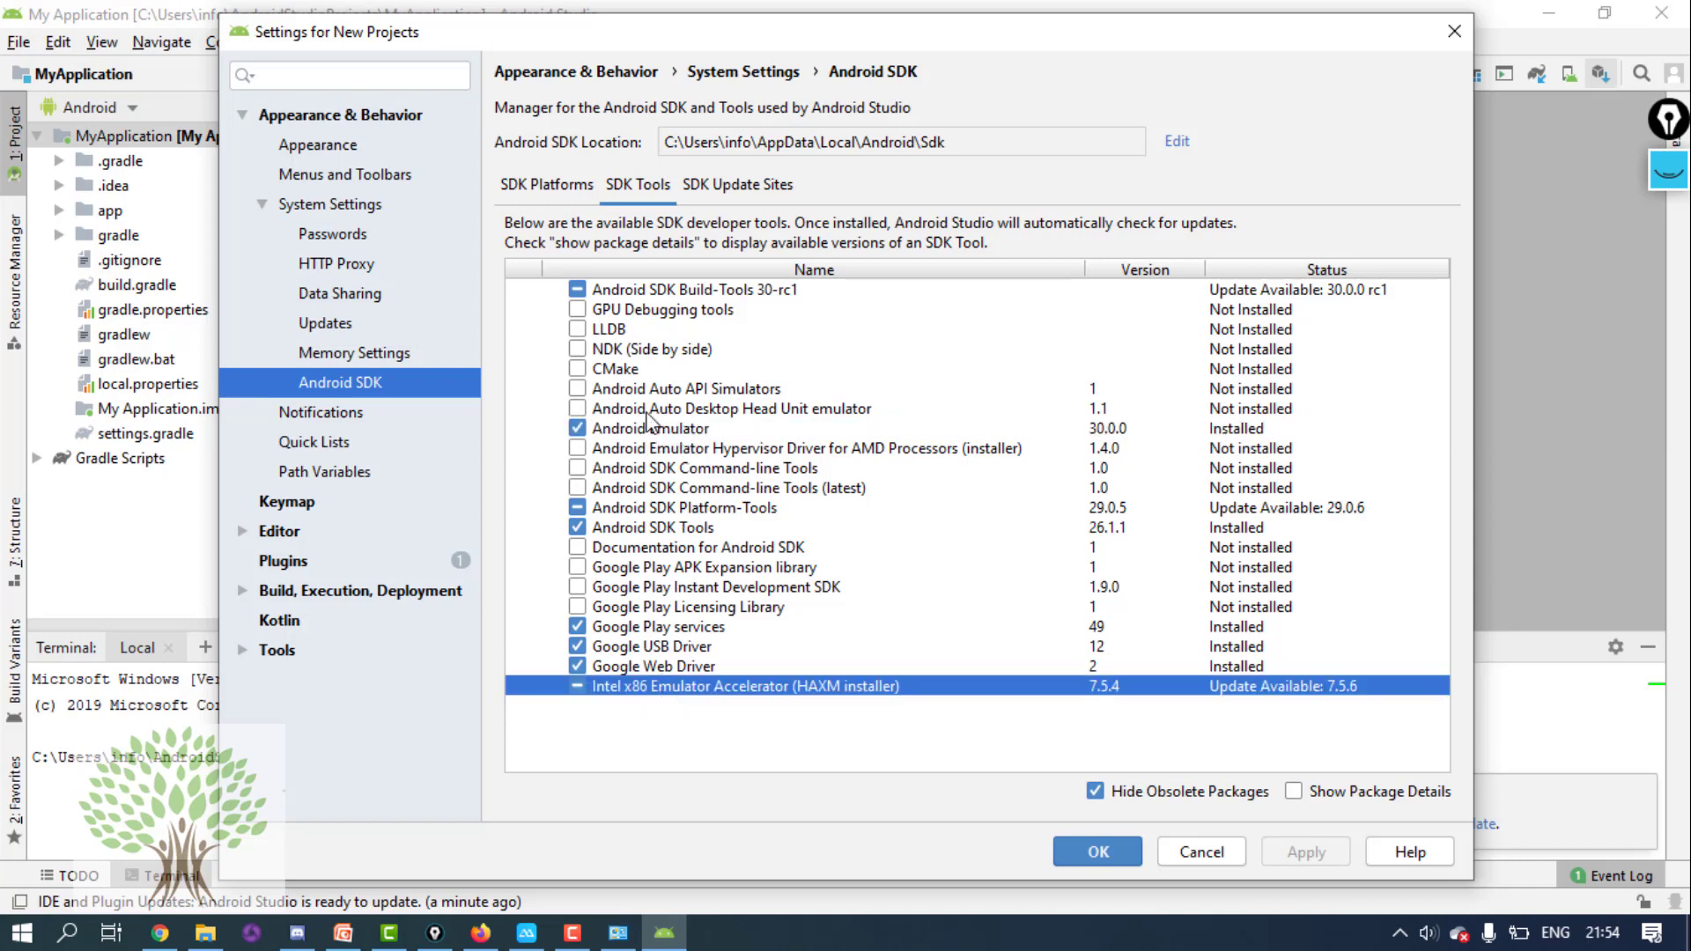
- Review the SDK Platforms and SDK Tools lists alternately, finishing on SDK Tools
left_click(553, 180)
left_click(625, 185)
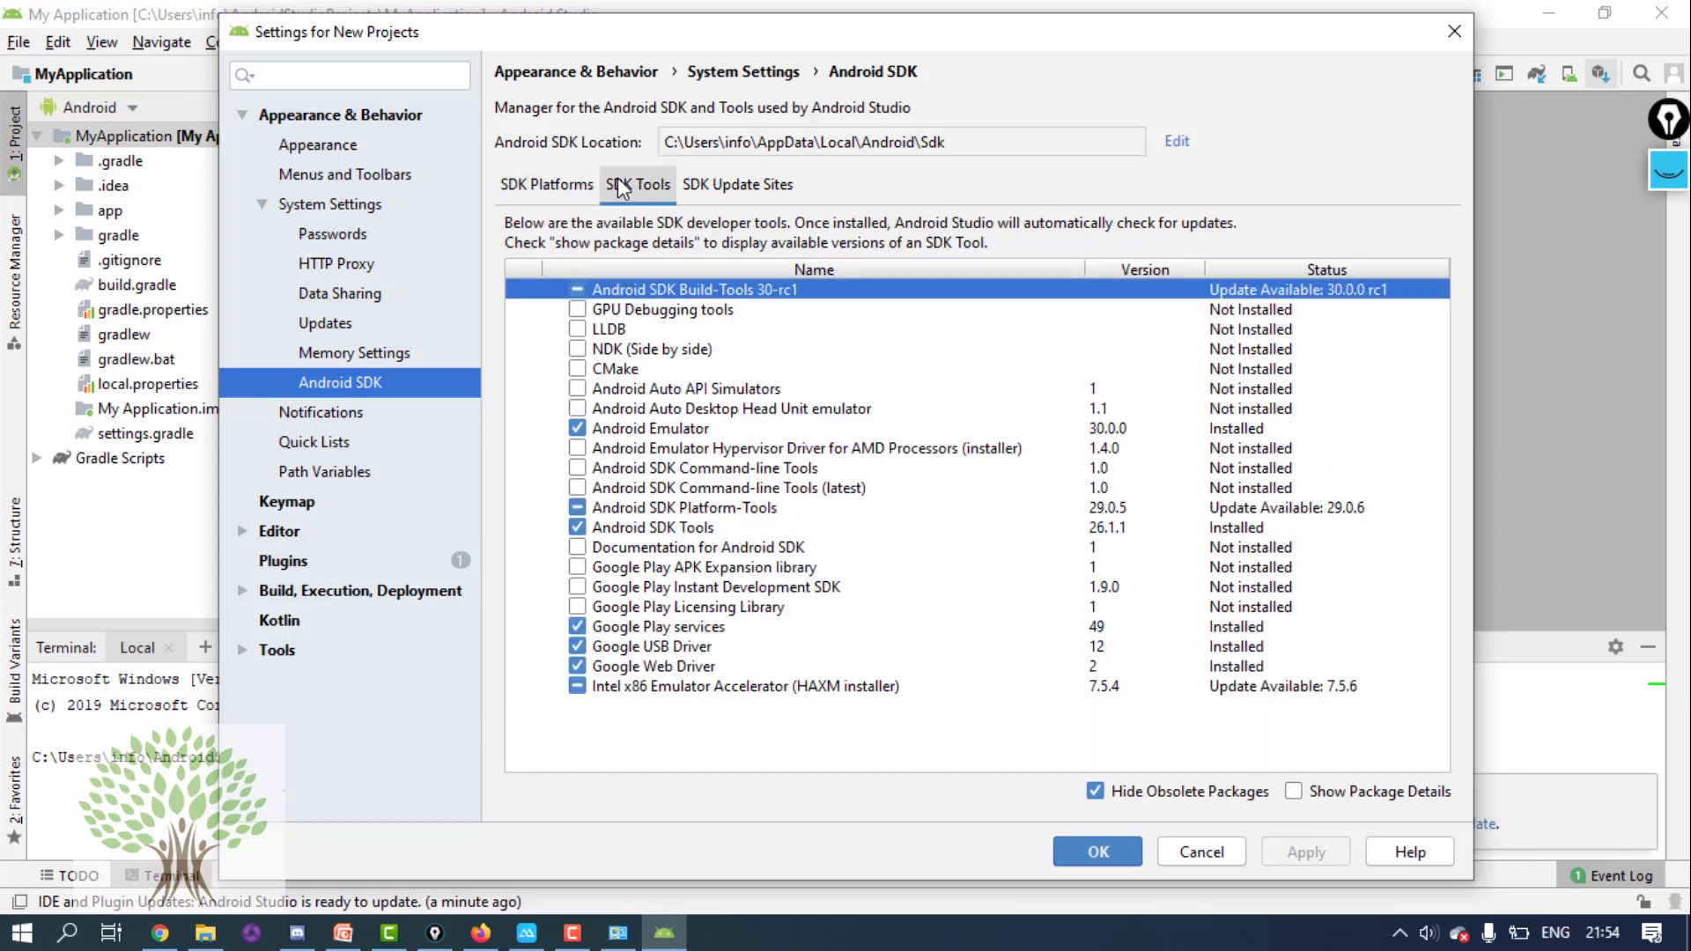
left_click(583, 187)
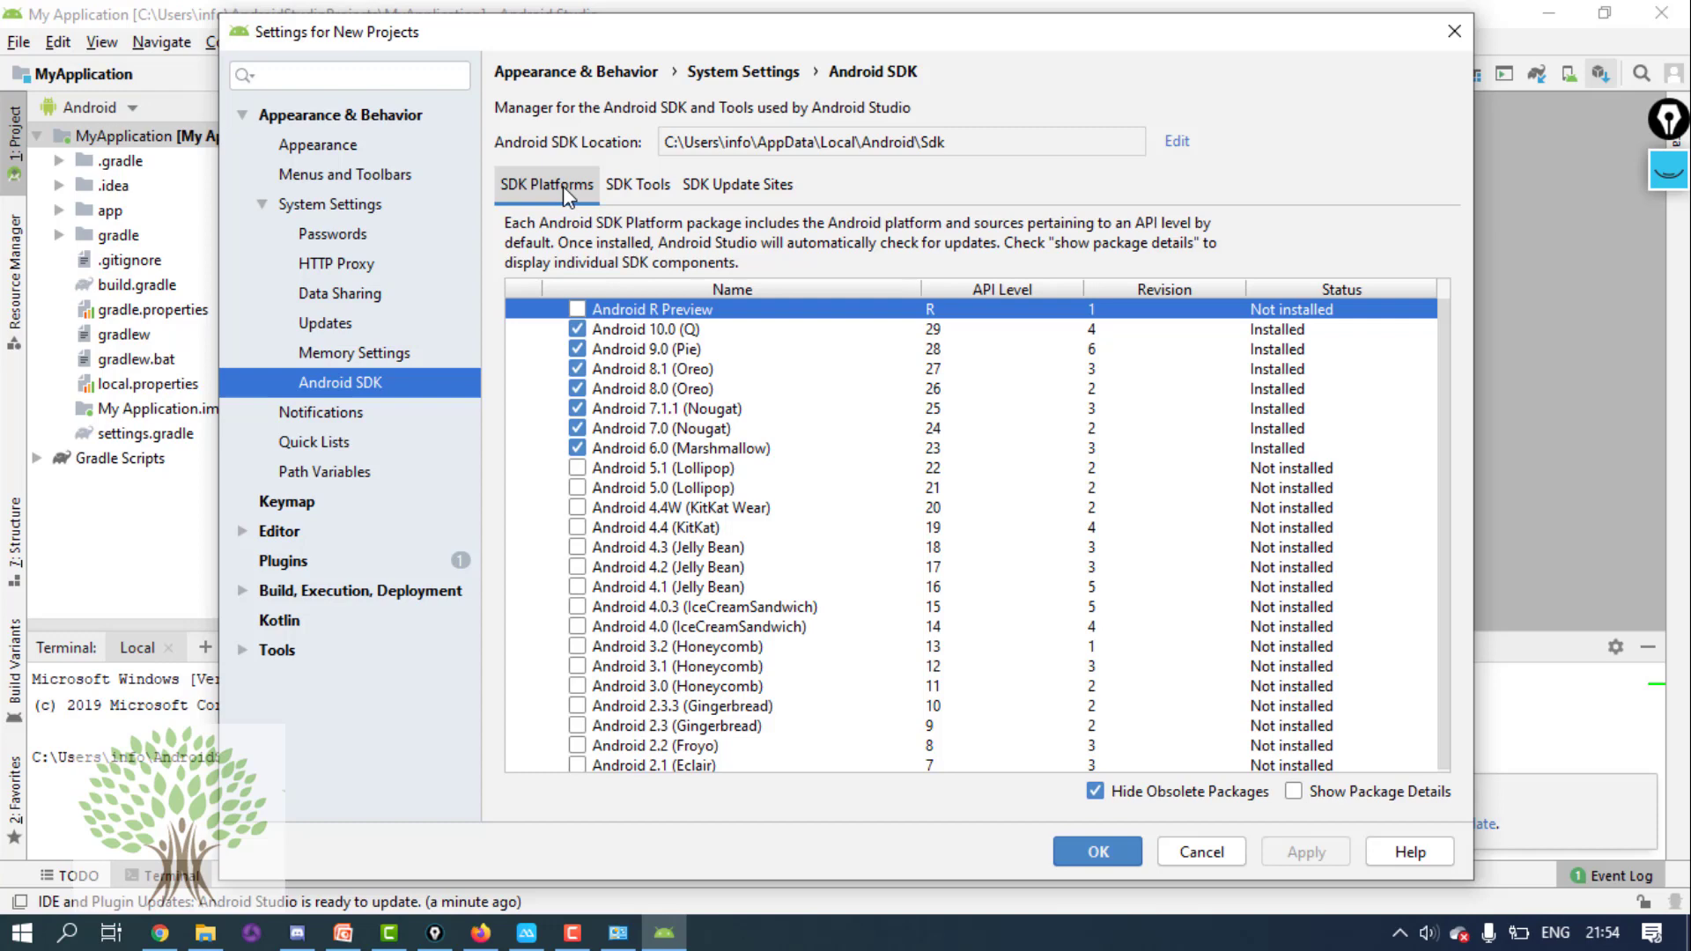
left_click(630, 188)
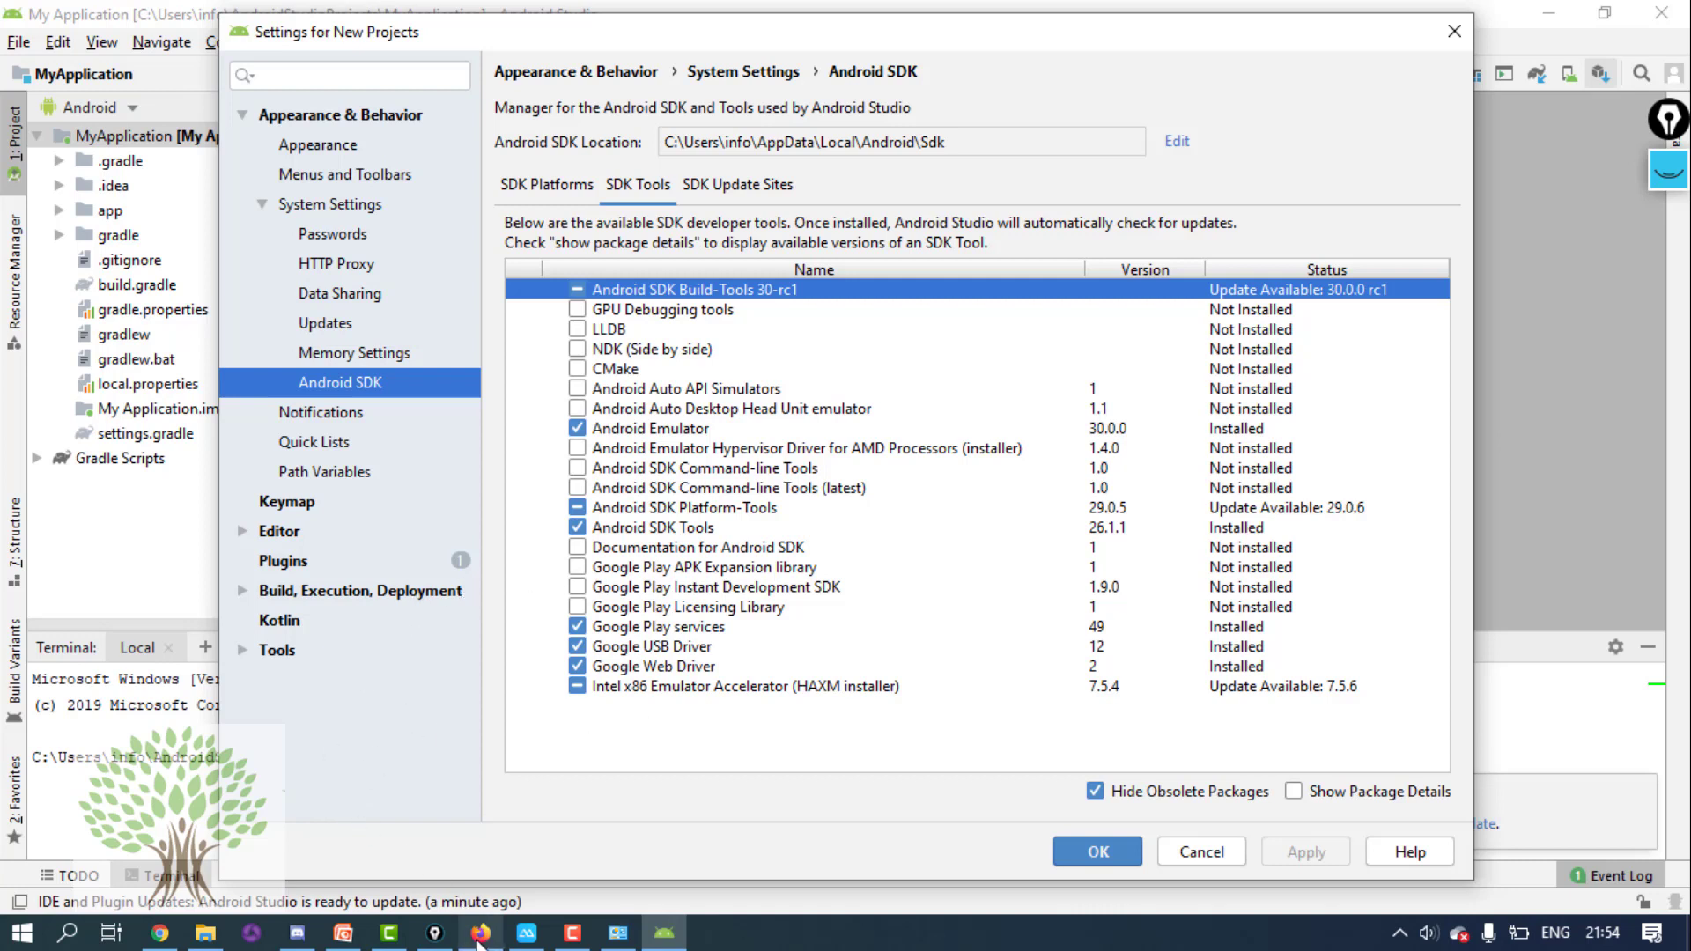
- Switch to Chrome and highlight the course topics on updating SDK Platforms, updating SDK Tools, and setting Android Home and Path Variable
left_click(159, 931)
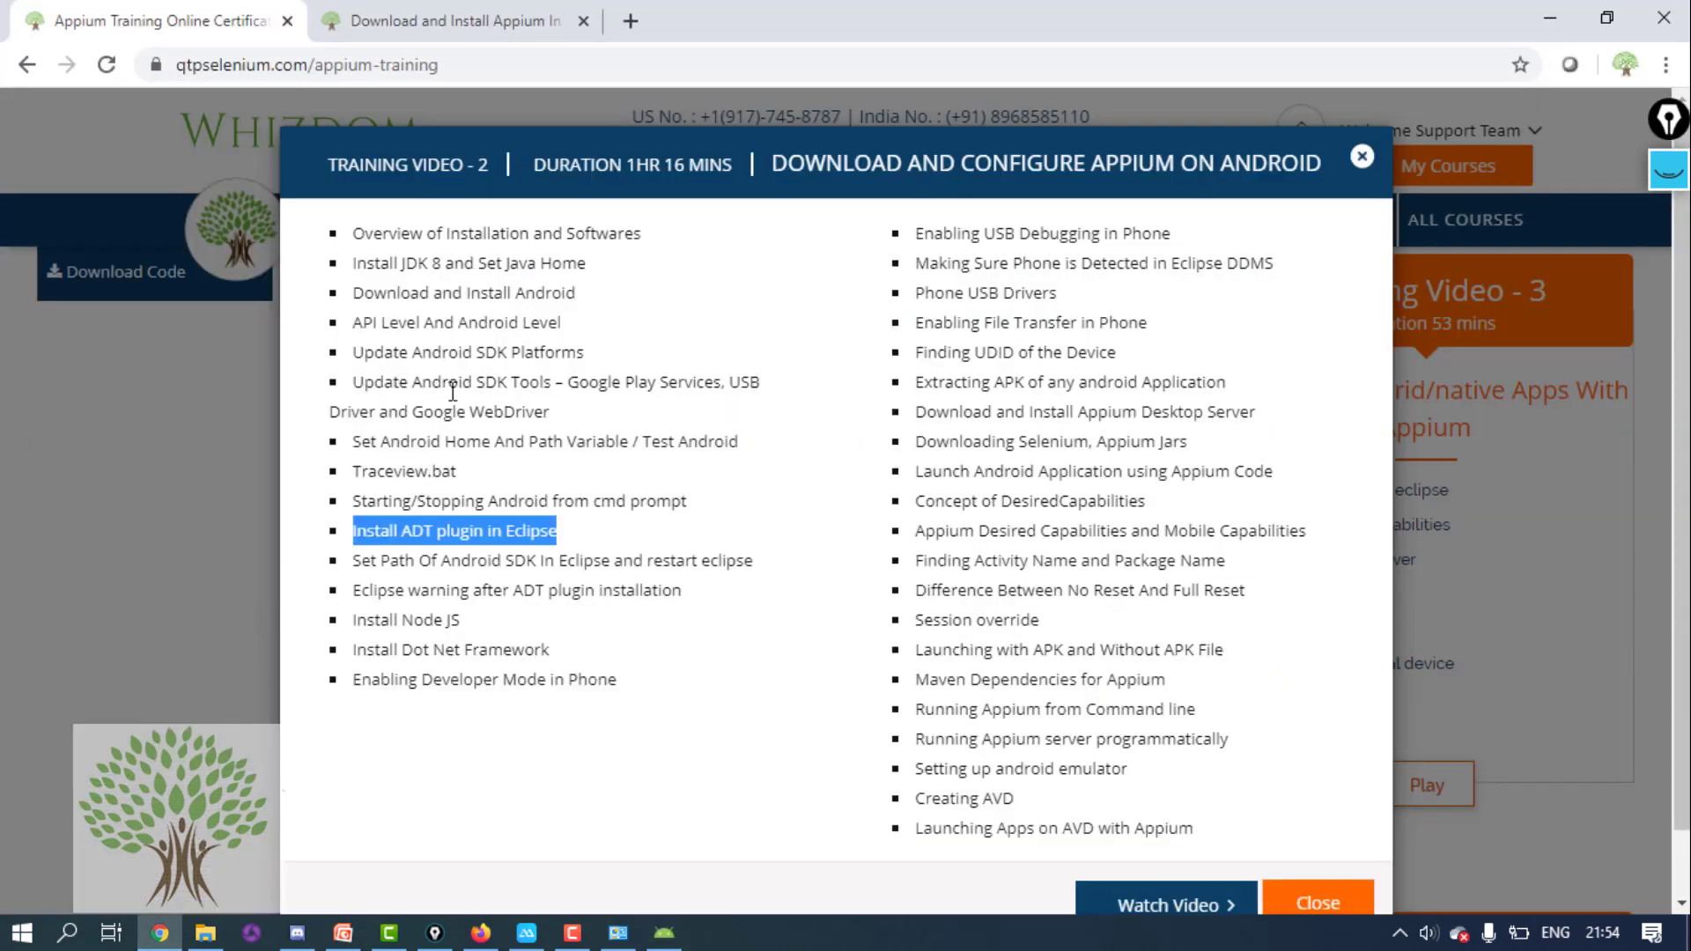
triple_click(472, 353)
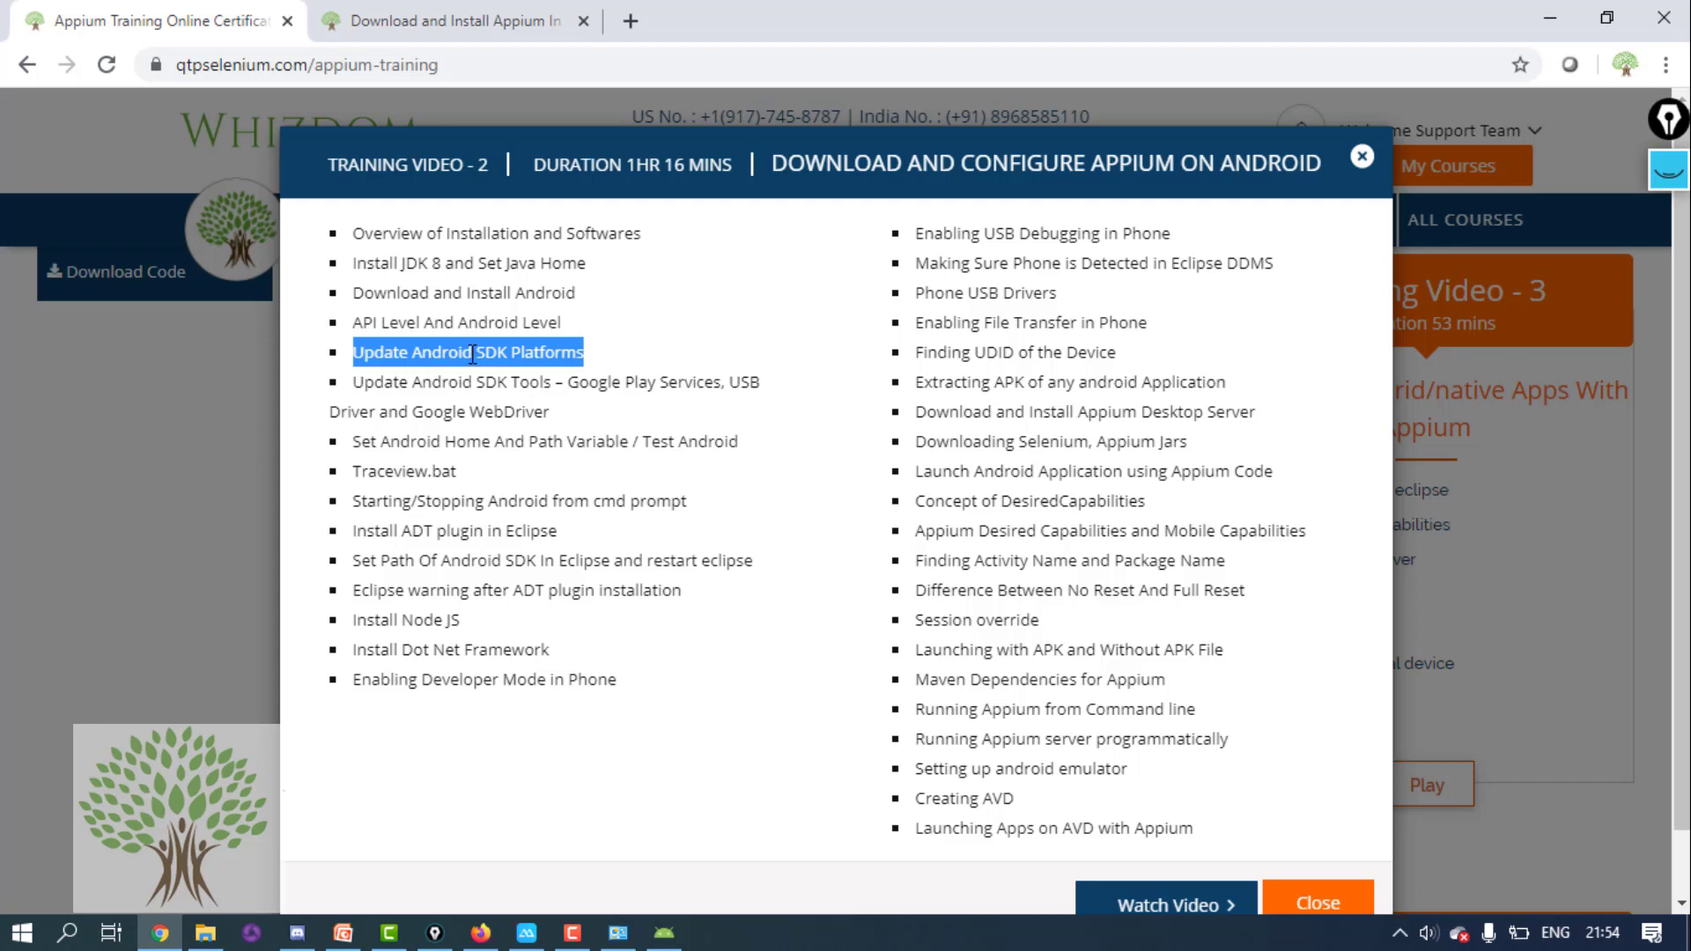
triple_click(494, 380)
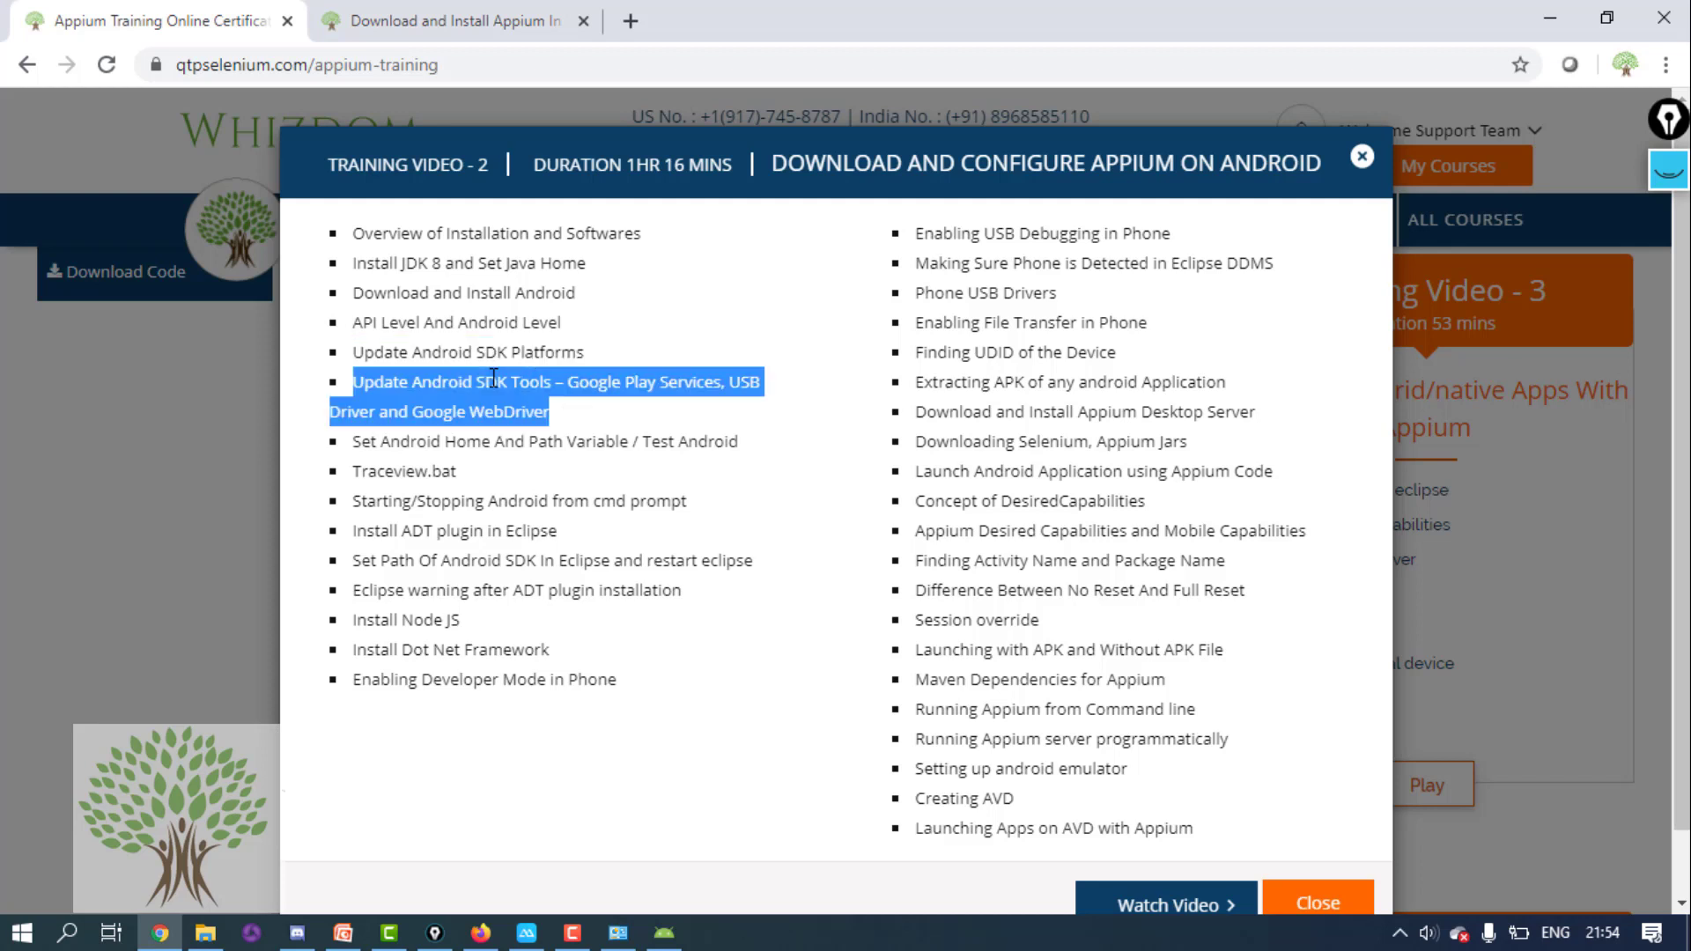
triple_click(424, 440)
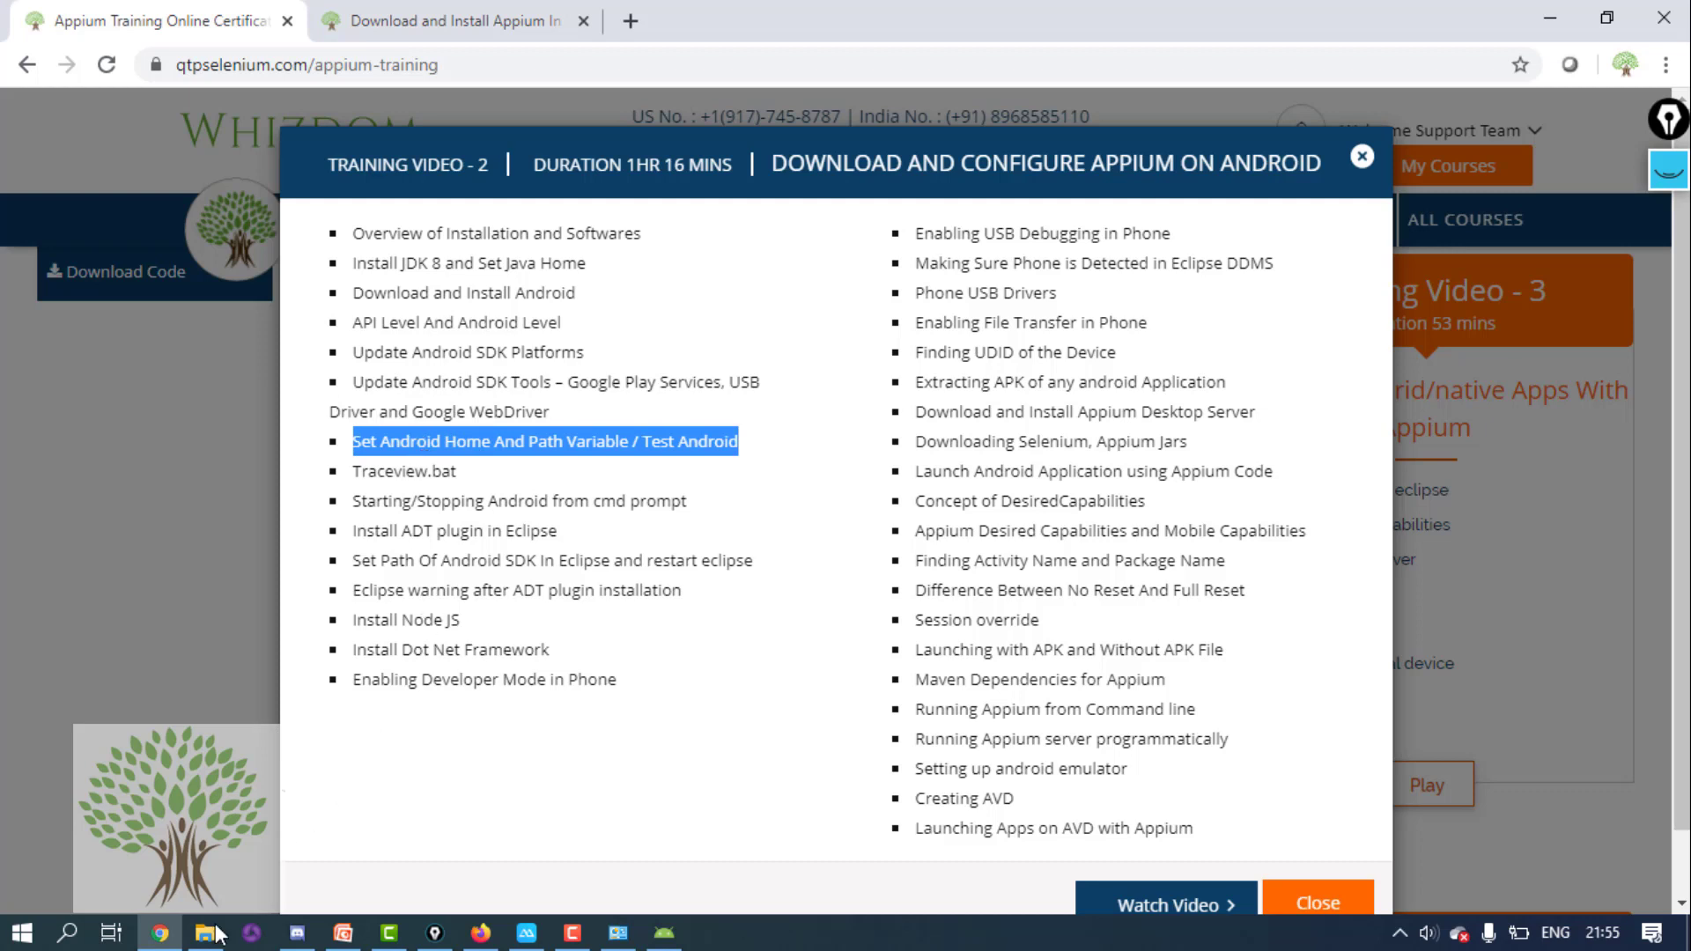
- Switch to the Sdk folder in File Explorer and open the system properties of This PC
mouse_move(208, 937)
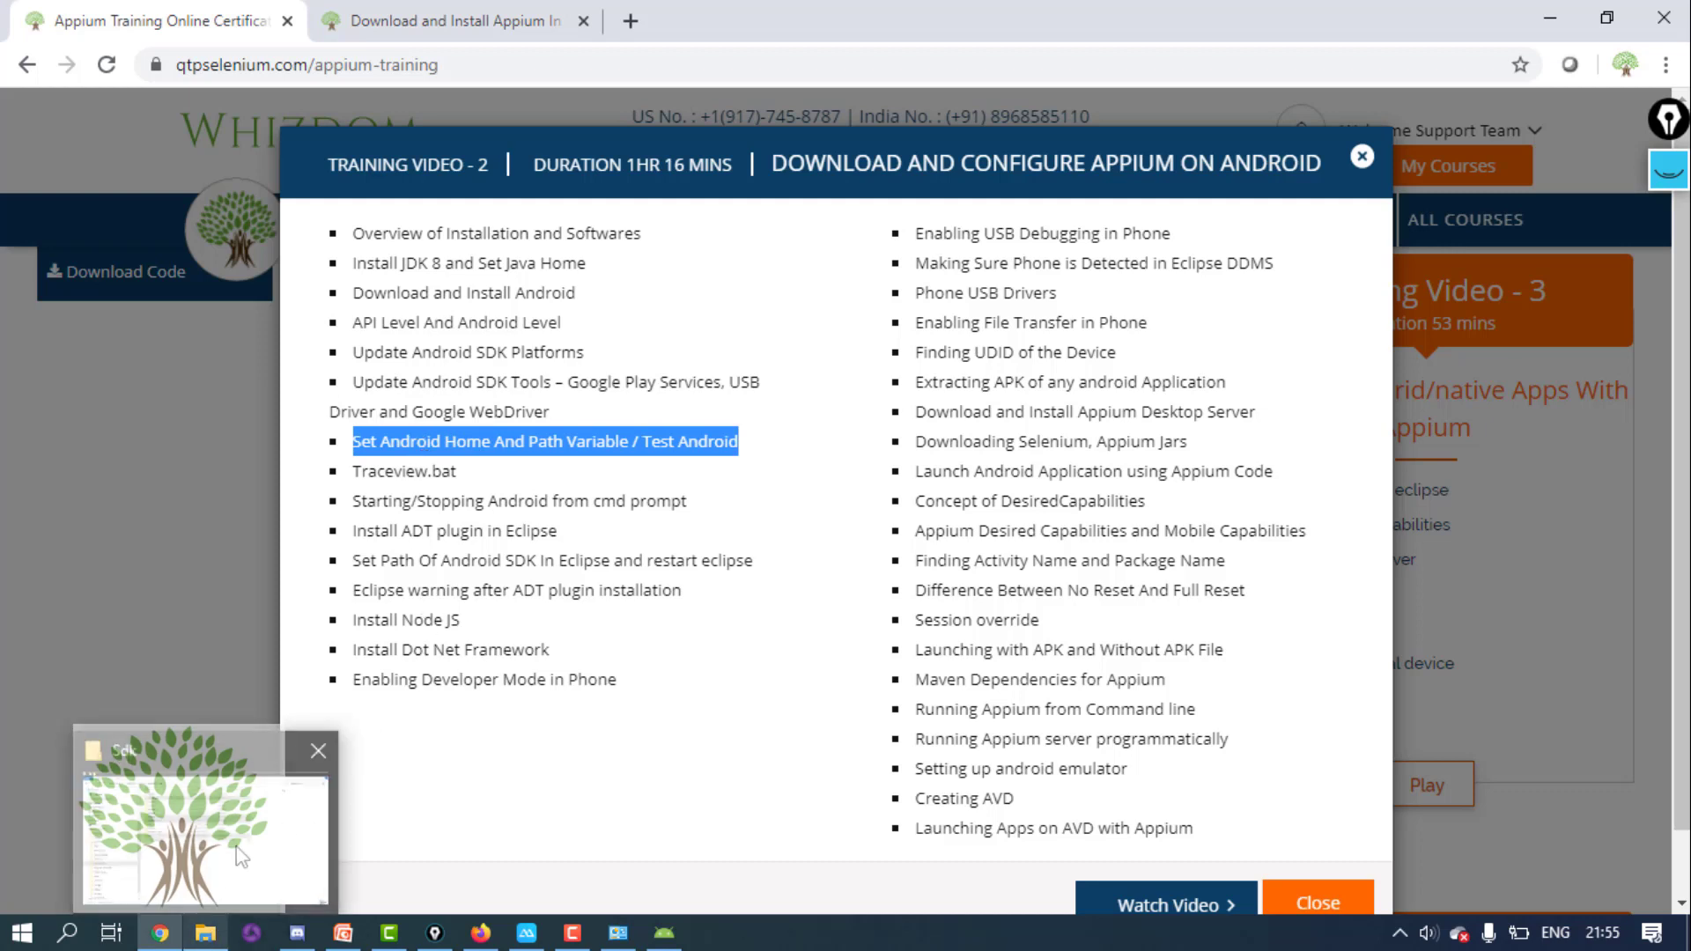
left_click(210, 936)
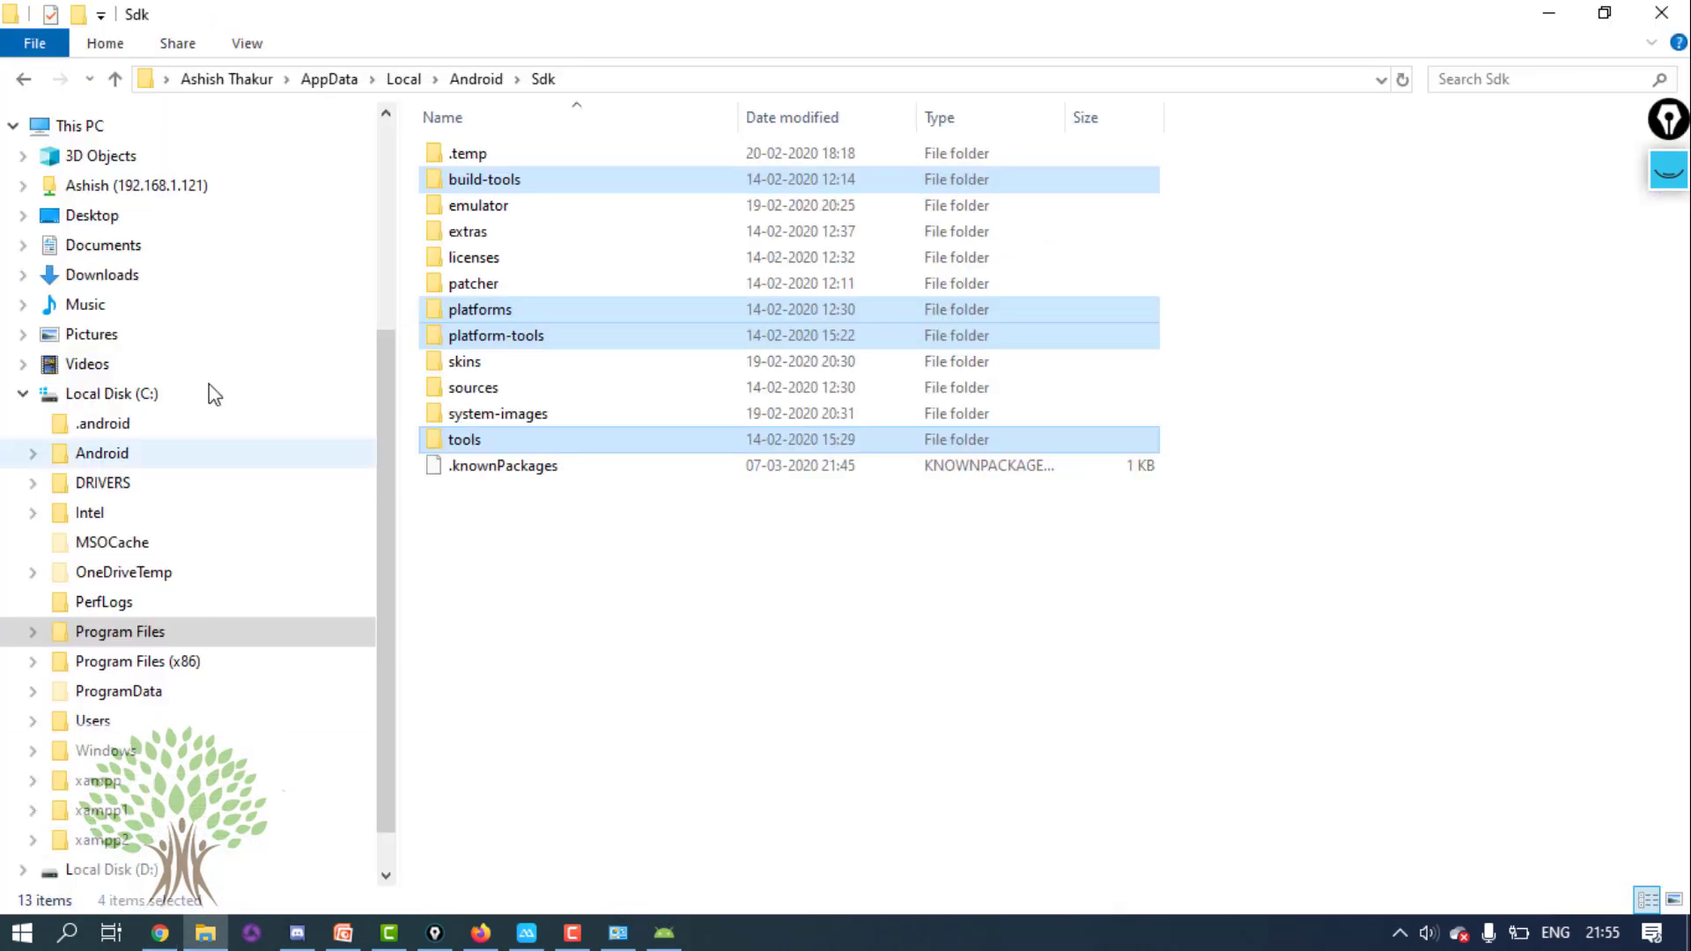
right_click(109, 136)
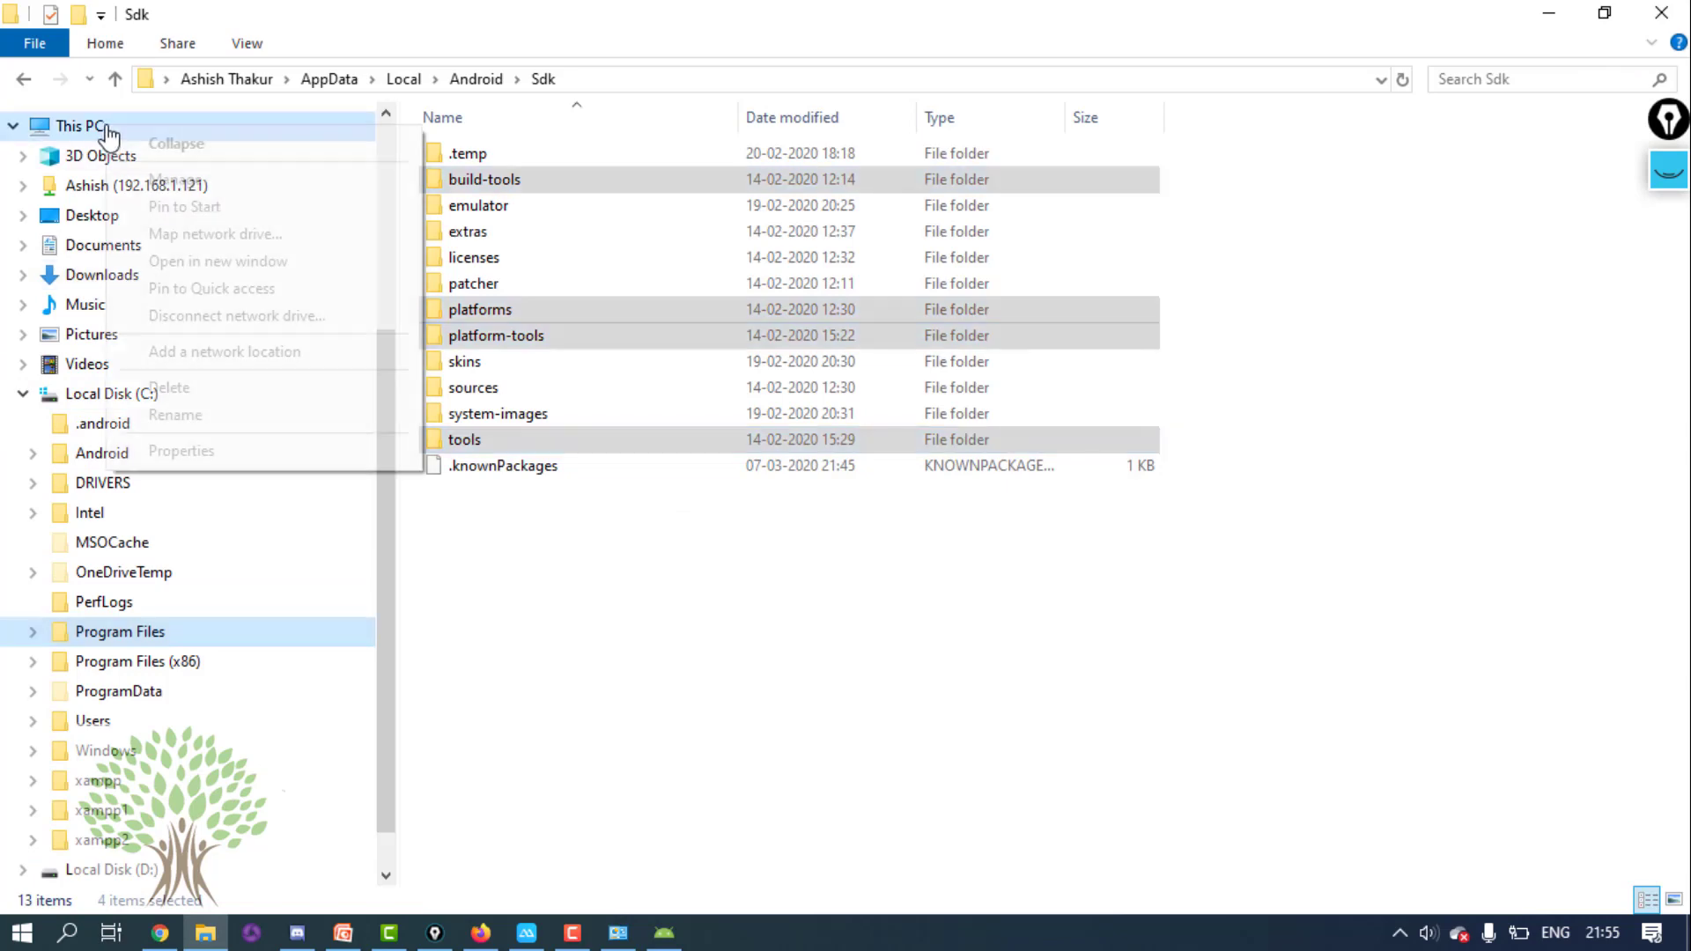
left_click(190, 453)
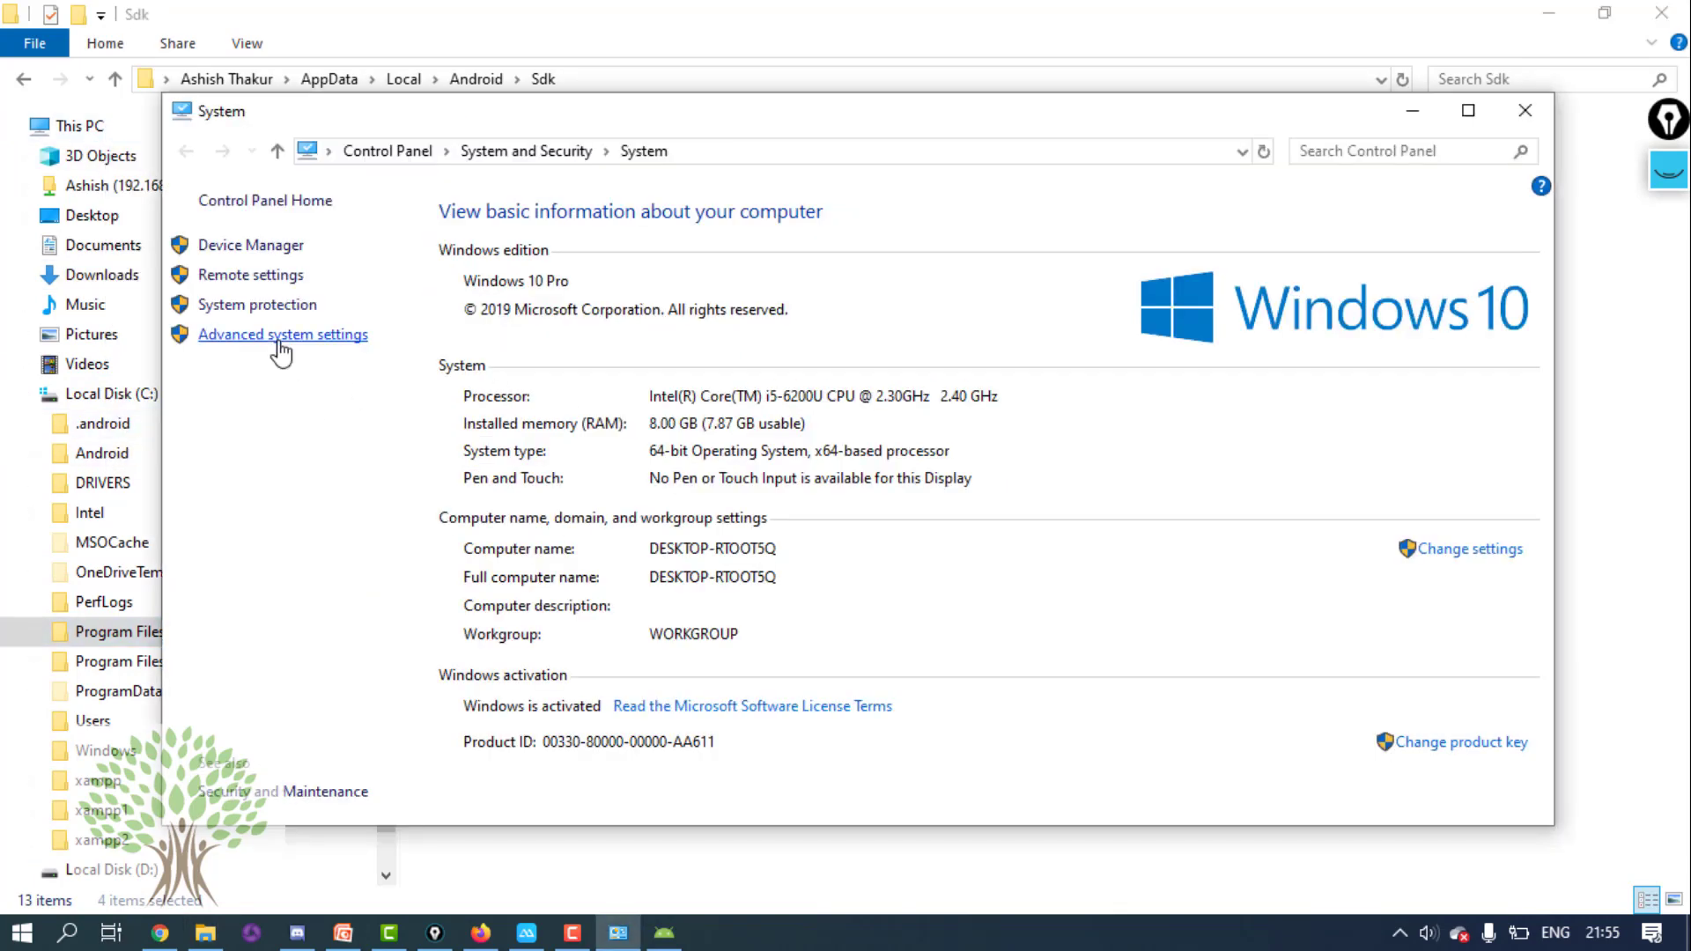
- Open the Windows environment variables, then open the ANDROID_HOME system variable and highlight its name and value
left_click(282, 342)
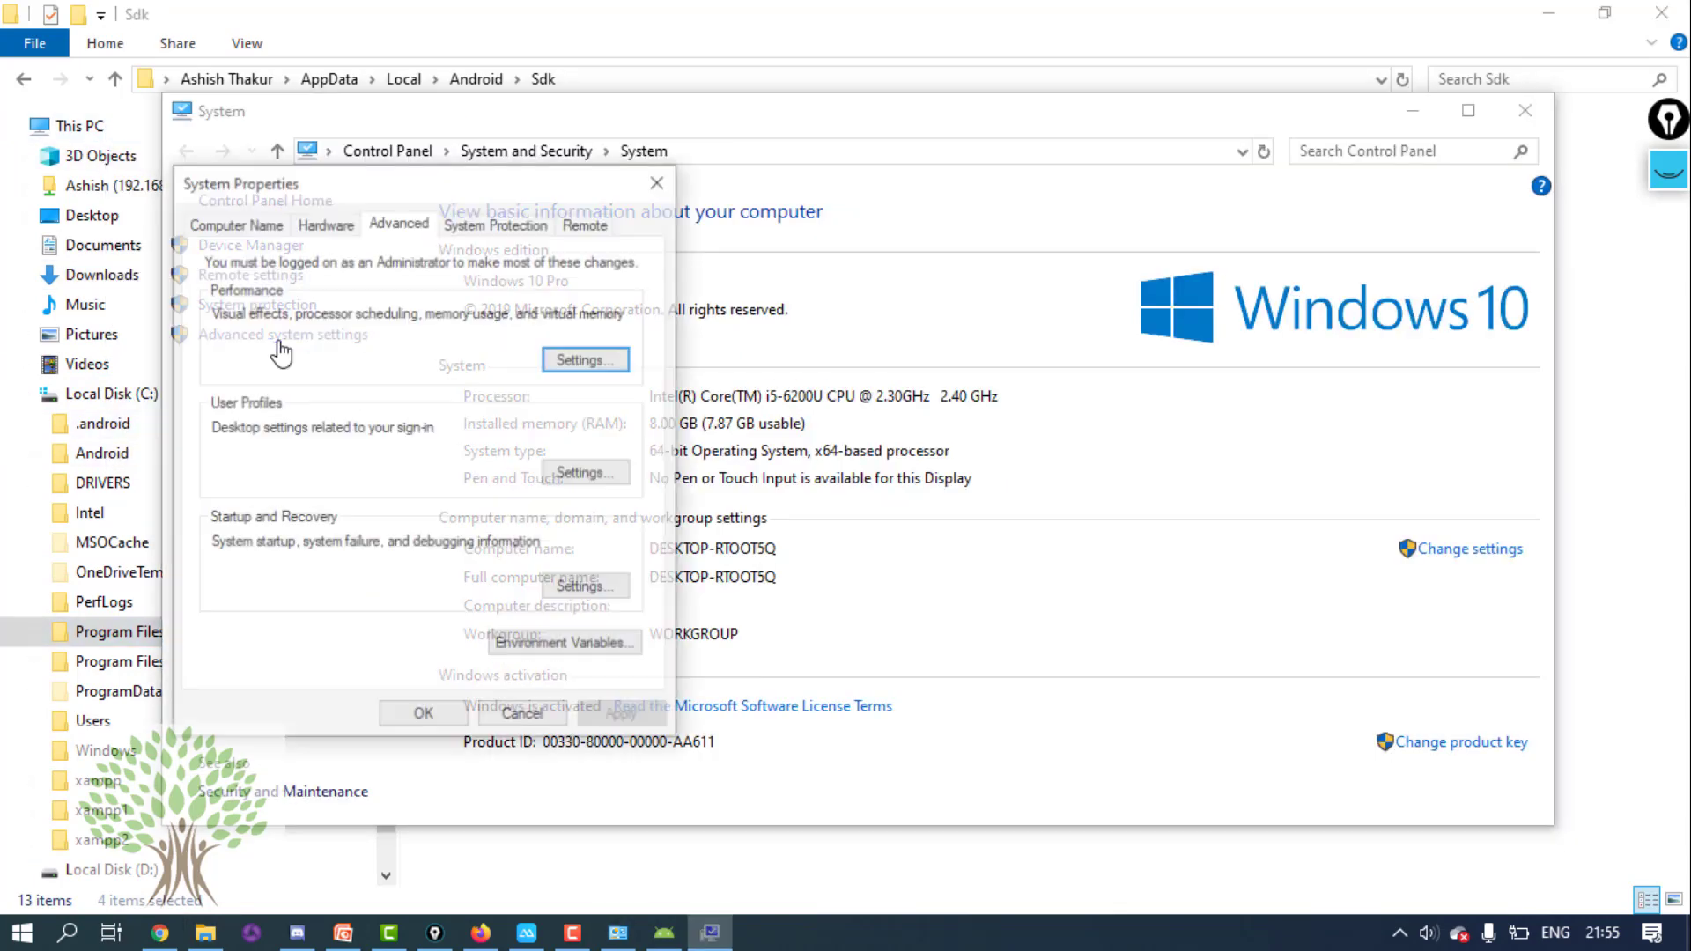
left_click(555, 649)
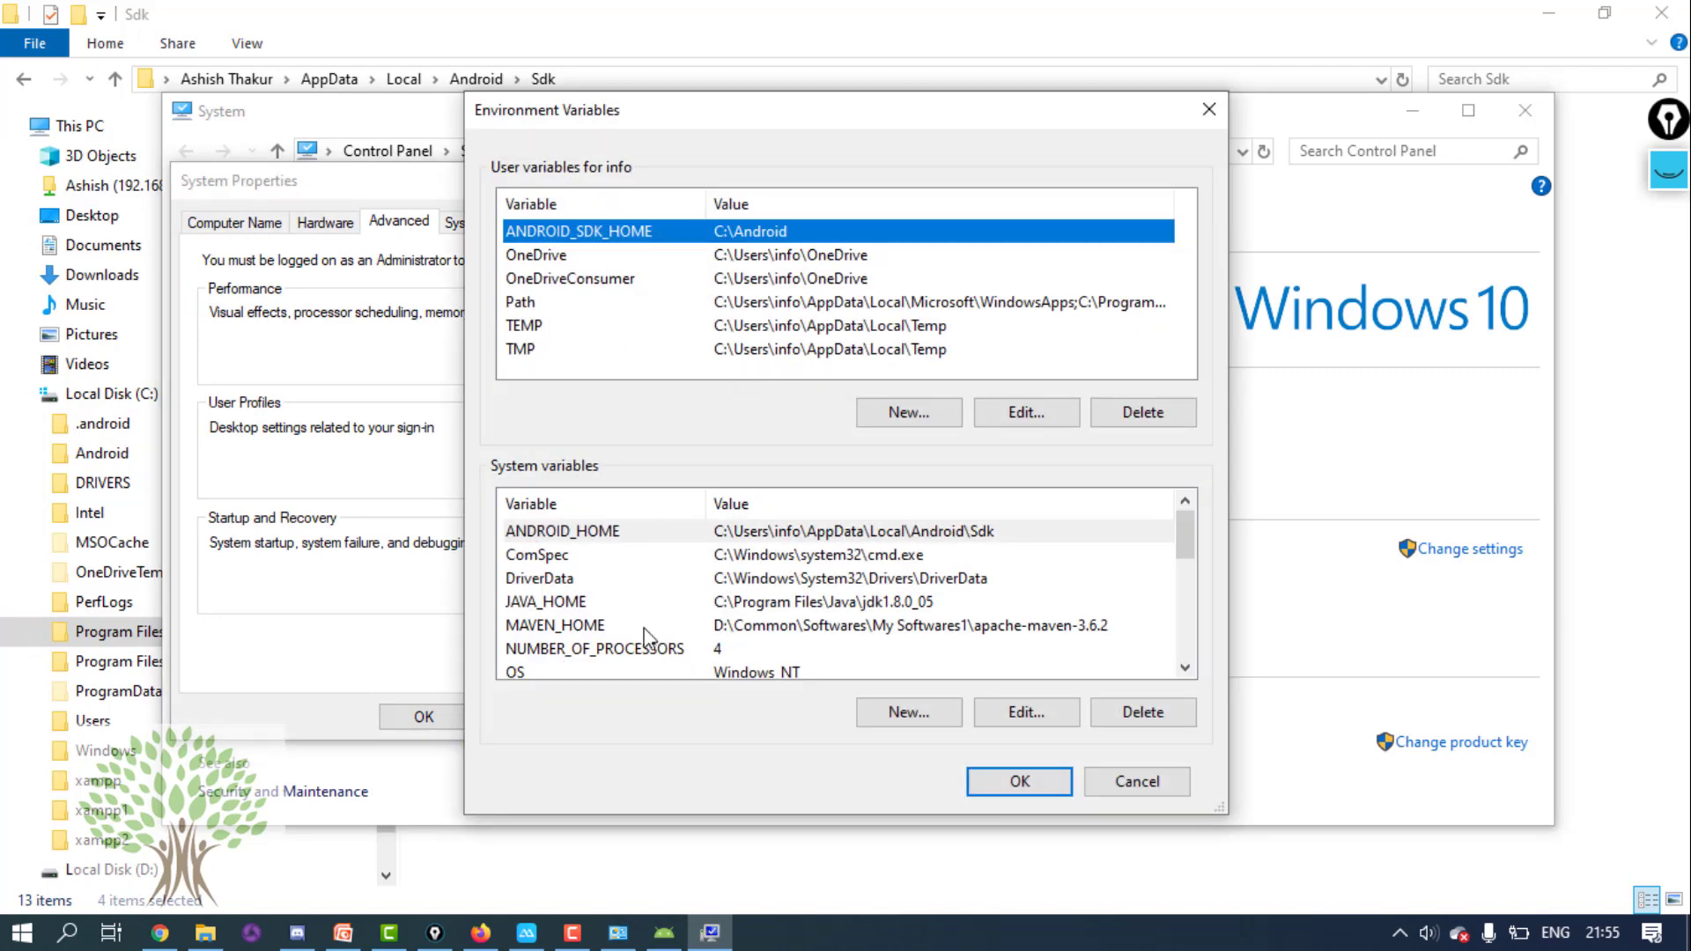
left_click(659, 530)
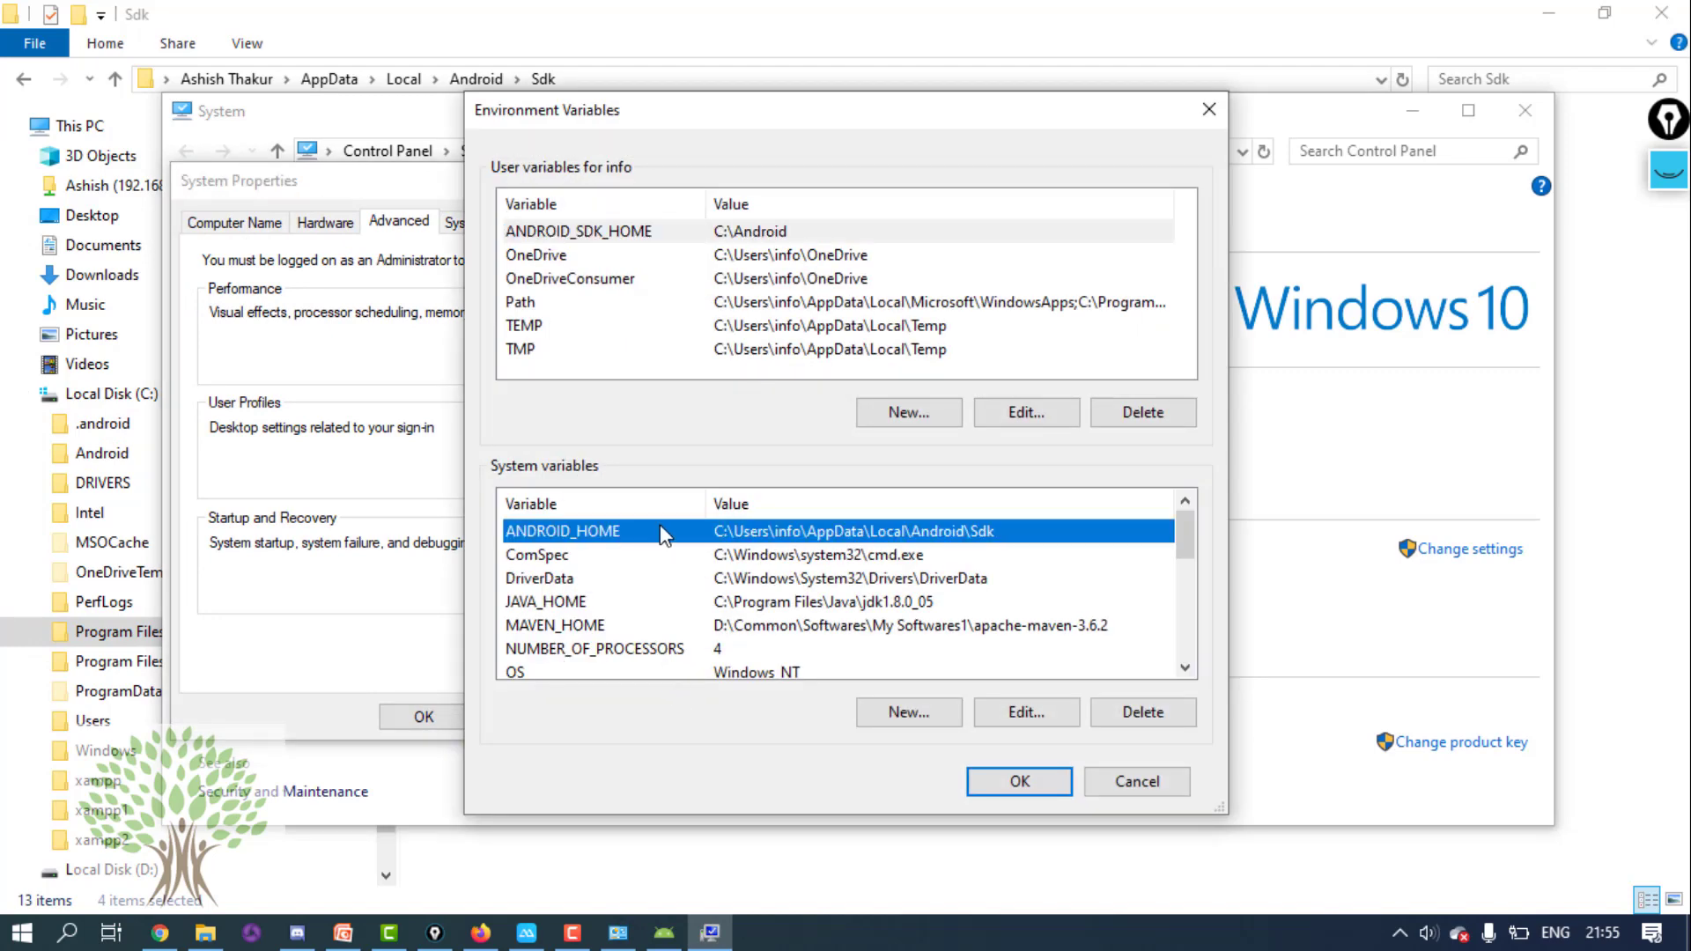
double_click(728, 537)
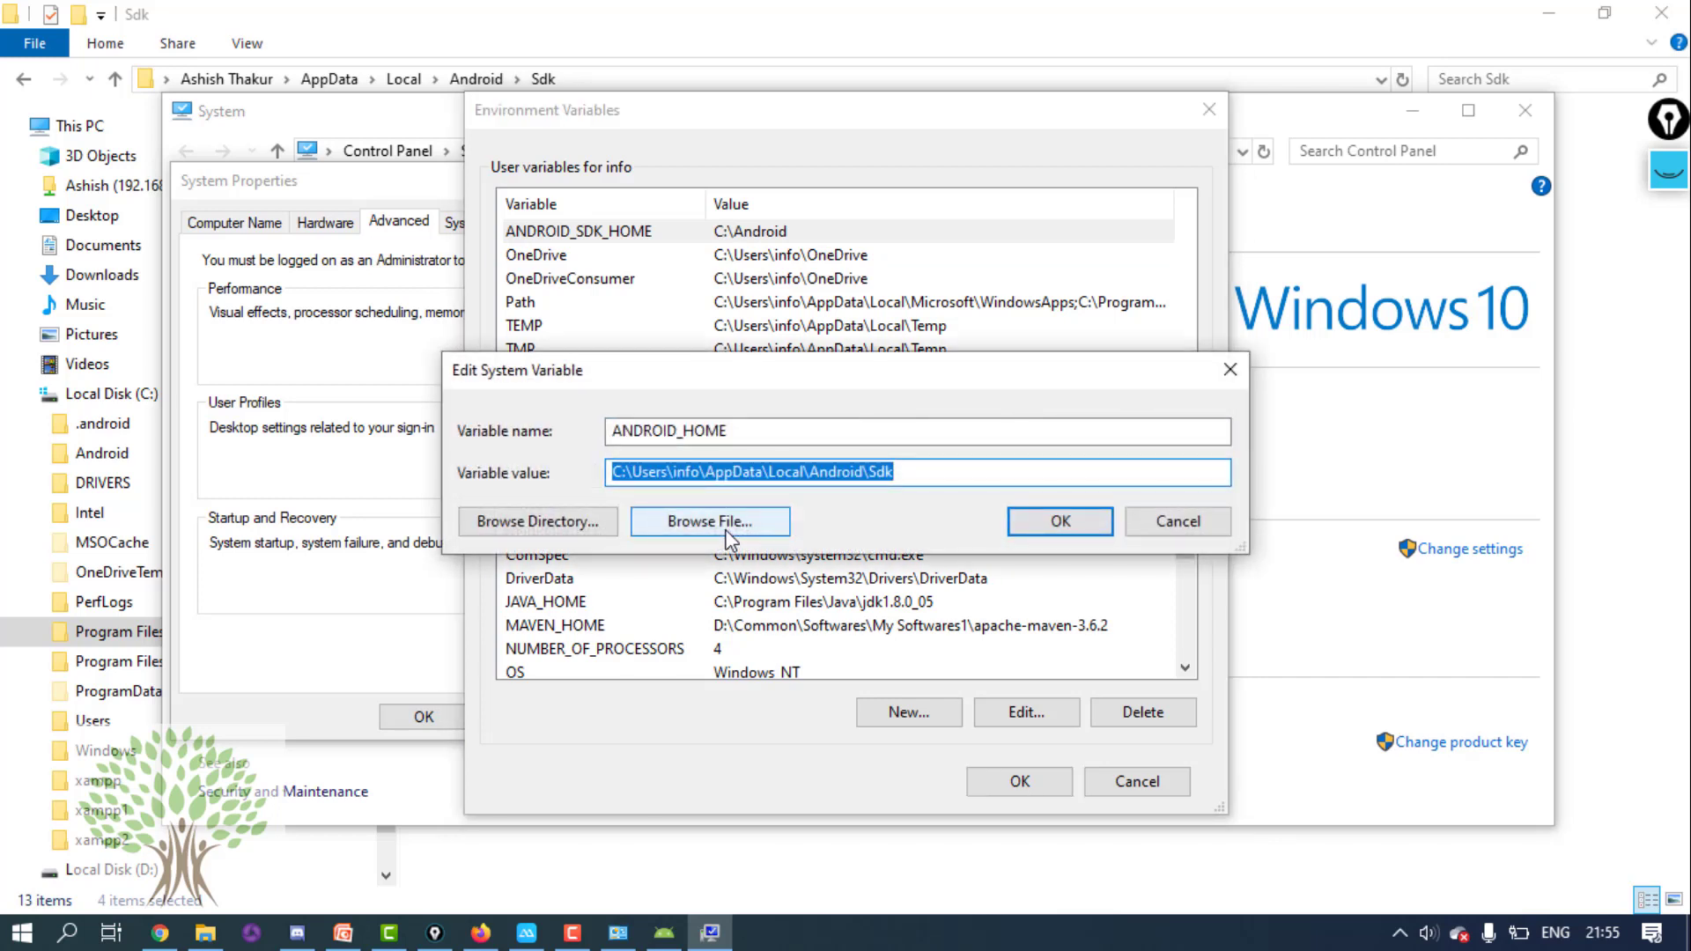
left_click(741, 430)
double_click(742, 430)
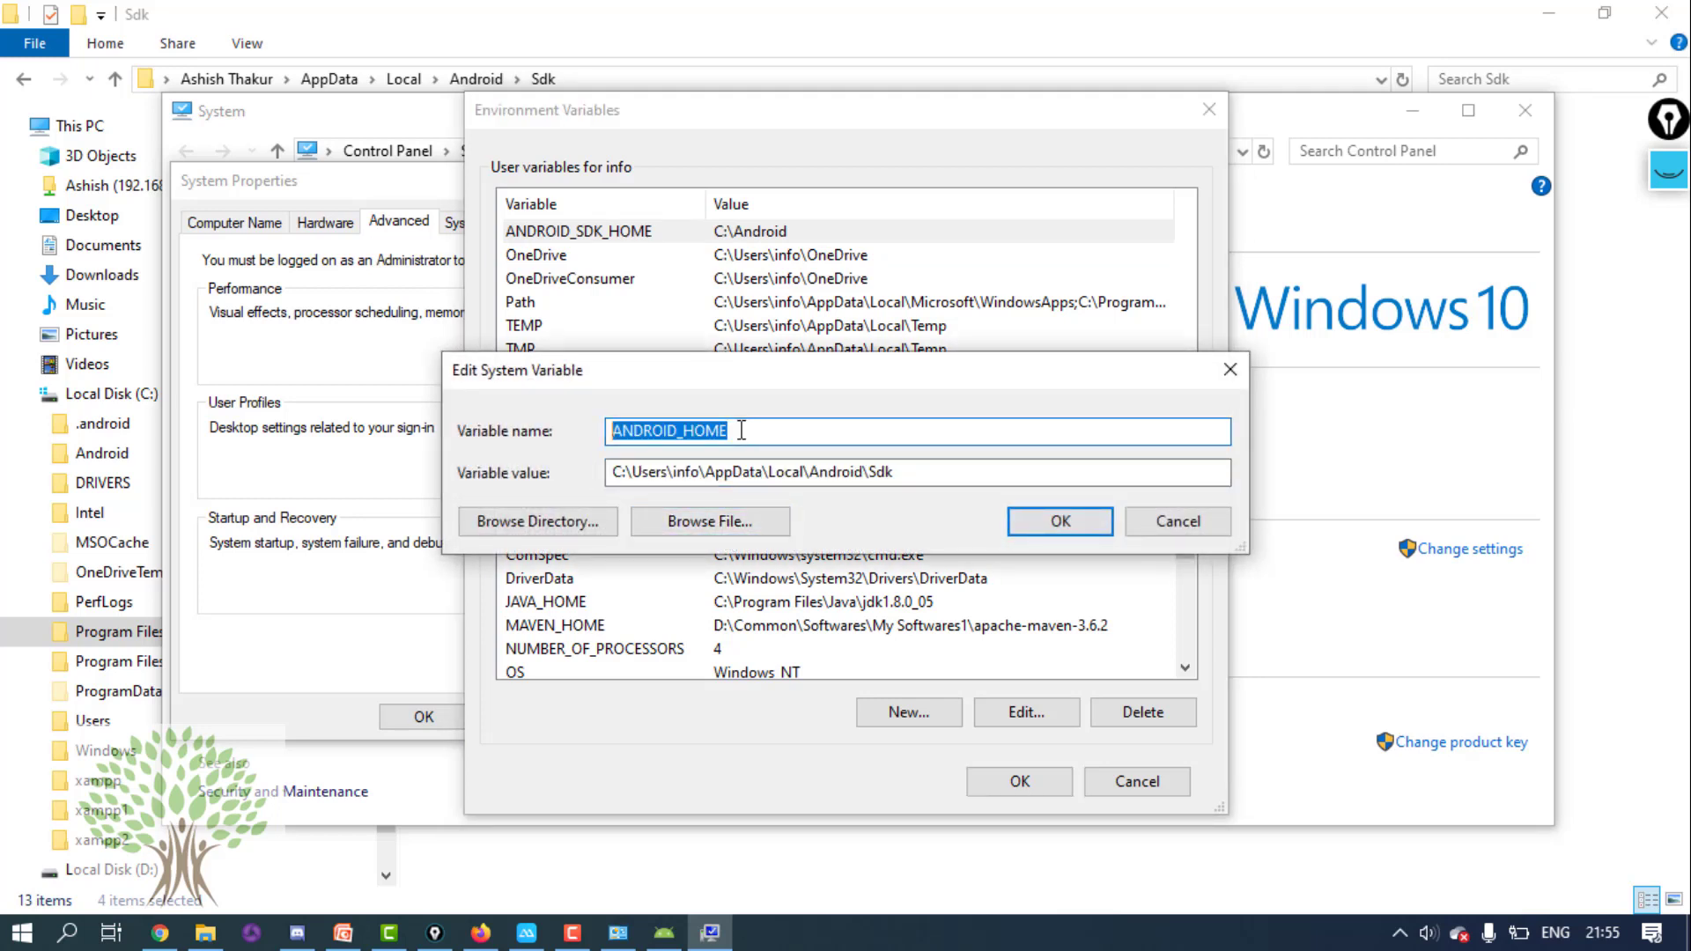
double_click(916, 474)
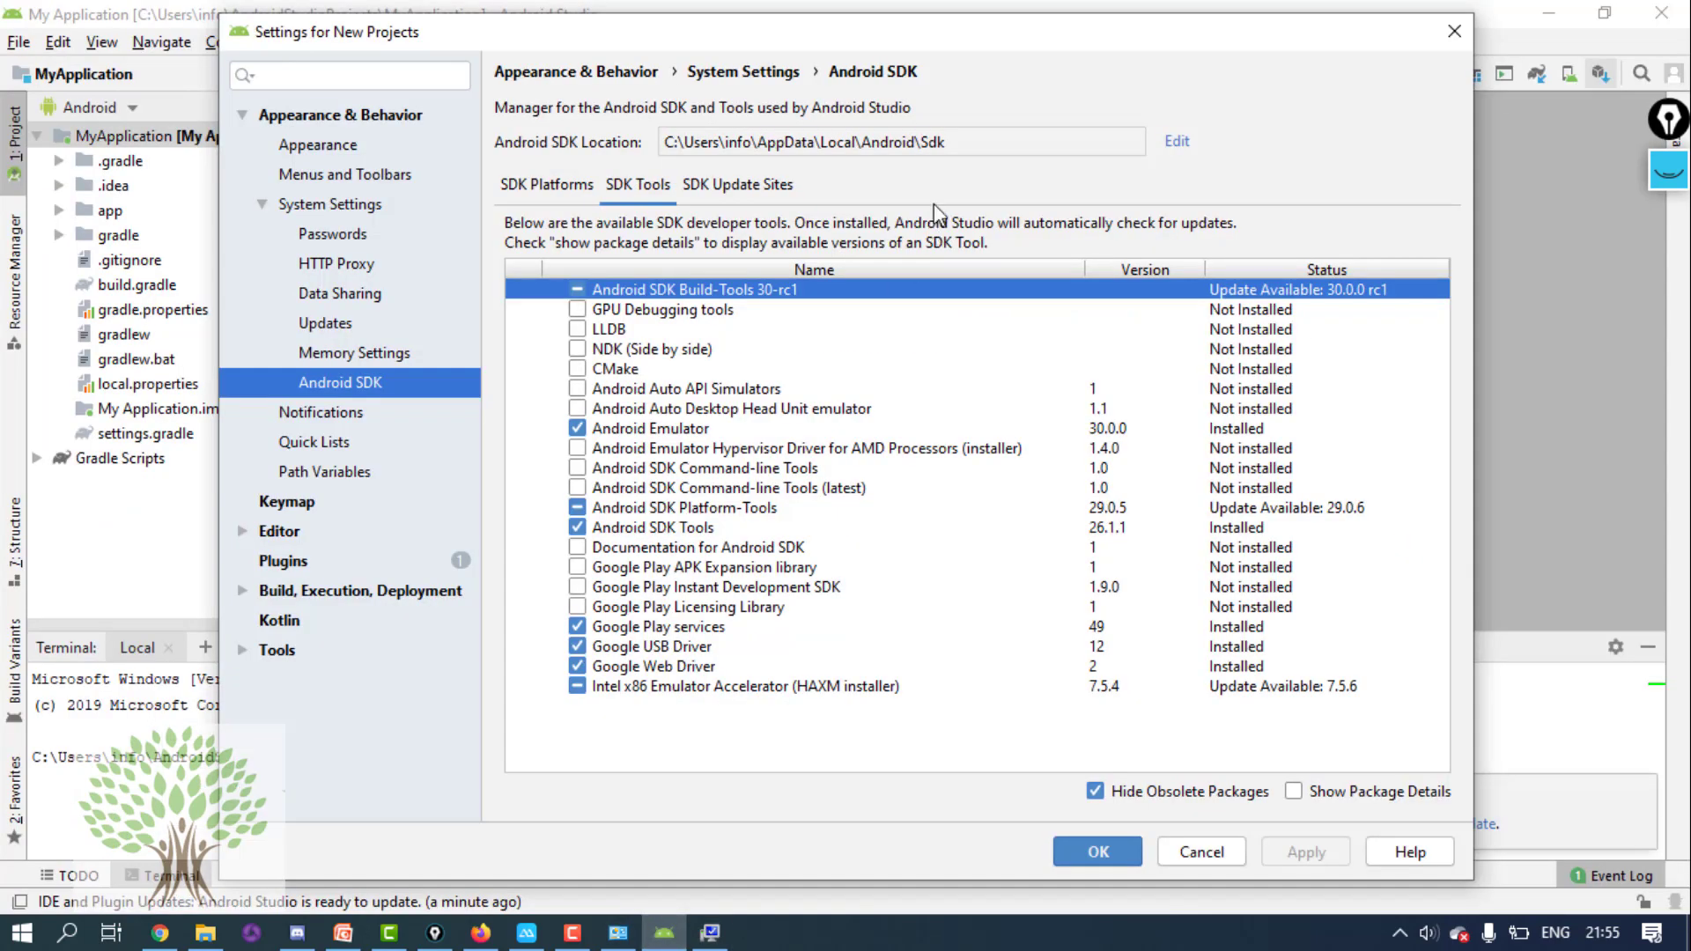
- Compare the Android SDK Location in Android Studio with the ANDROID_HOME value and accept the variable as it is
left_click(960, 145)
key("ctrl+a")
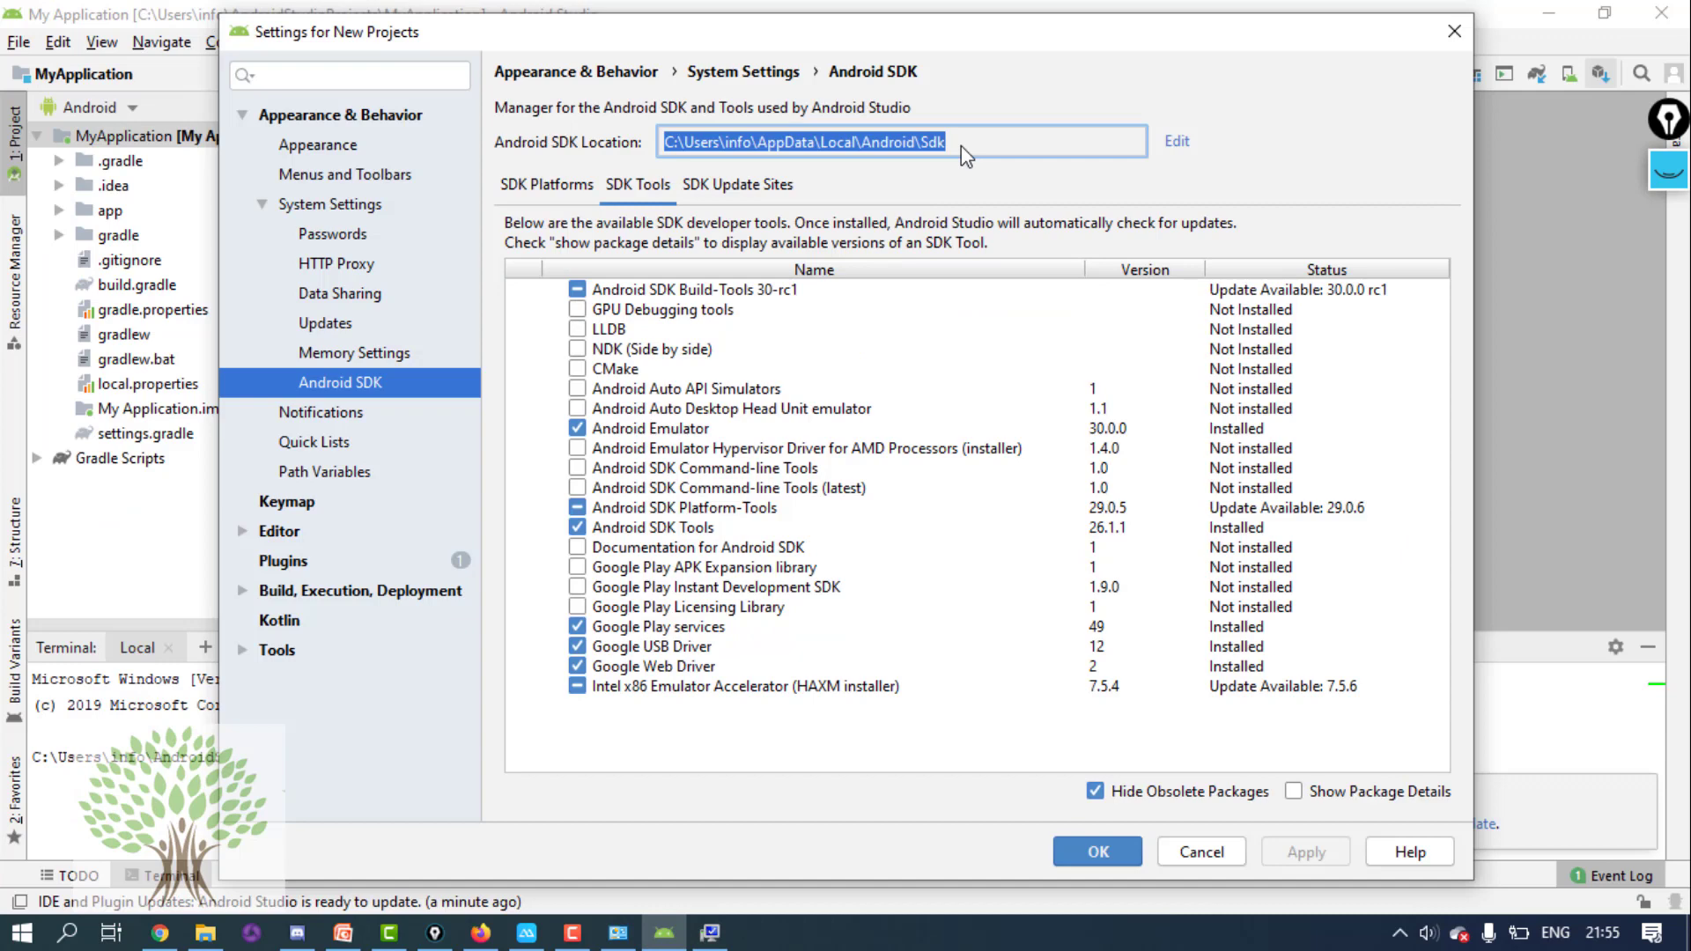
key("alt+Tab")
left_click(937, 476)
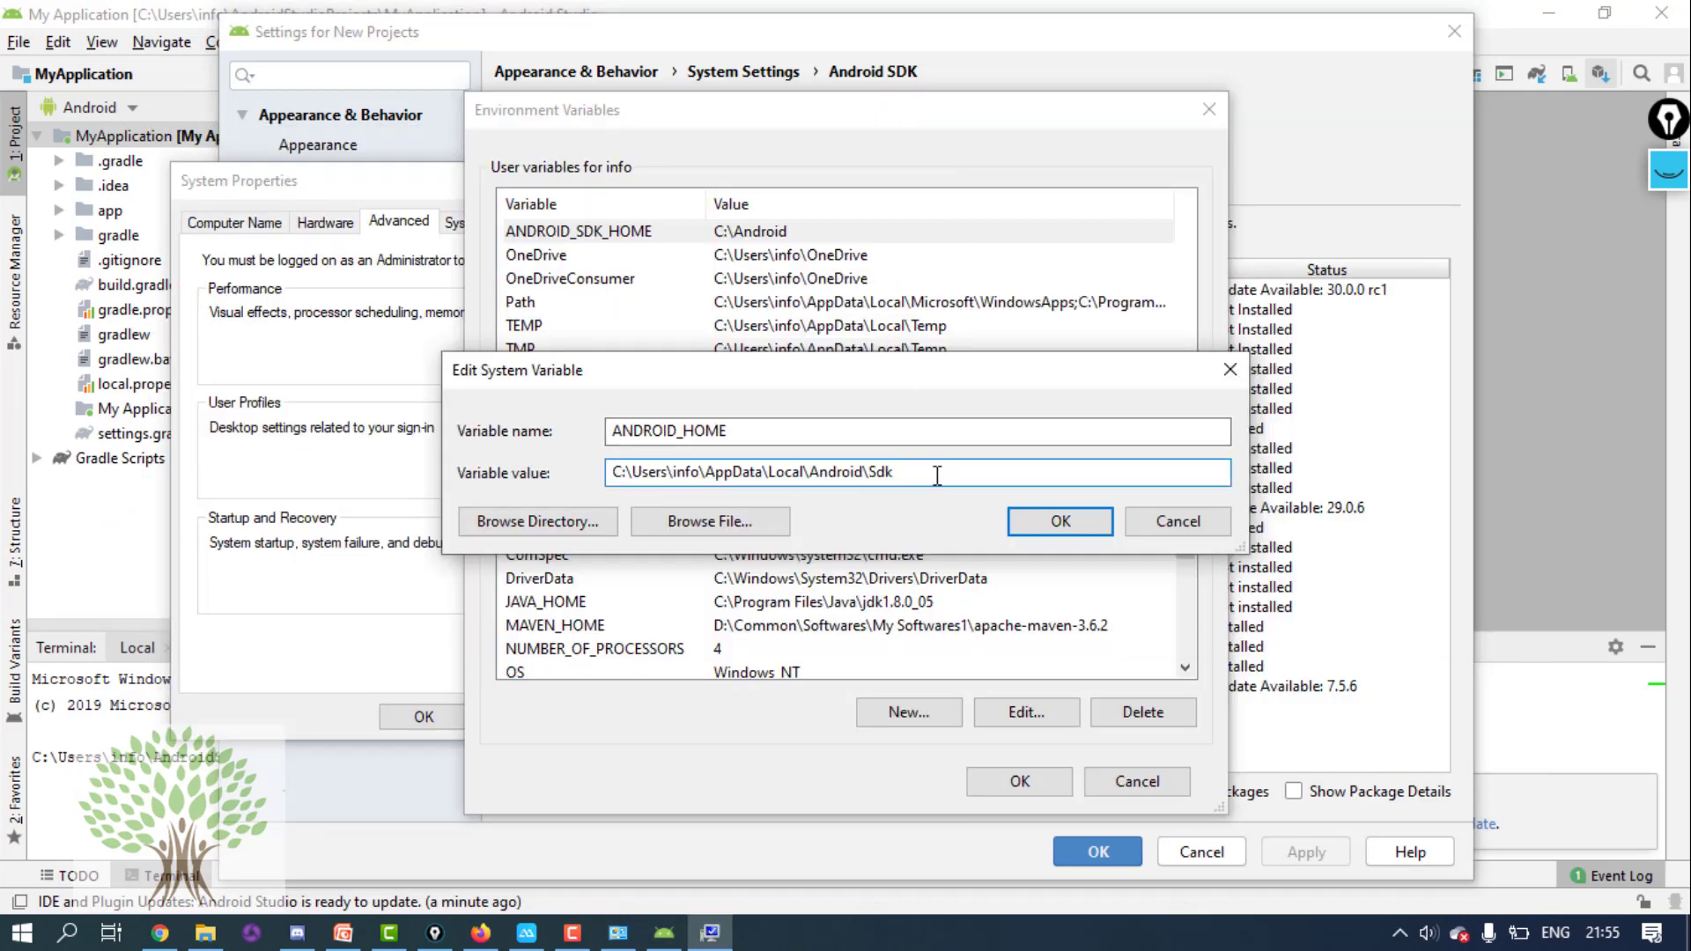
key("ctrl+a")
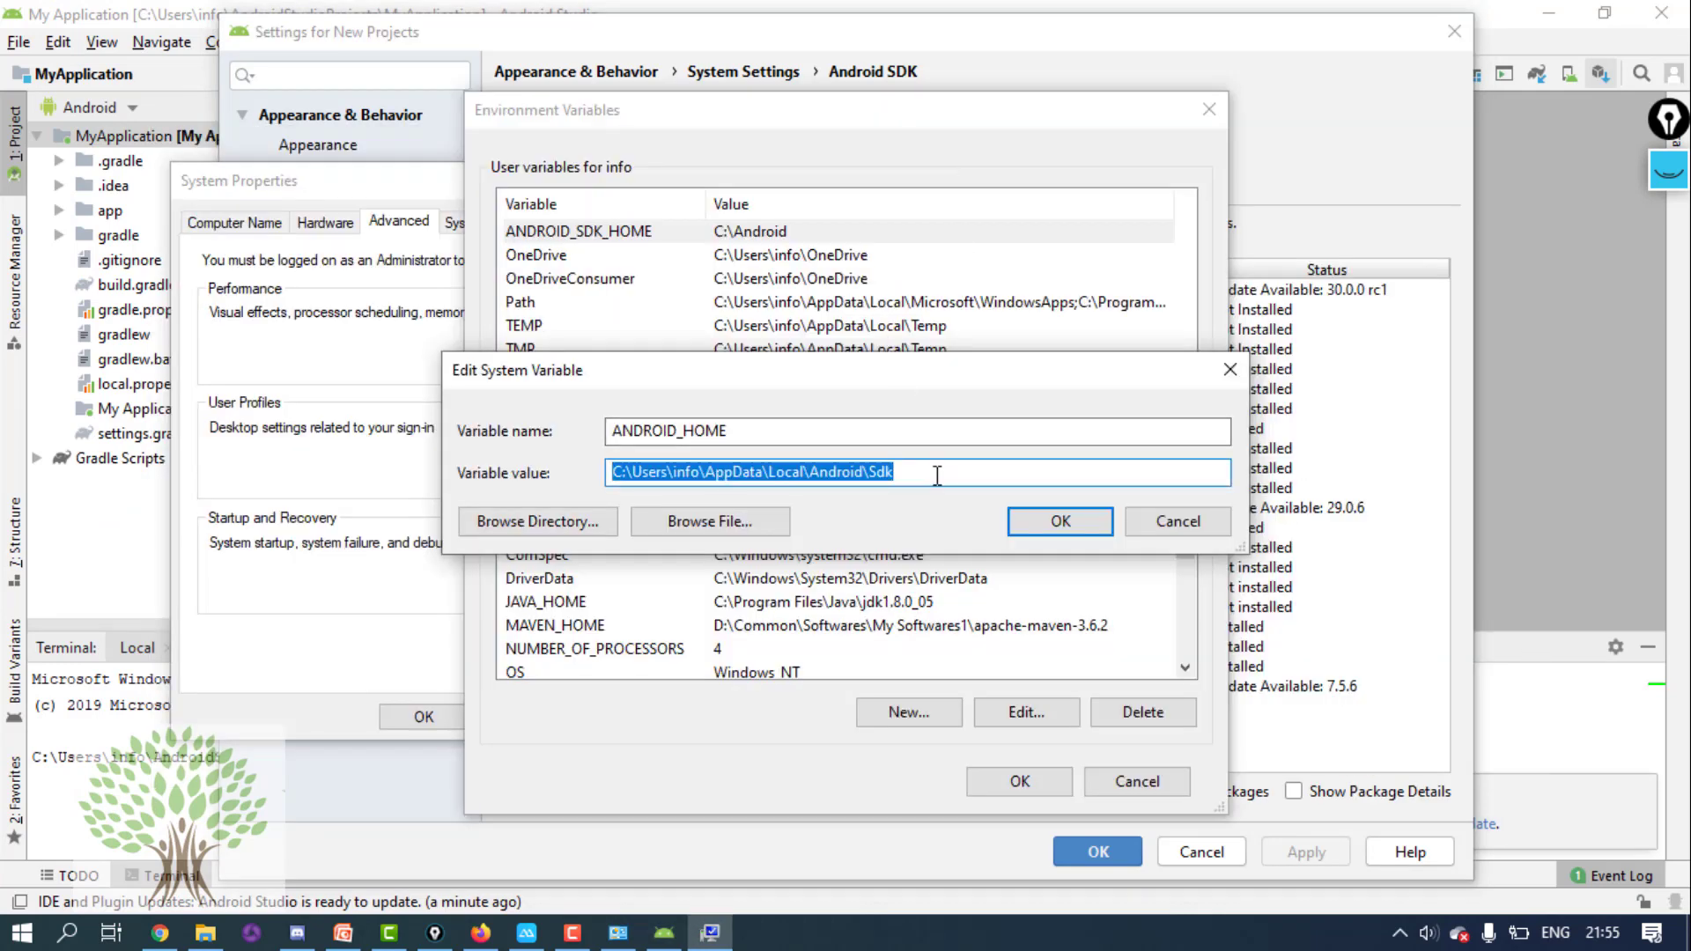
left_click(1061, 520)
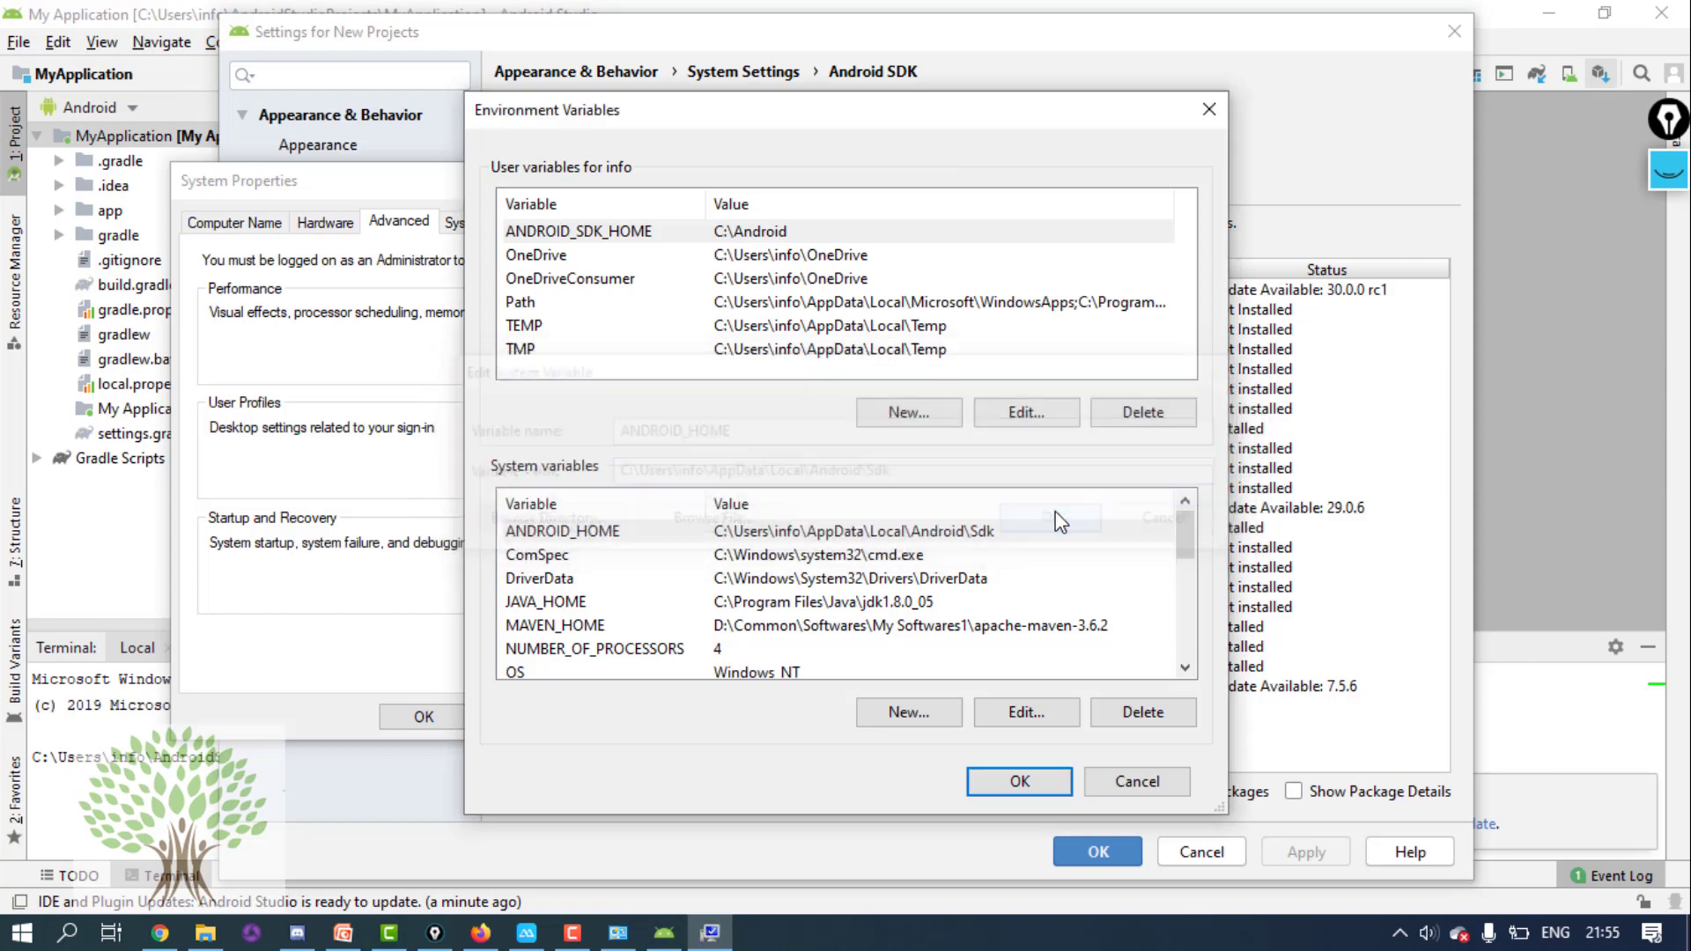
- Open the Path system variable for editing
left_click(1186, 668)
left_click(1185, 667)
left_click(1186, 667)
left_click(884, 626)
left_click(1002, 710)
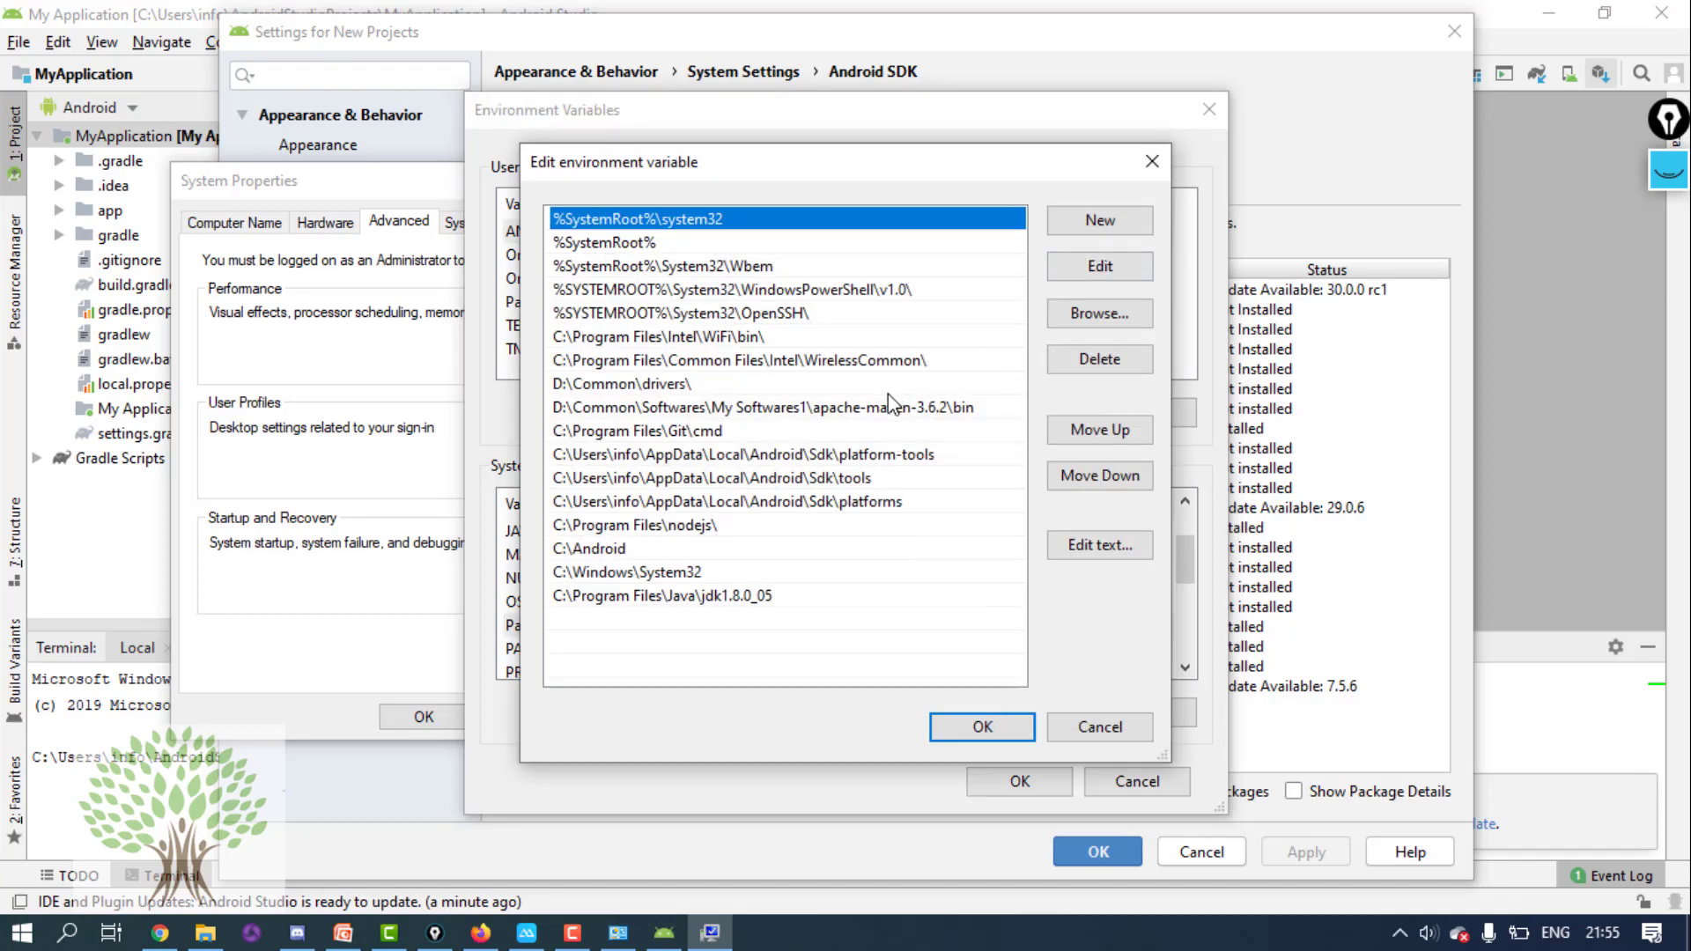
- Highlight the Android Sdk platform-tools, tools and platforms entries repeatedly in the Path list, finishing on platform-tools
left_click(884, 457)
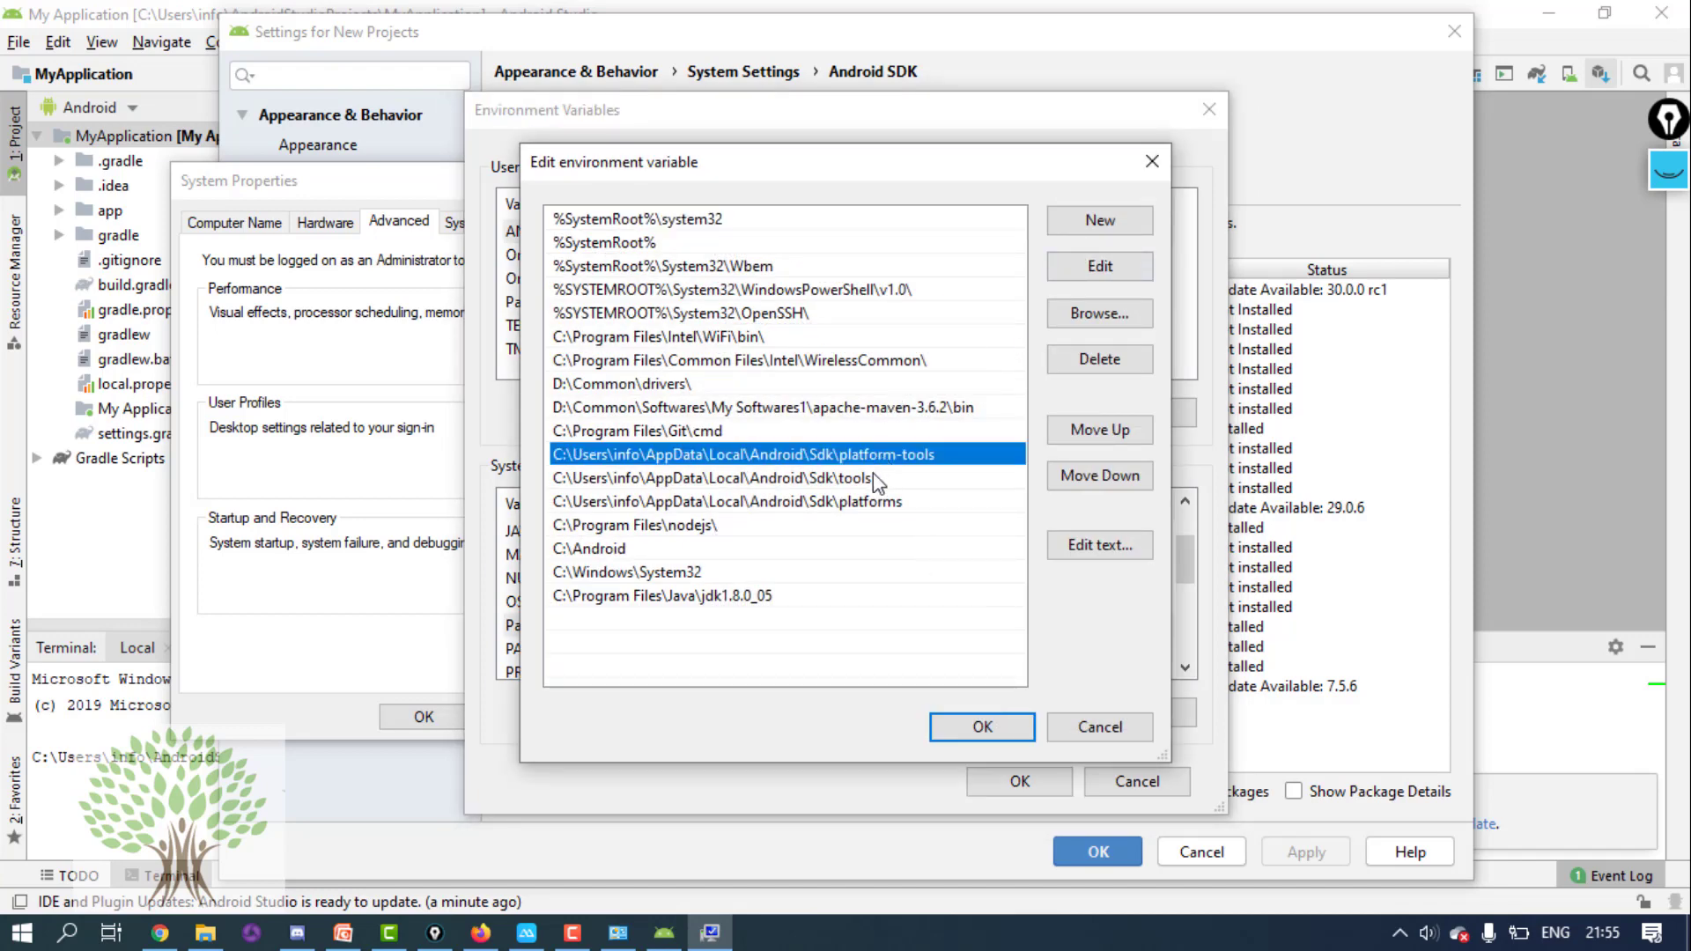
left_click(874, 476)
left_click(877, 502)
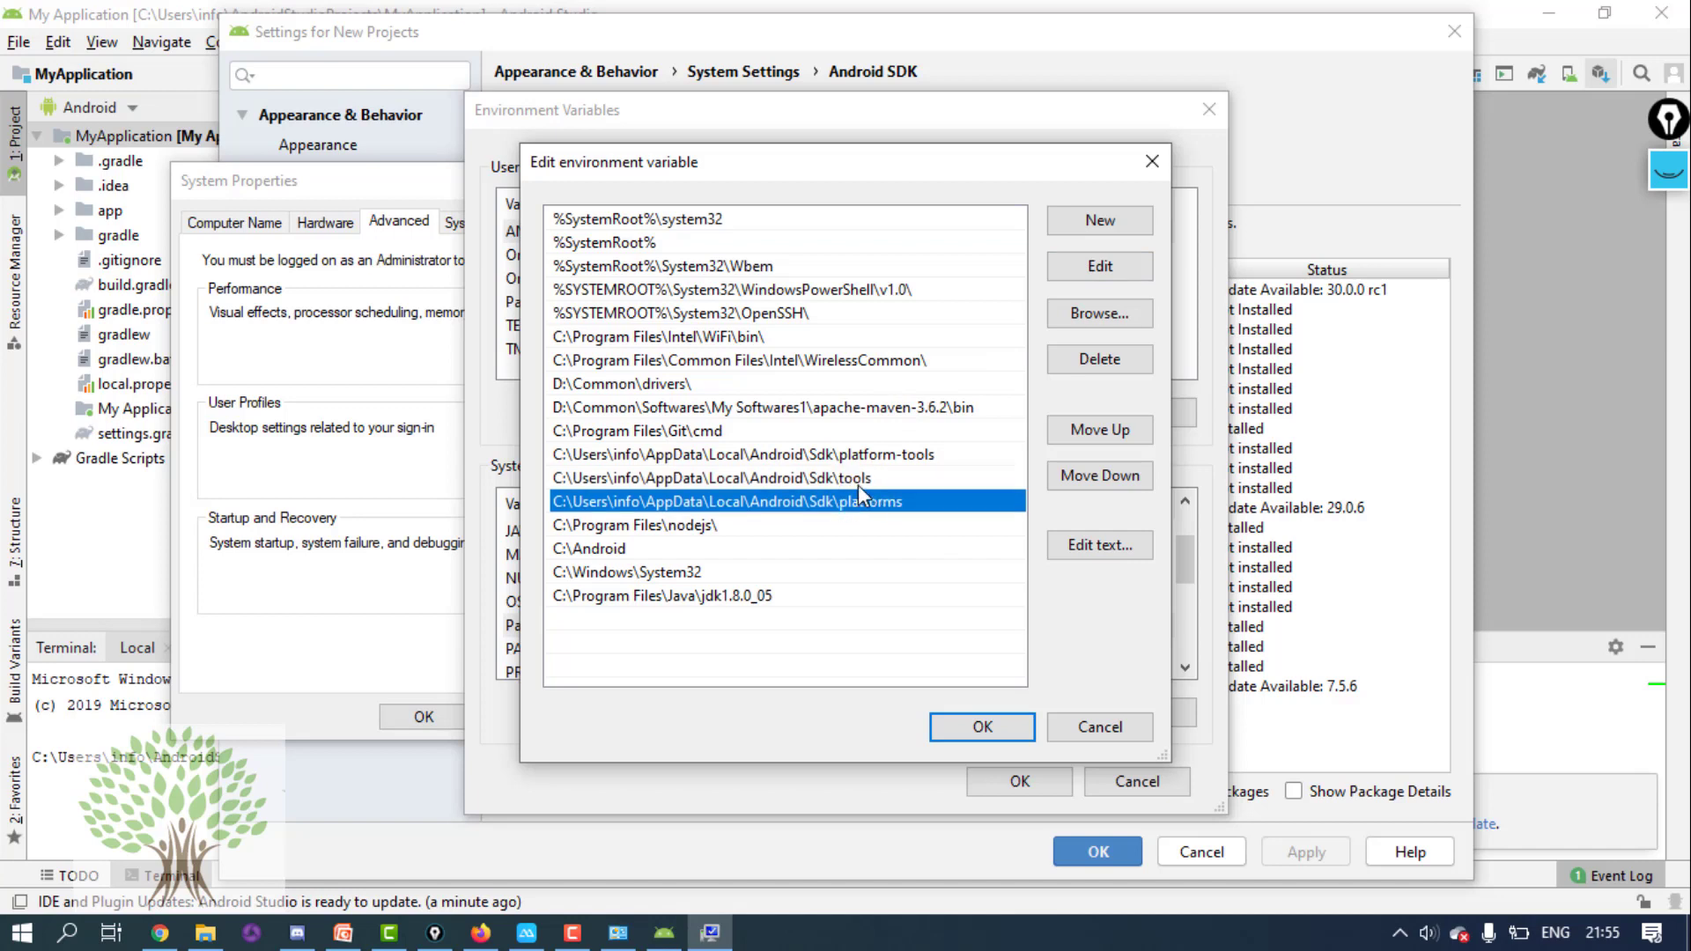
left_click(819, 455)
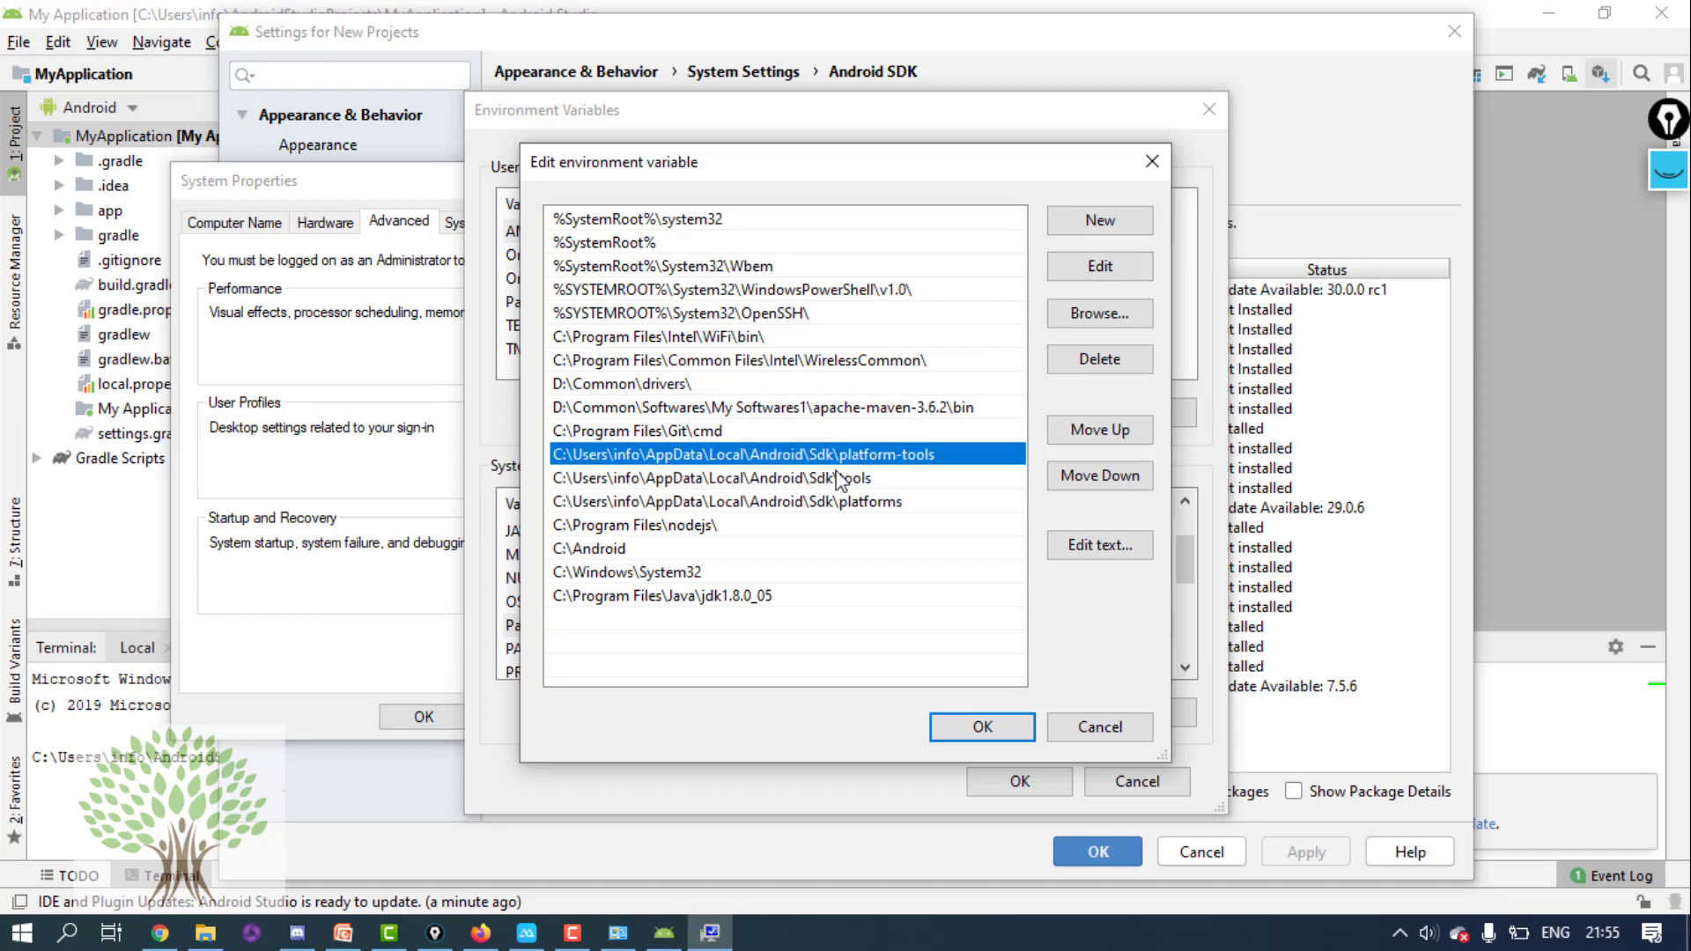
left_click(826, 478)
left_click(852, 504)
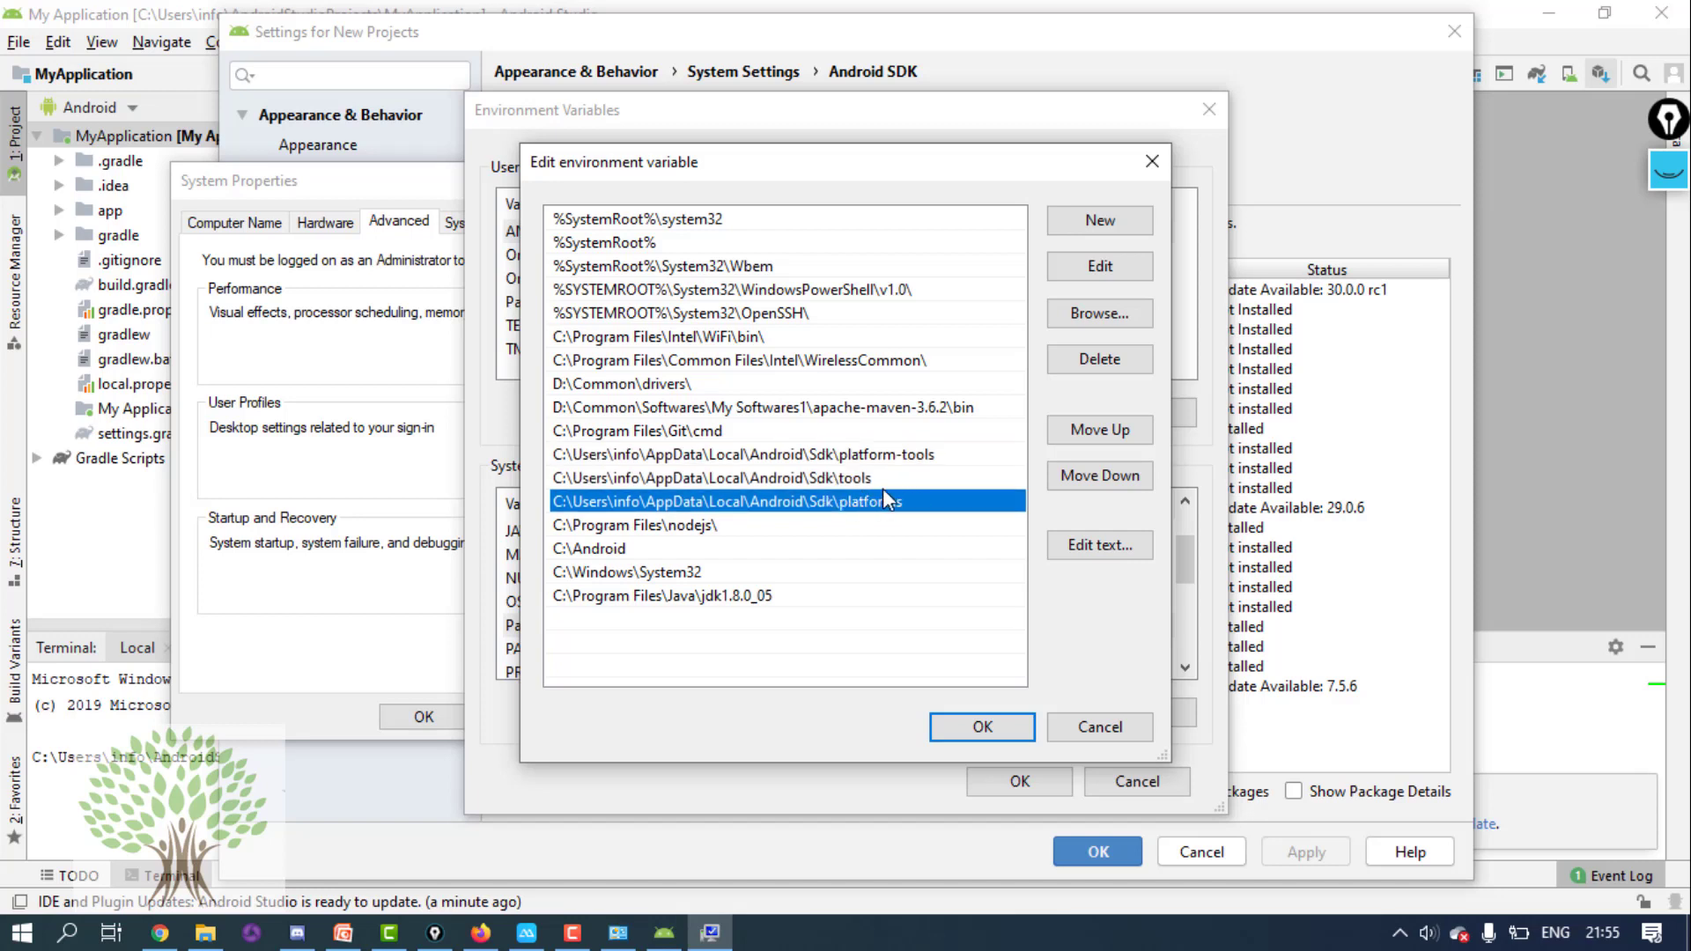
left_click(891, 456)
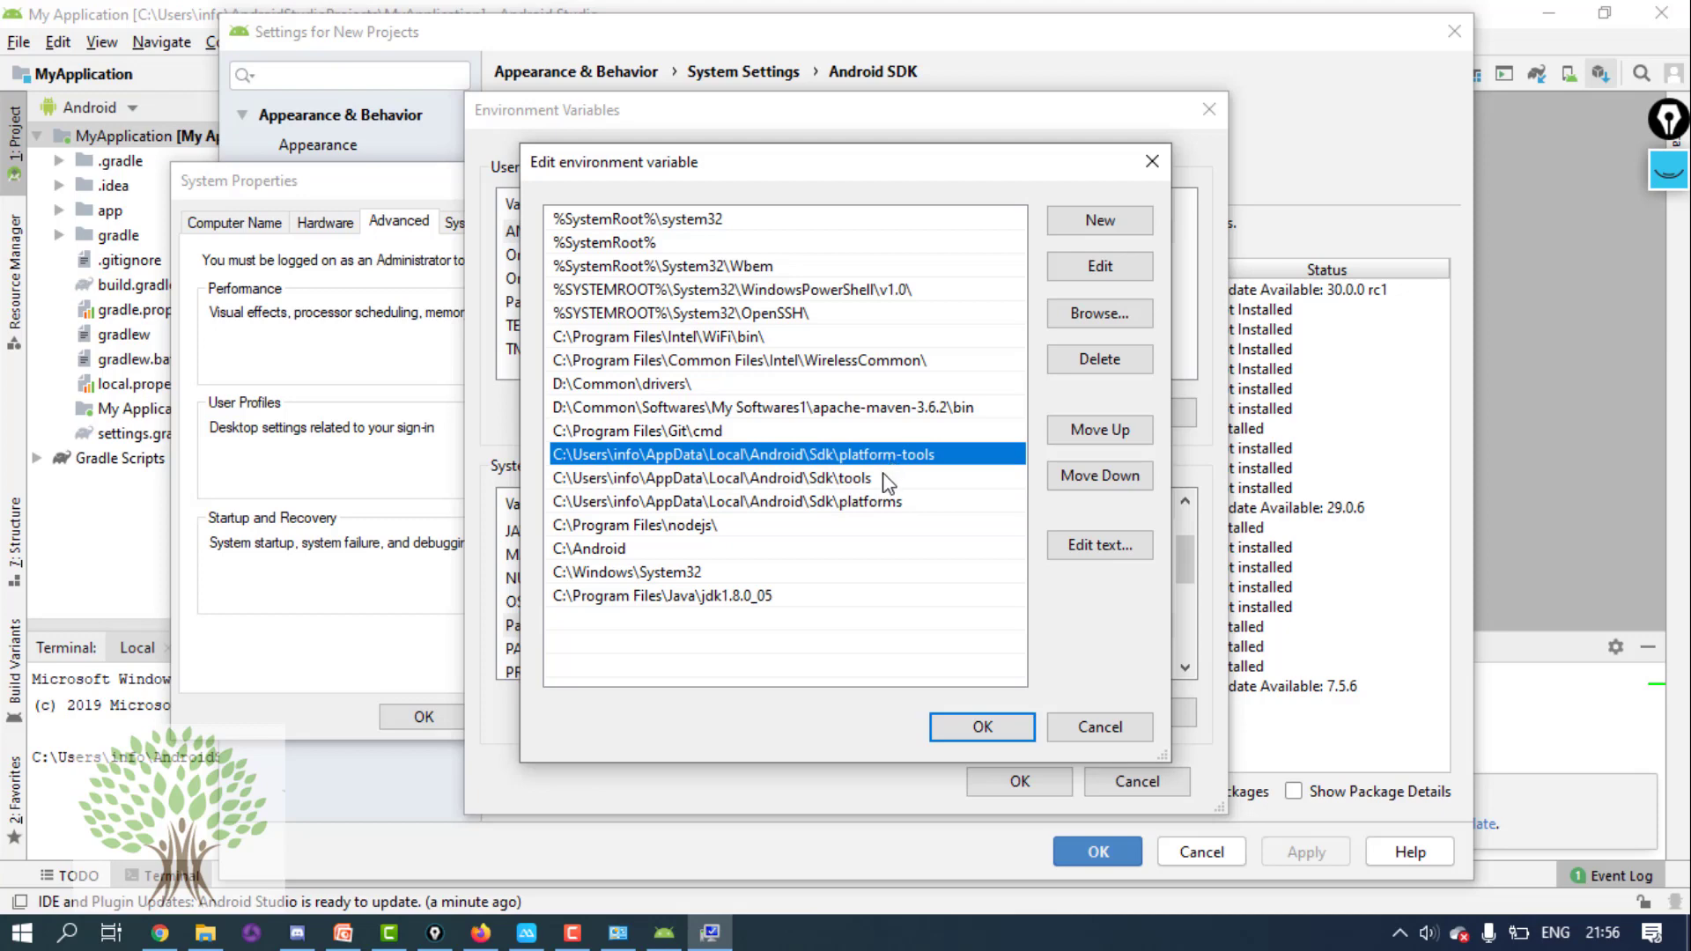
left_click(883, 477)
left_click(885, 504)
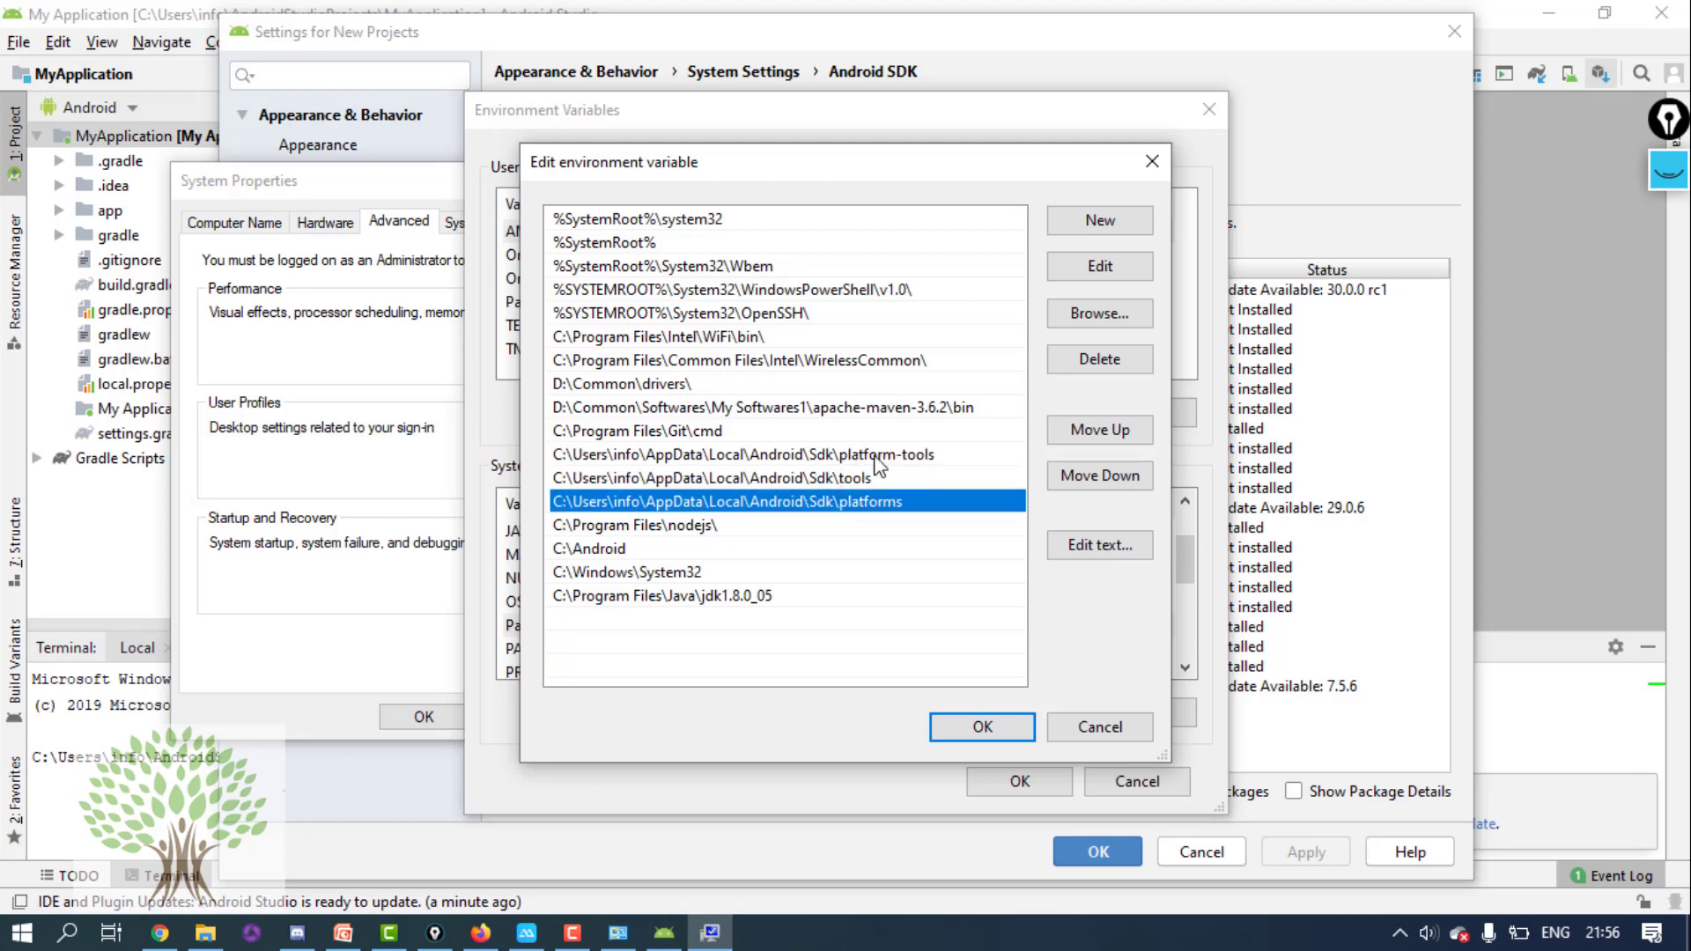
left_click(874, 456)
- View the Path variable as a single text value, then cancel out of the variable editing and system properties
left_click(1062, 546)
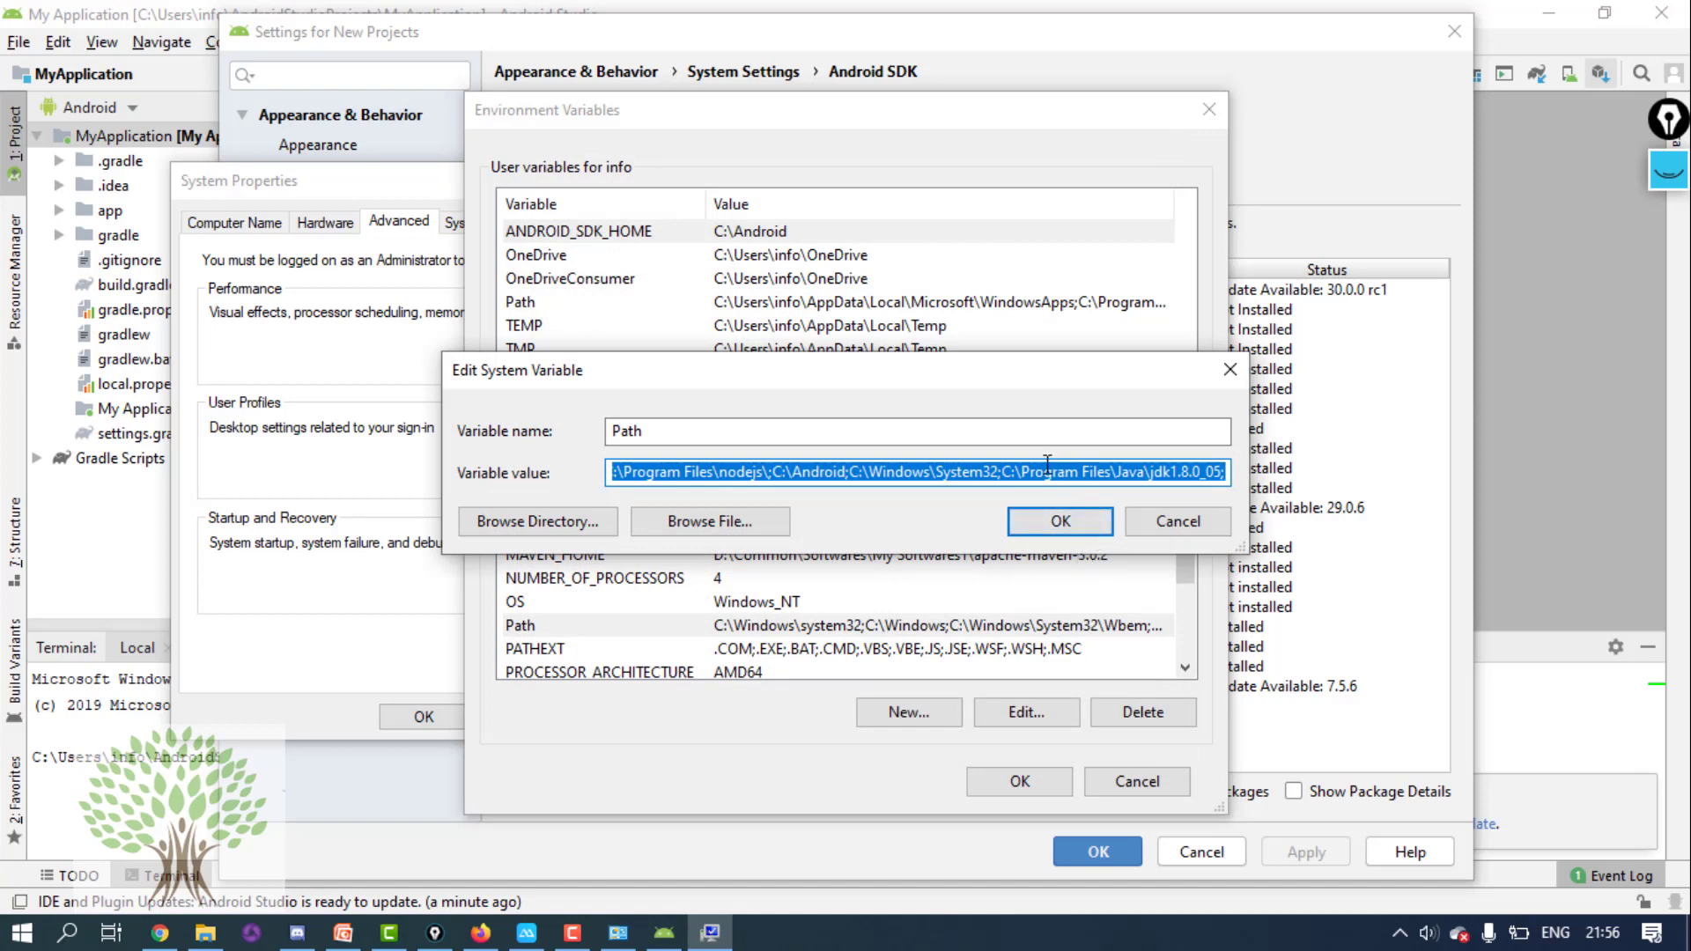
left_click(1047, 467)
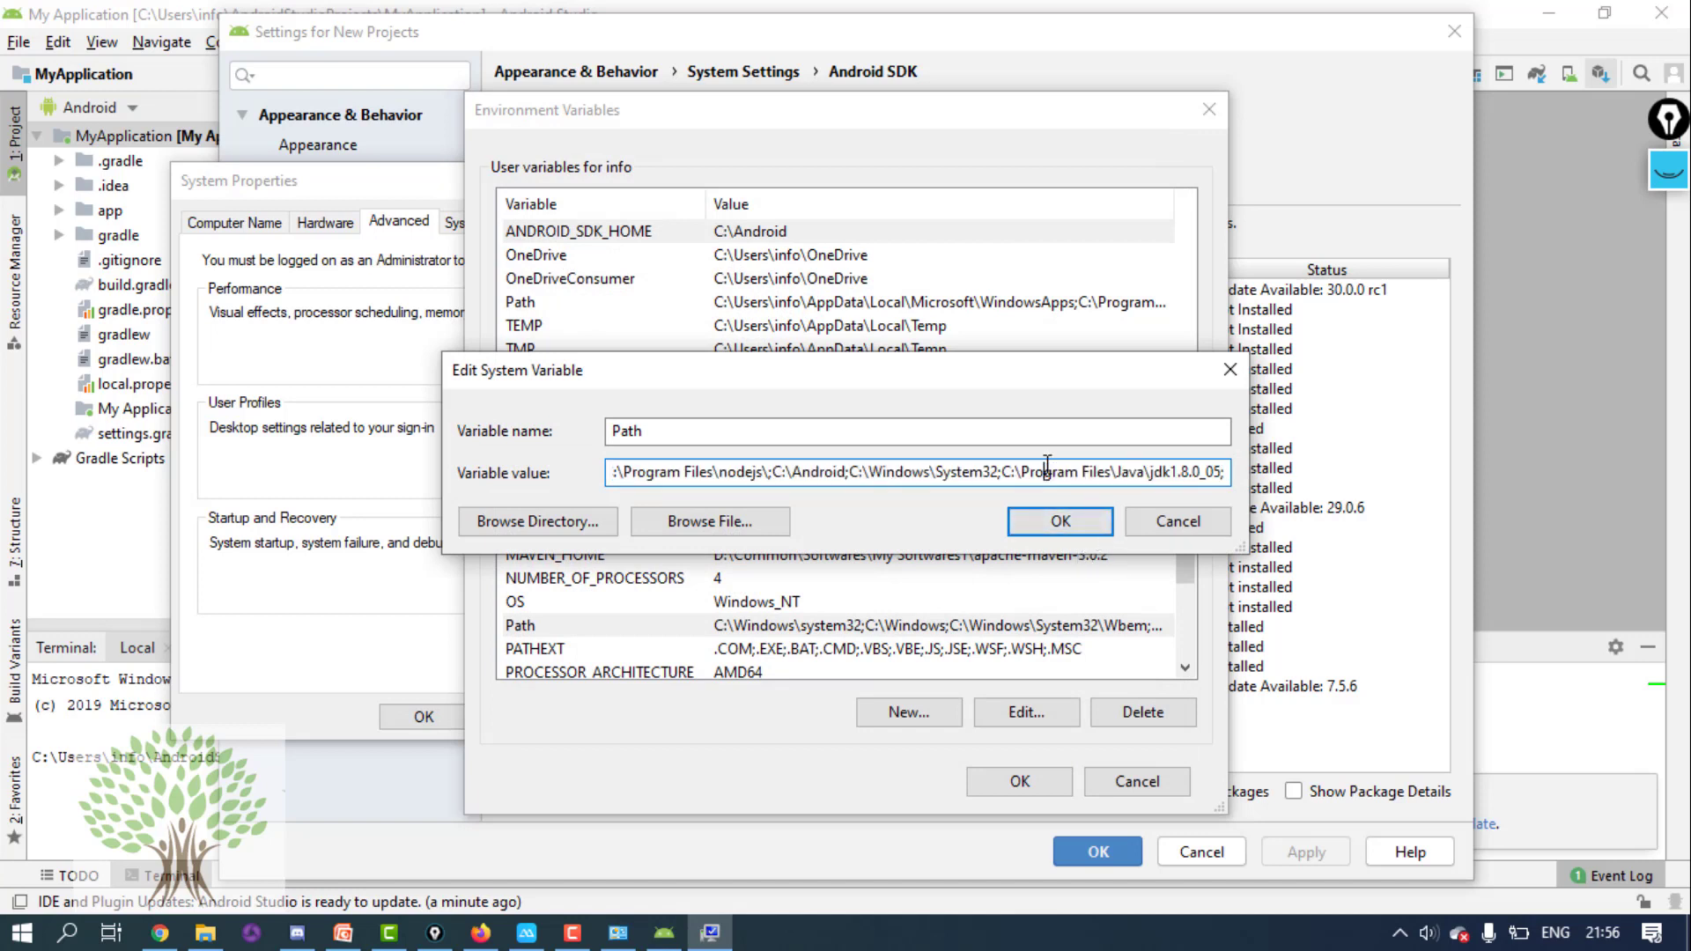
key("ctrl+a")
key("End")
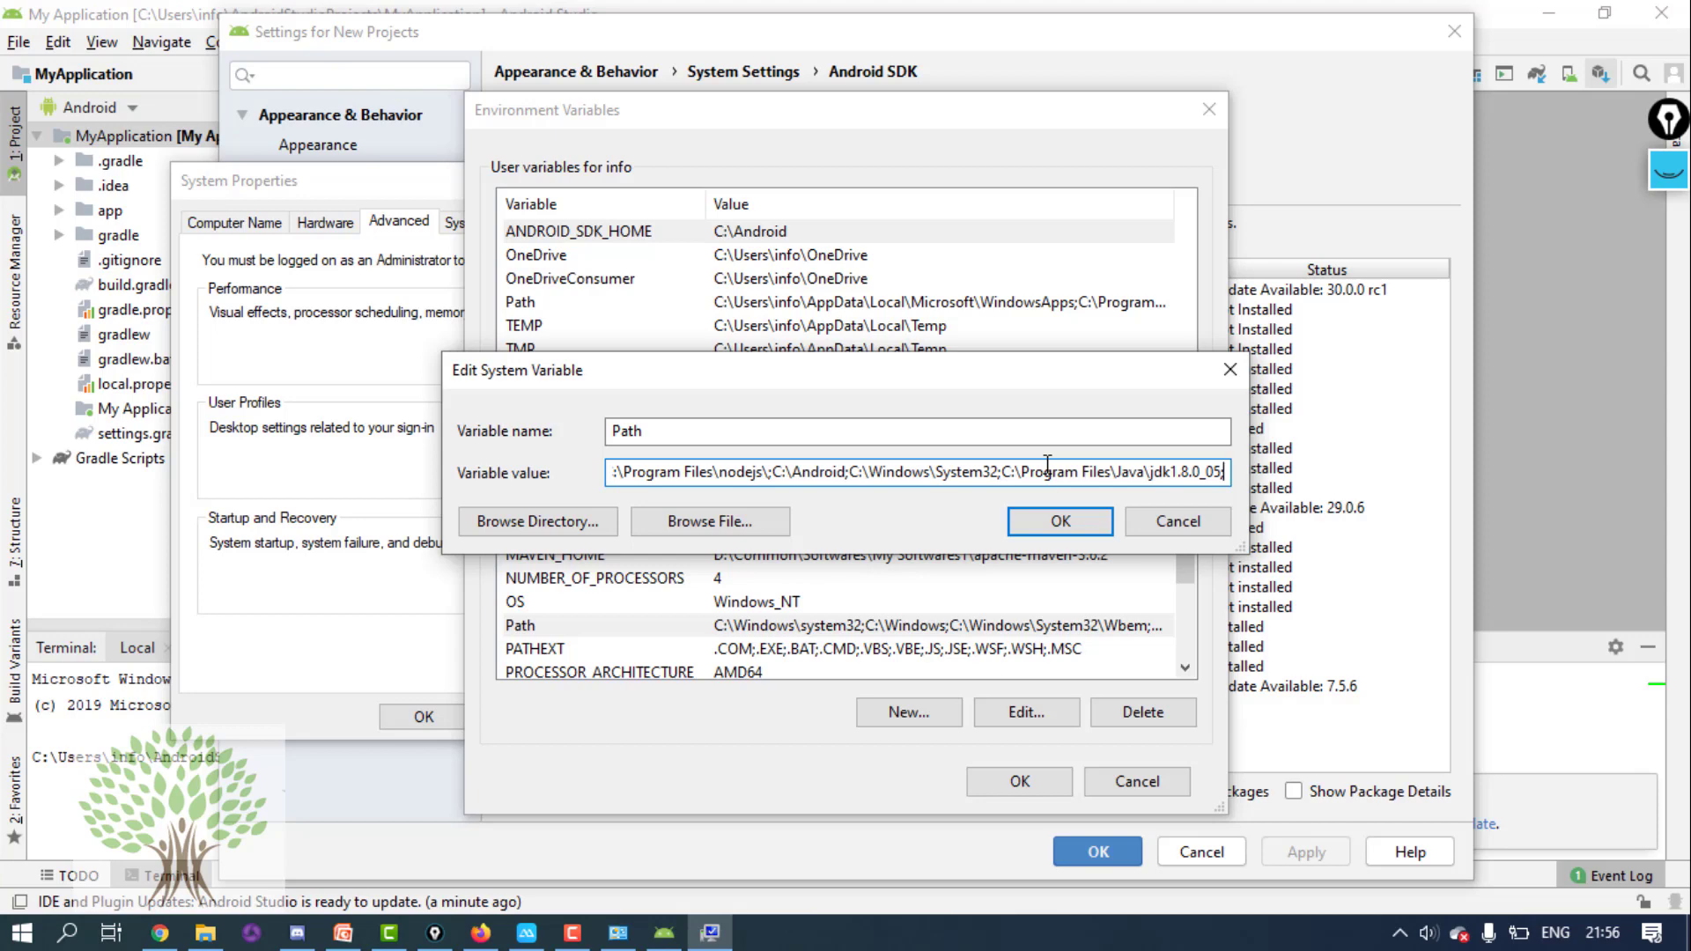
left_click(1178, 523)
left_click(1127, 787)
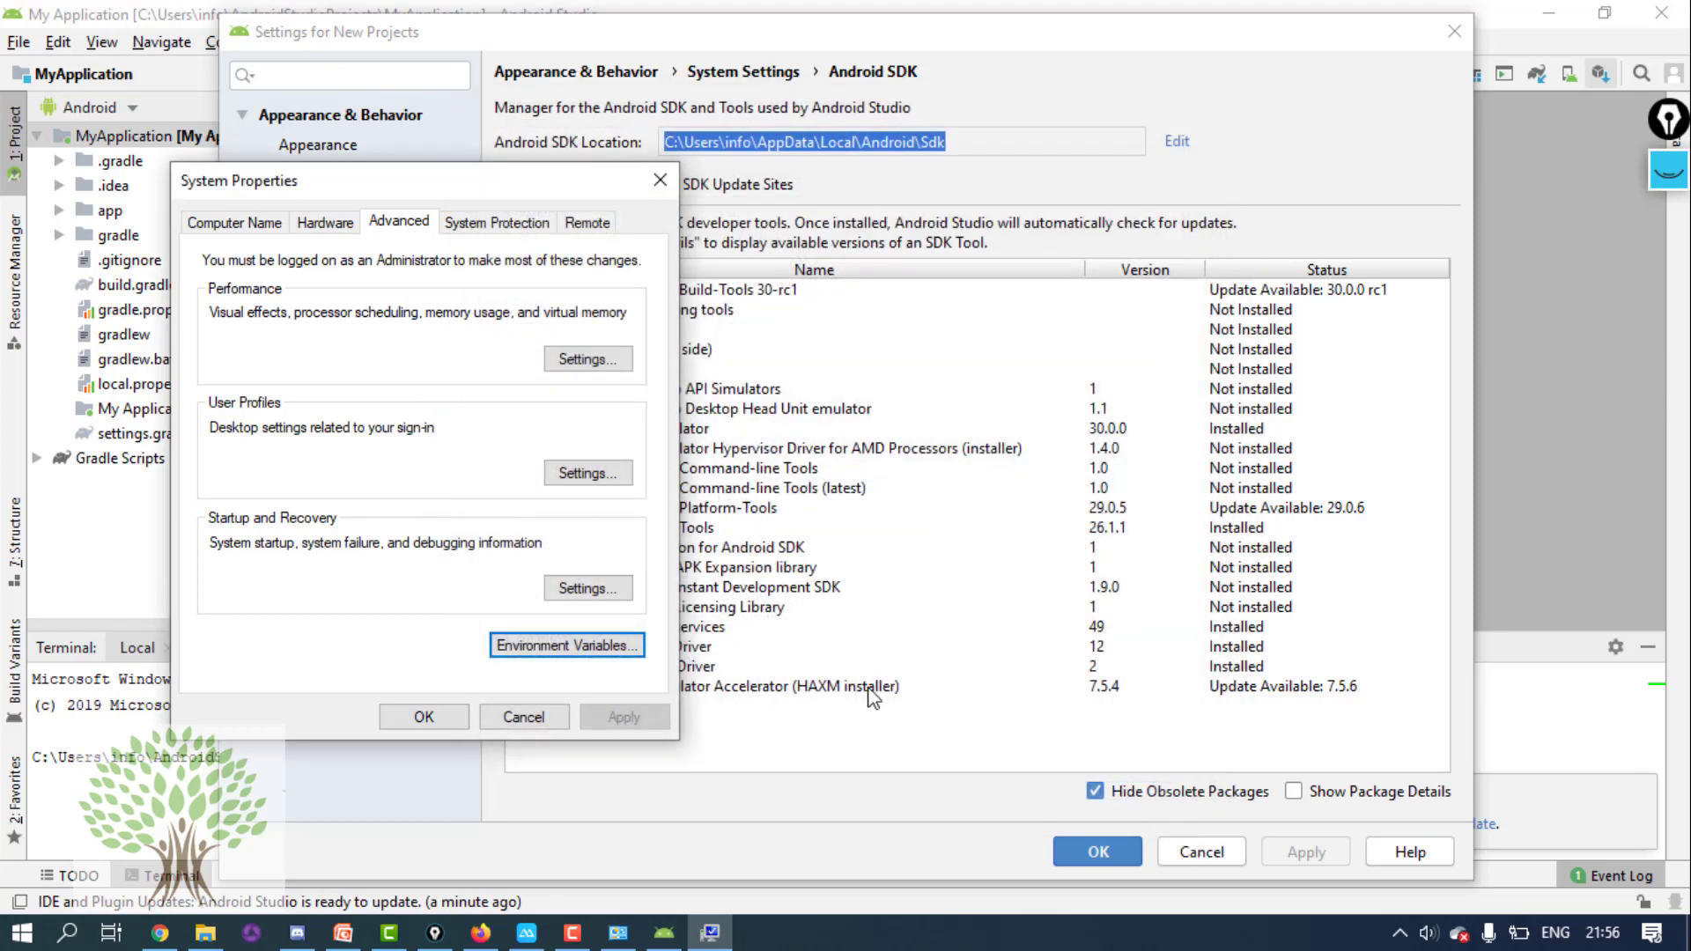
left_click(523, 713)
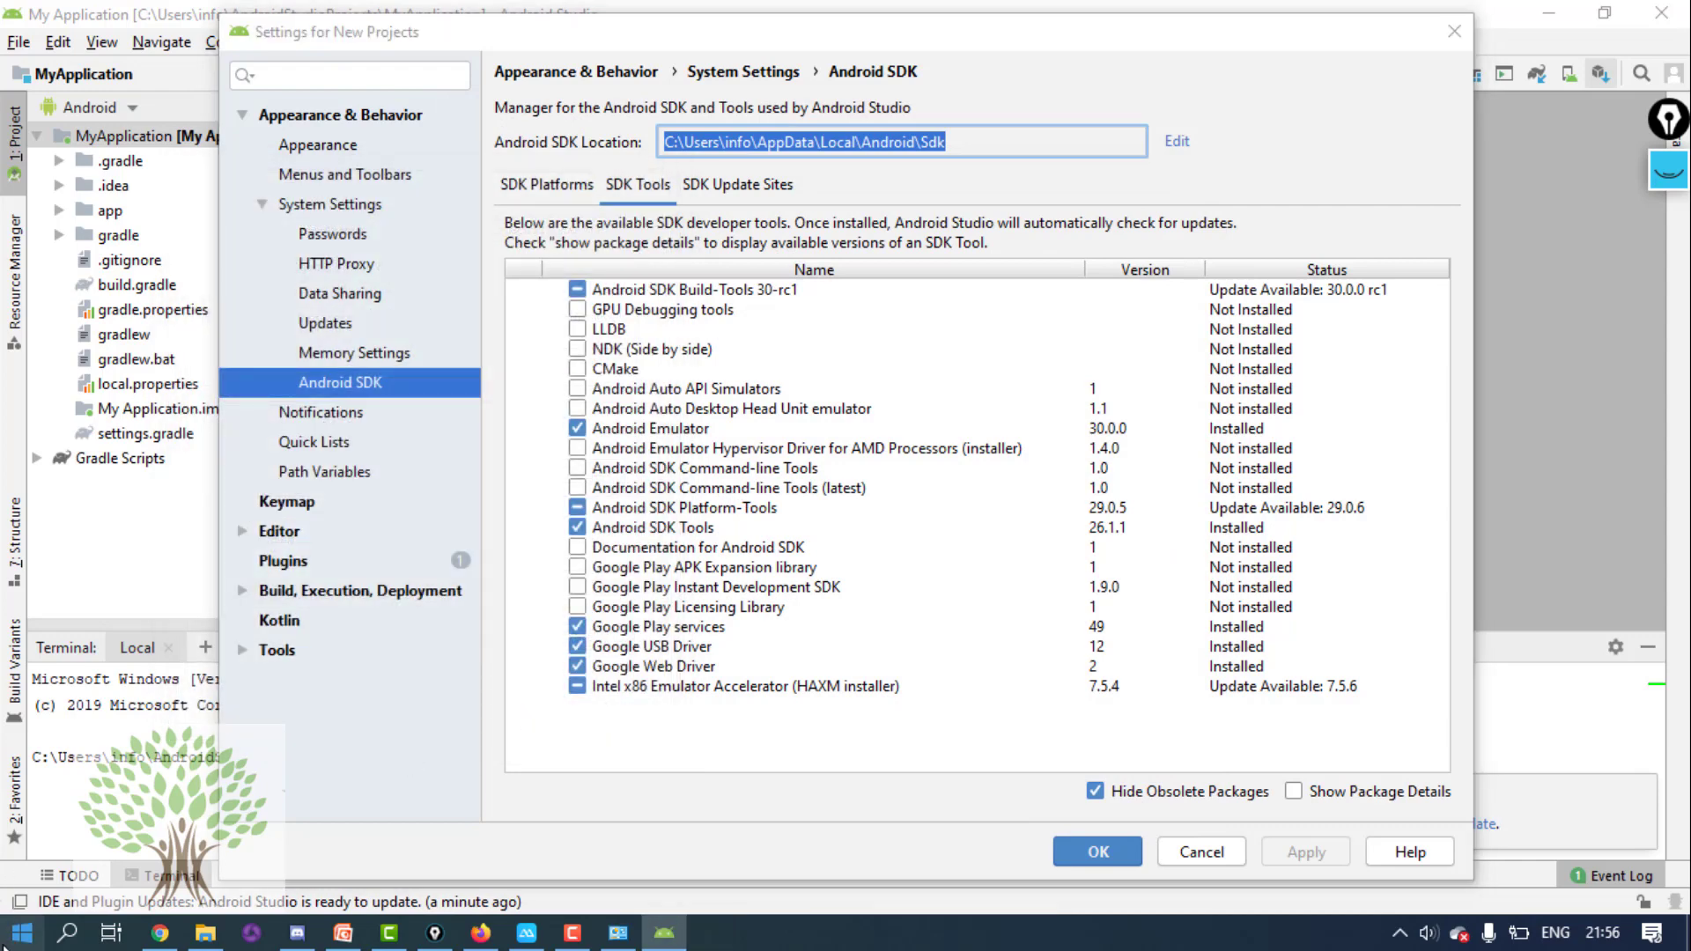
- Launch cmd through Run, execute the android command, highlight the first line of its message, and return to Android Studio
right_click(20, 932)
left_click(96, 824)
type("c")
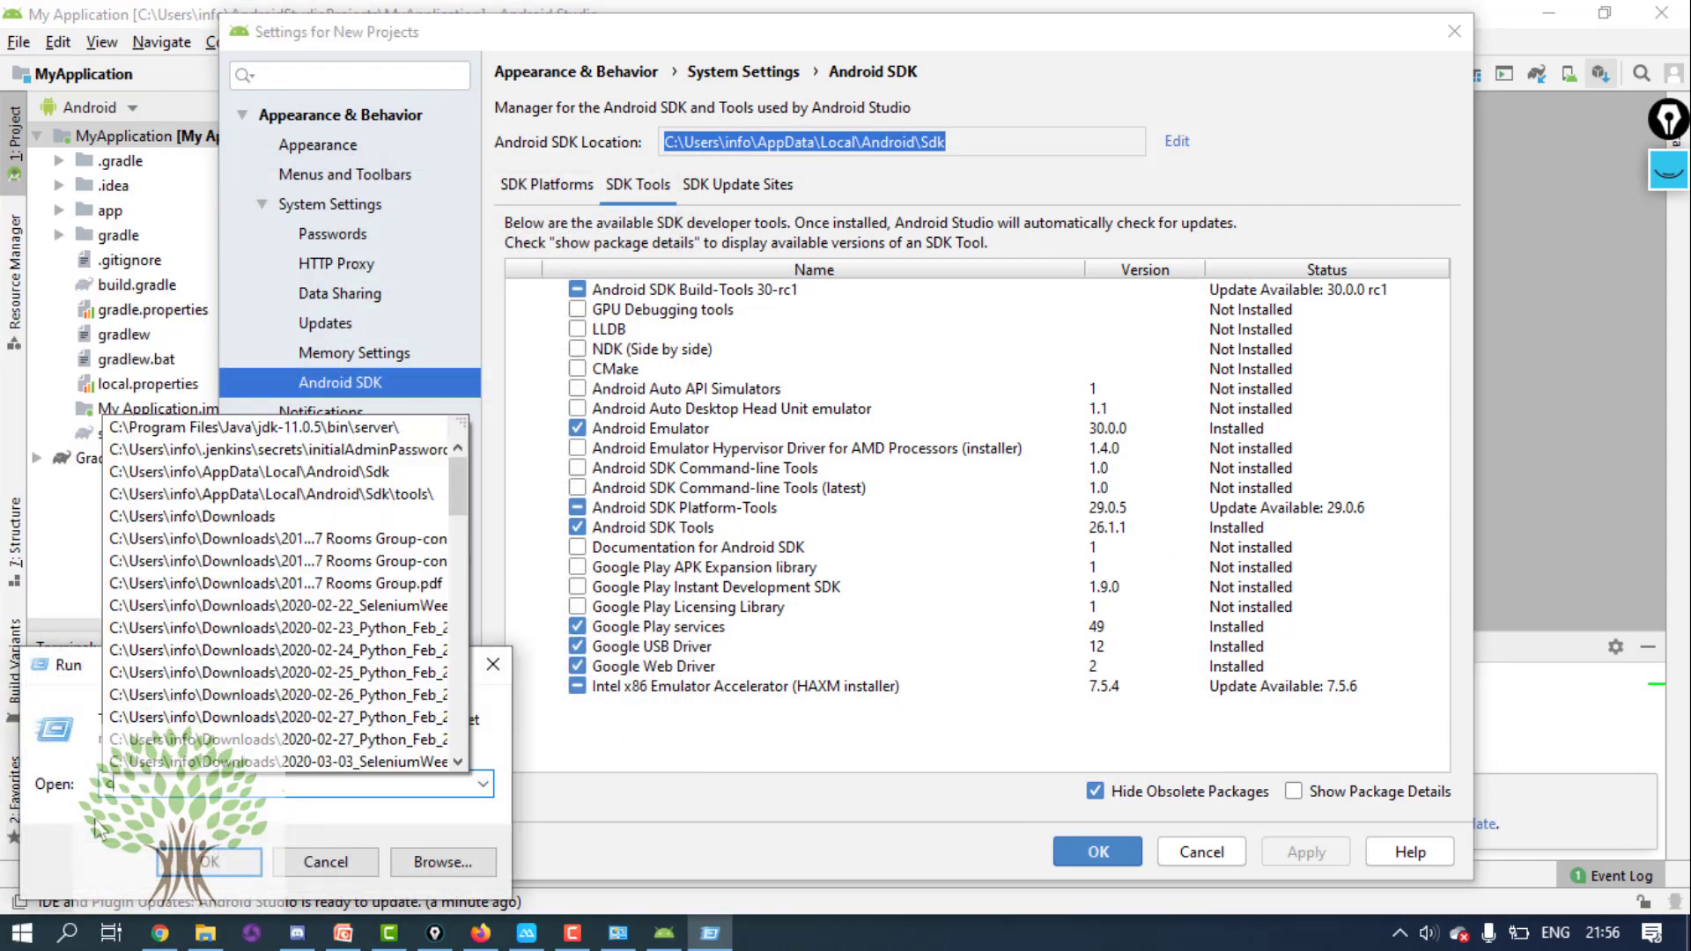
type("md")
key("Return")
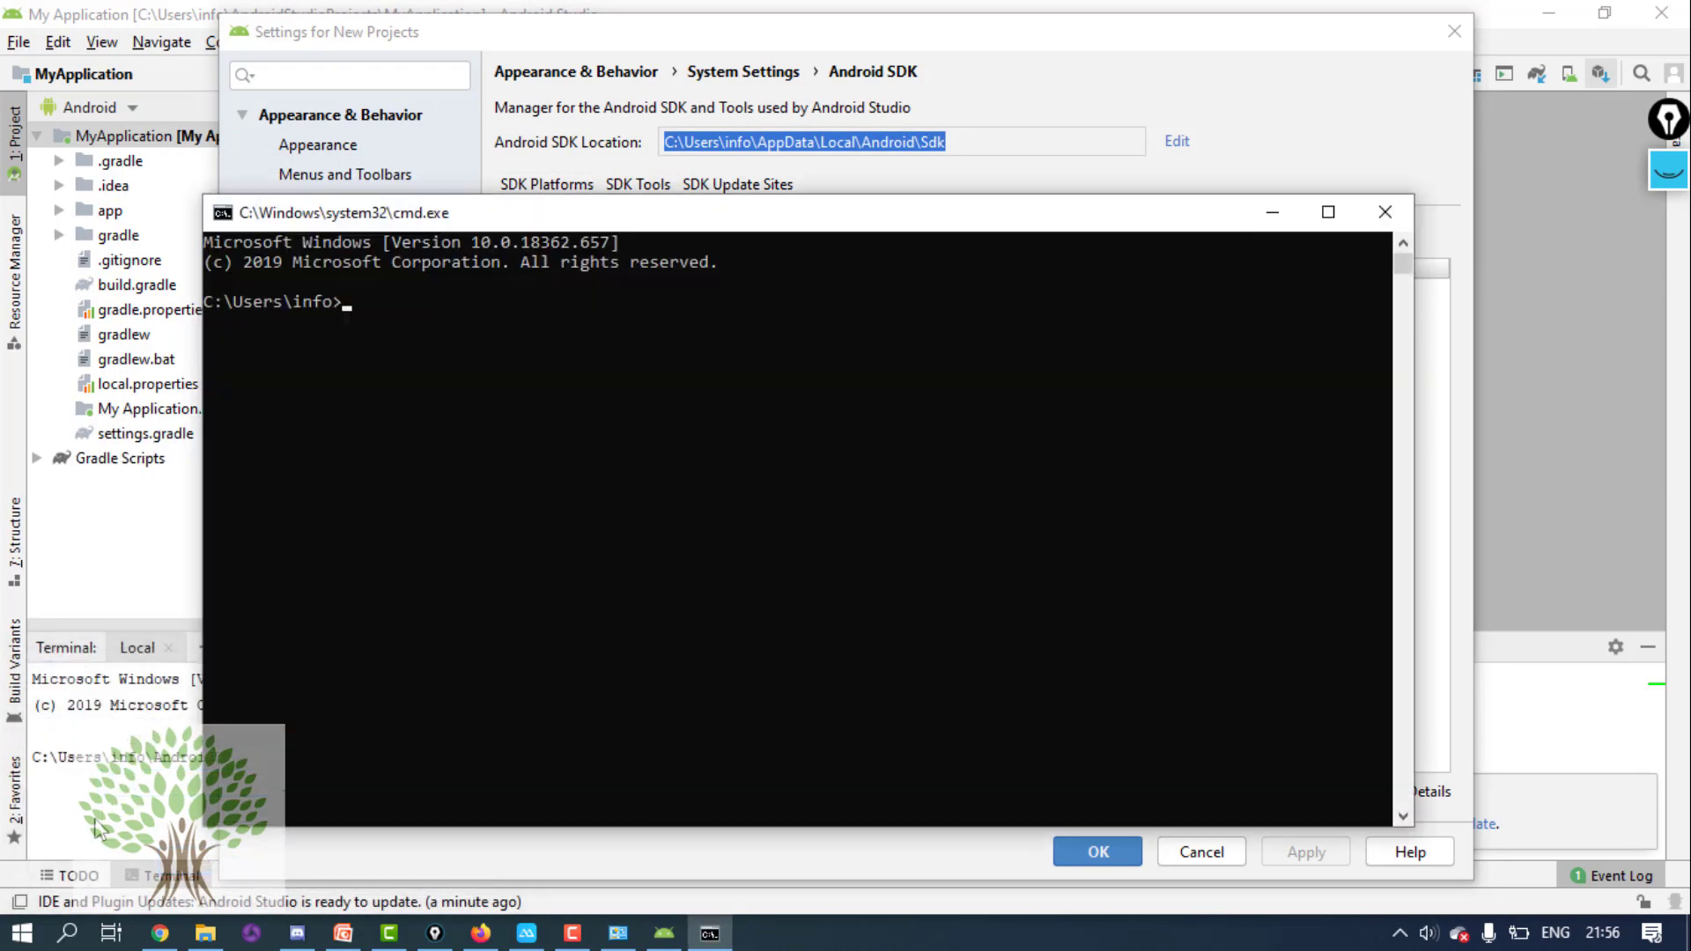
type("android")
key("Return")
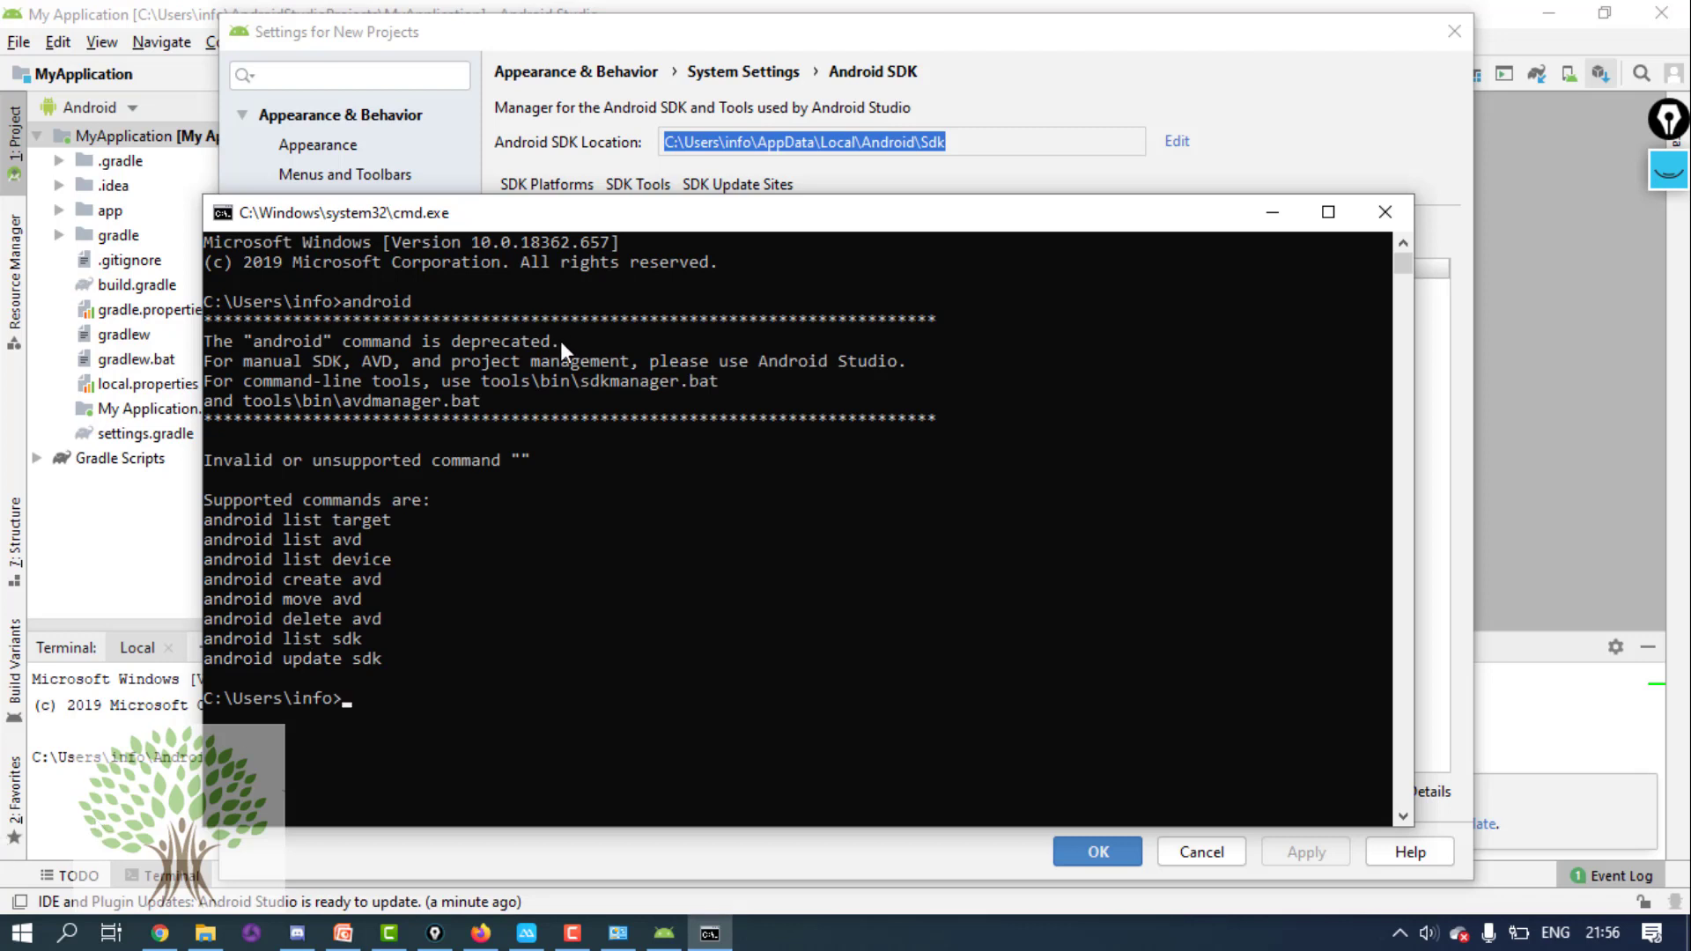
left_click_drag(560, 341, 255, 344)
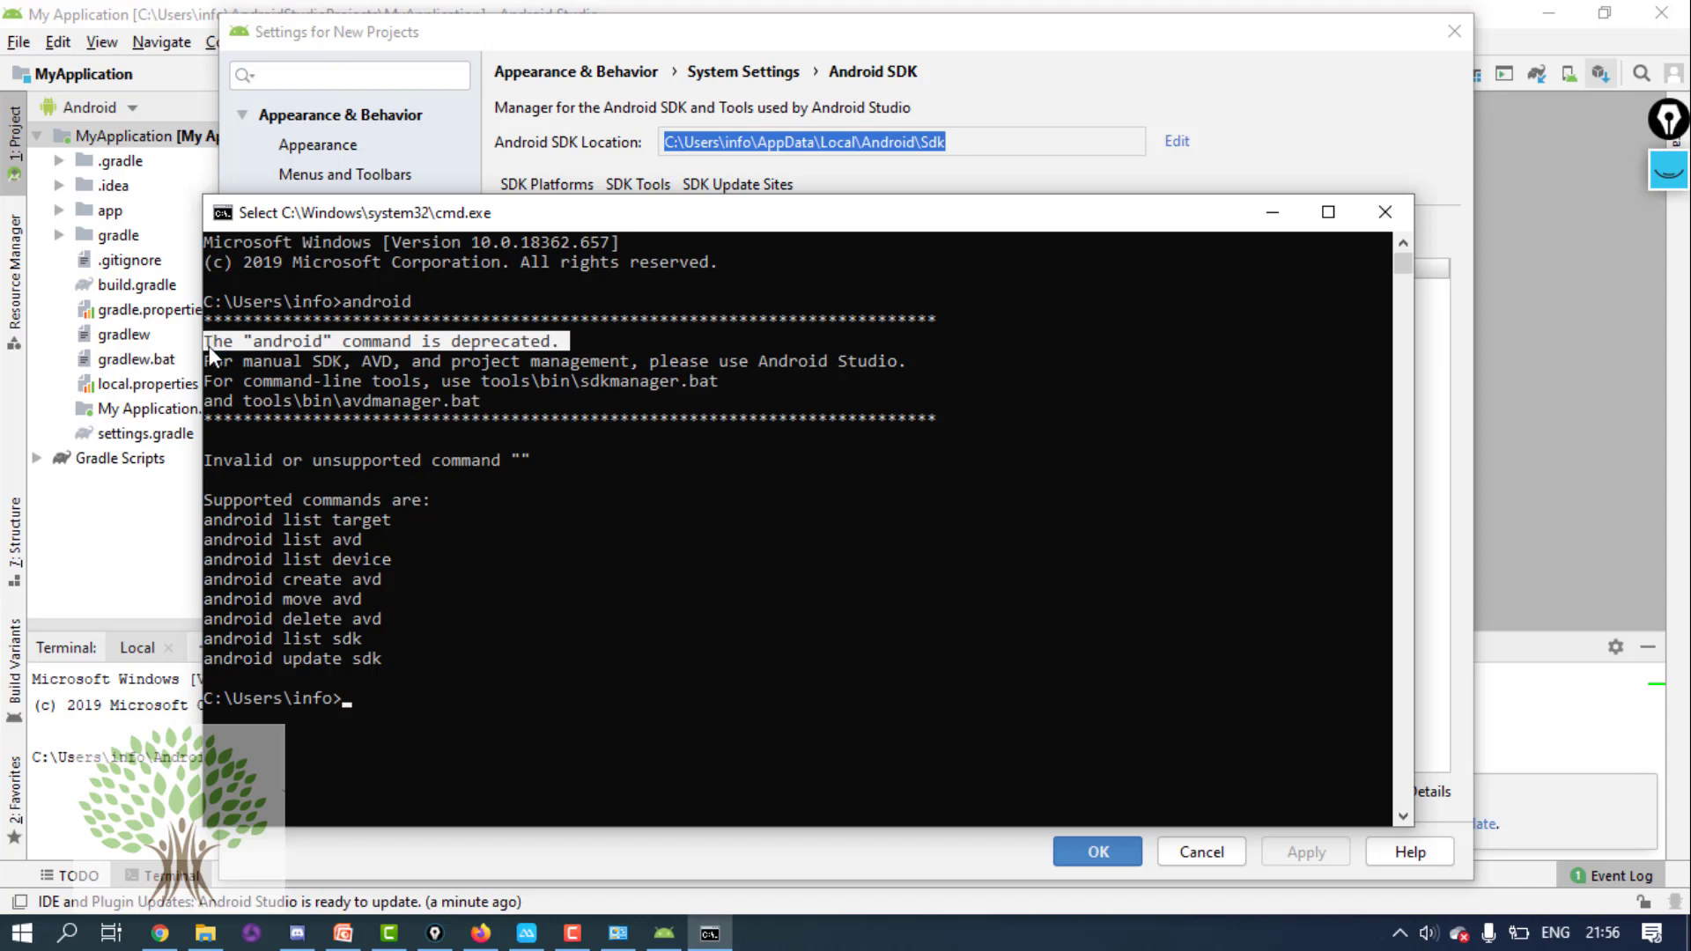
left_click(1173, 79)
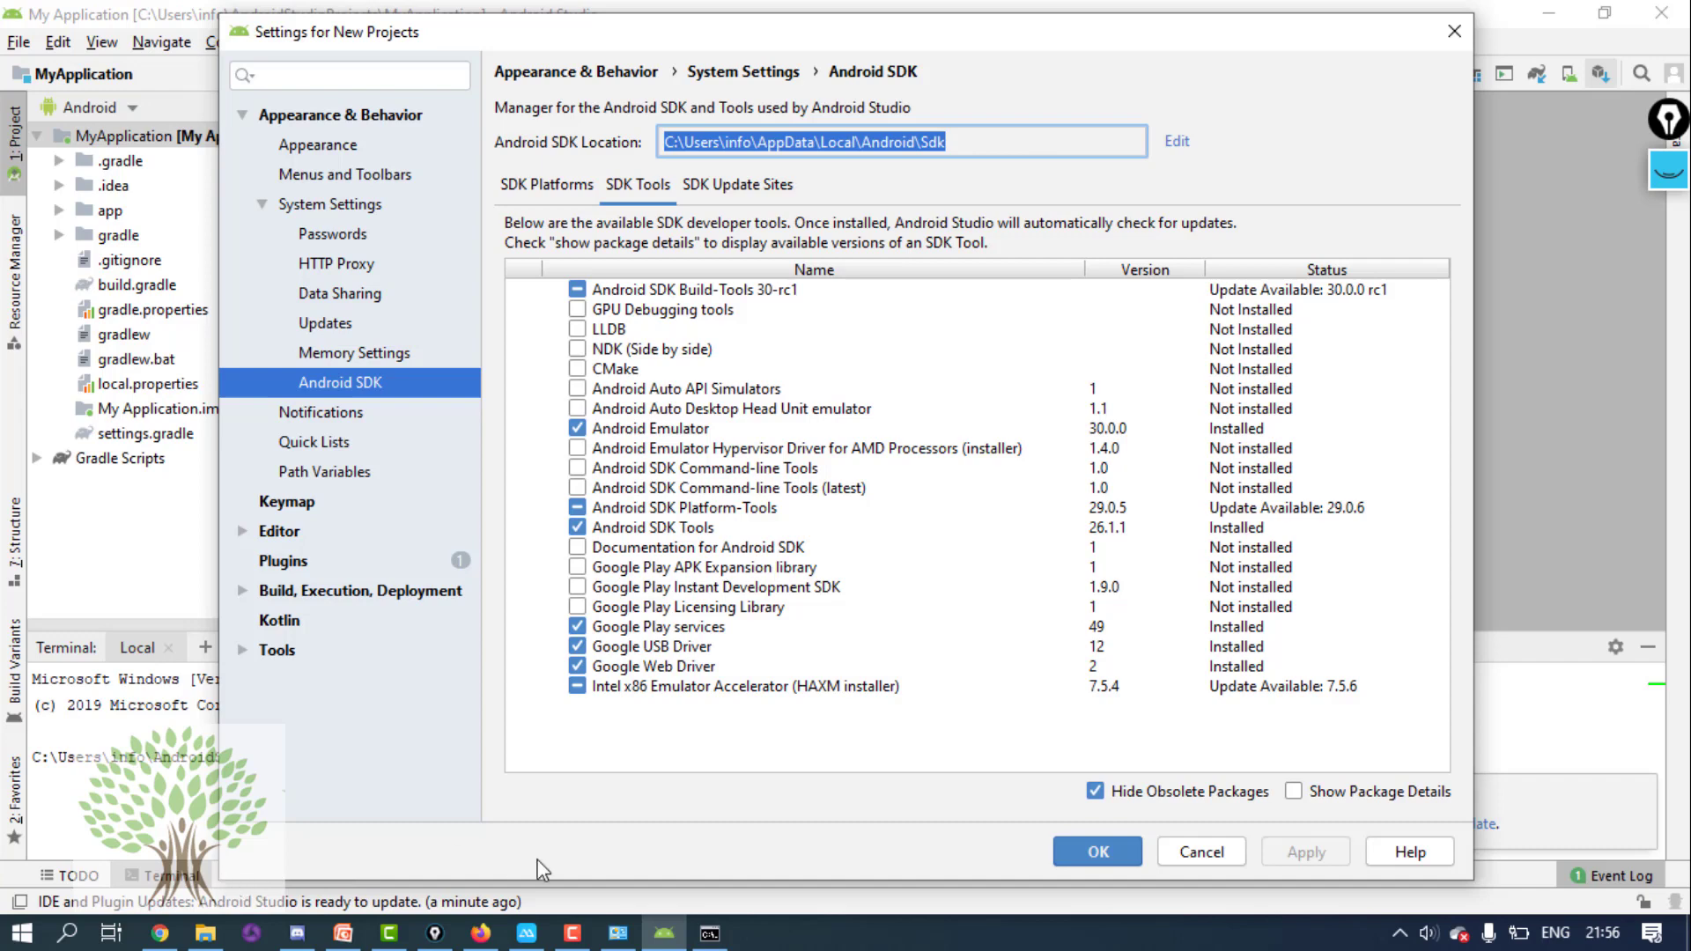
- Switch to the Appium course topics in Chrome and highlight Traceview.bat
mouse_move(495, 939)
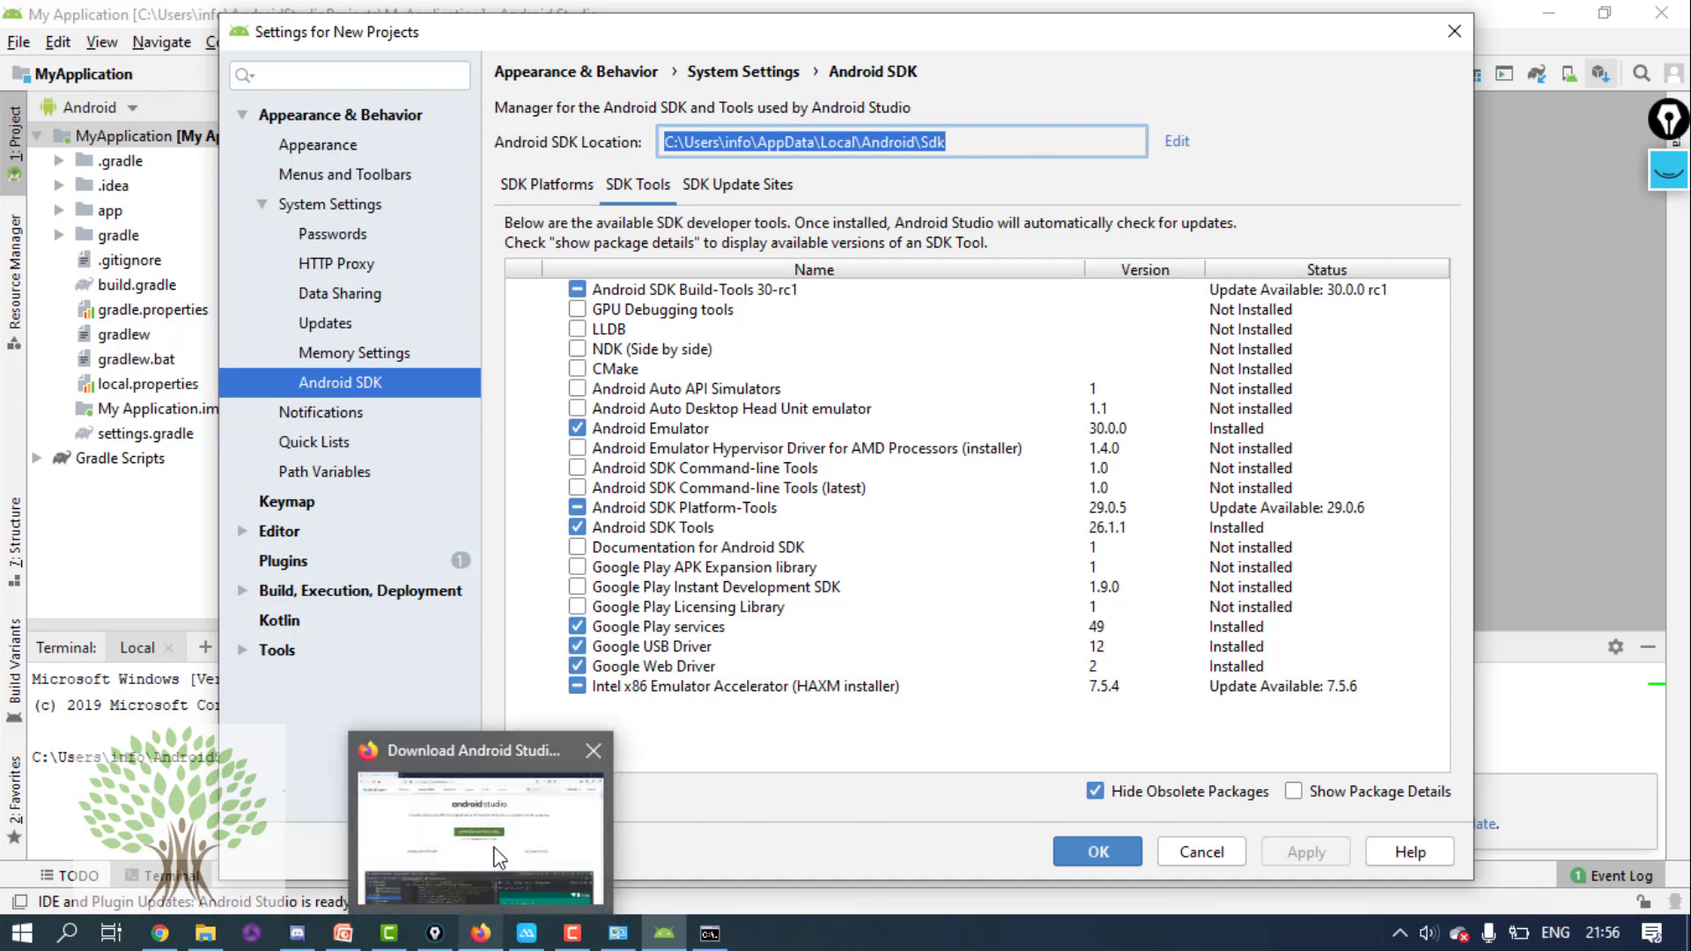
mouse_move(159, 932)
left_click(185, 872)
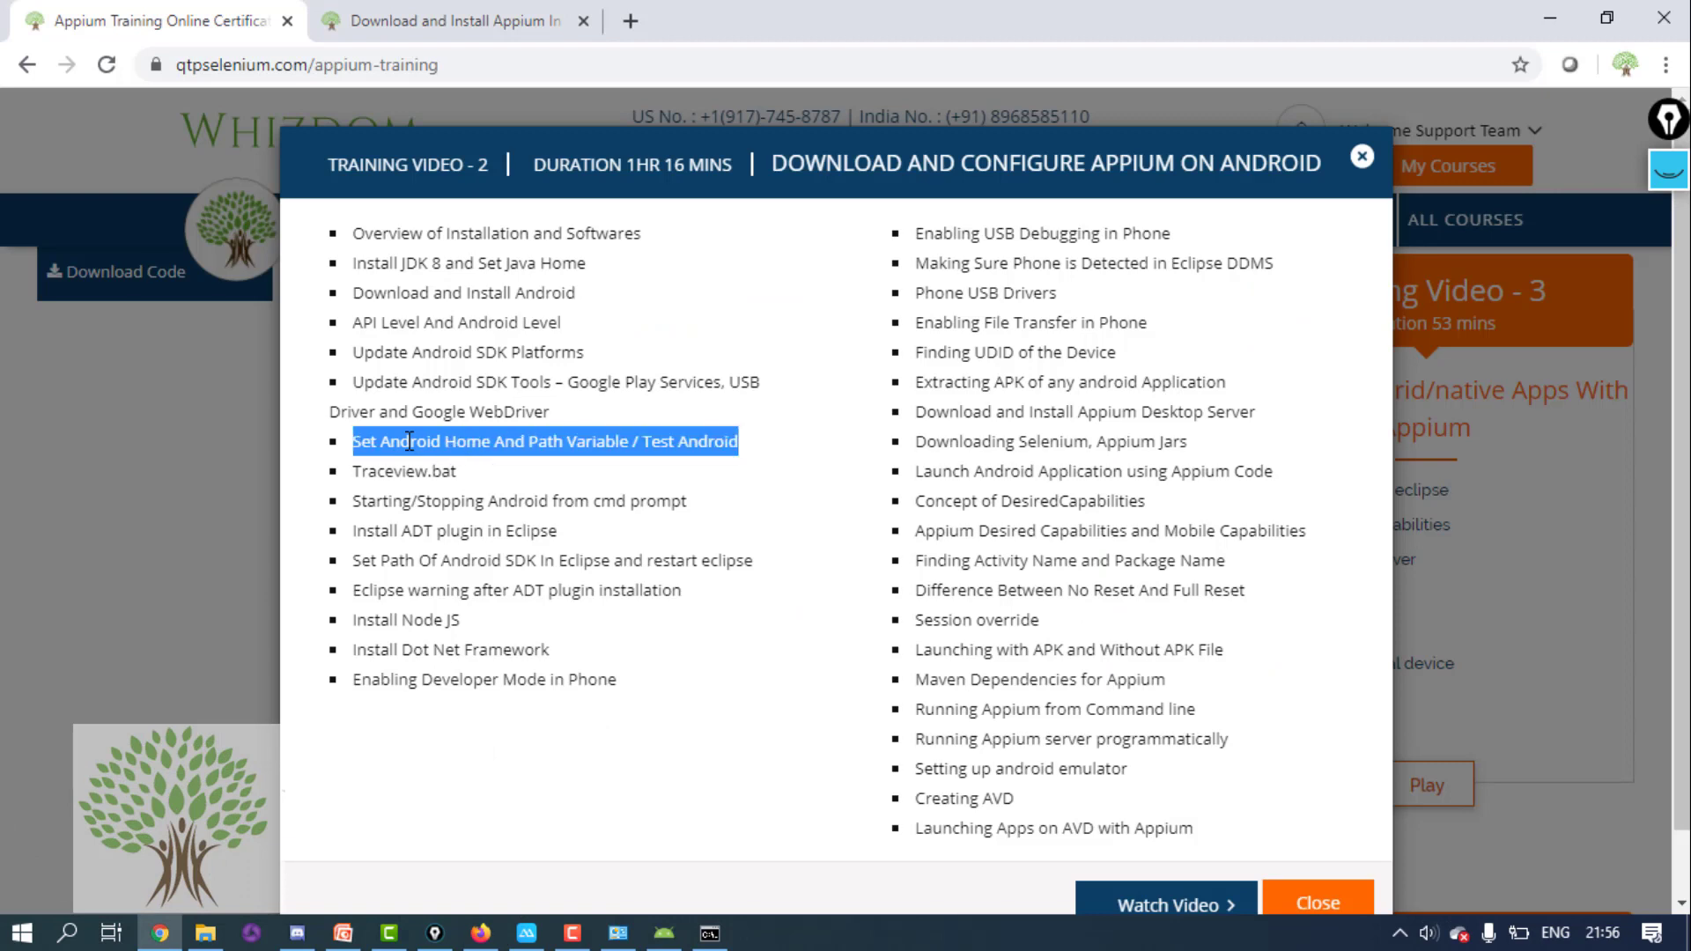
triple_click(409, 473)
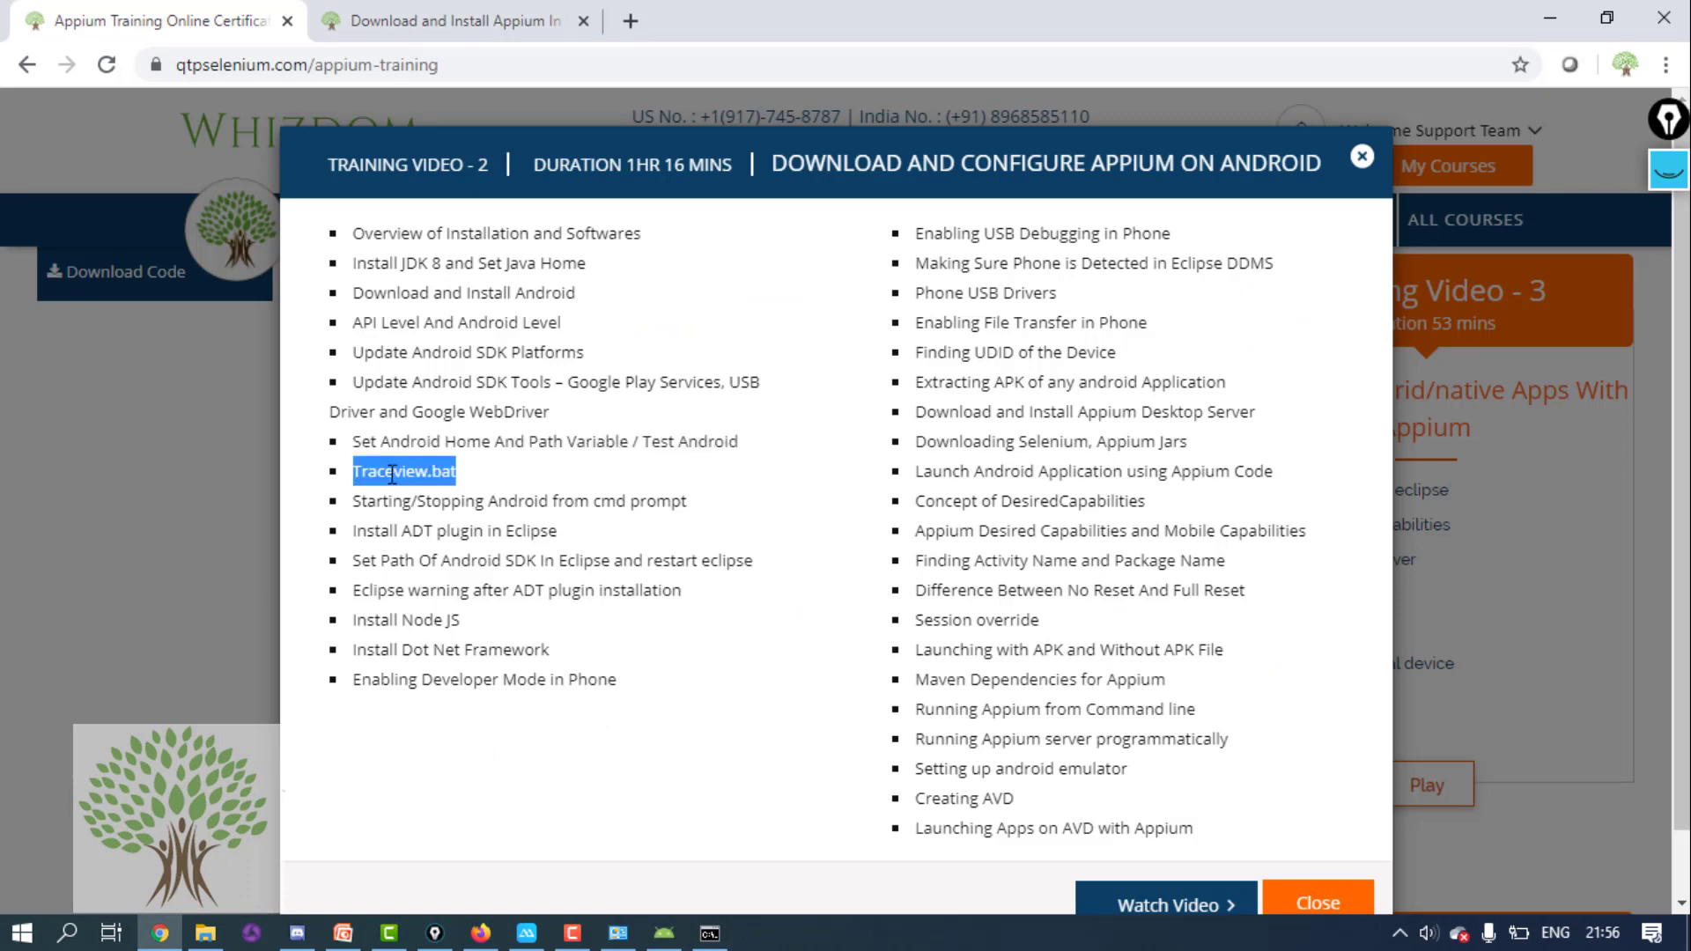
- Switch to File Explorer, open the Sdk tools folder and select the traceview batch file, leaving its name as is
mouse_move(214, 936)
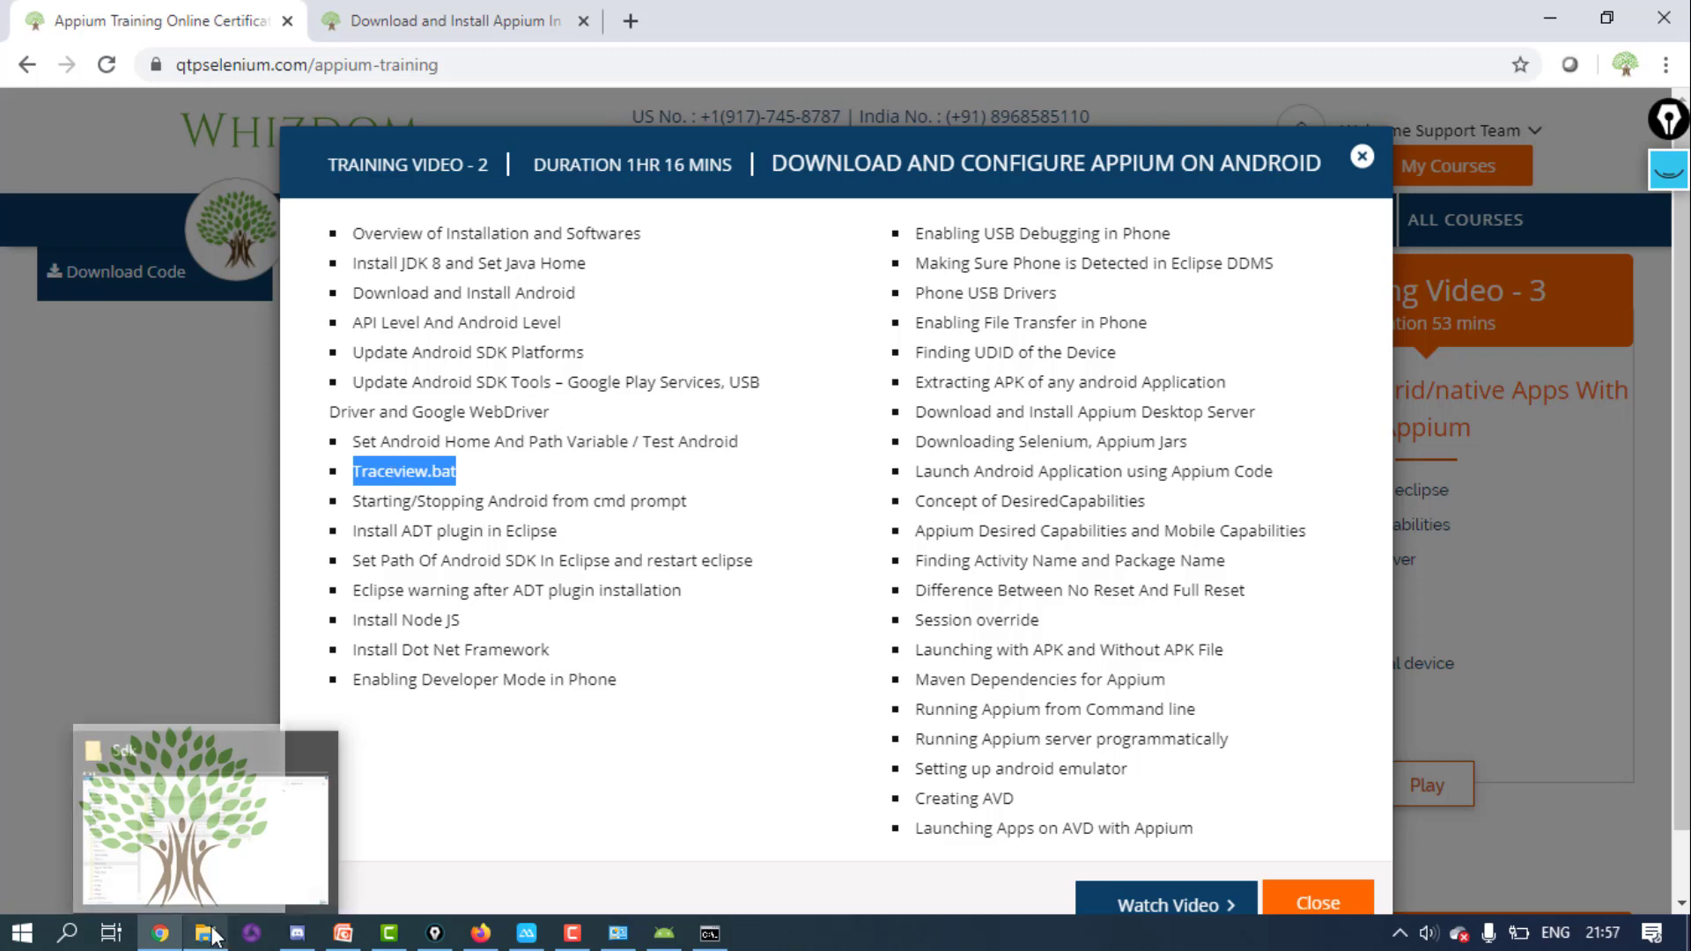
left_click(202, 836)
left_click(483, 442)
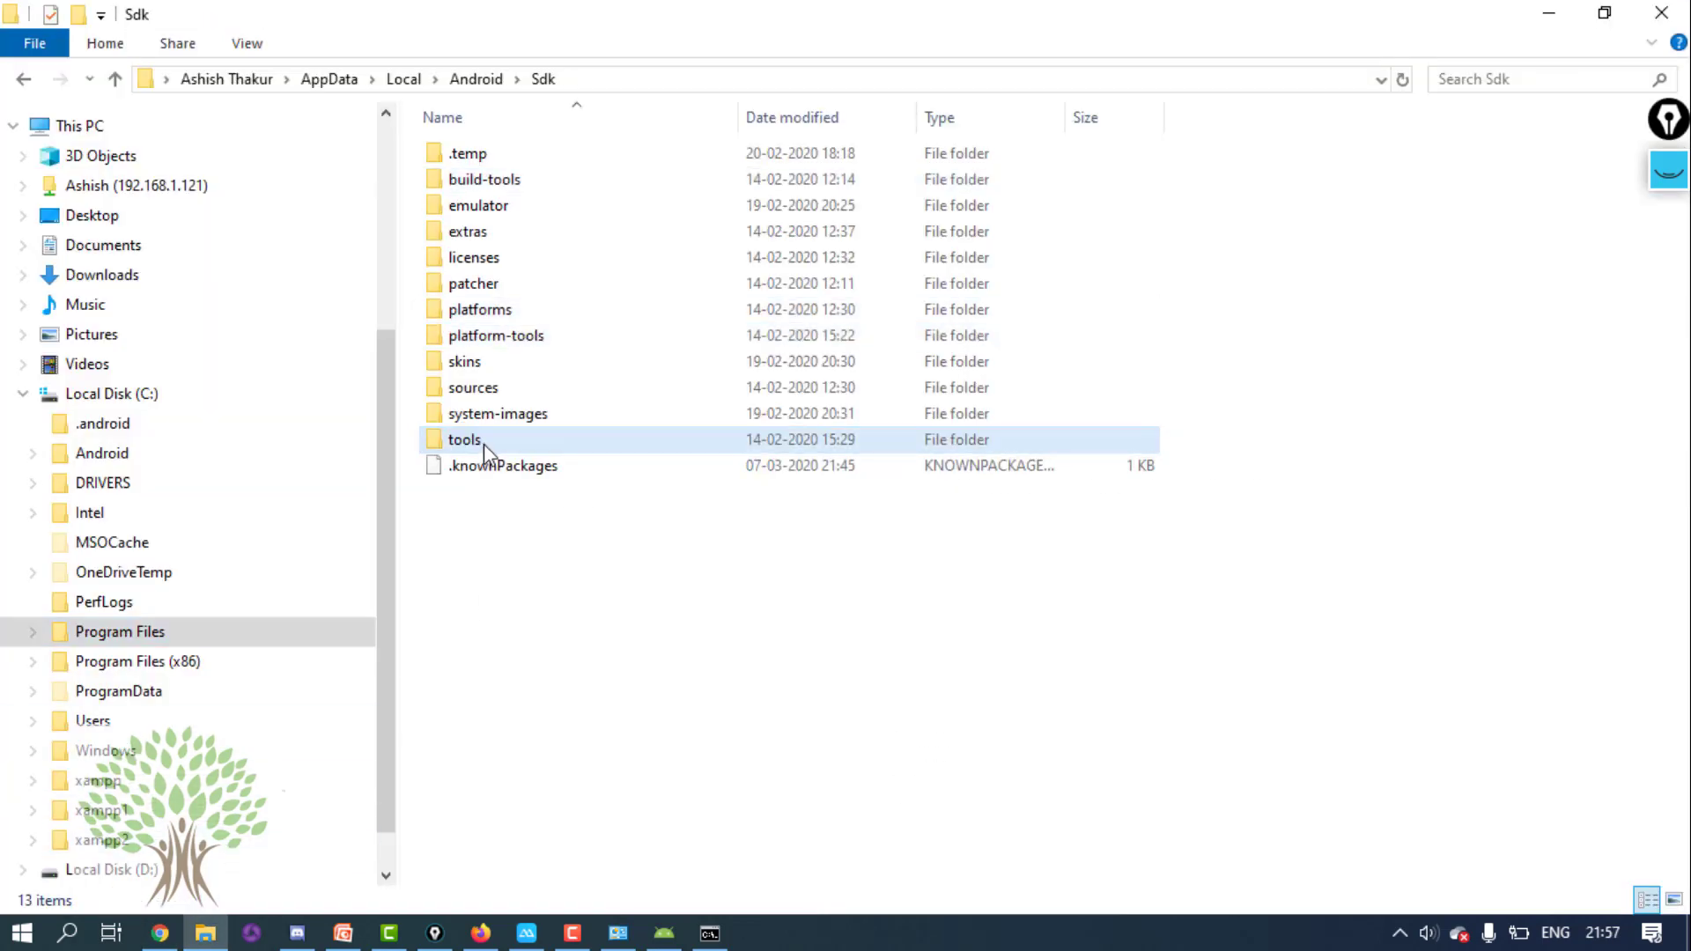
double_click(484, 442)
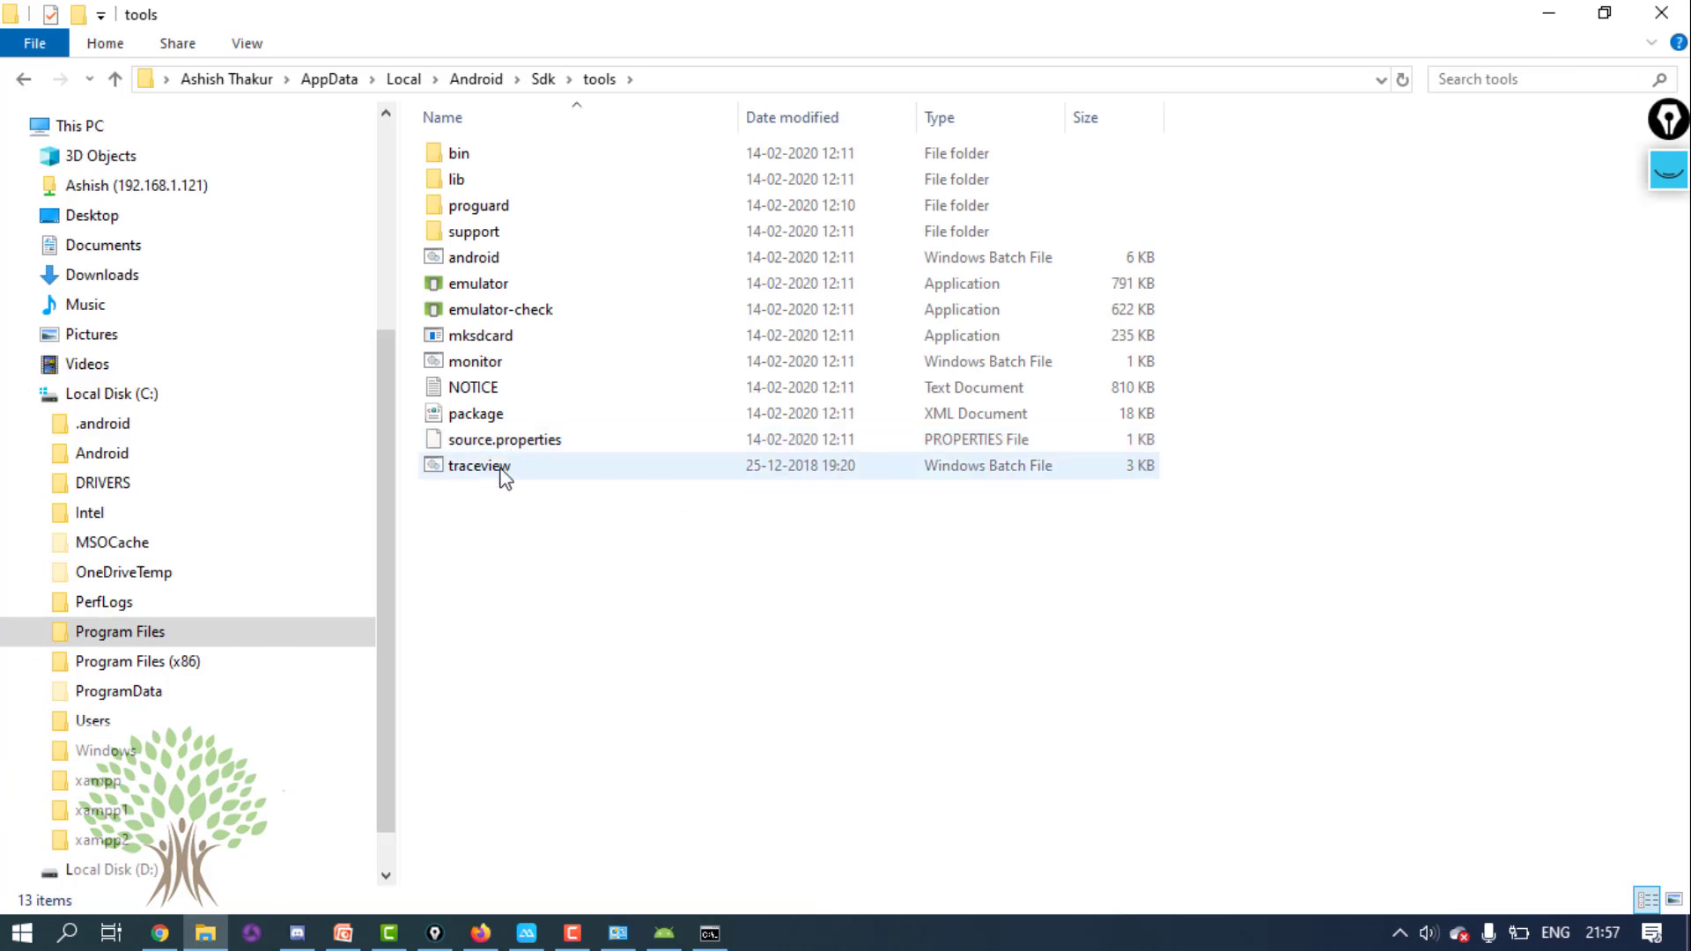
left_click(506, 469)
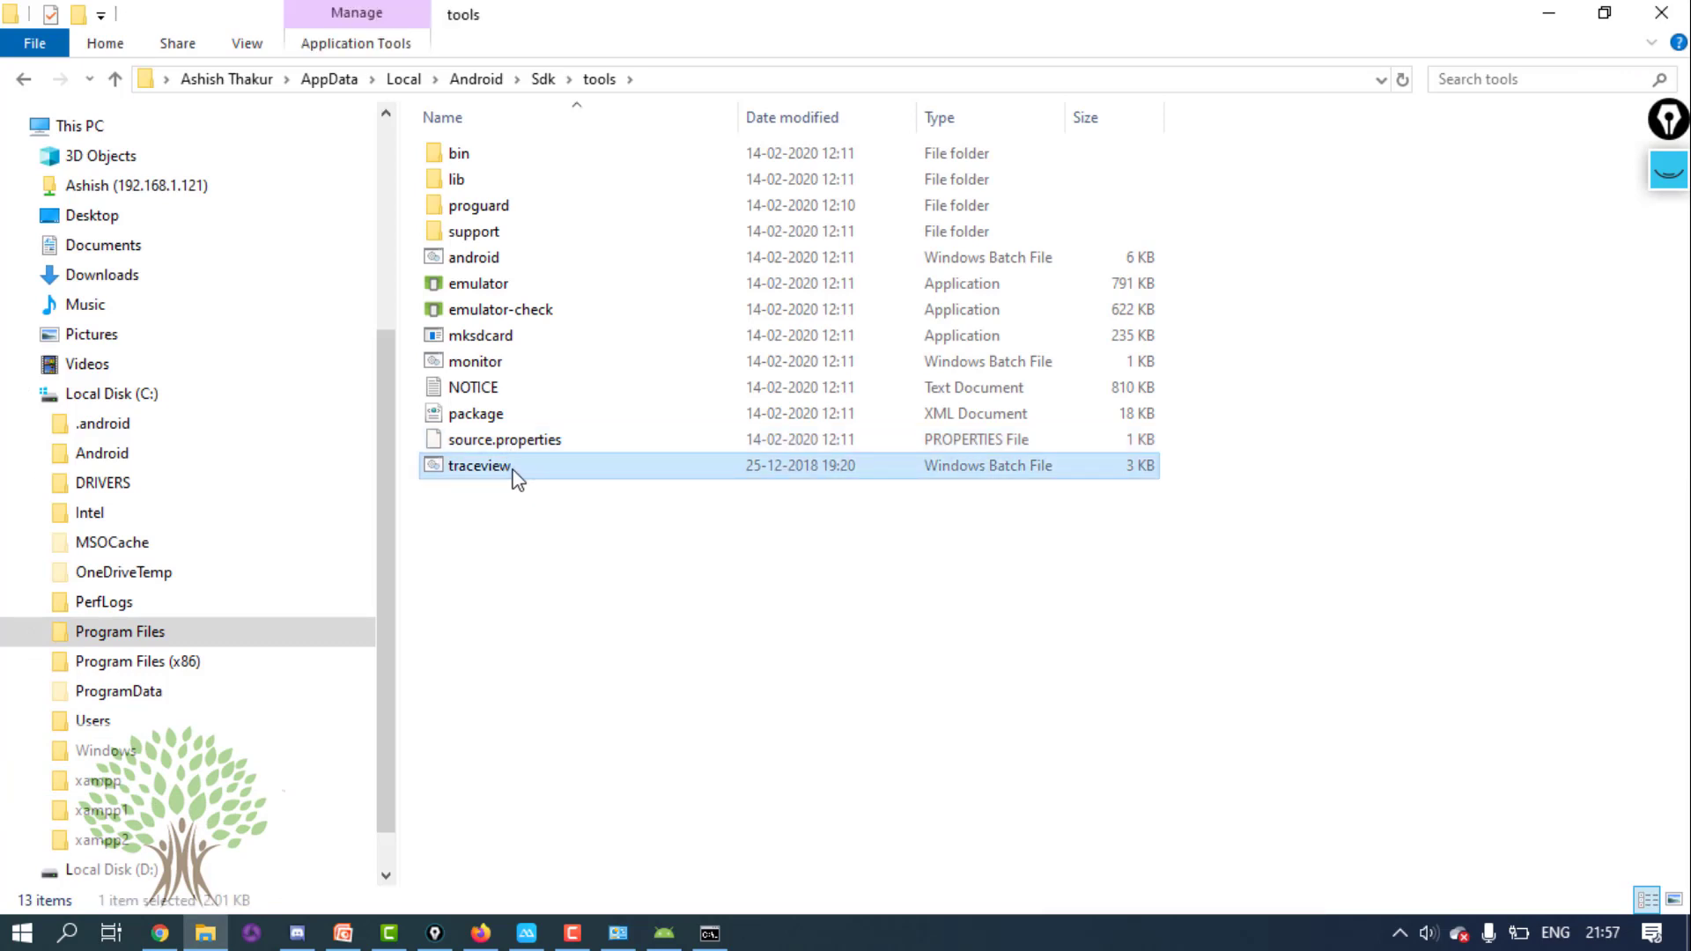
left_click(509, 467)
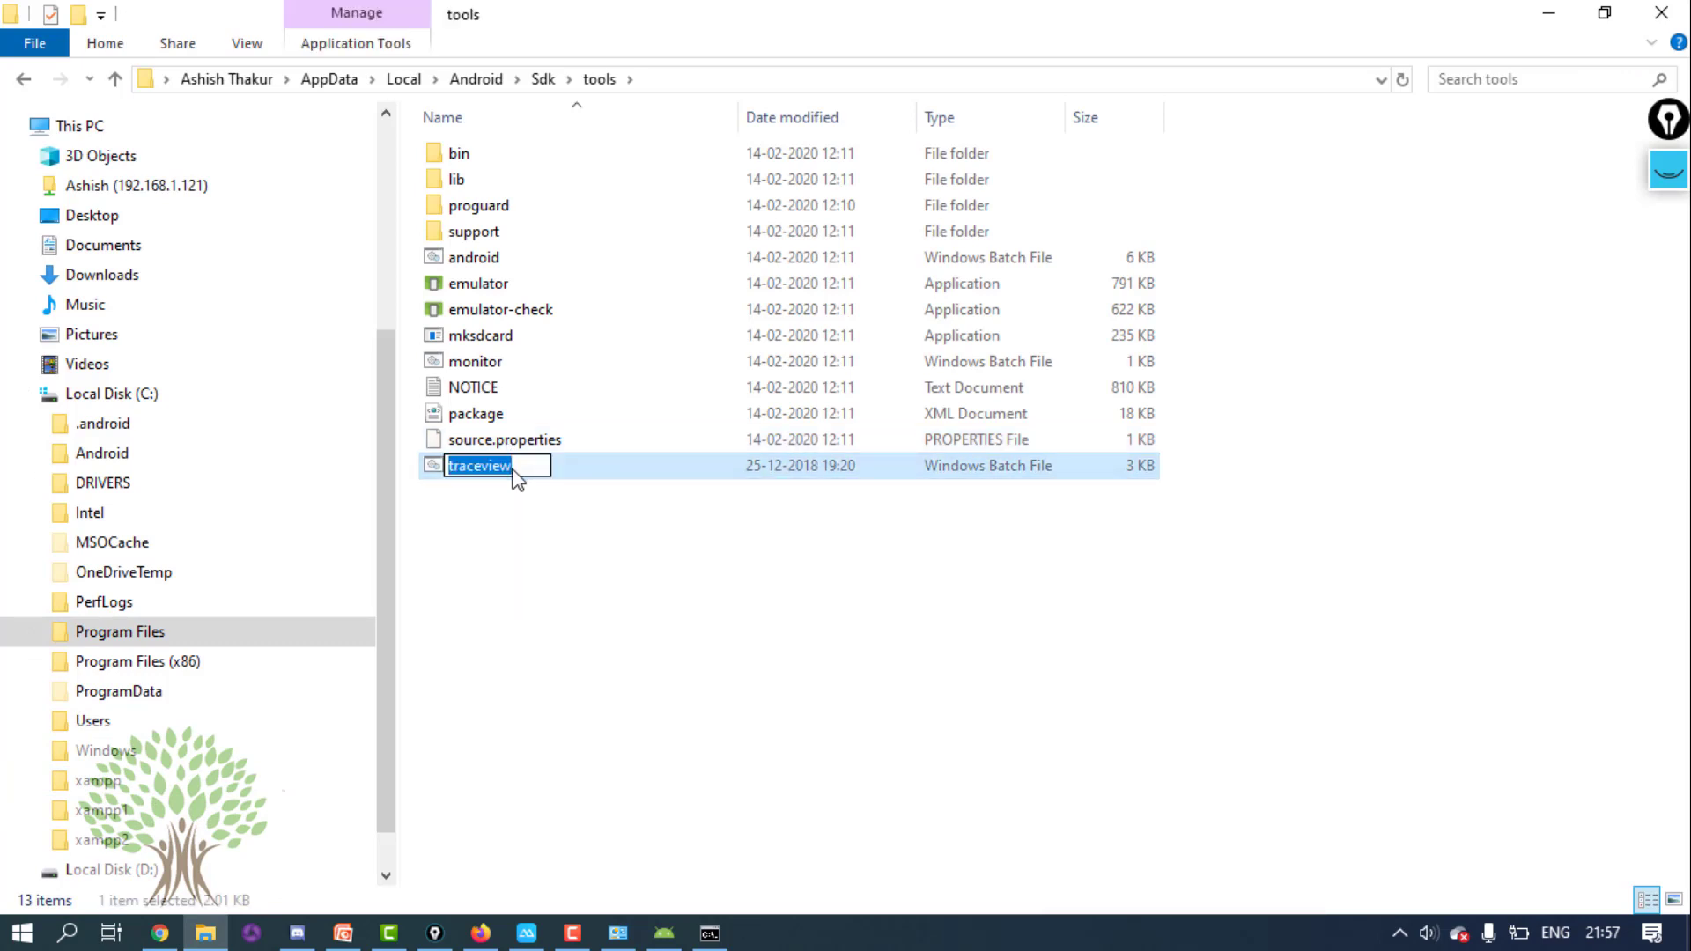
key("Escape")
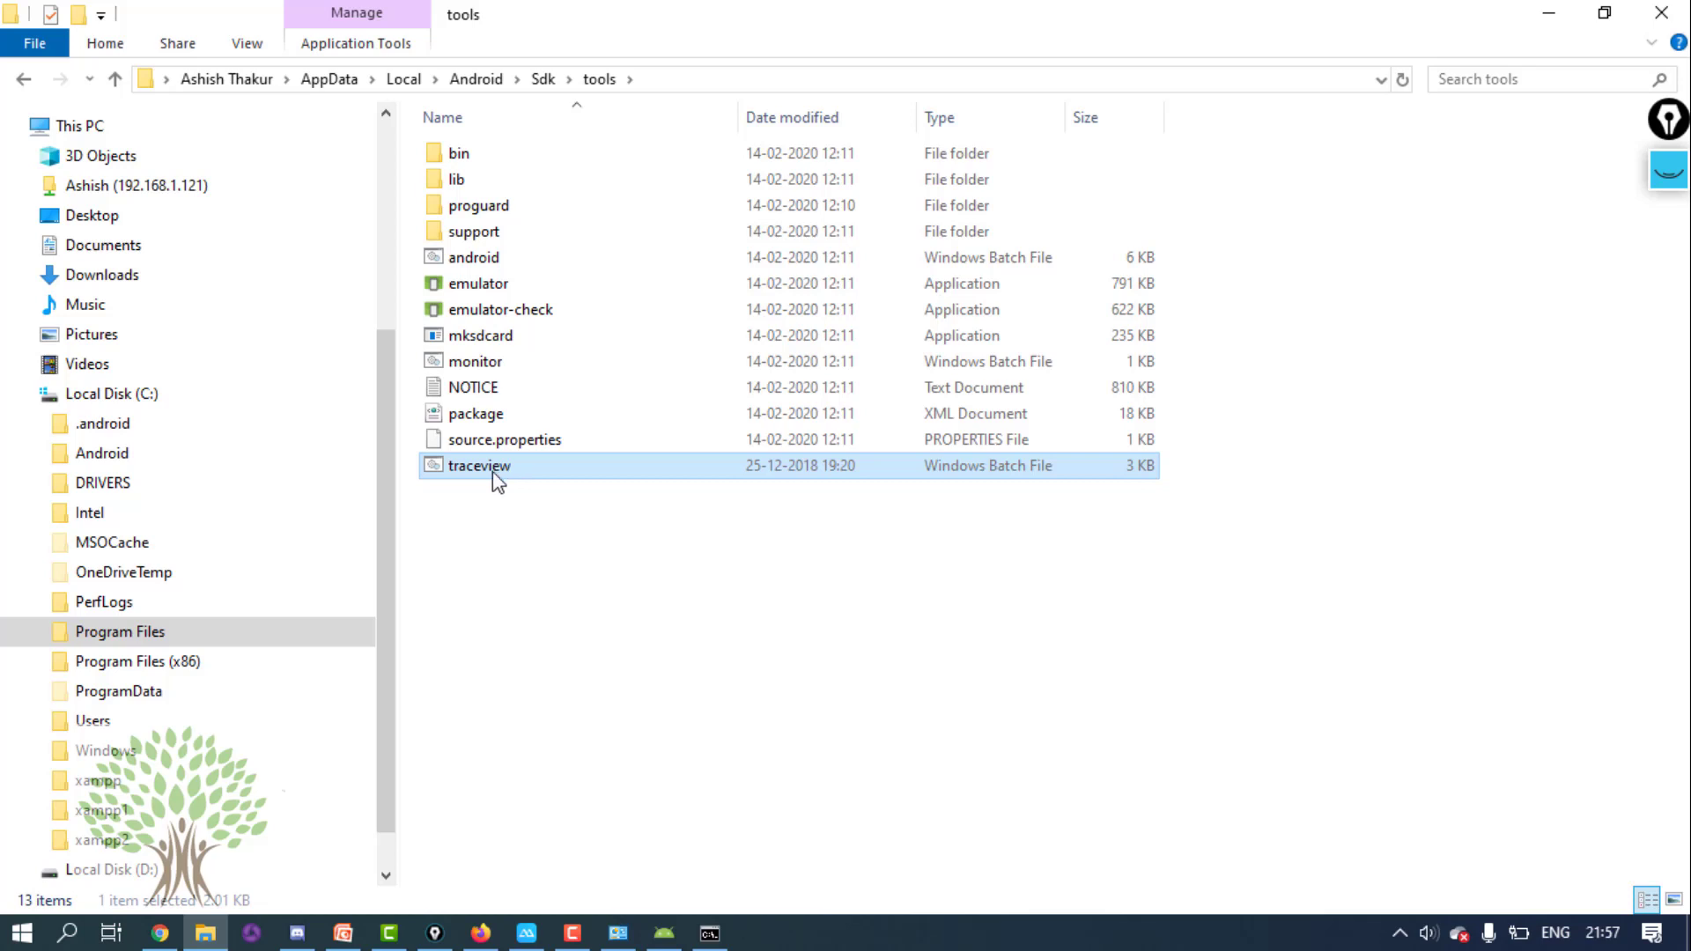
- Point out the traceview batch file in the tools folder by selecting and deselecting it several times
left_click(493, 472)
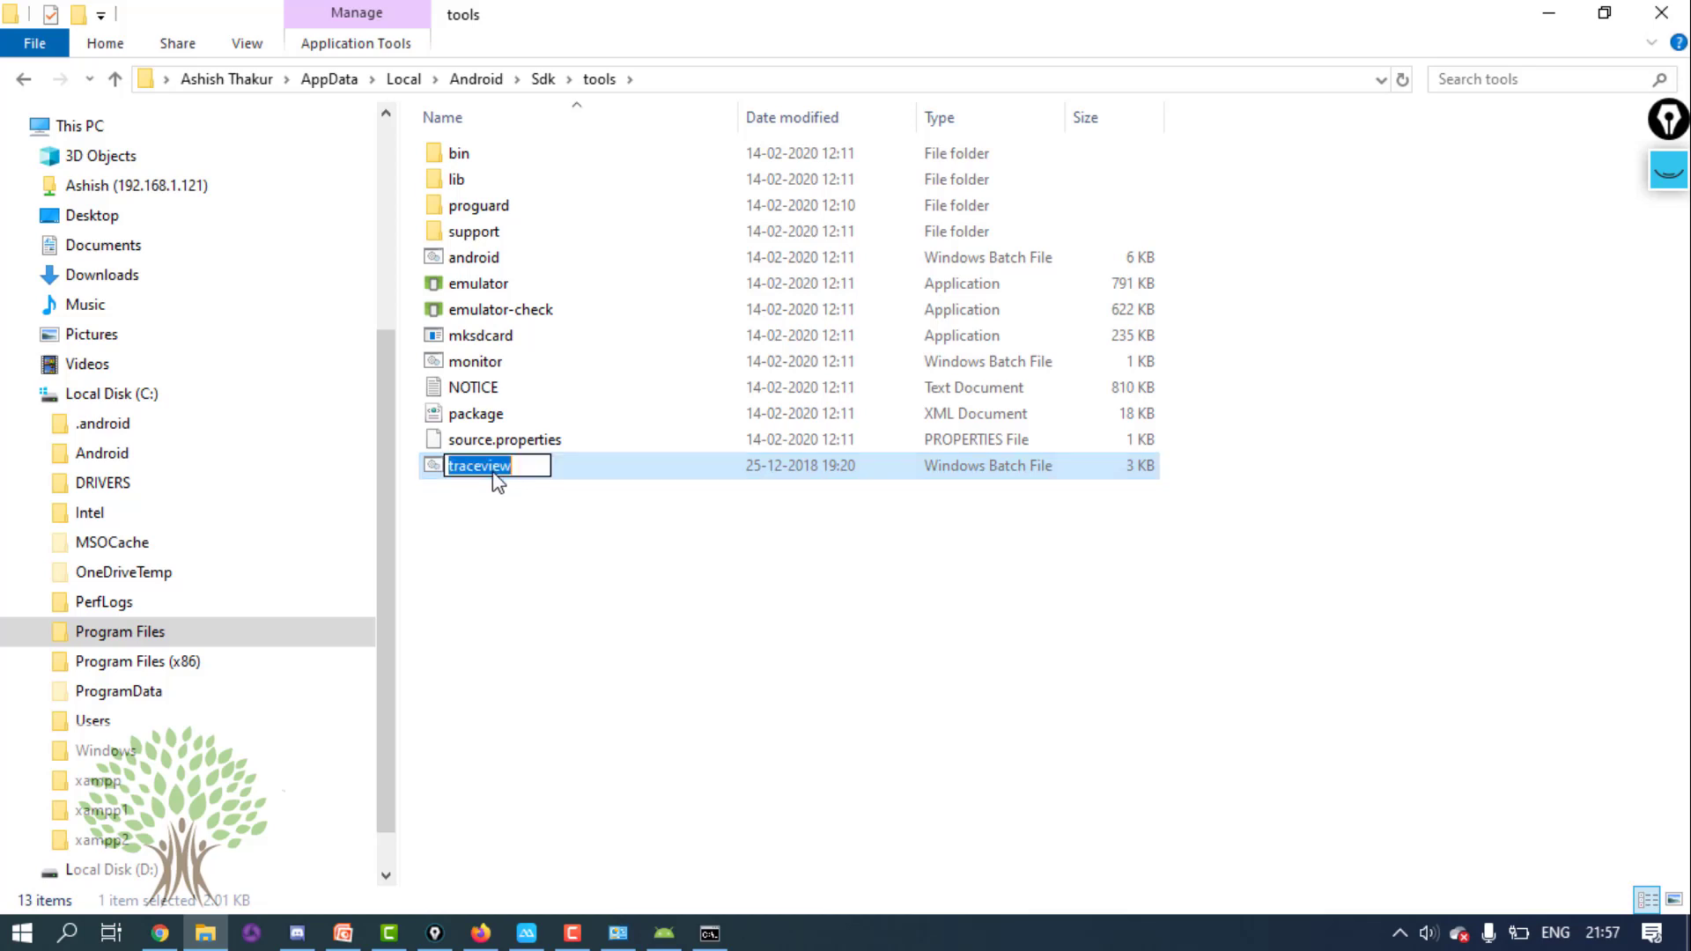
left_click(445, 480)
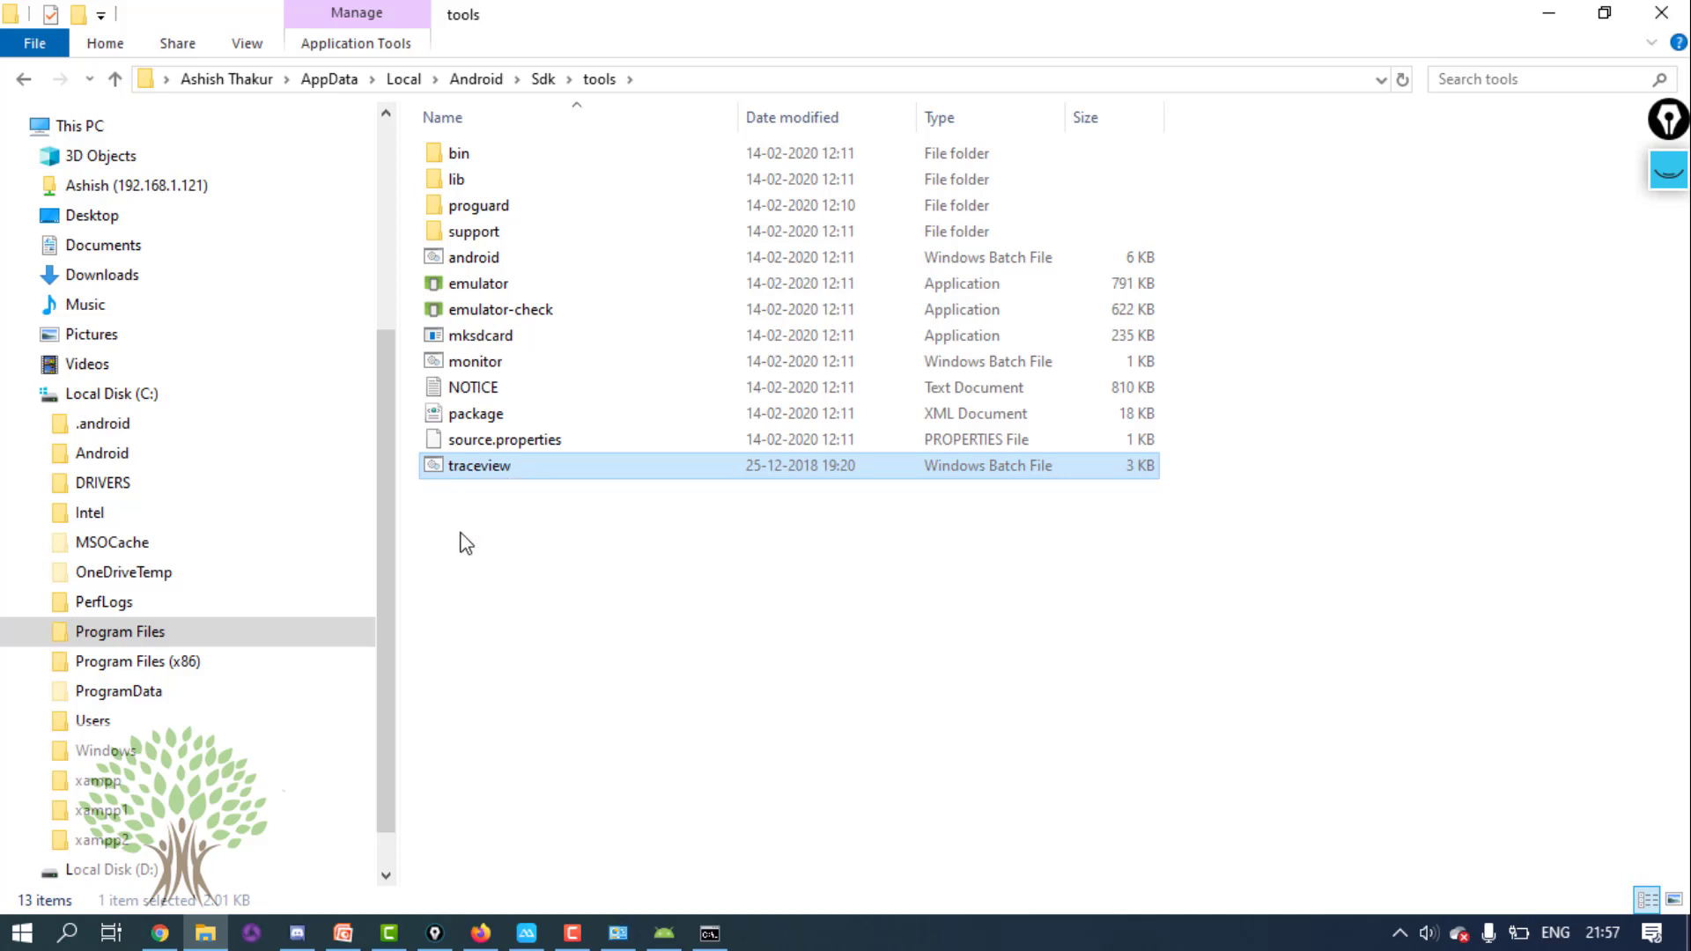
left_click(479, 519)
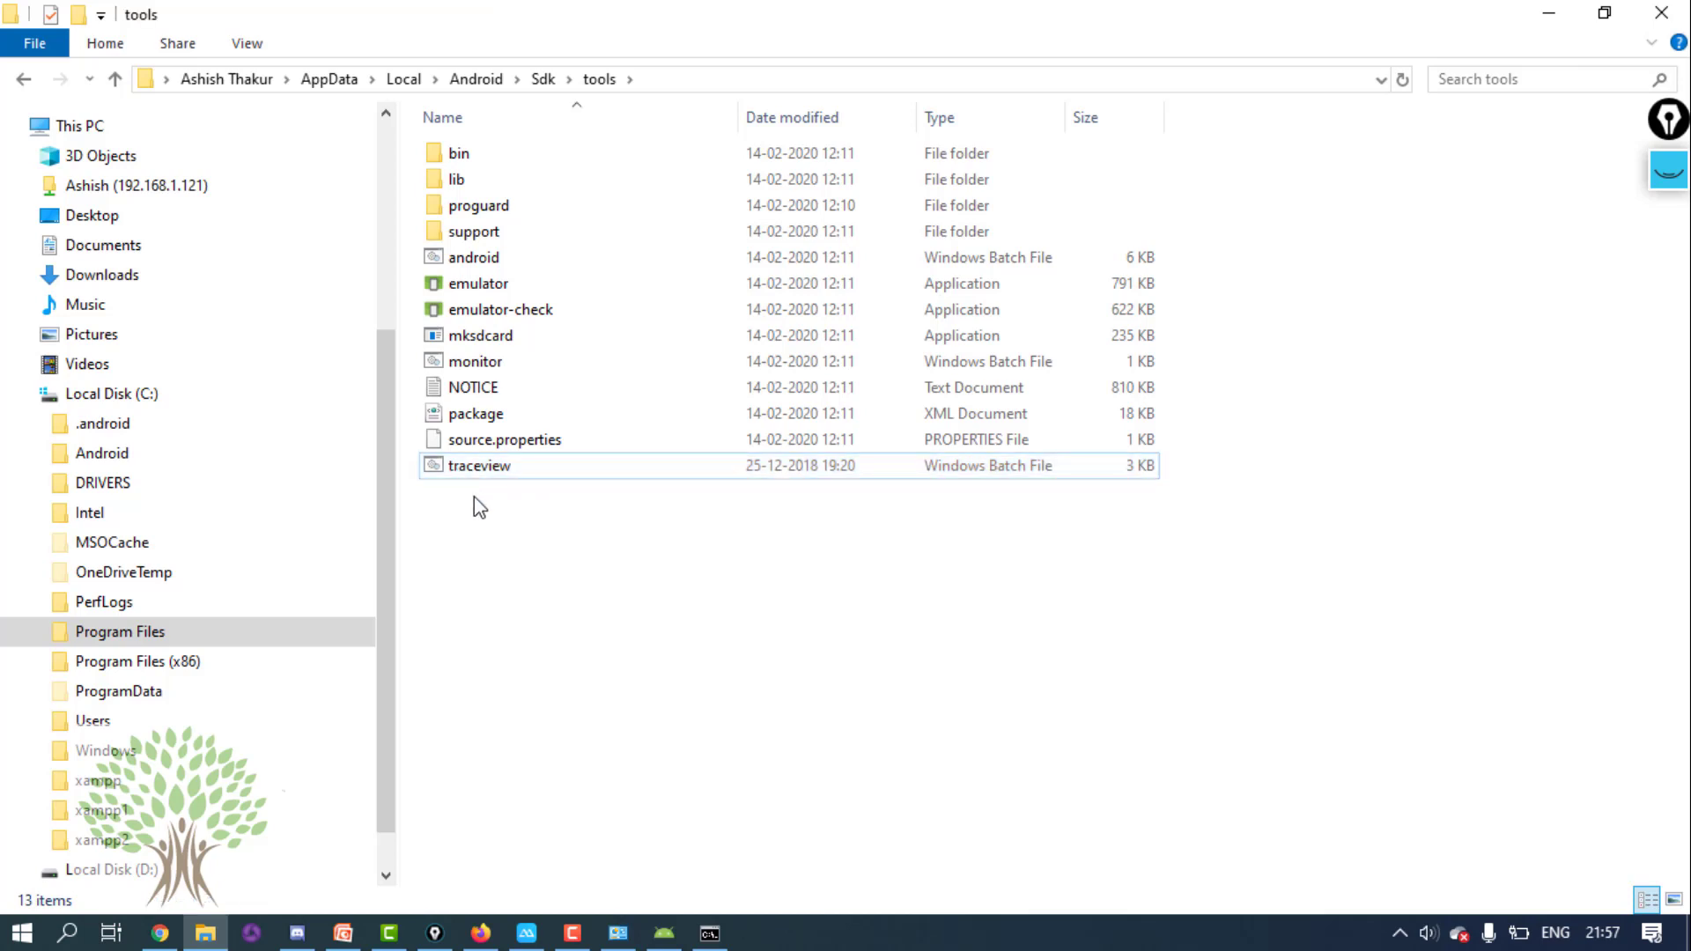
left_click(474, 473)
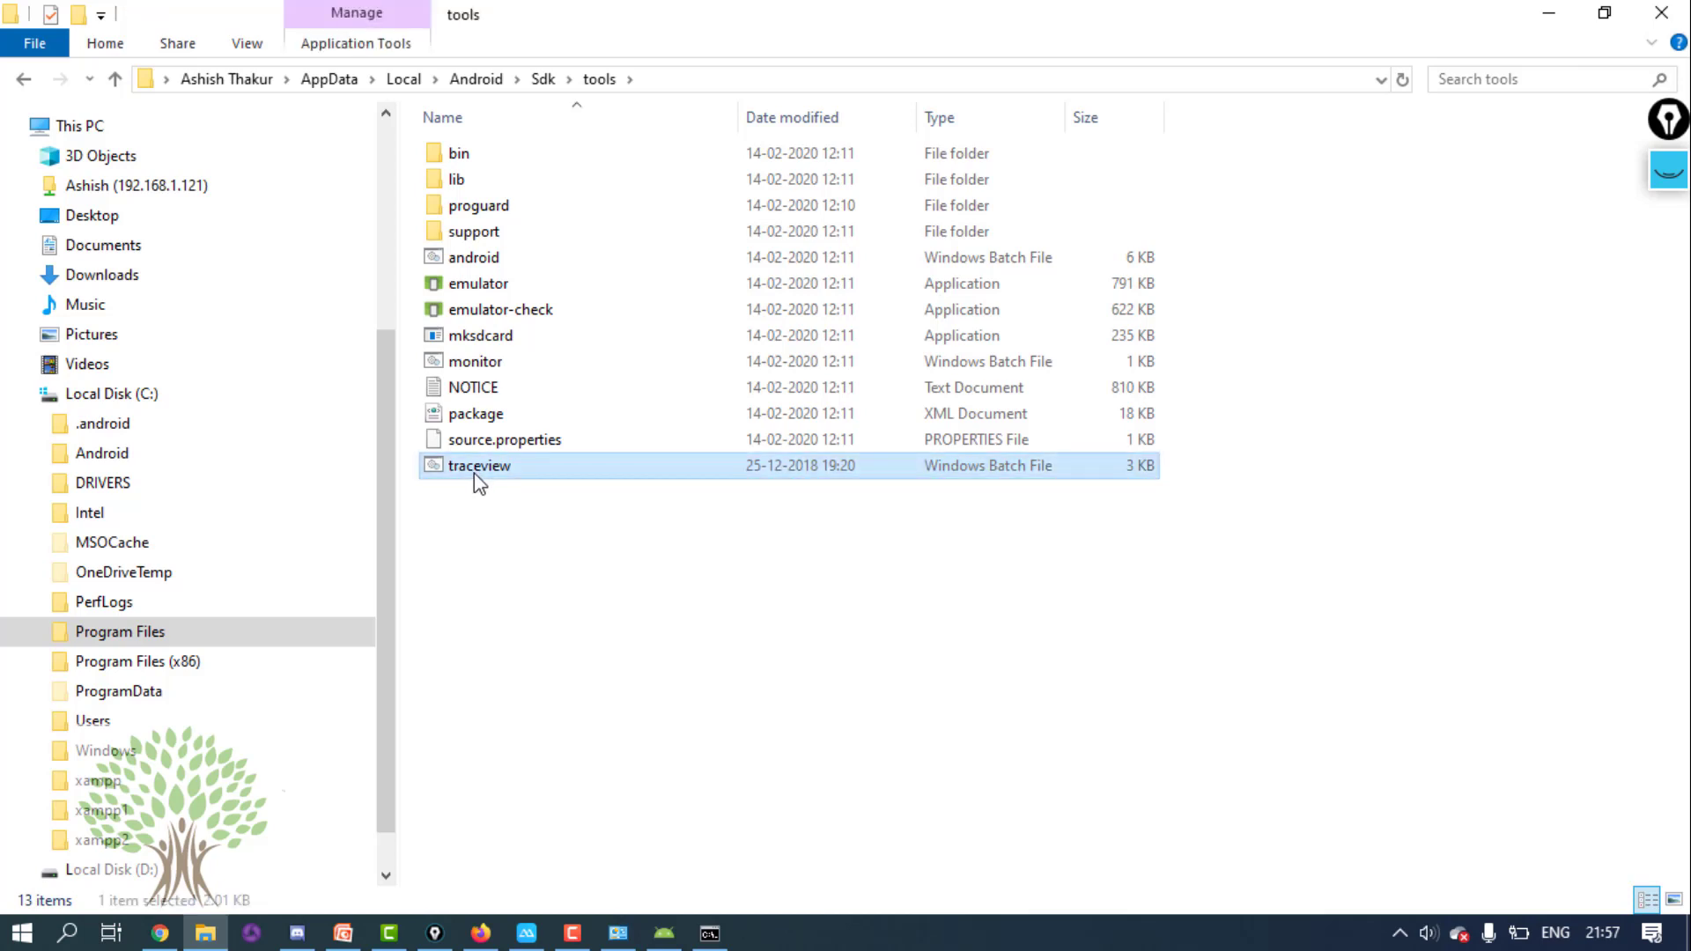
left_click(516, 512)
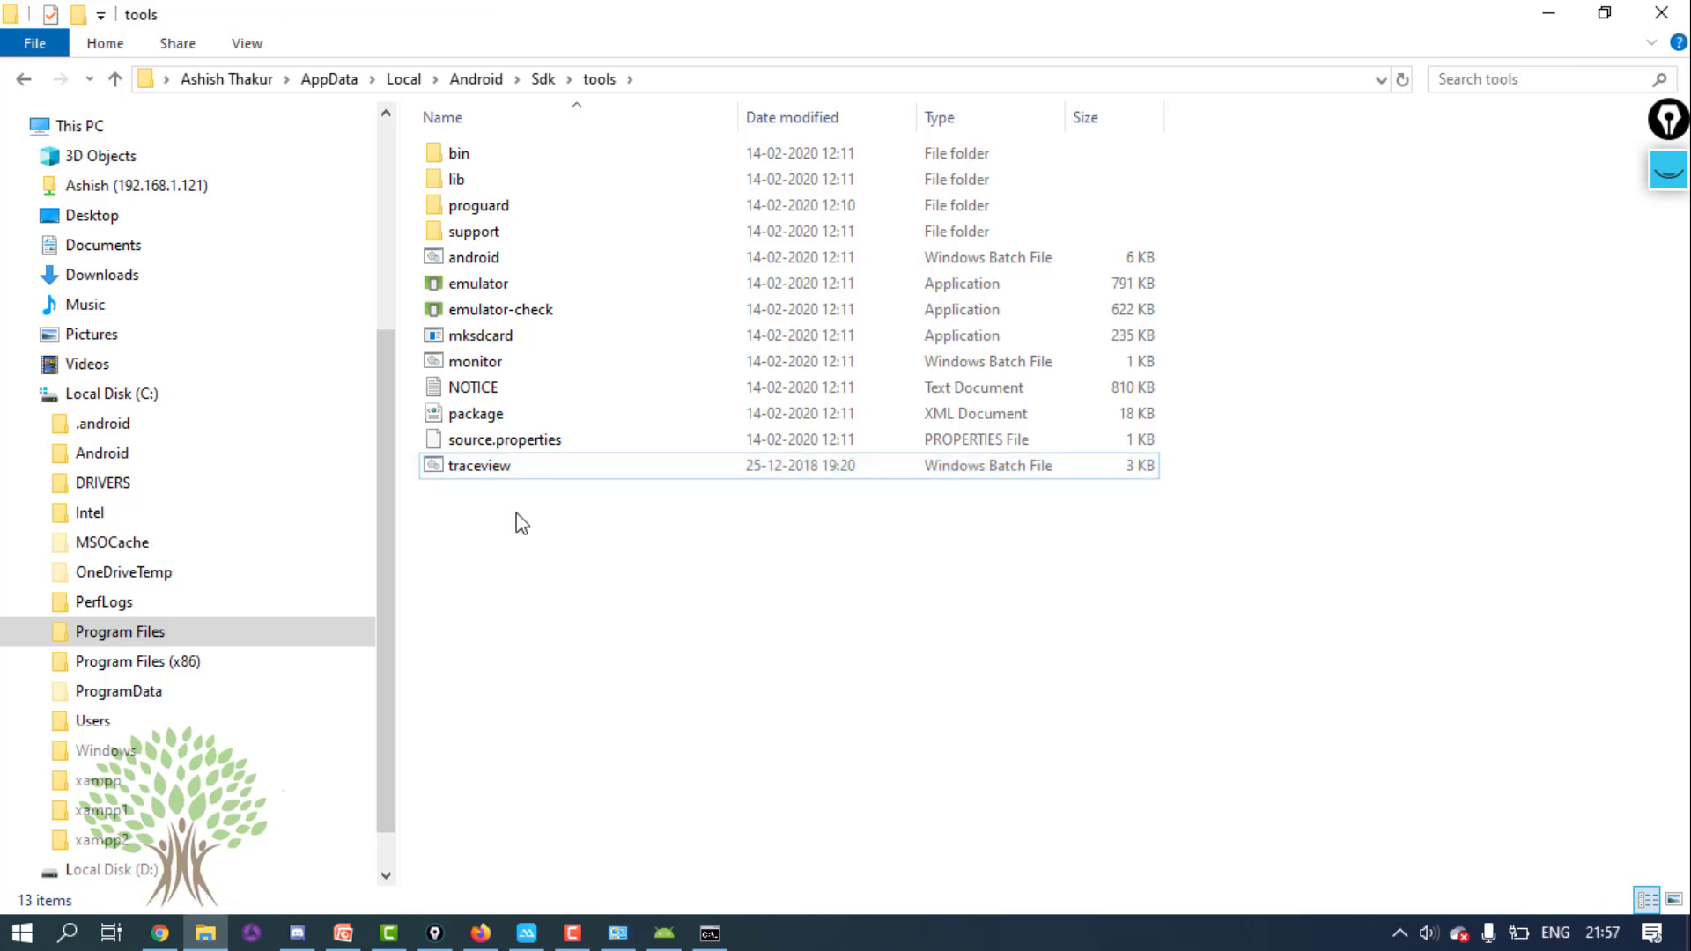
left_click(467, 469)
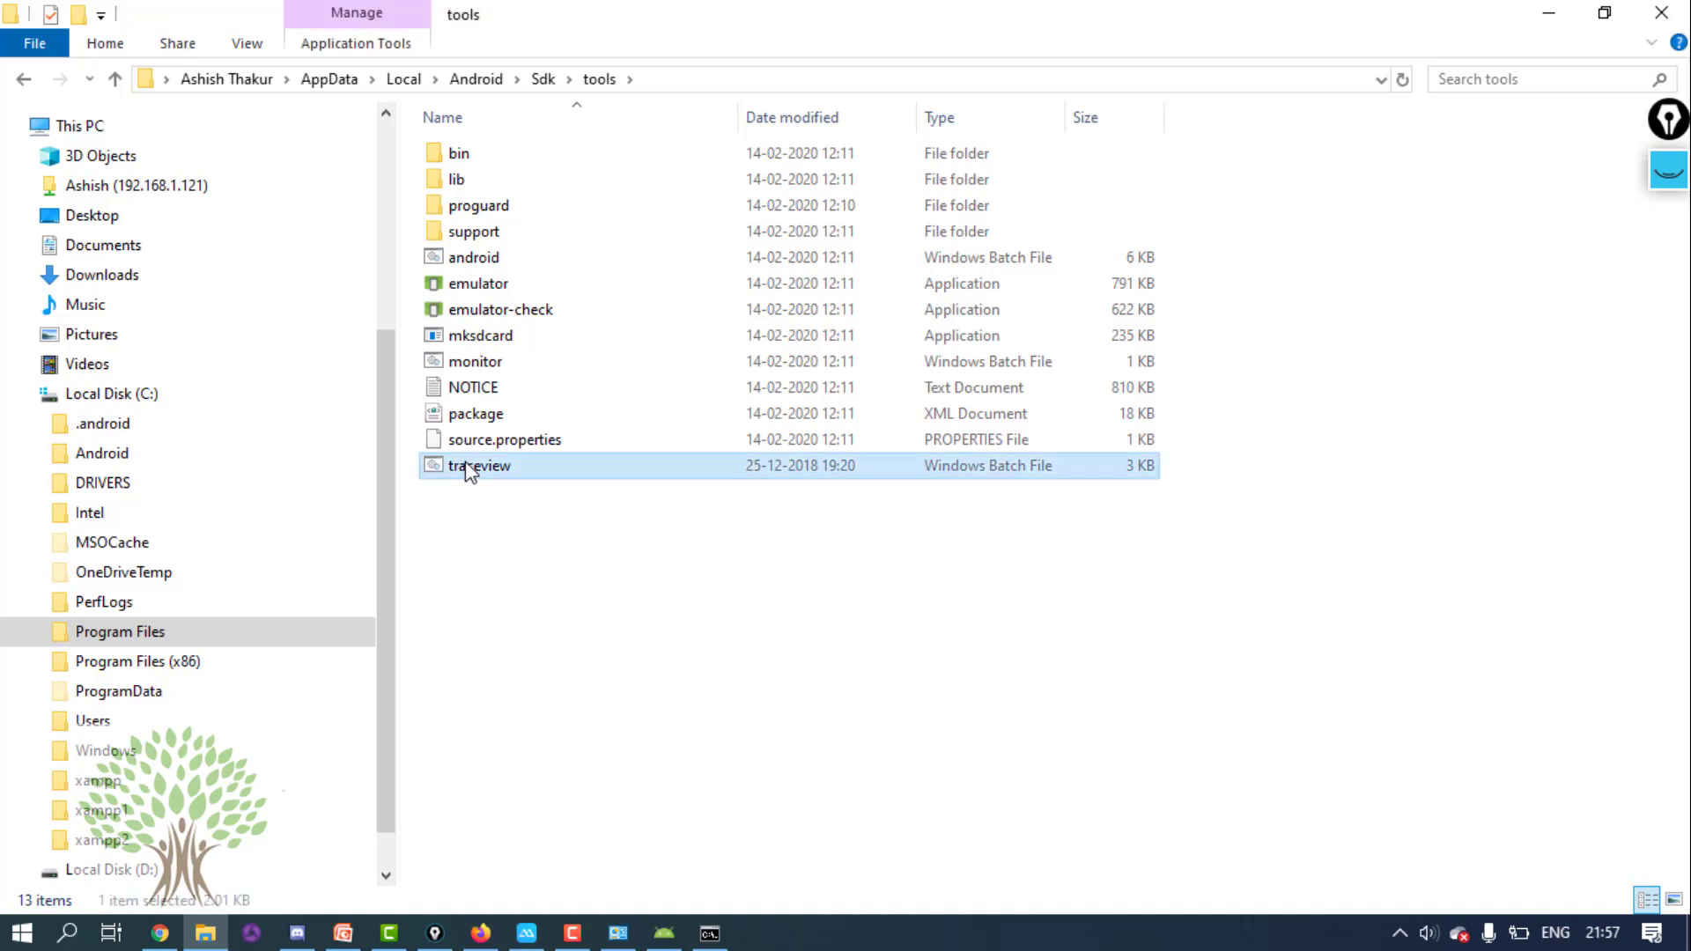
left_click(576, 621)
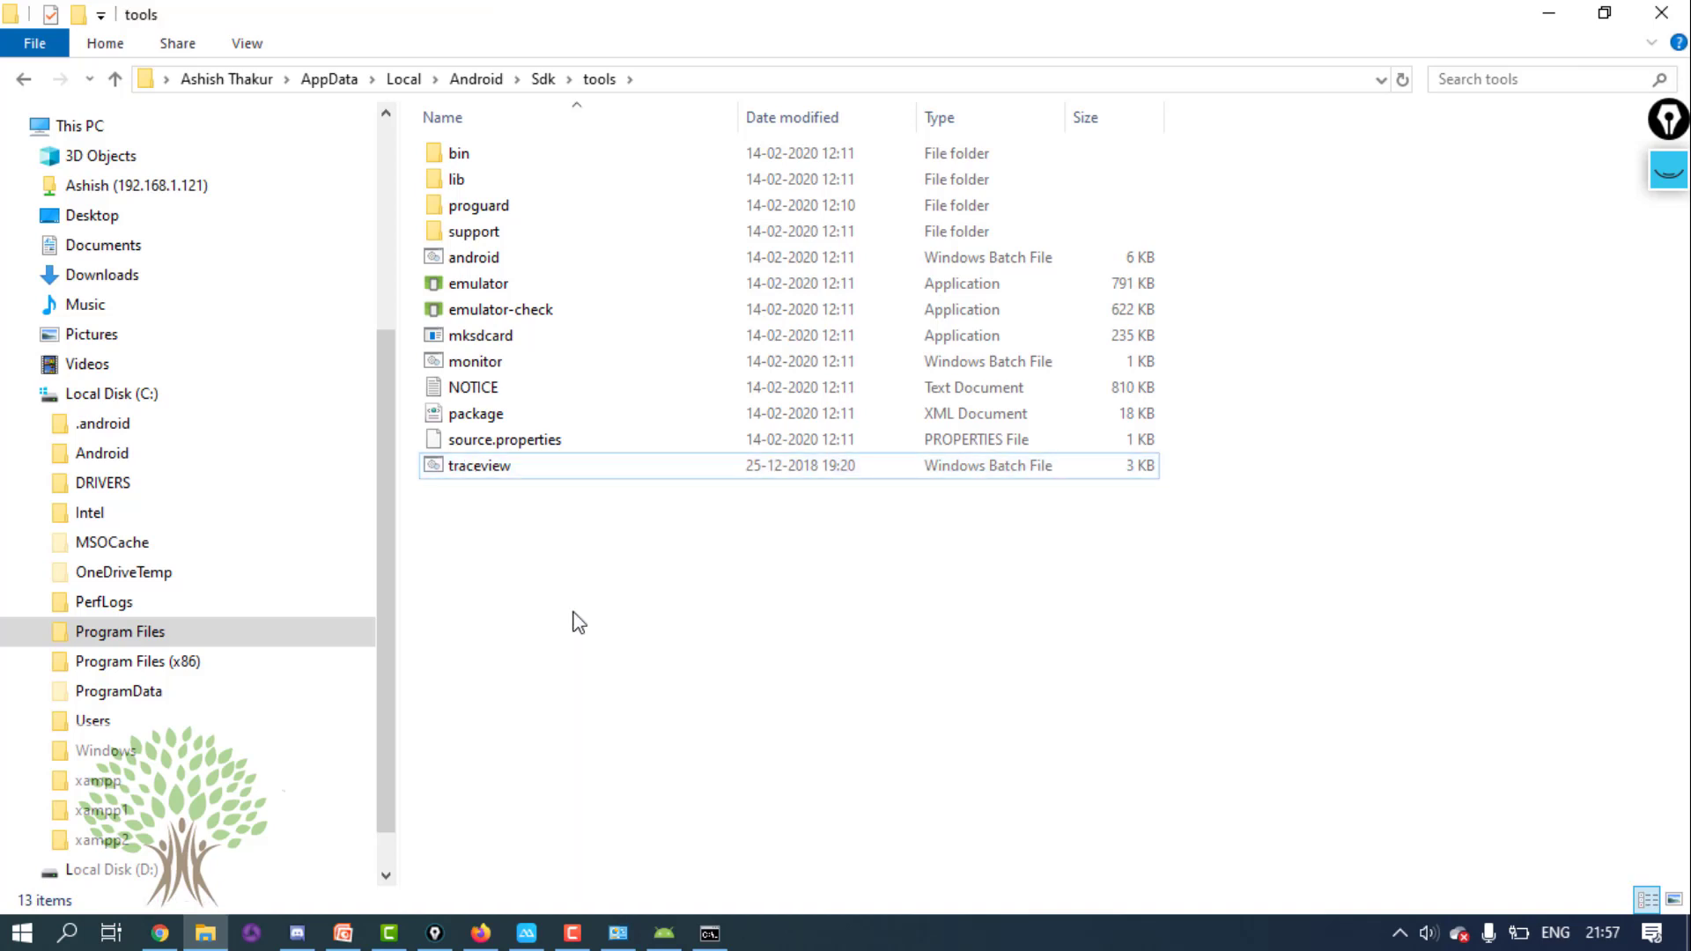
- Switch back to the Appium course topics in Chrome and highlight Starting/Stopping Android from cmd prompt
left_click(483, 932)
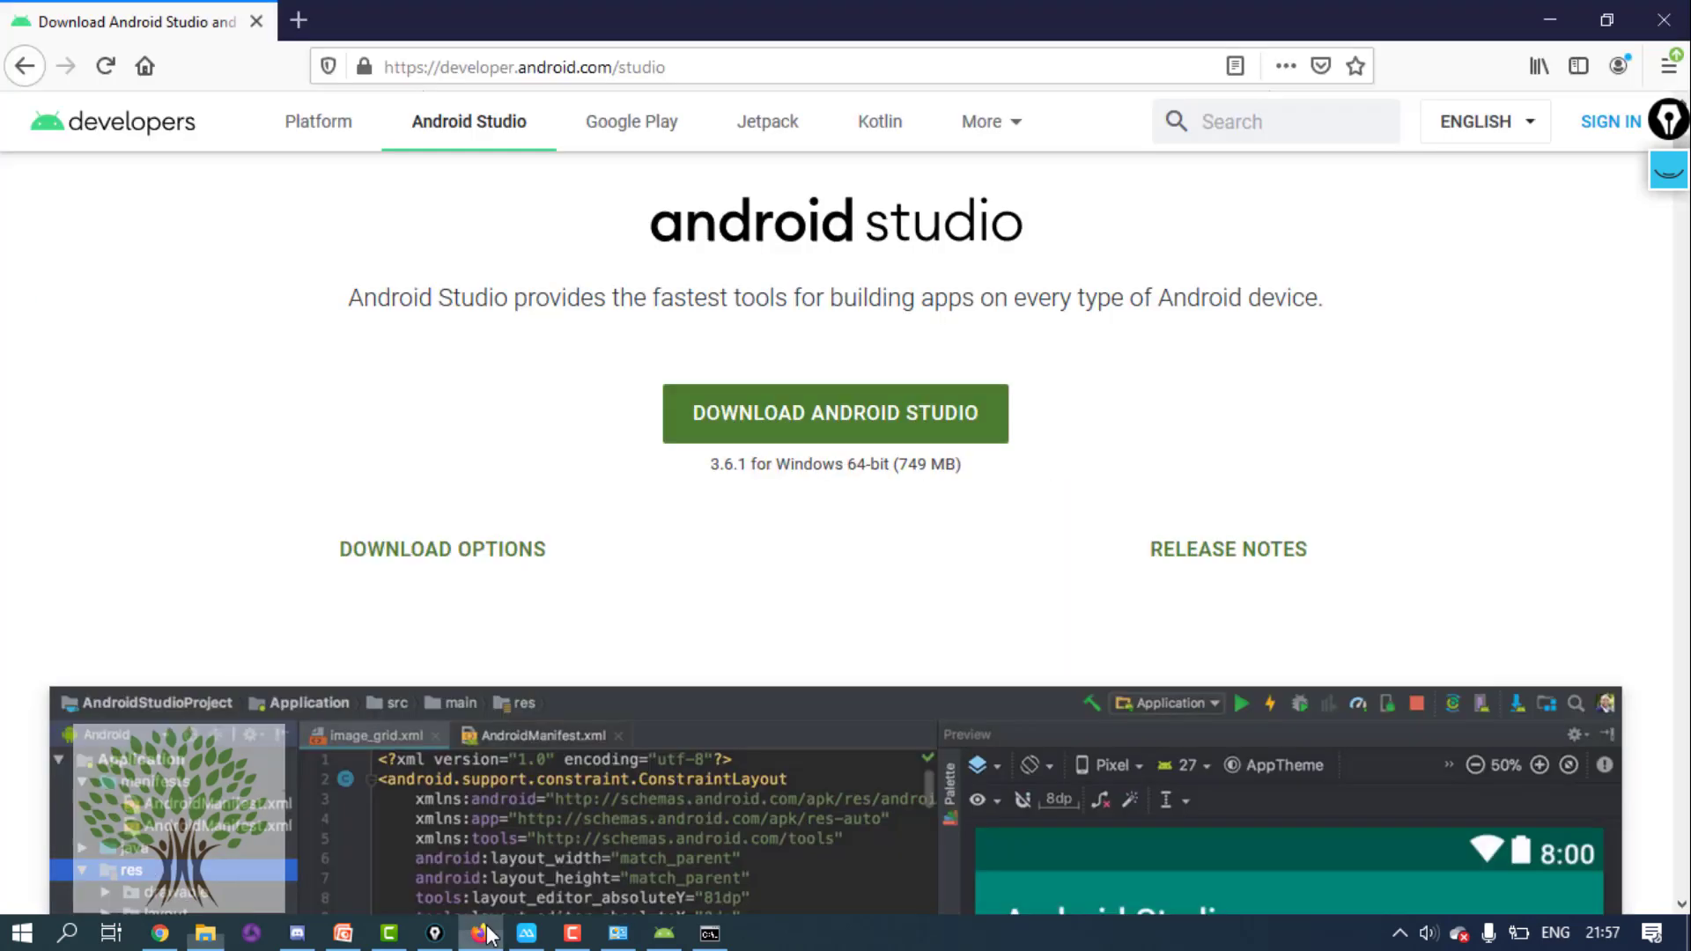
left_click(160, 933)
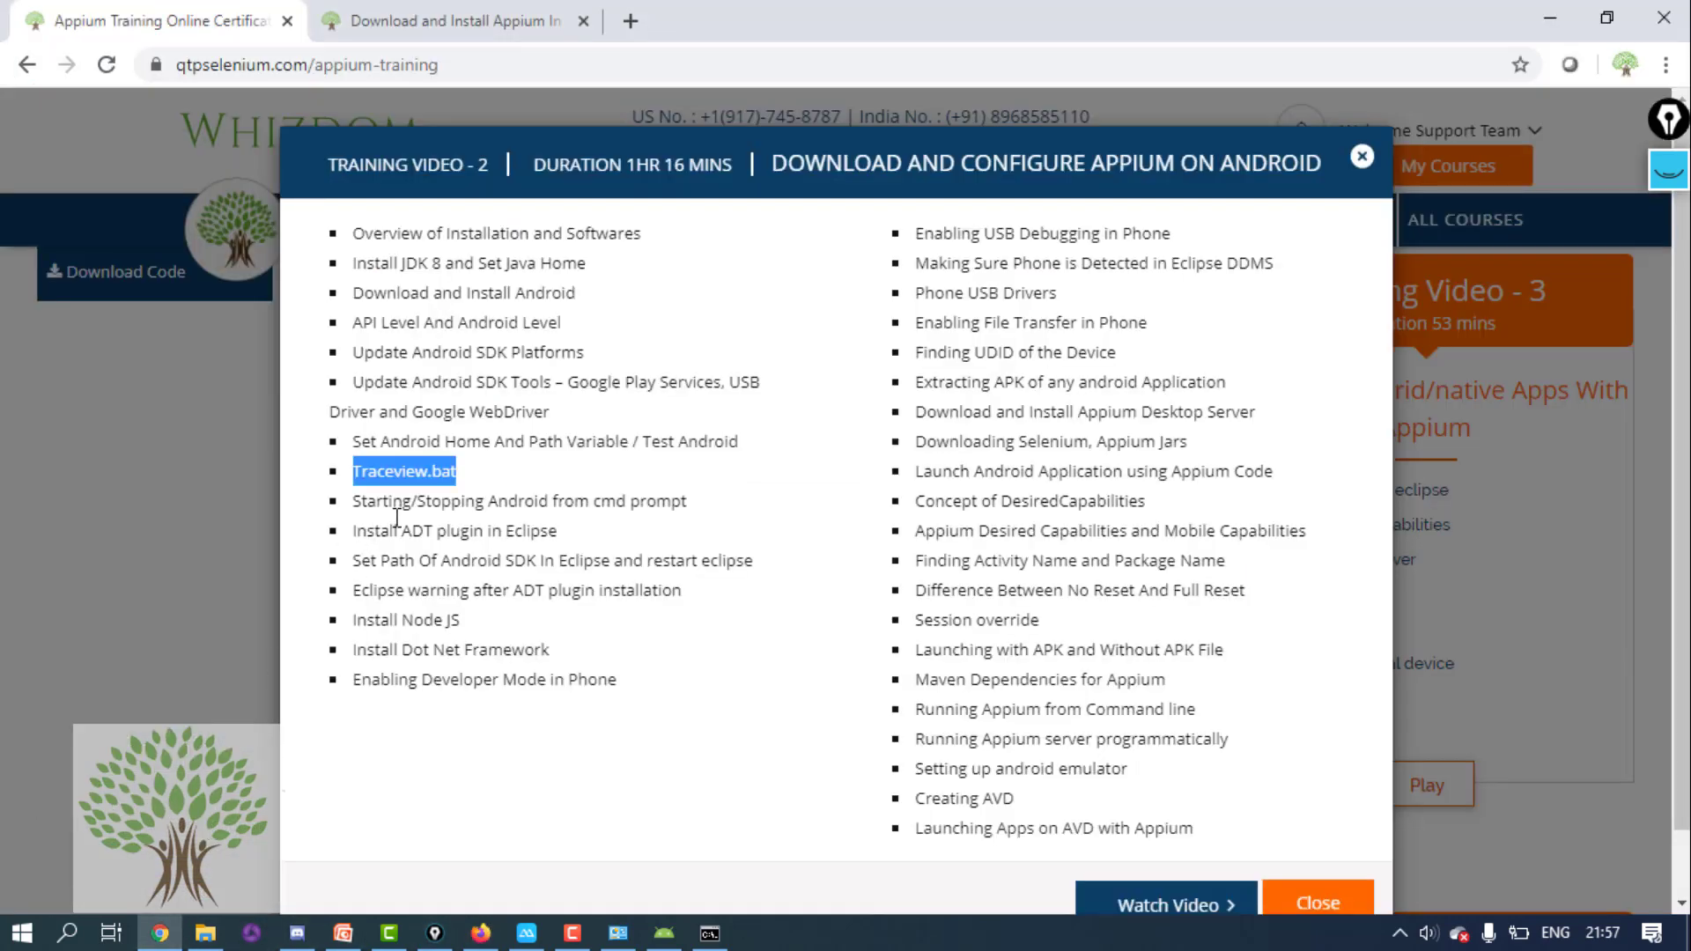
double_click(429, 504)
triple_click(426, 534)
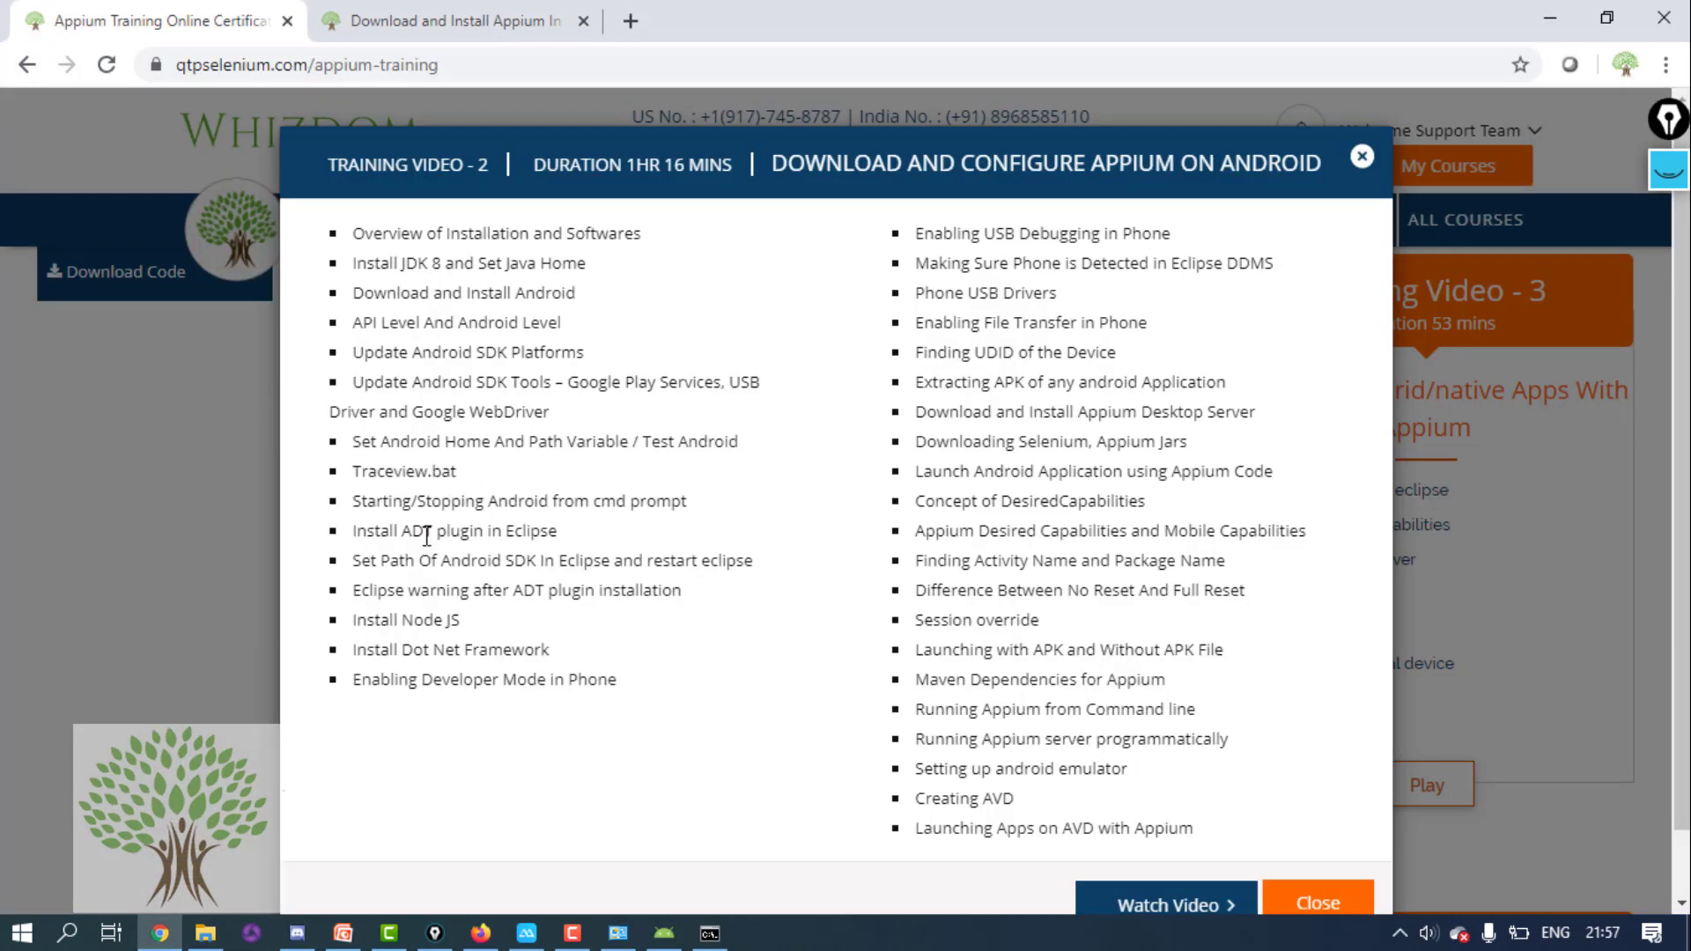
double_click(389, 499)
double_click(457, 502)
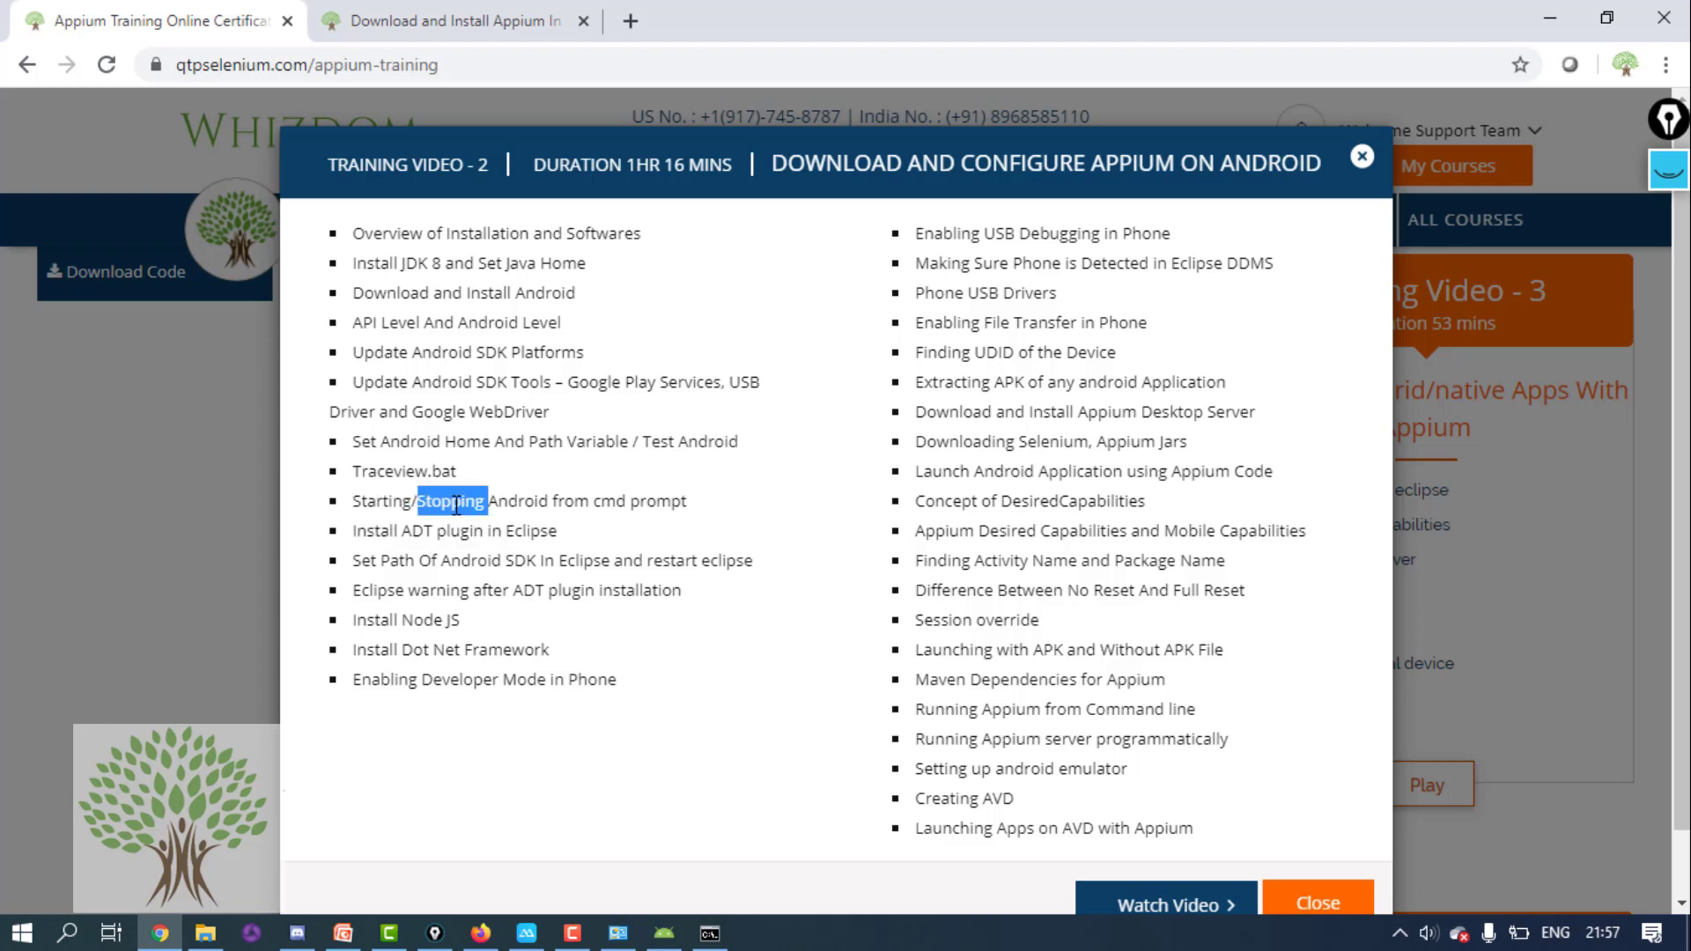
triple_click(561, 503)
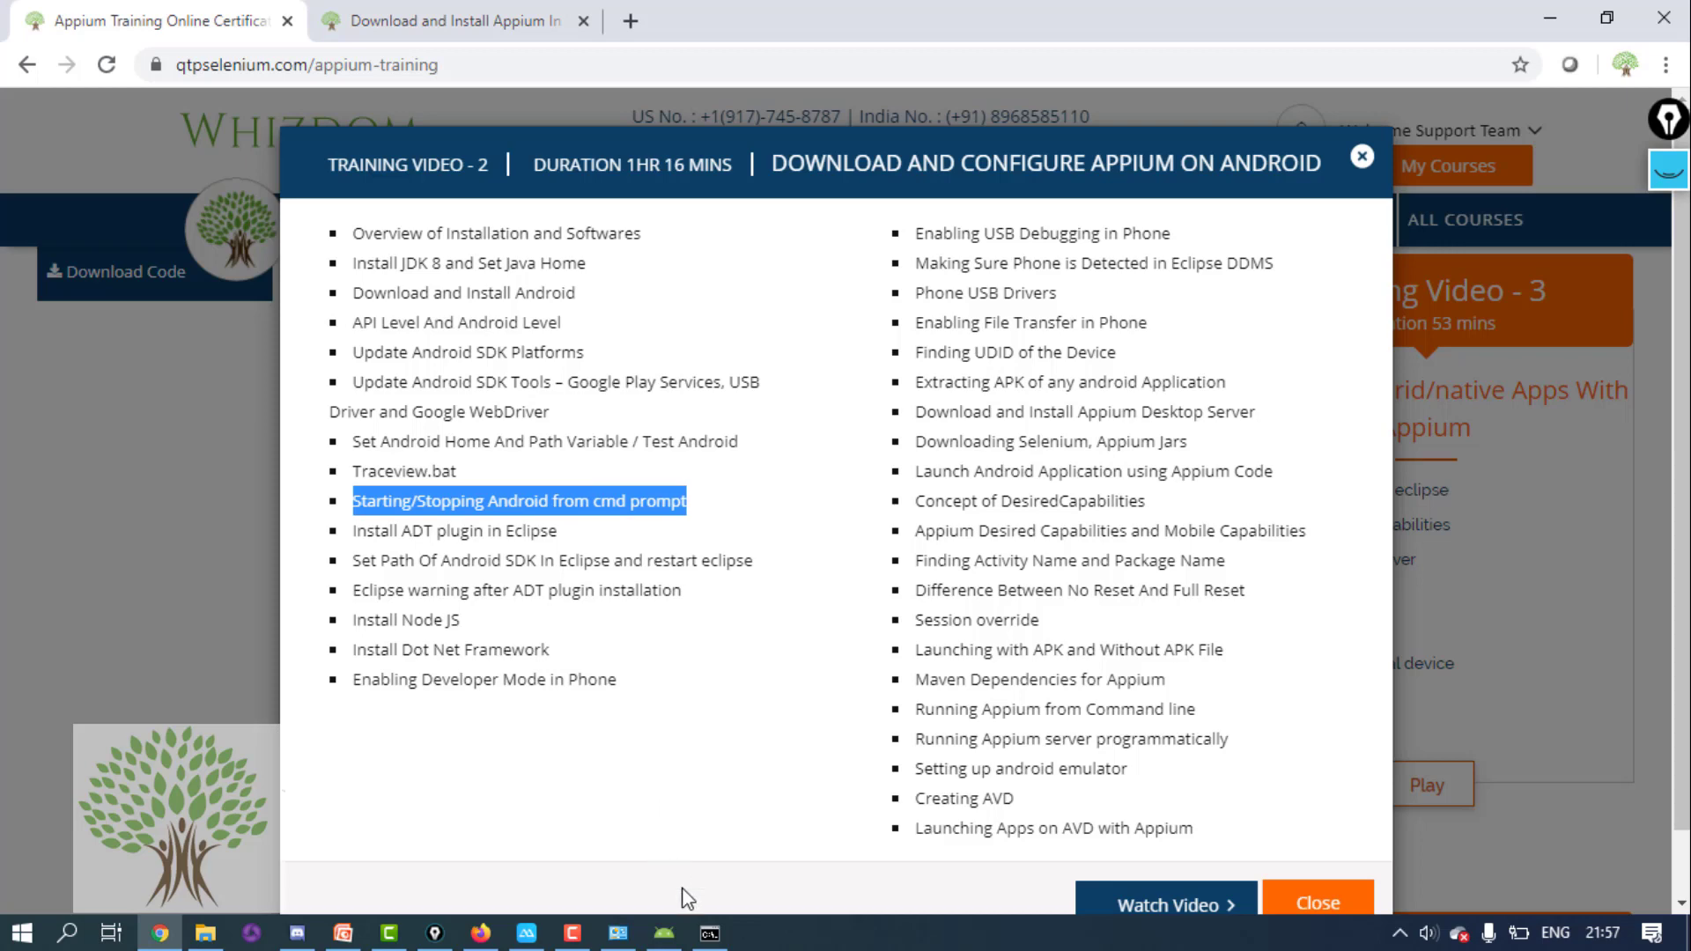
- In cmd, change directory to C:\Users\info\AppData\Local\Android\Sdk, copying the path from the Android SDK Location in Android Studio
left_click(707, 935)
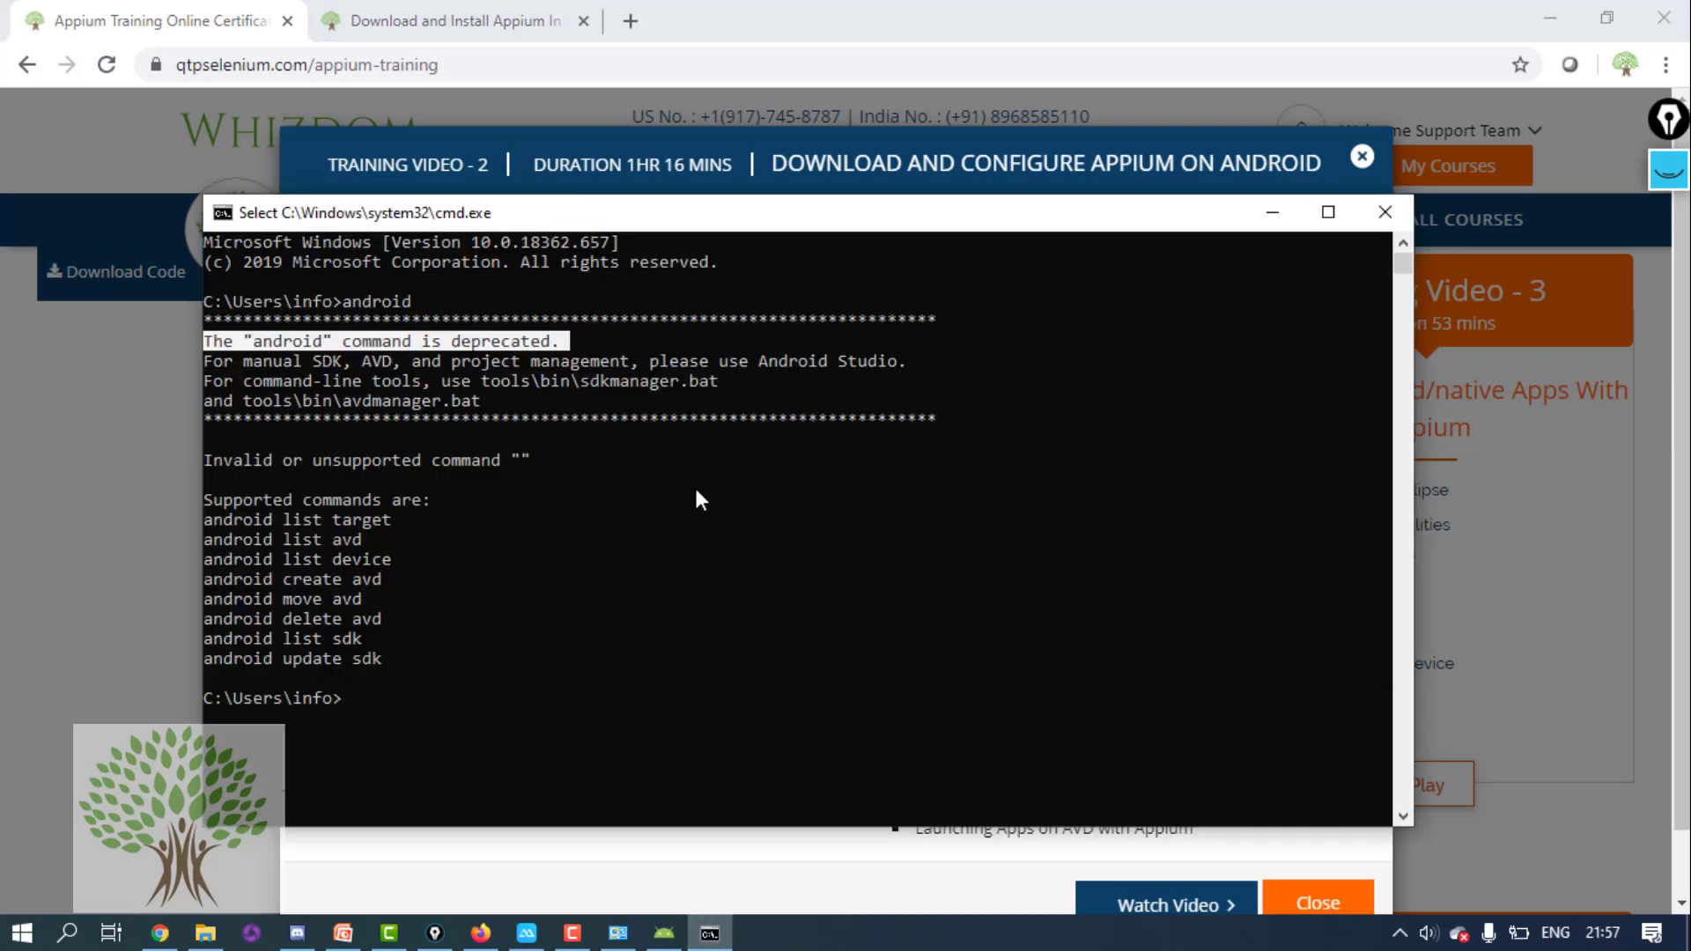
left_click(563, 624)
type("cd")
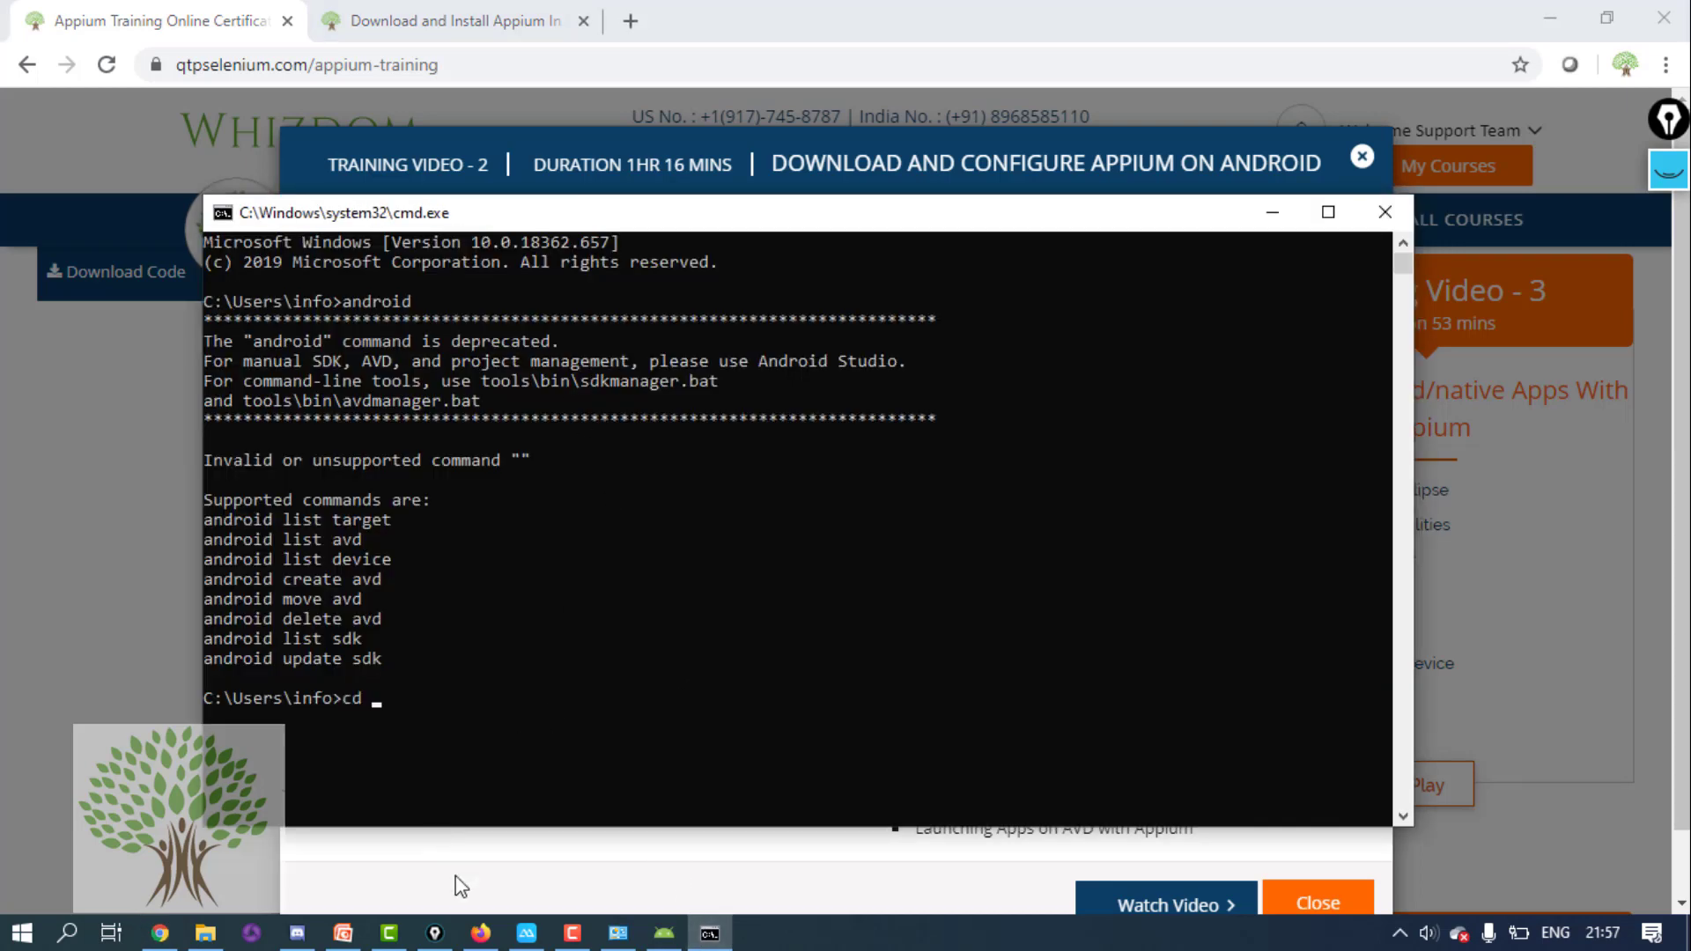
left_click(663, 935)
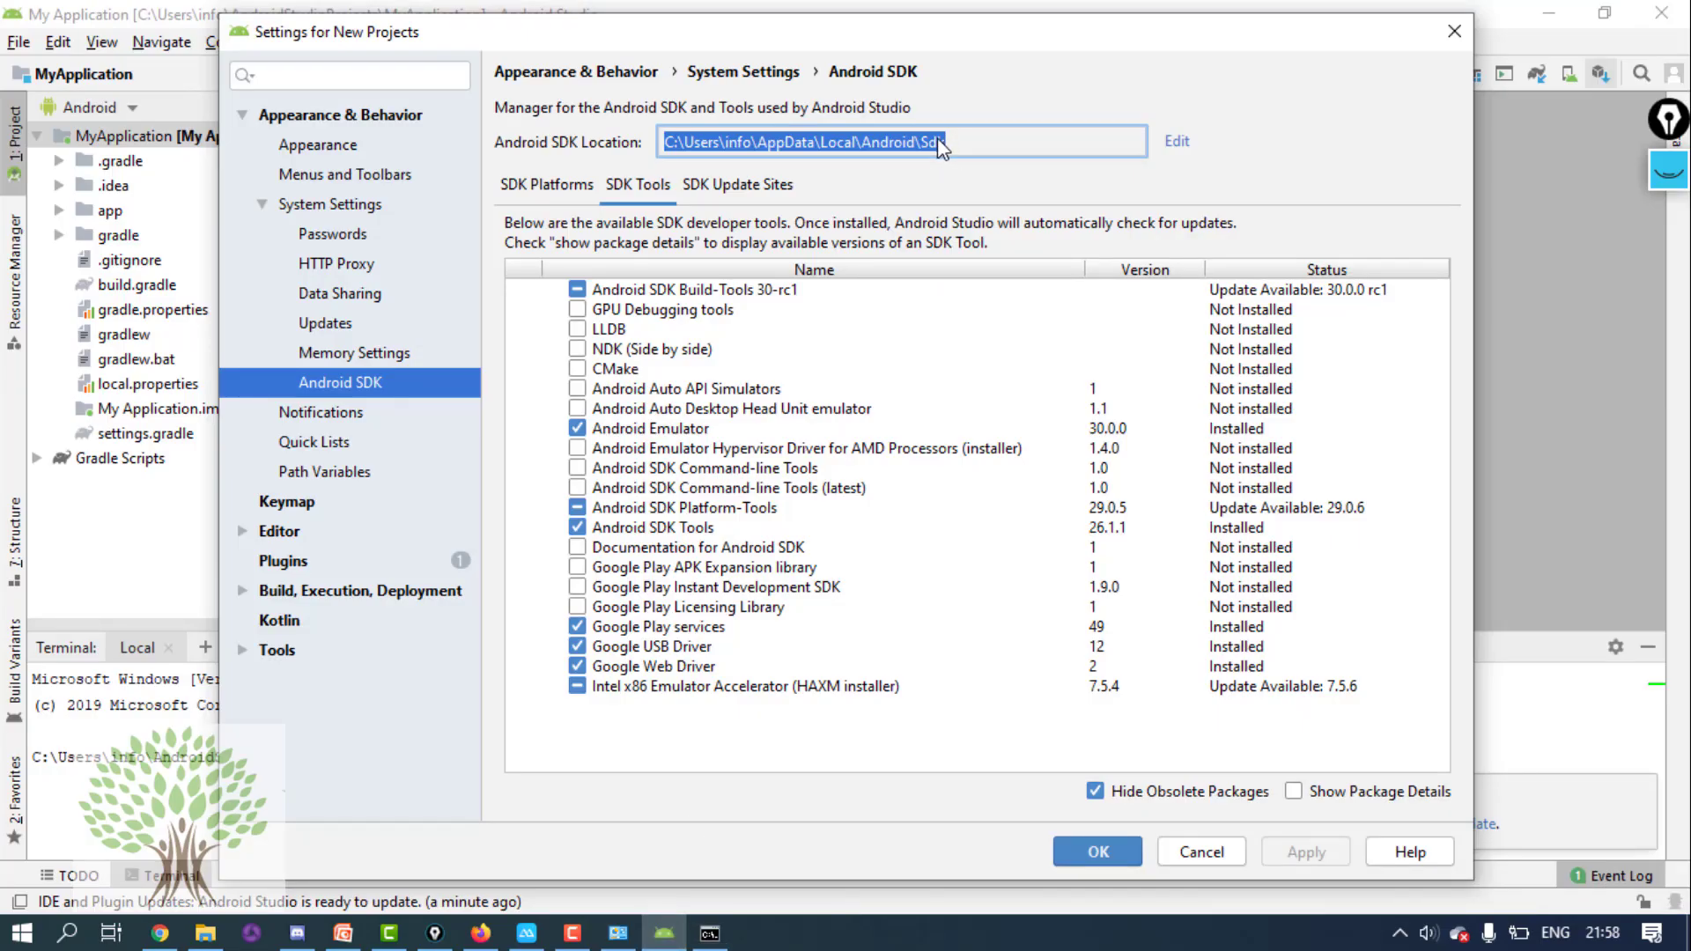
key("ctrl+c")
key("alt+Tab")
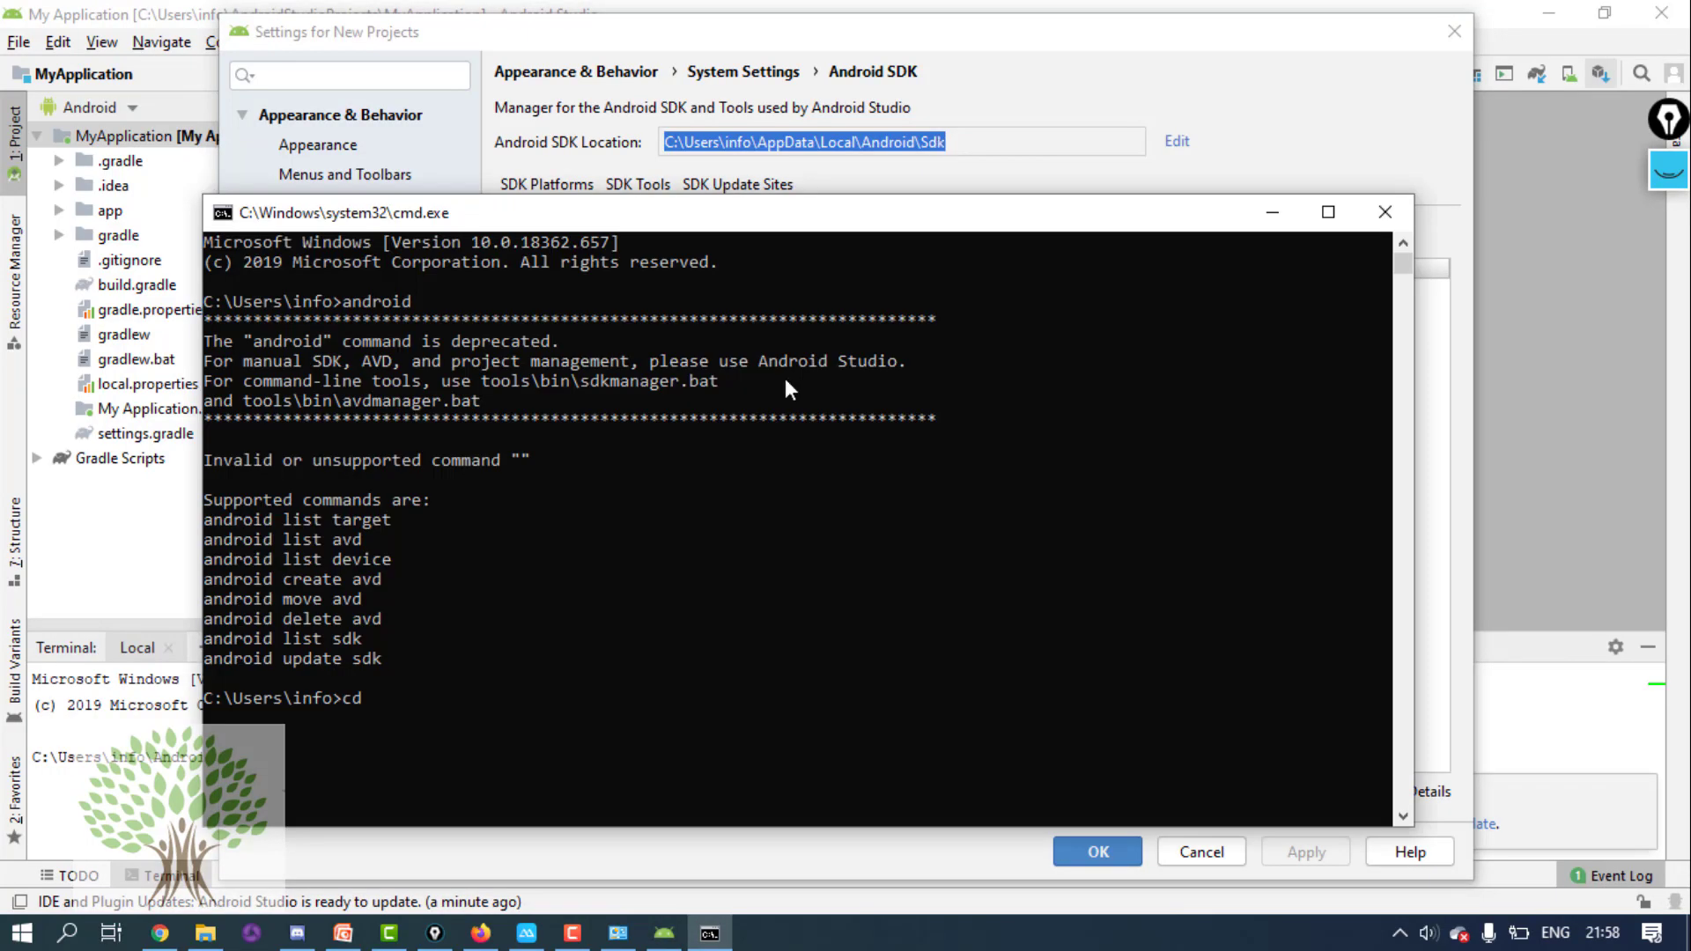
key("ctrl+v")
key("Return")
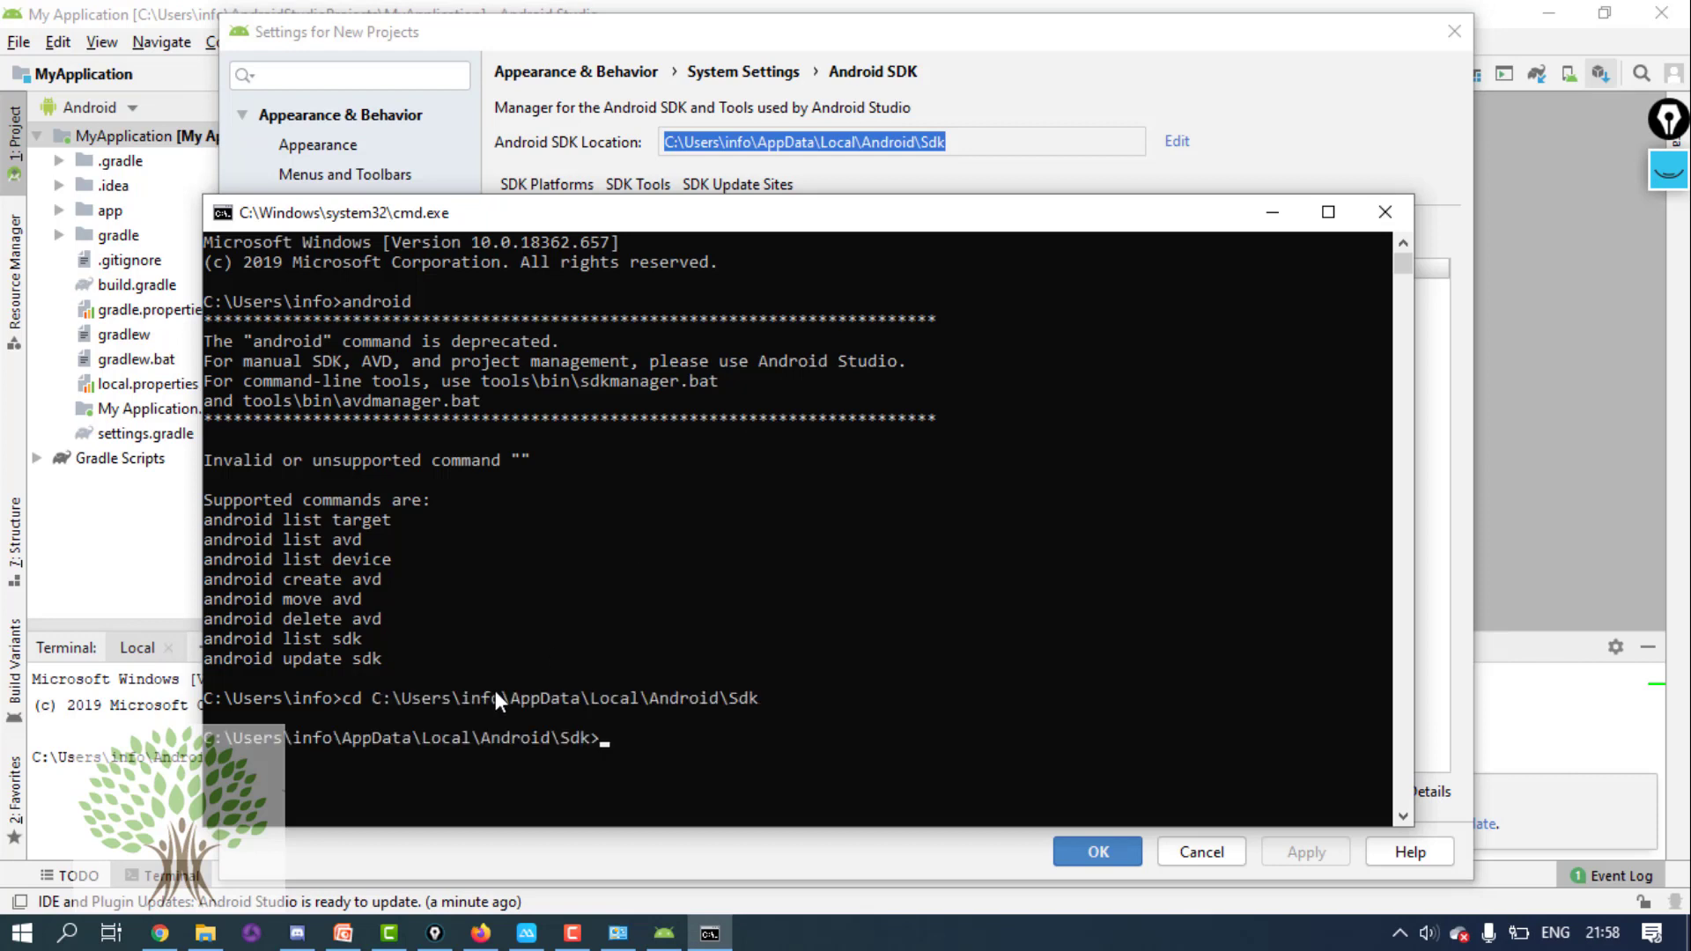
- Change into the platform-tools subfolder with cd platform-tools
type("cd platfo")
type("m-tools")
key("Return")
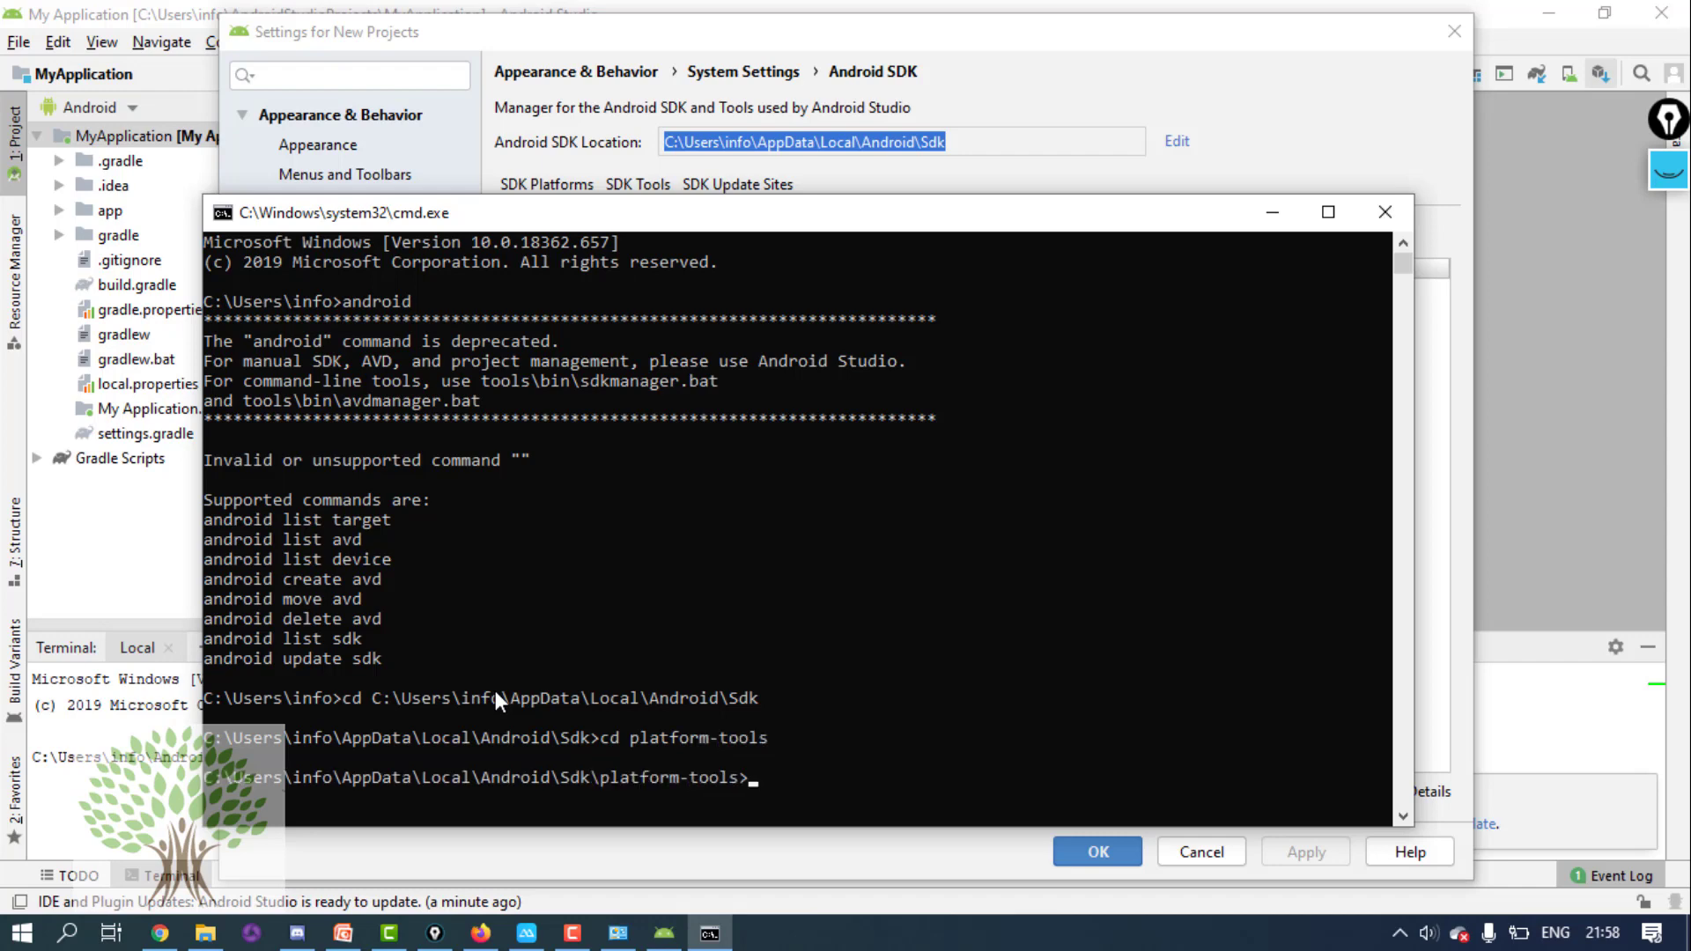
- Copy adb kill-server from the Commands slide in PowerPoint and run it in the cmd window
left_click(341, 936)
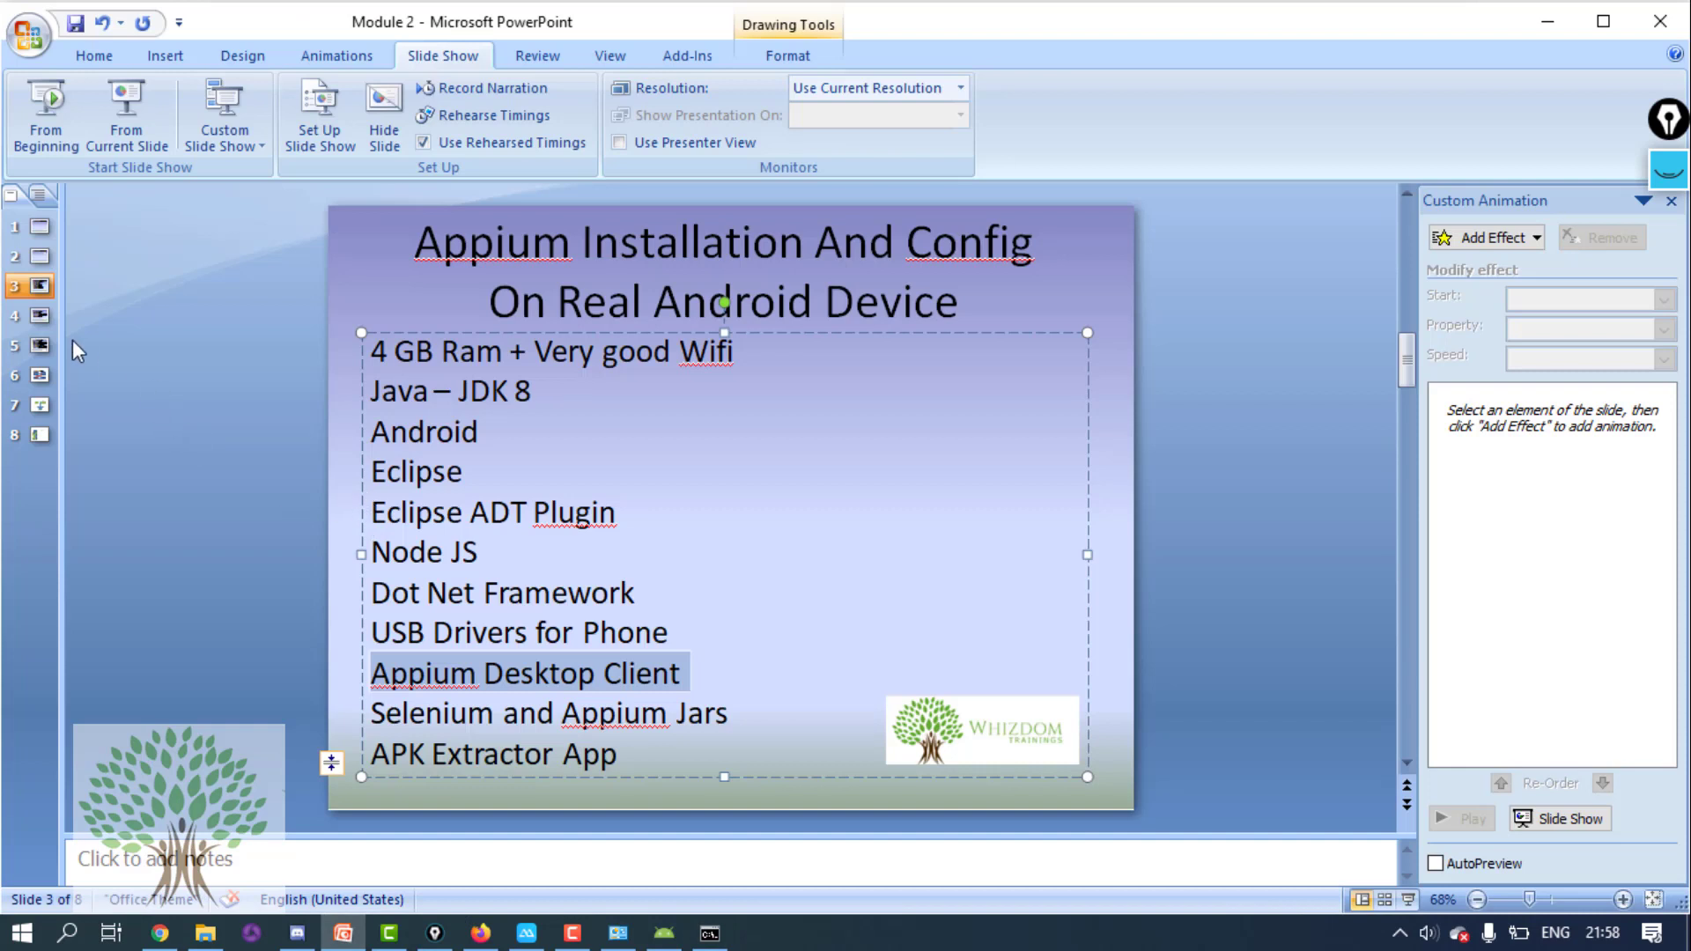
left_click(39, 317)
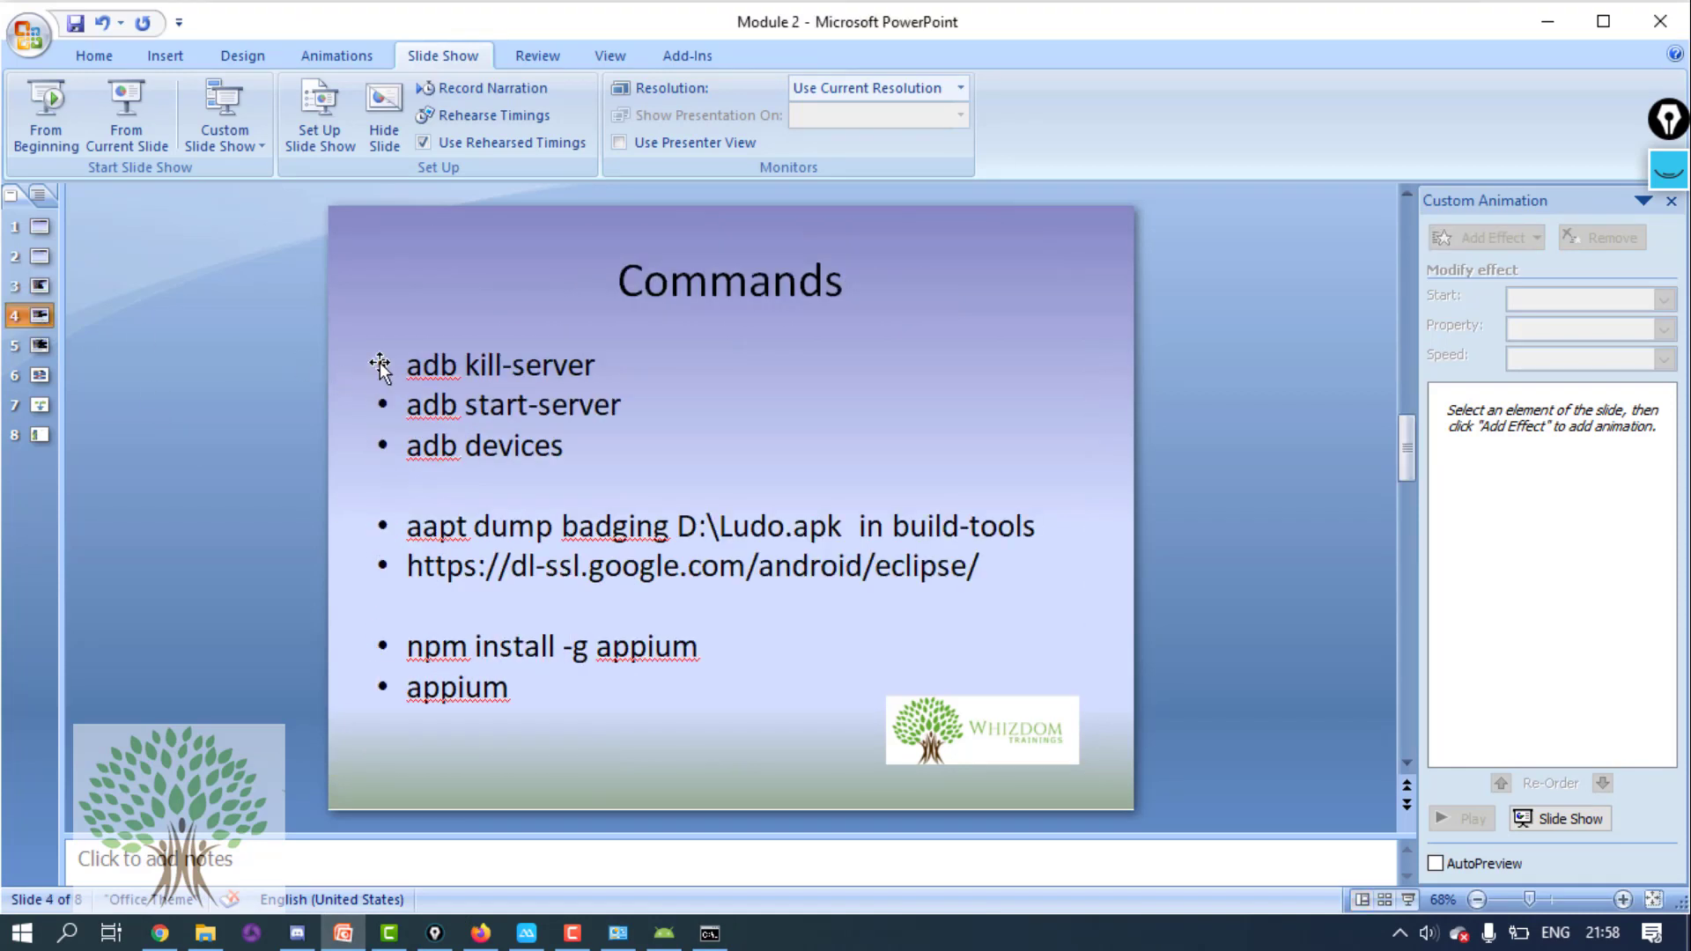
left_click_drag(406, 368, 606, 368)
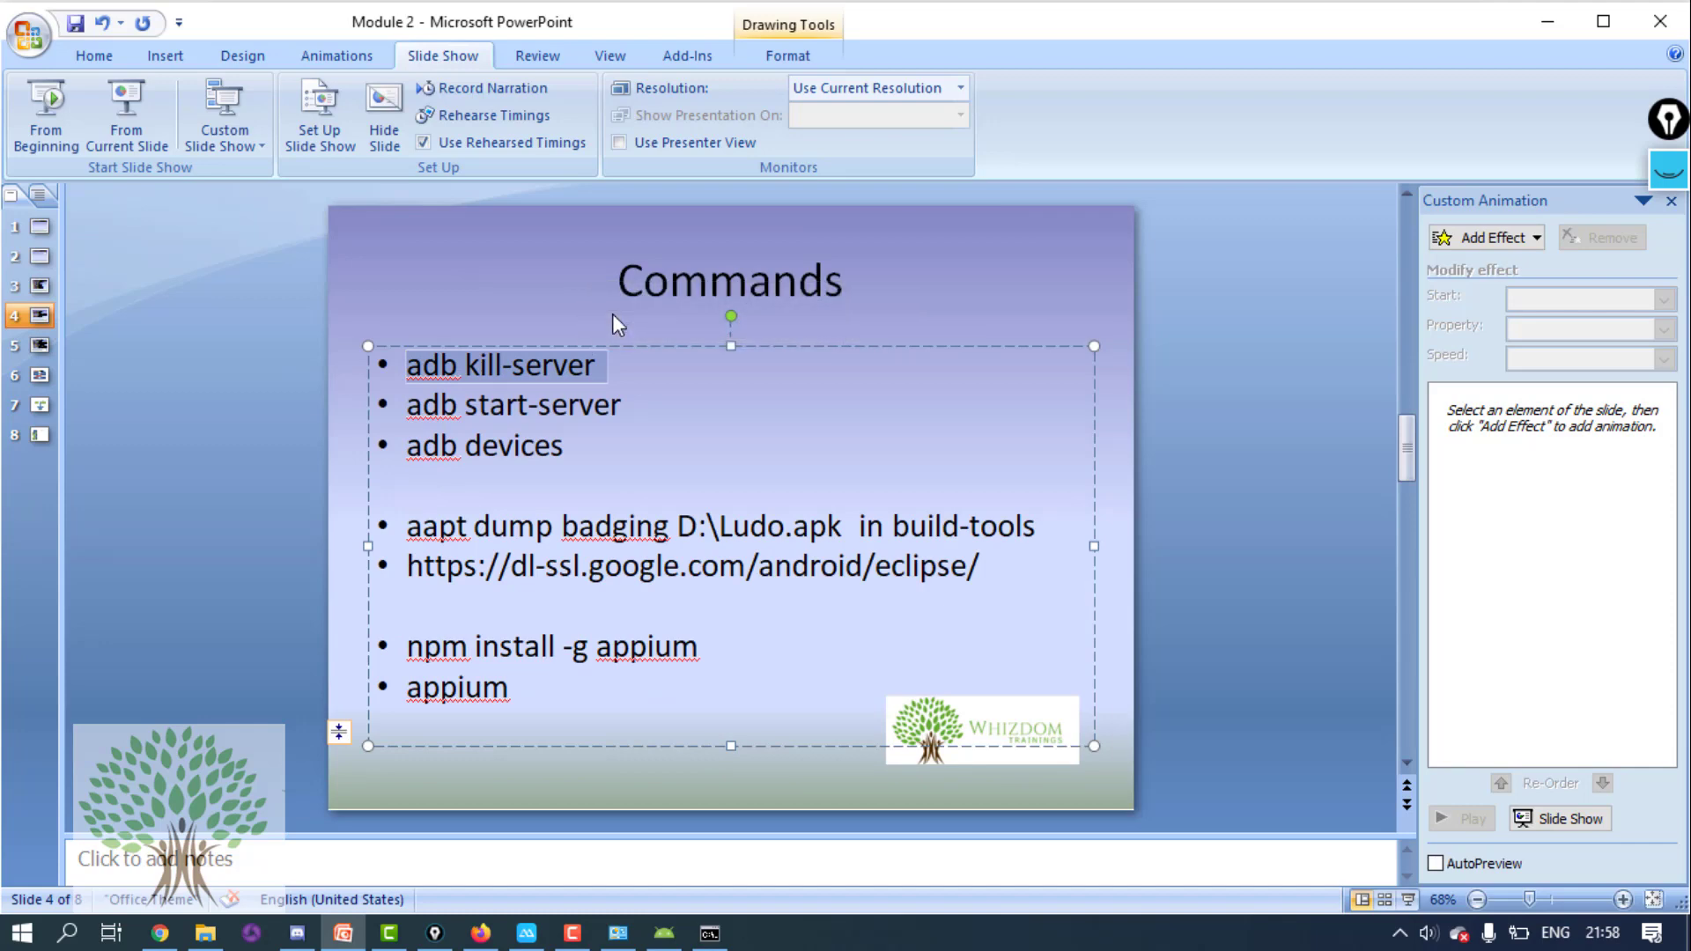
key("alt+Tab")
right_click(690, 666)
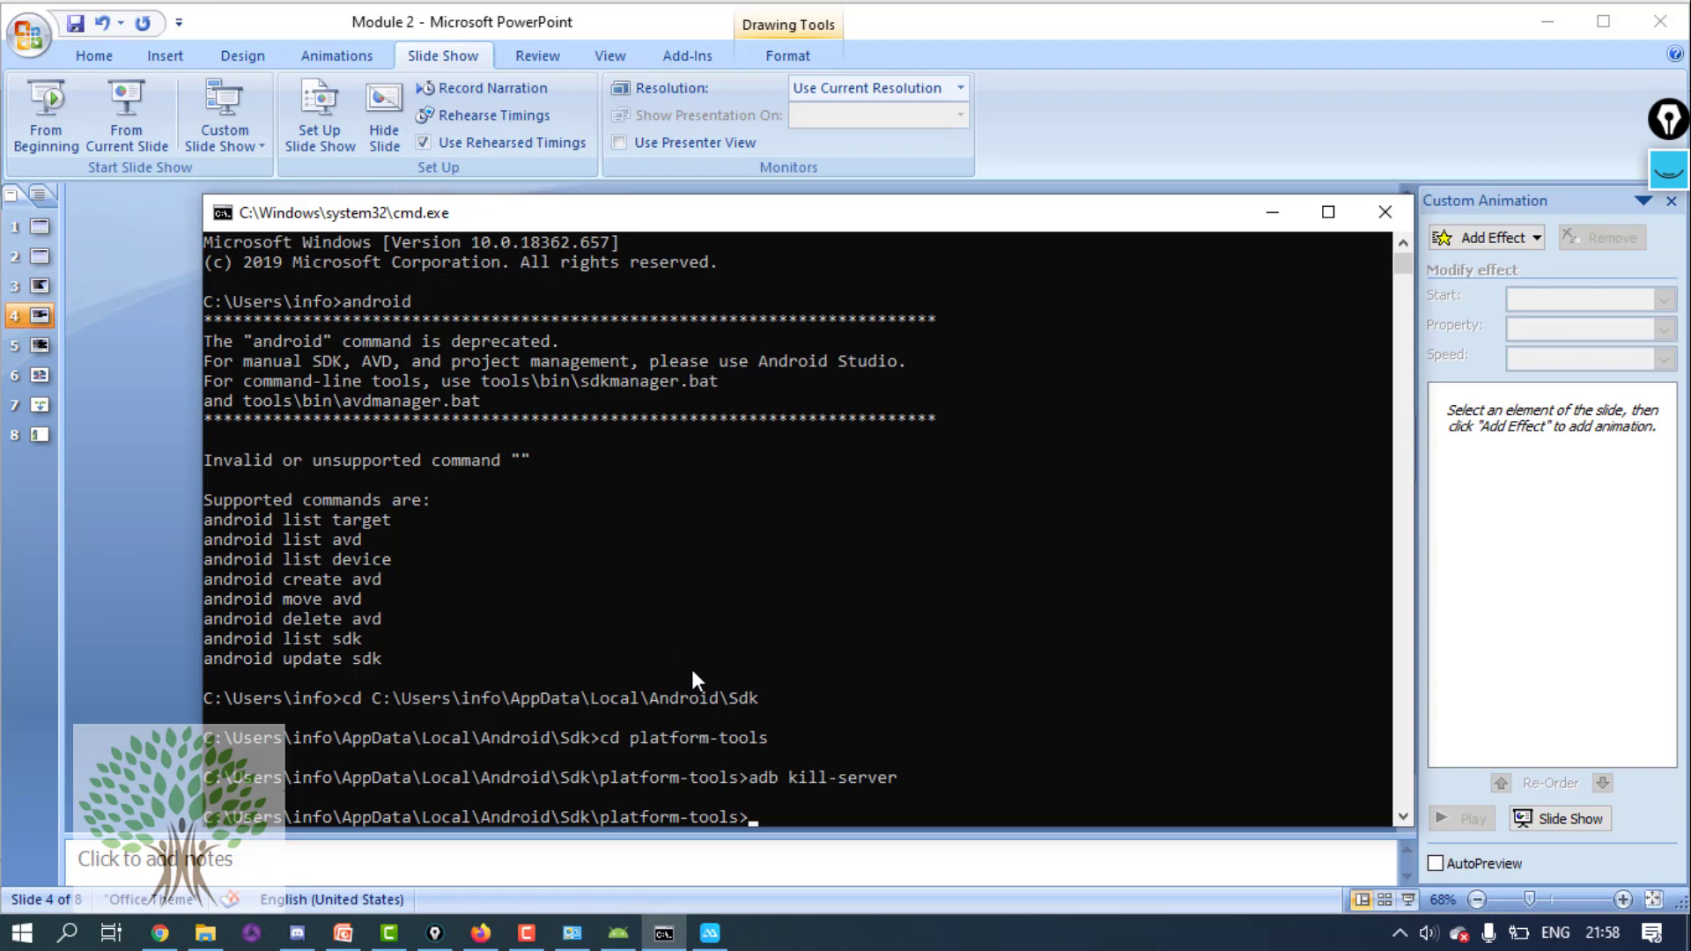
- Run adb start-server from the Commands slide in cmd, then highlight the adb kill-server command in the console
key("alt+Tab")
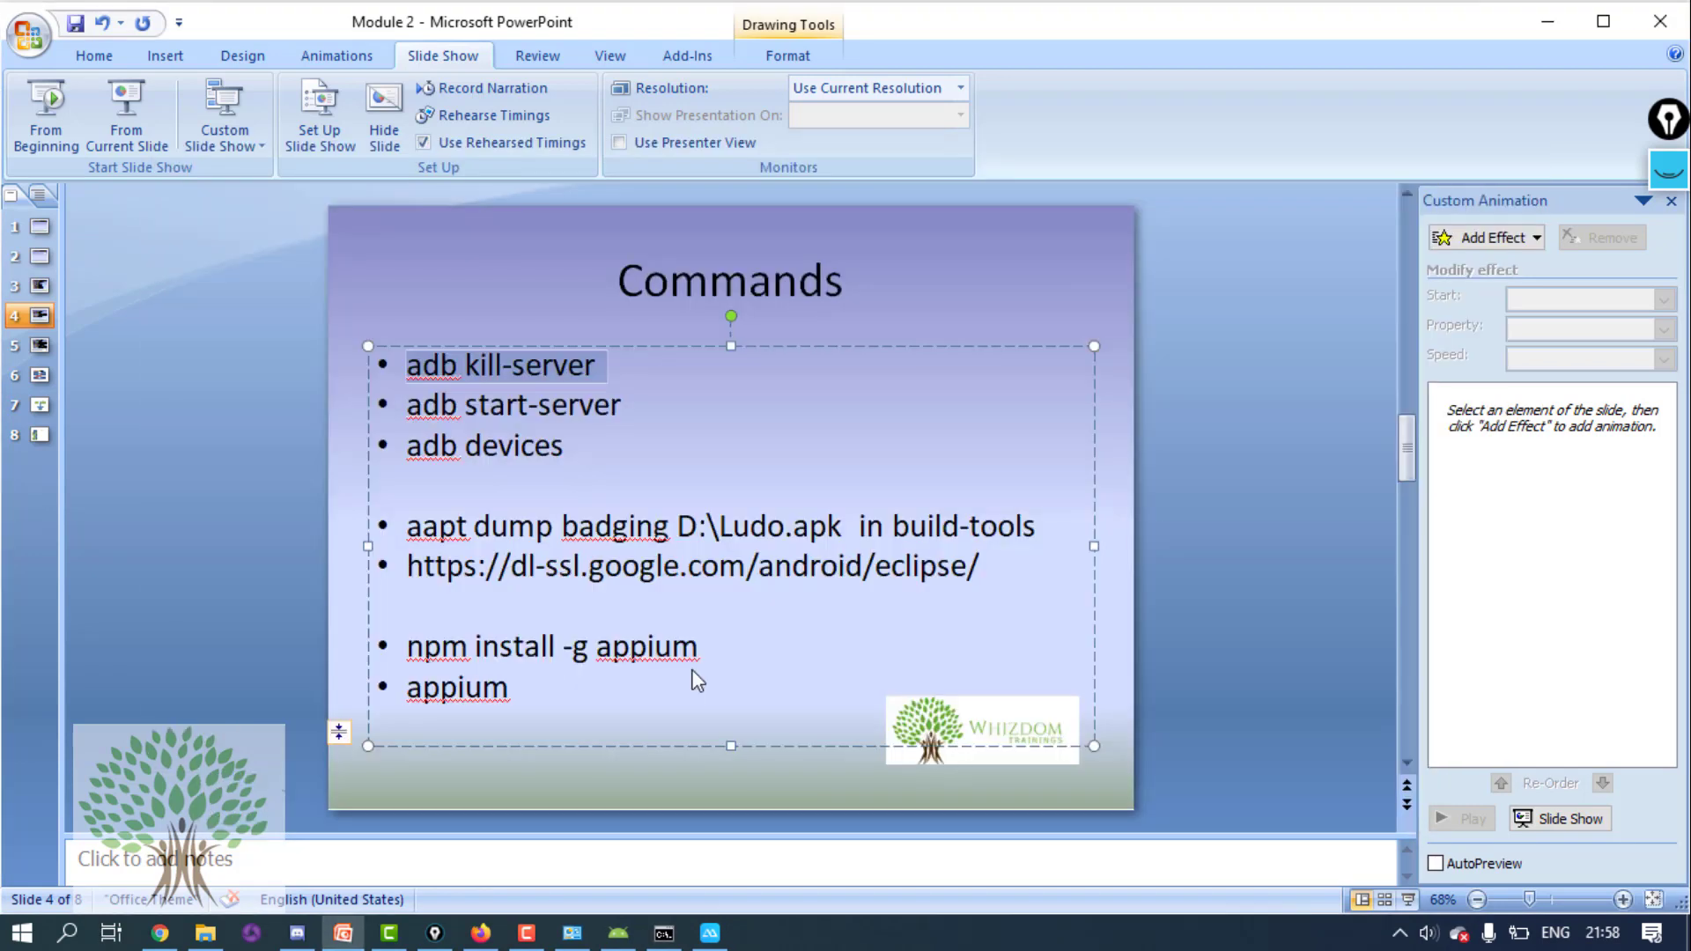
left_click_drag(447, 408, 621, 407)
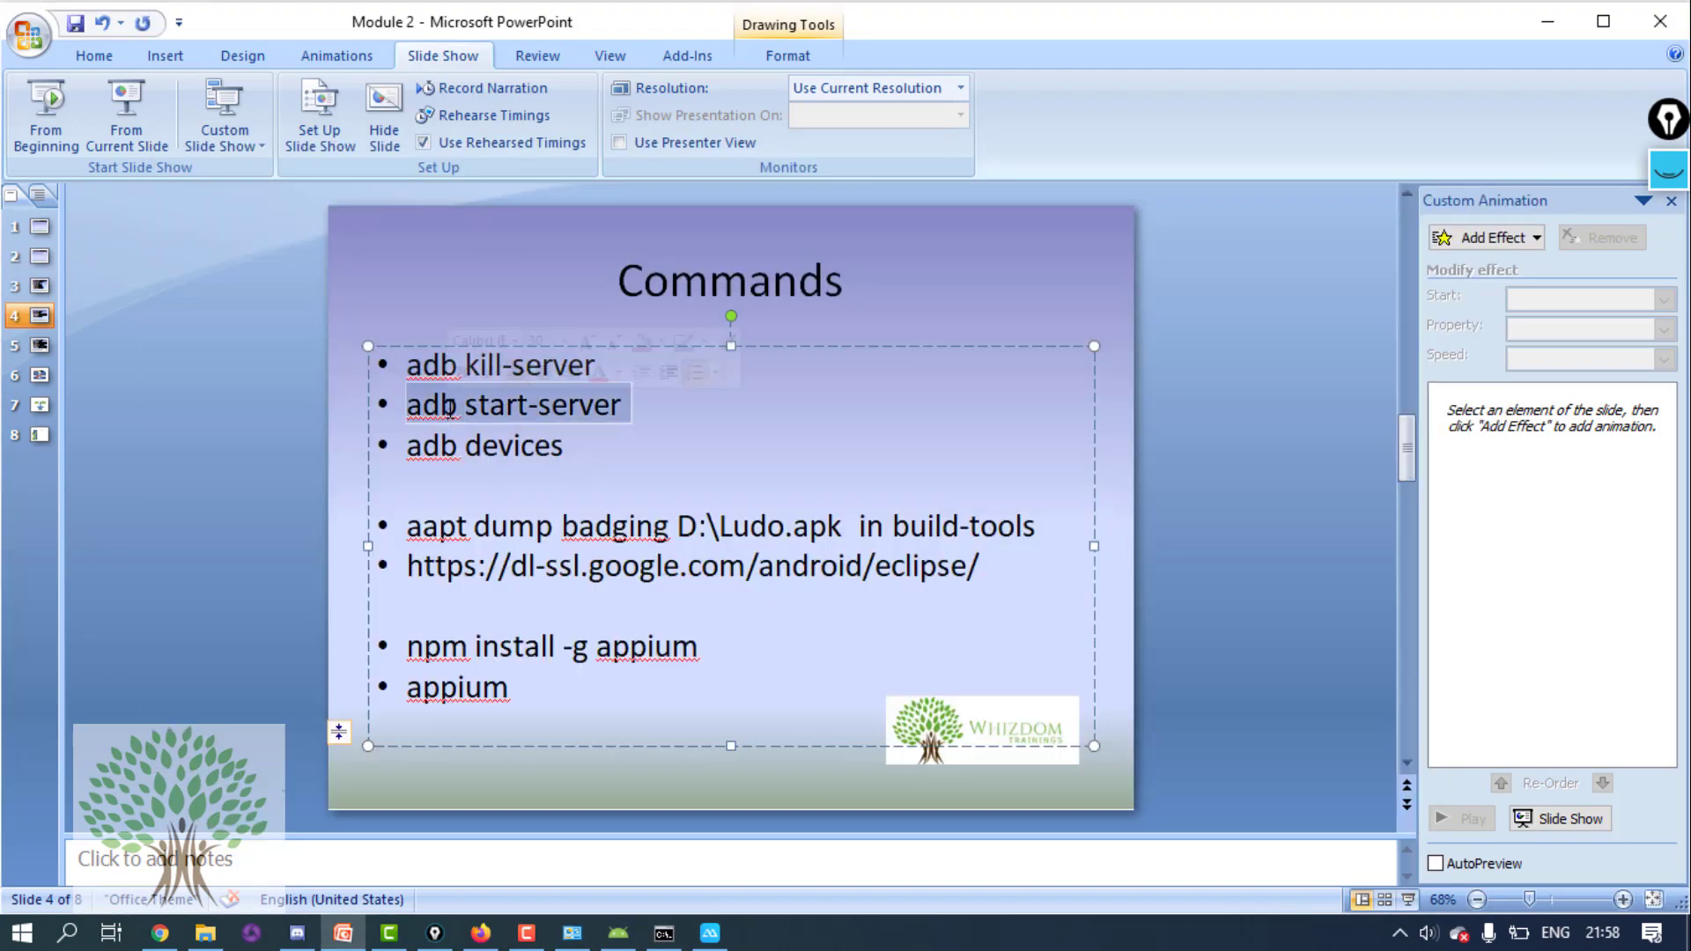
key("alt+Tab")
type("adb start-server")
key("Return")
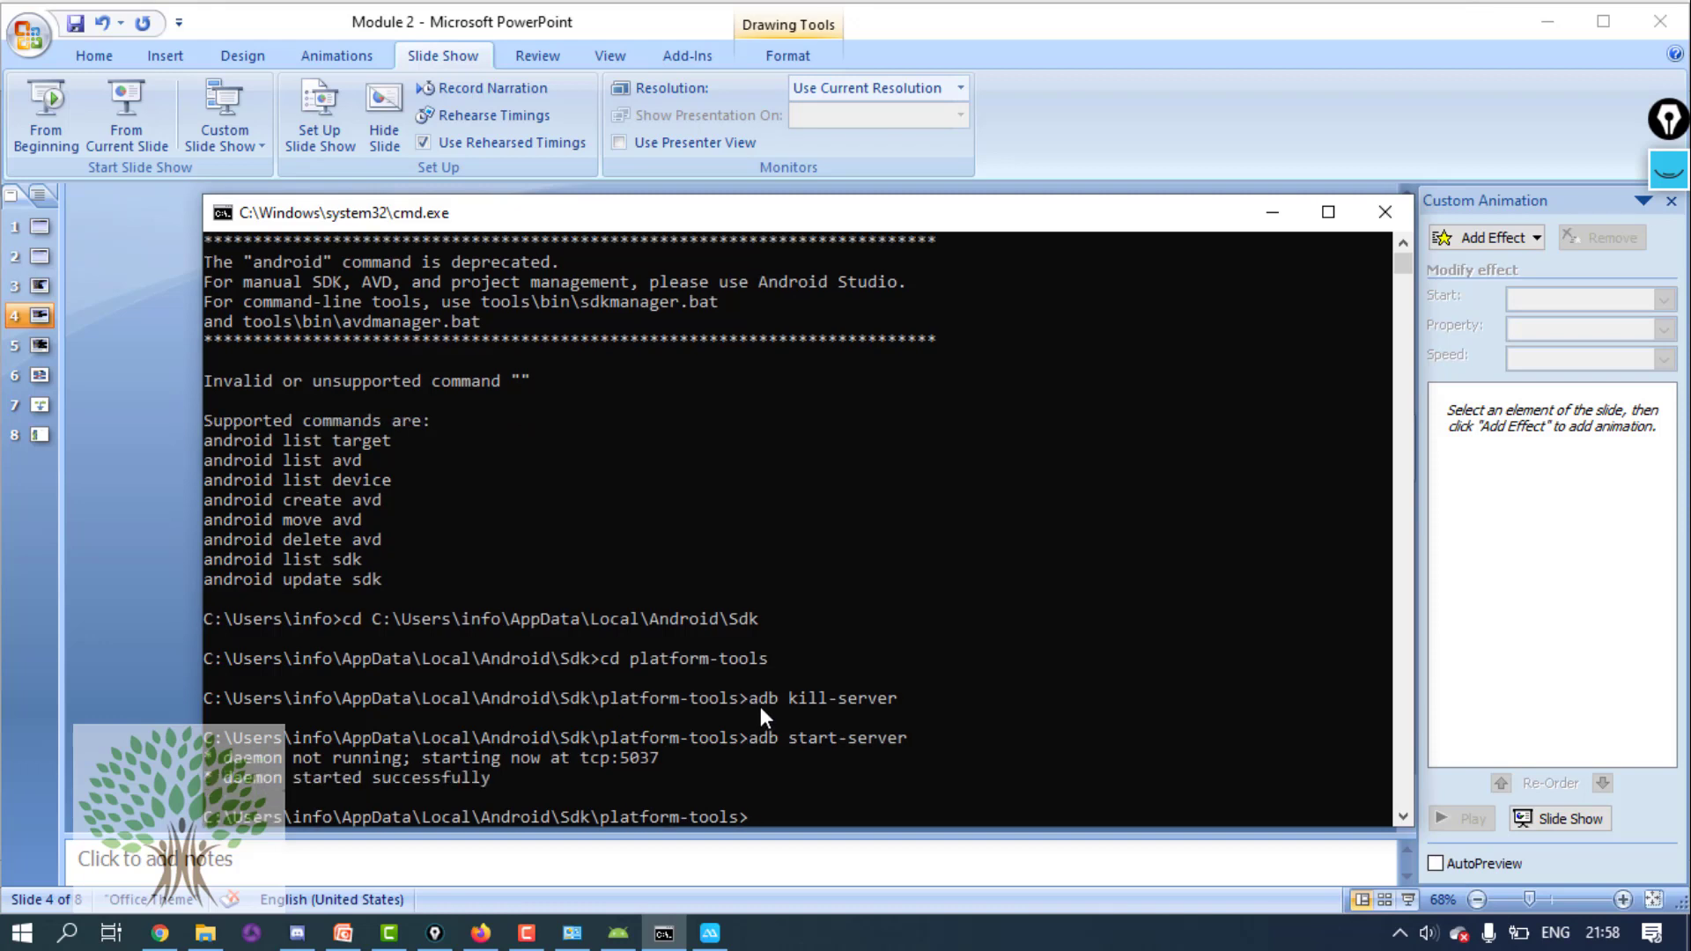
left_click_drag(754, 698, 895, 697)
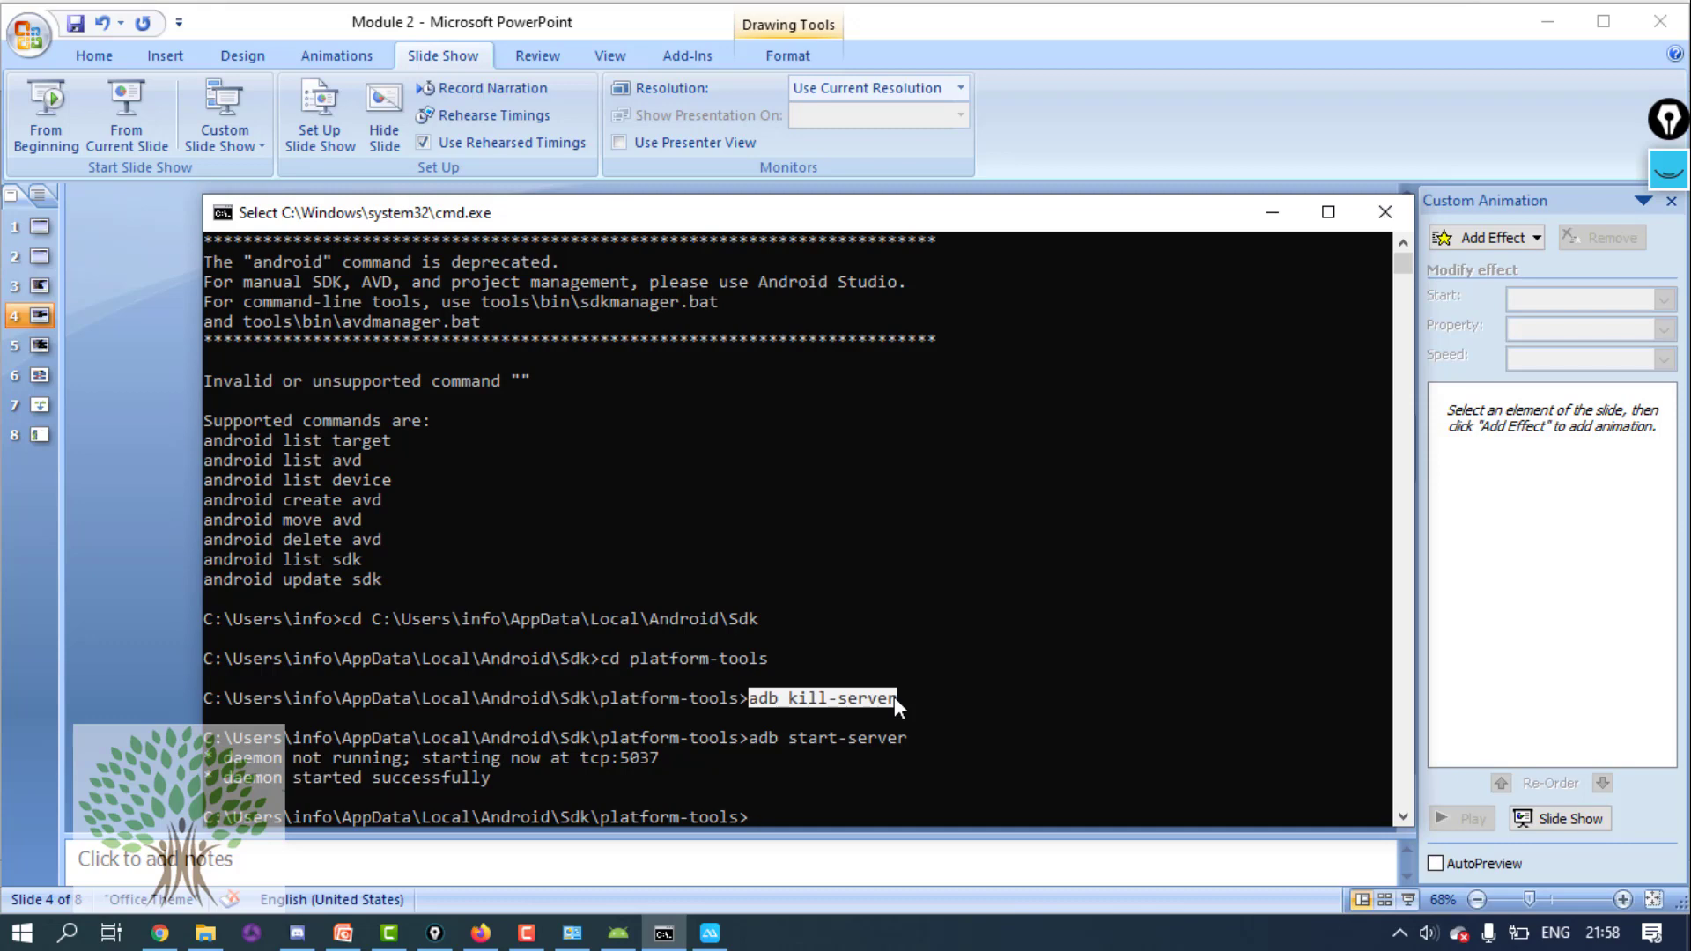
- Switch to the Appium course topics in Chrome and highlight Install ADT plugin in Eclipse
mouse_move(159, 933)
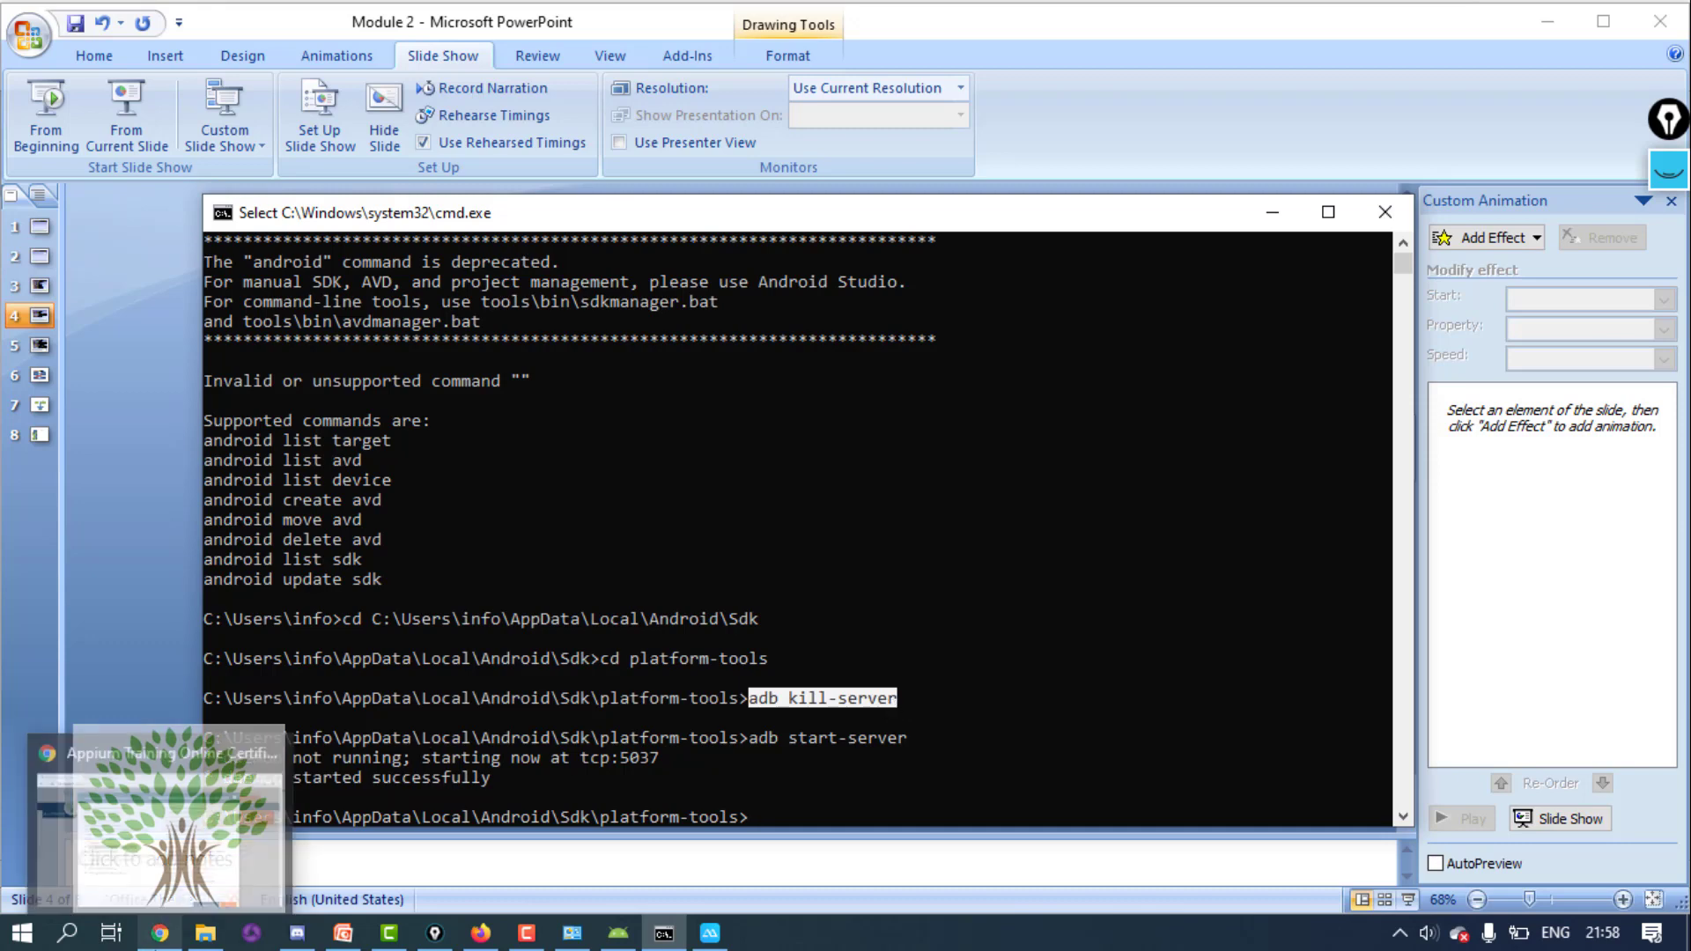
left_click(165, 871)
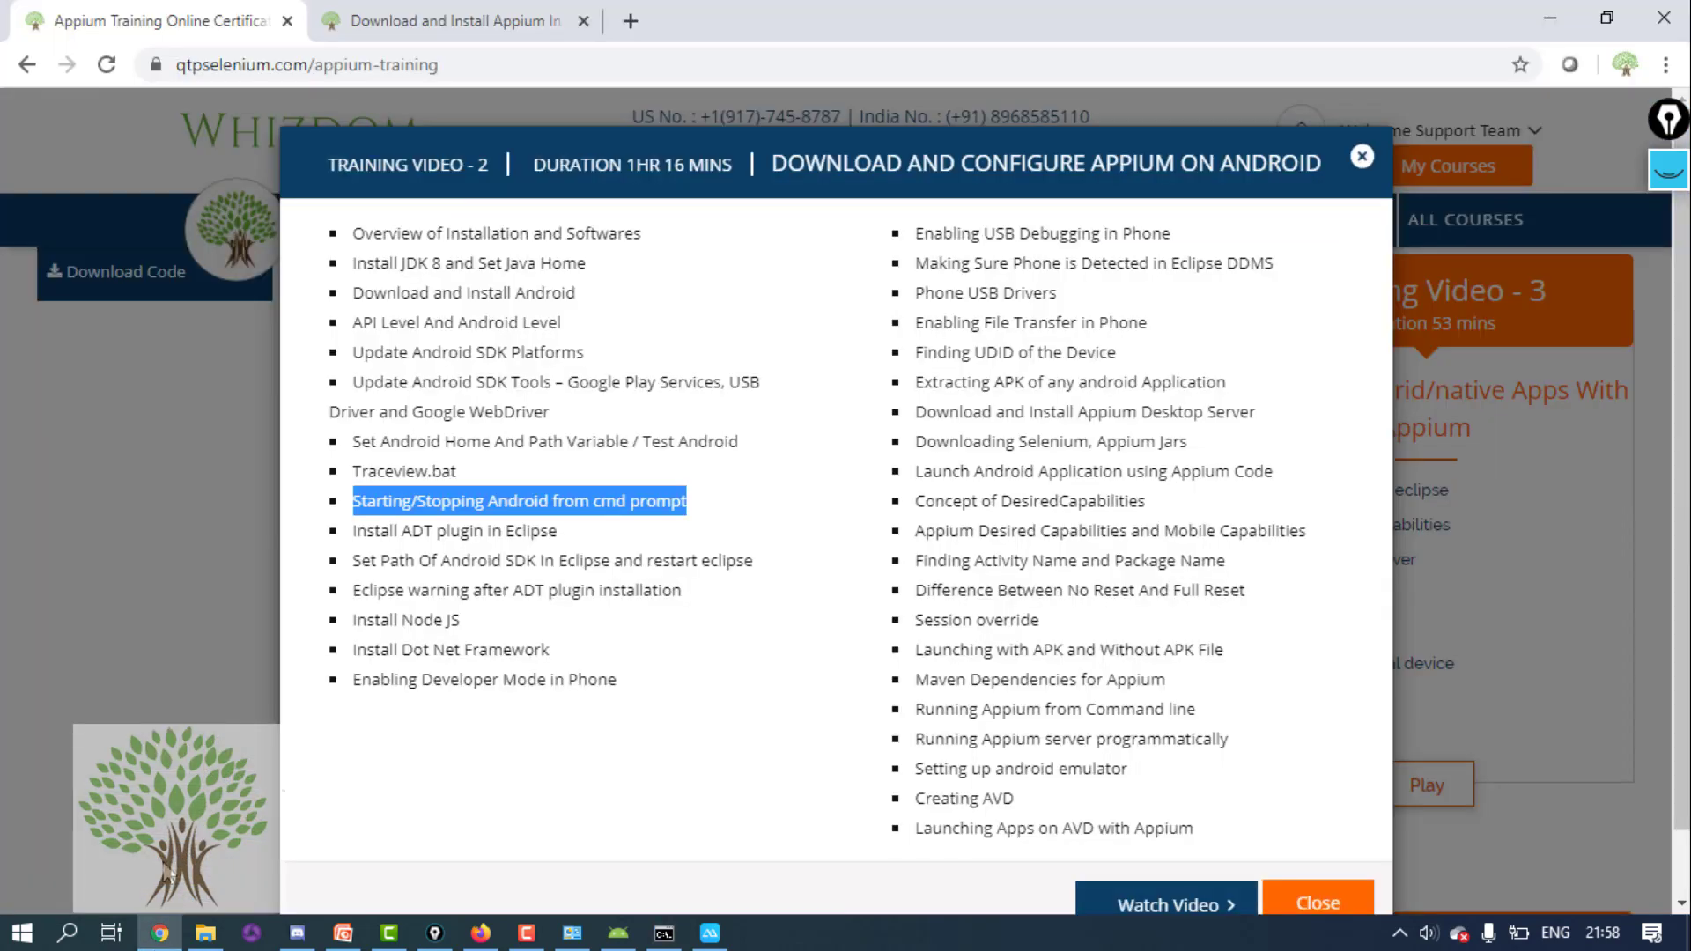
triple_click(391, 530)
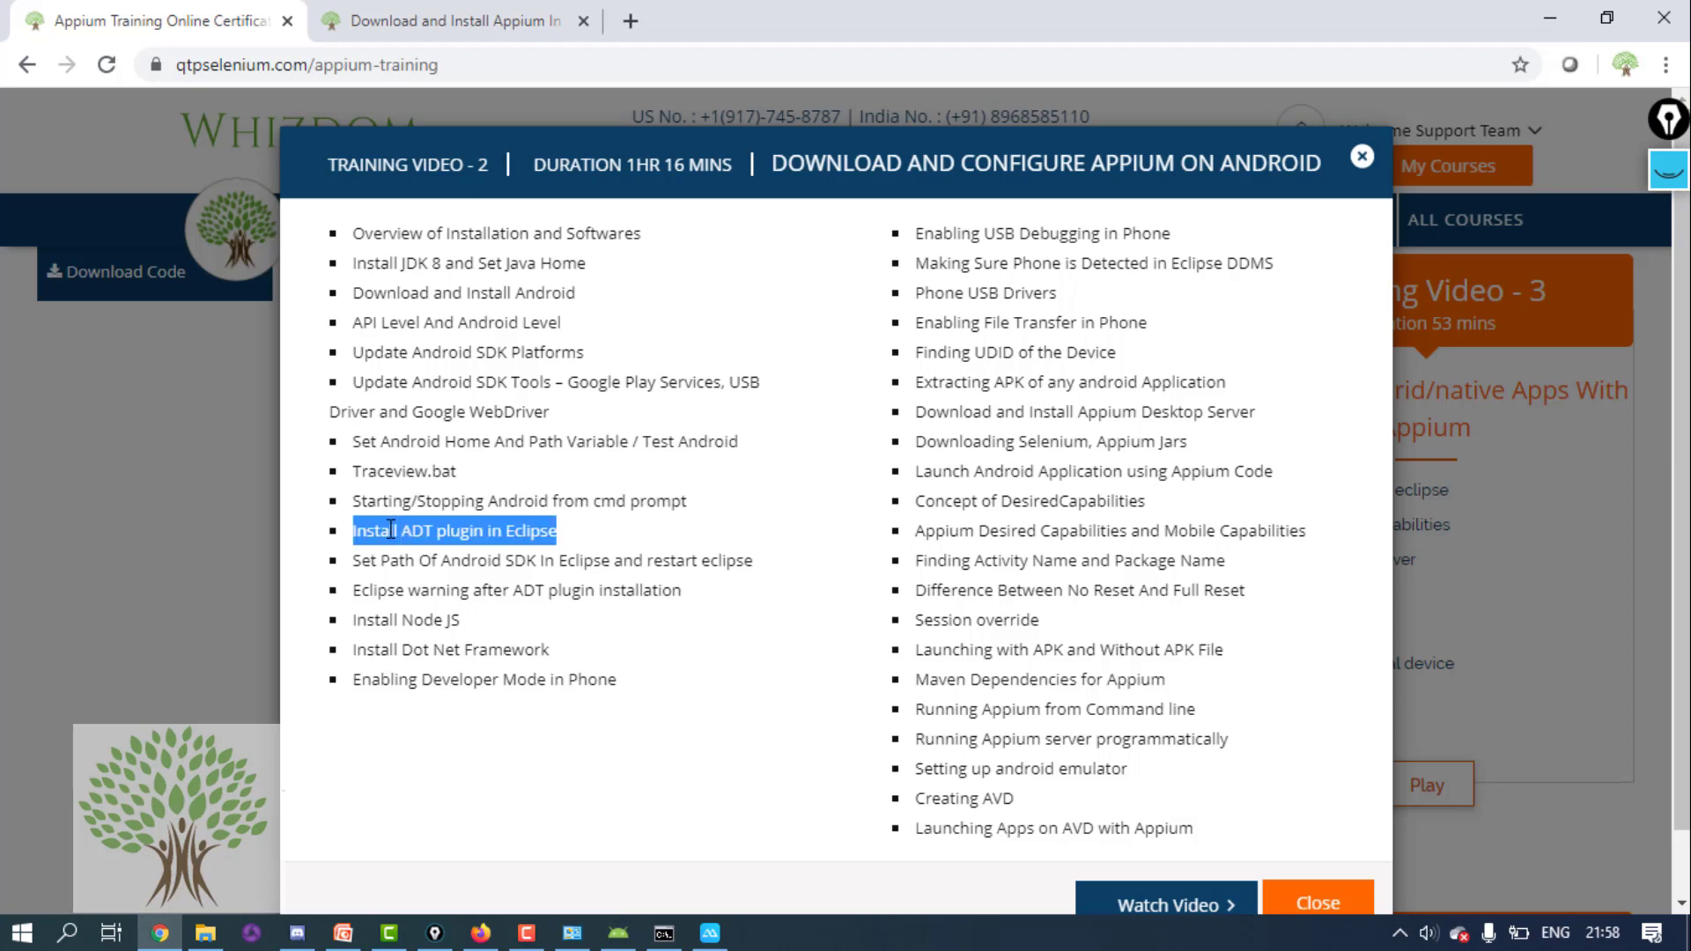
triple_click(451, 531)
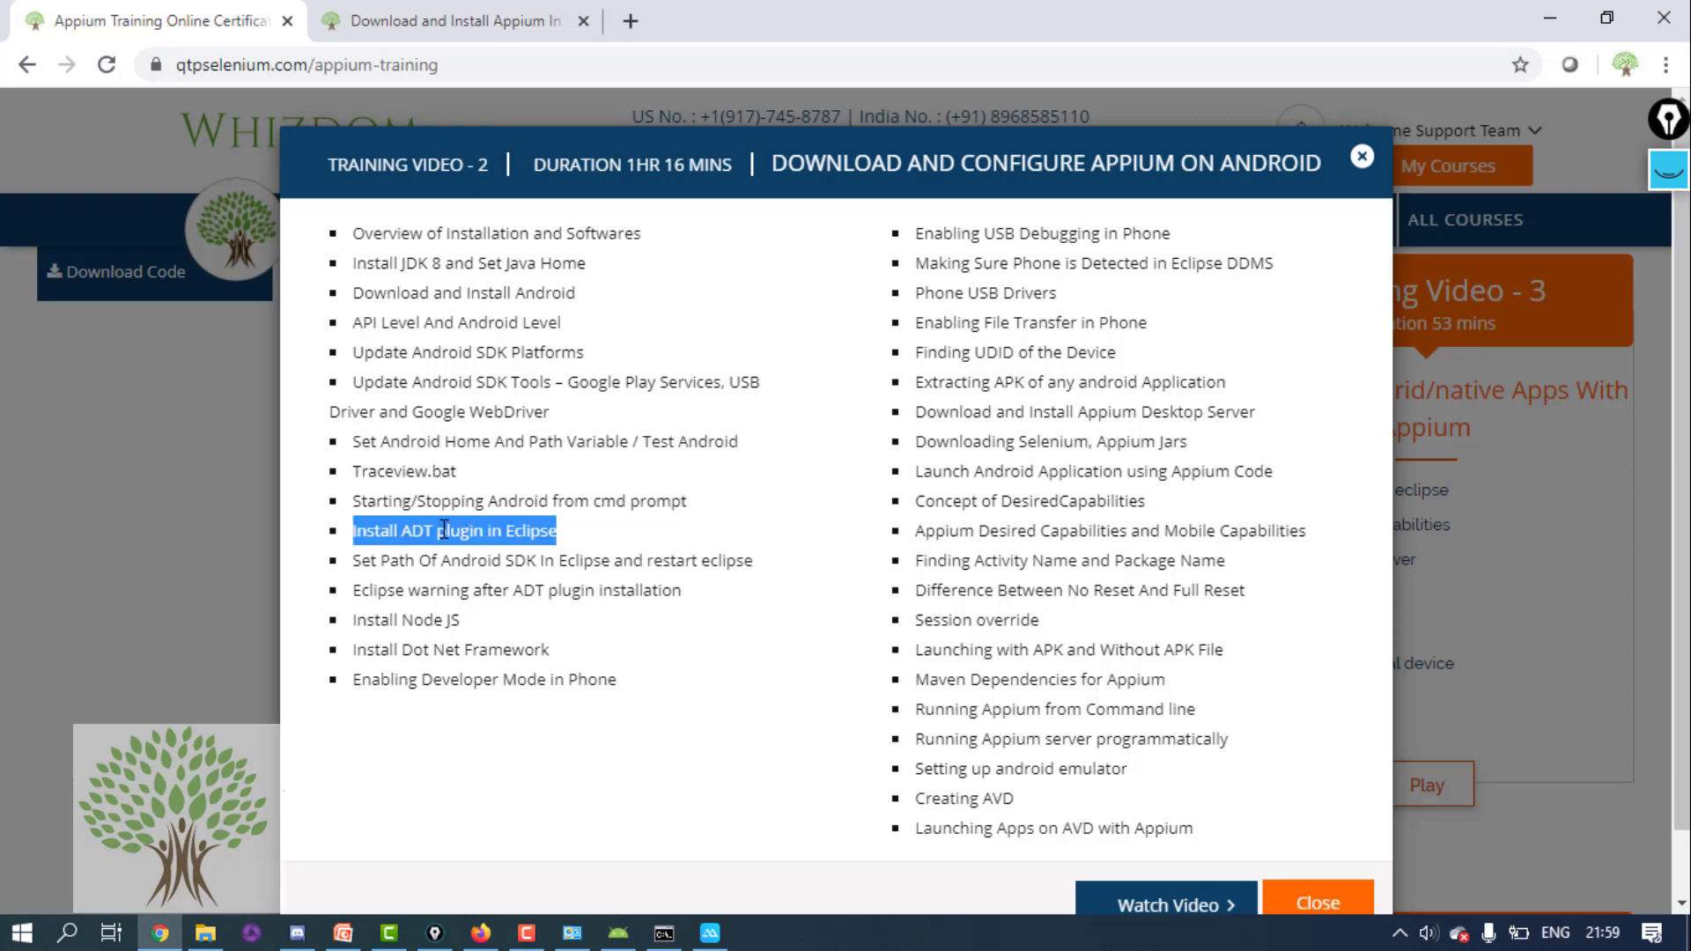
double_click(533, 532)
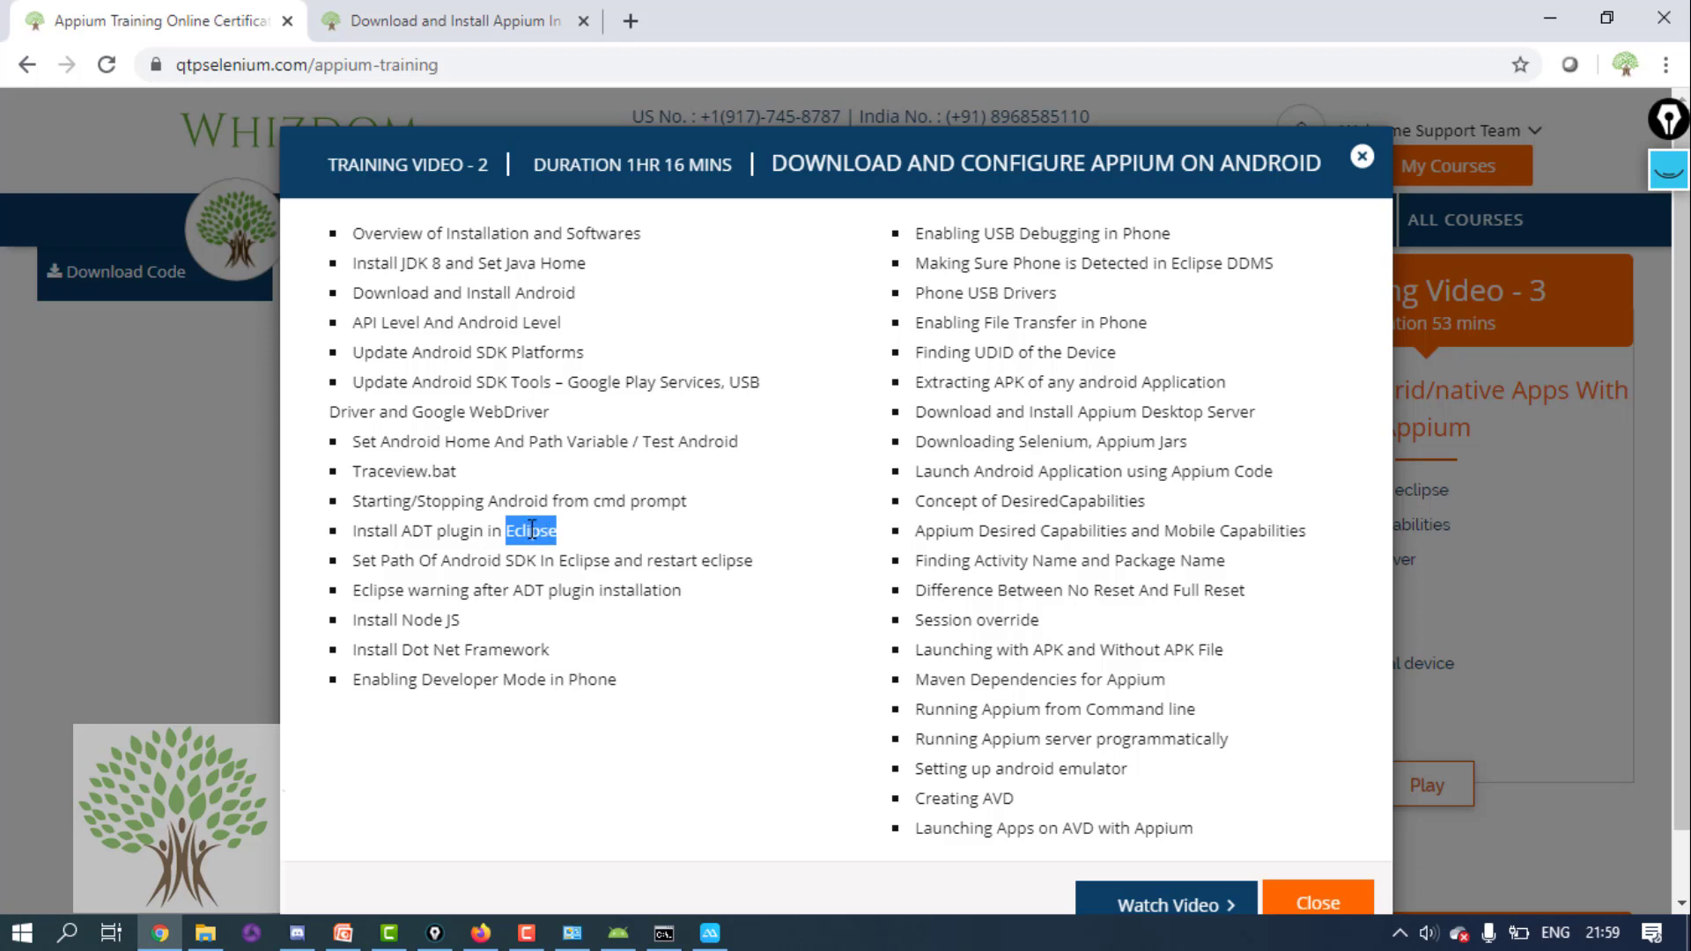
triple_click(532, 530)
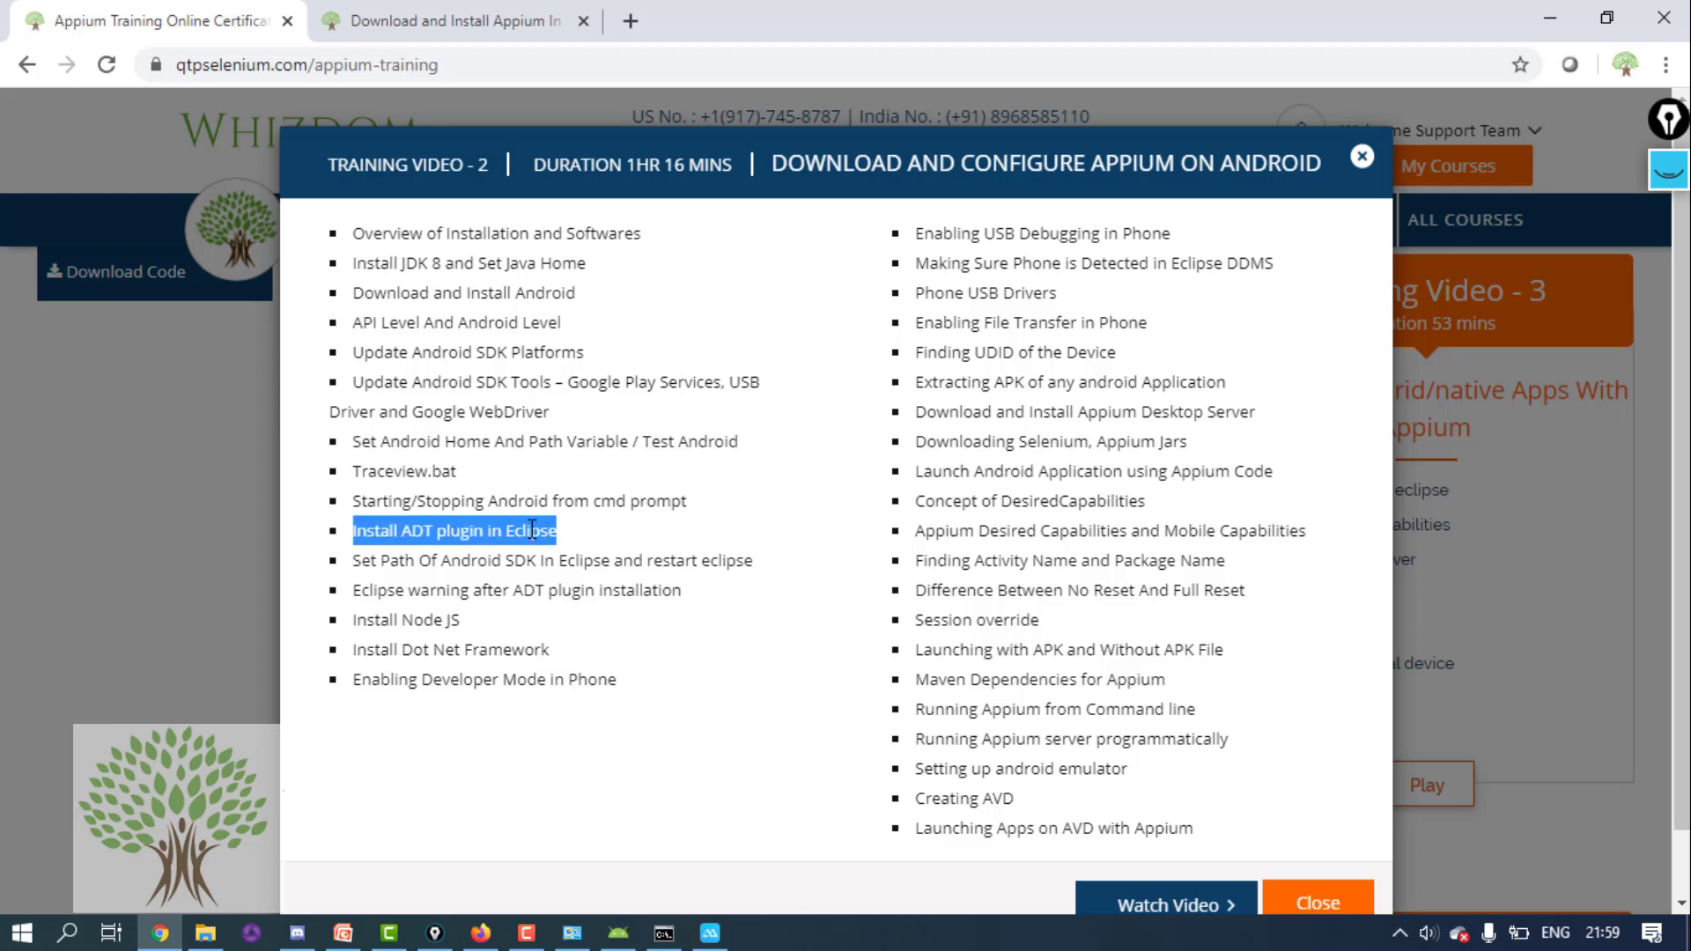